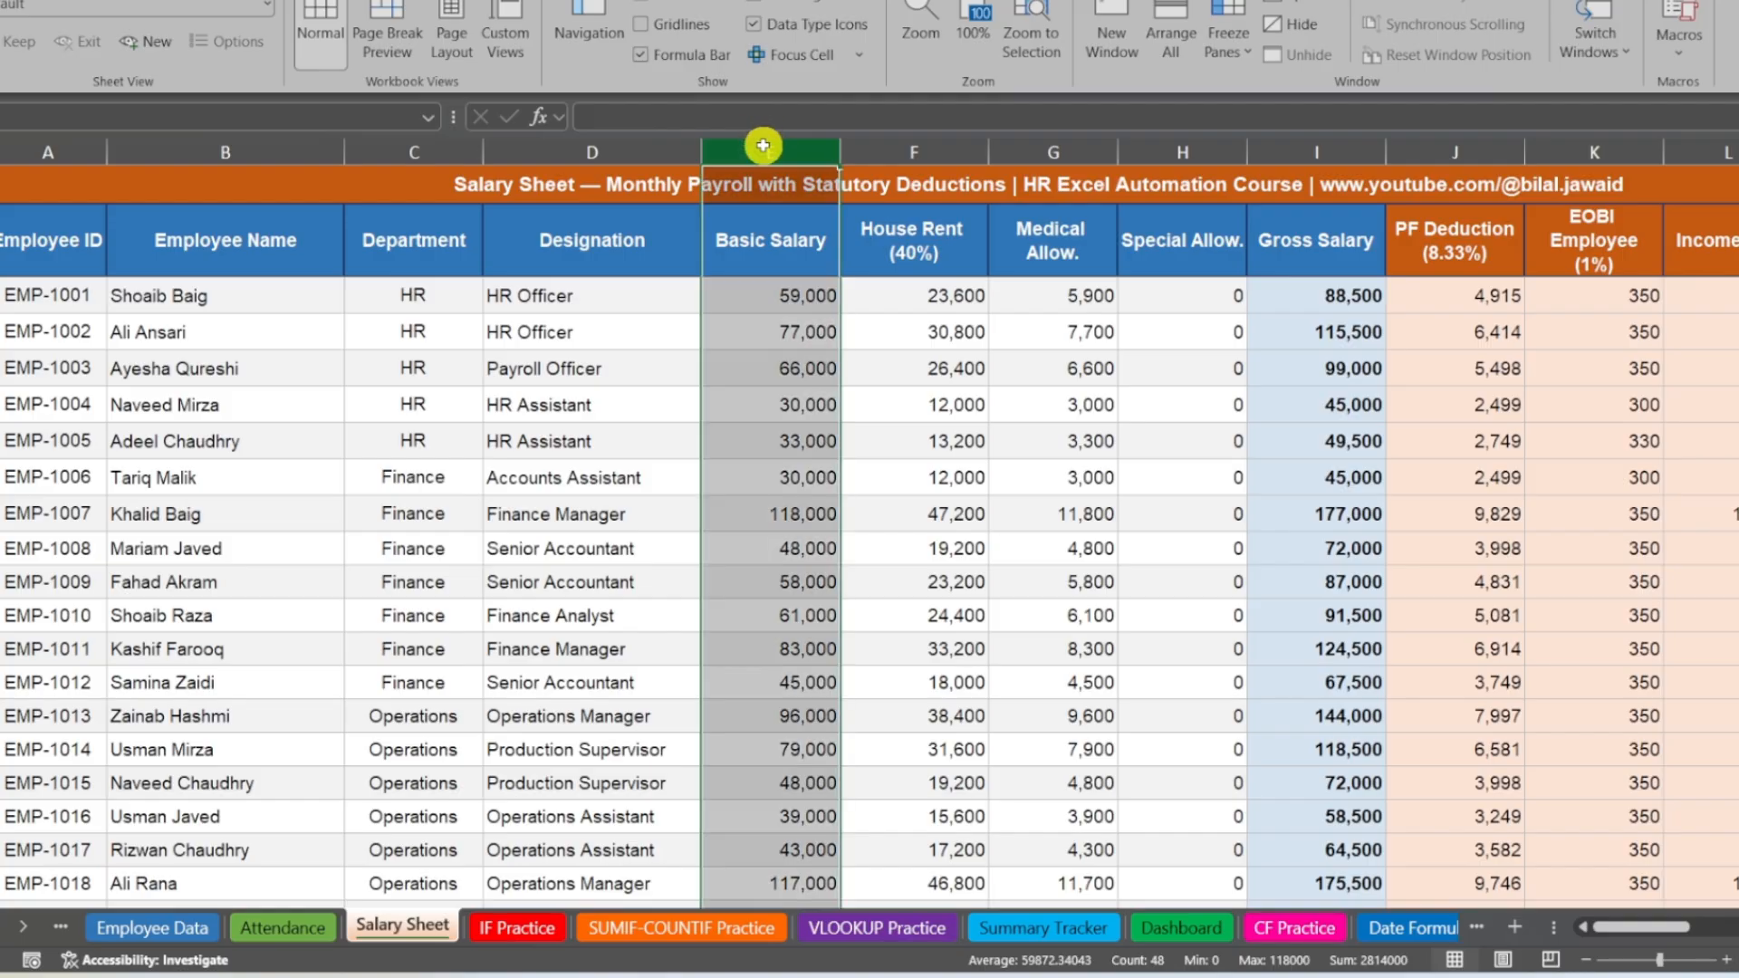
# Examine the Salary Sheet's payroll columns one by one, from House Rent through Net Pay
pyautogui.click(953, 152)
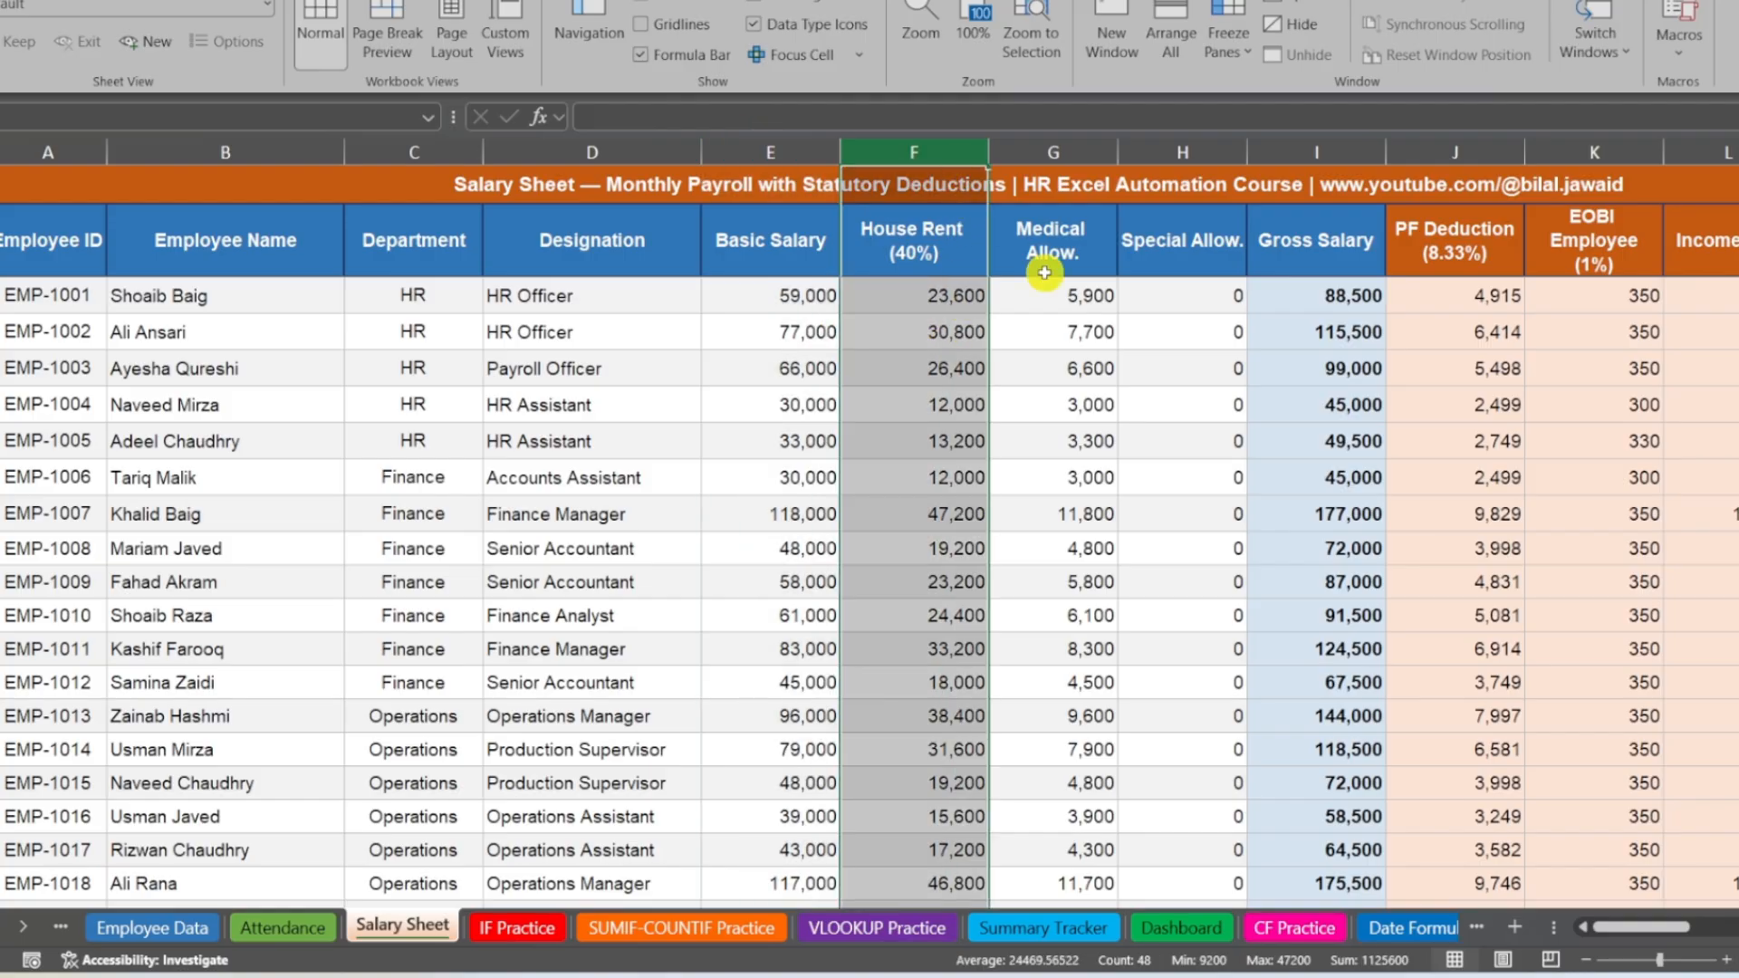
pyautogui.click(1074, 152)
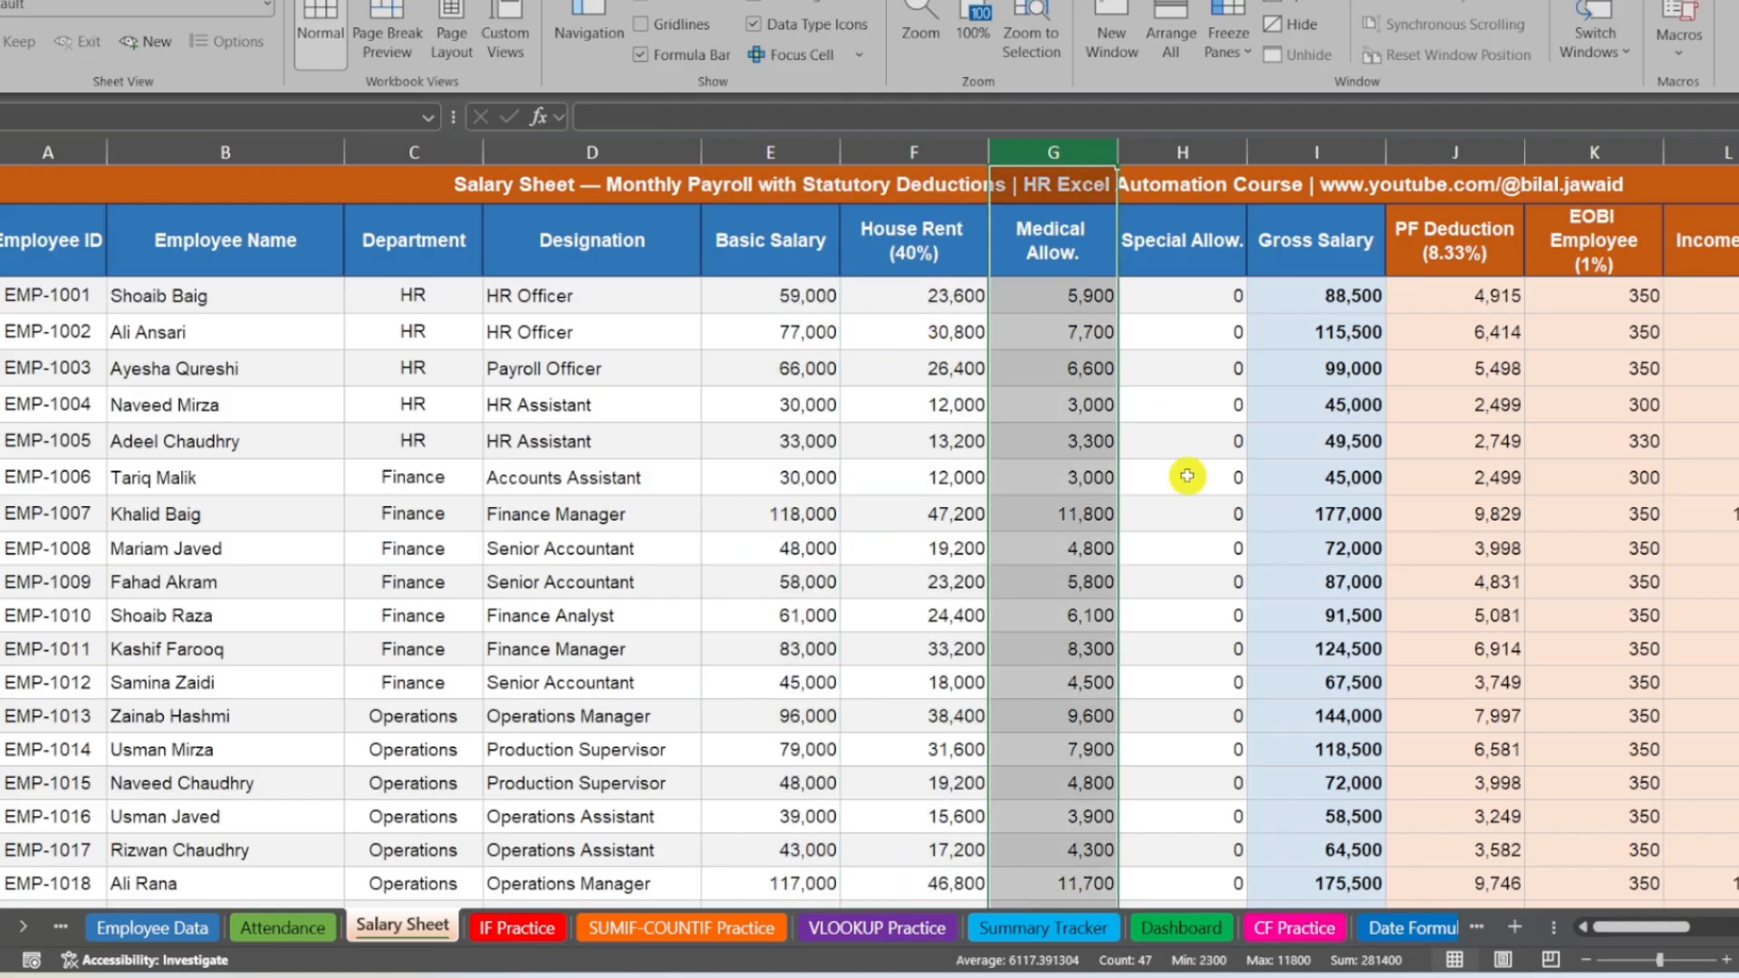
pyautogui.click(1182, 154)
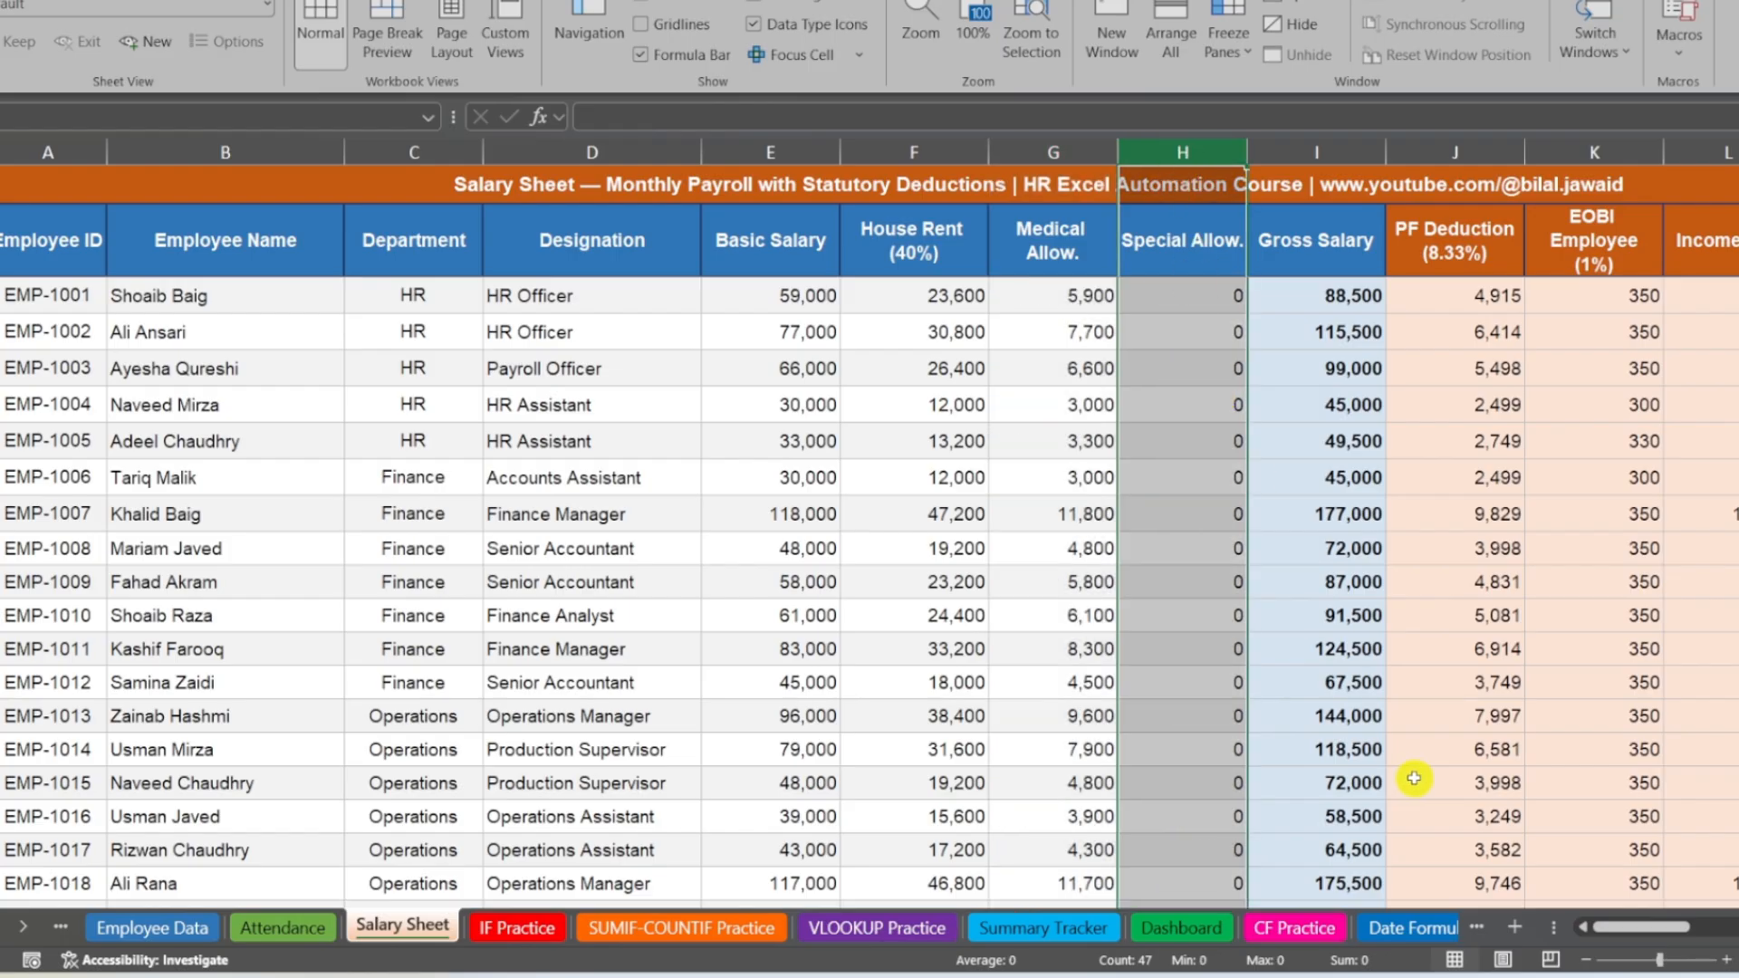
pyautogui.moveTo(1603, 928); pyautogui.dragTo(1666, 933)
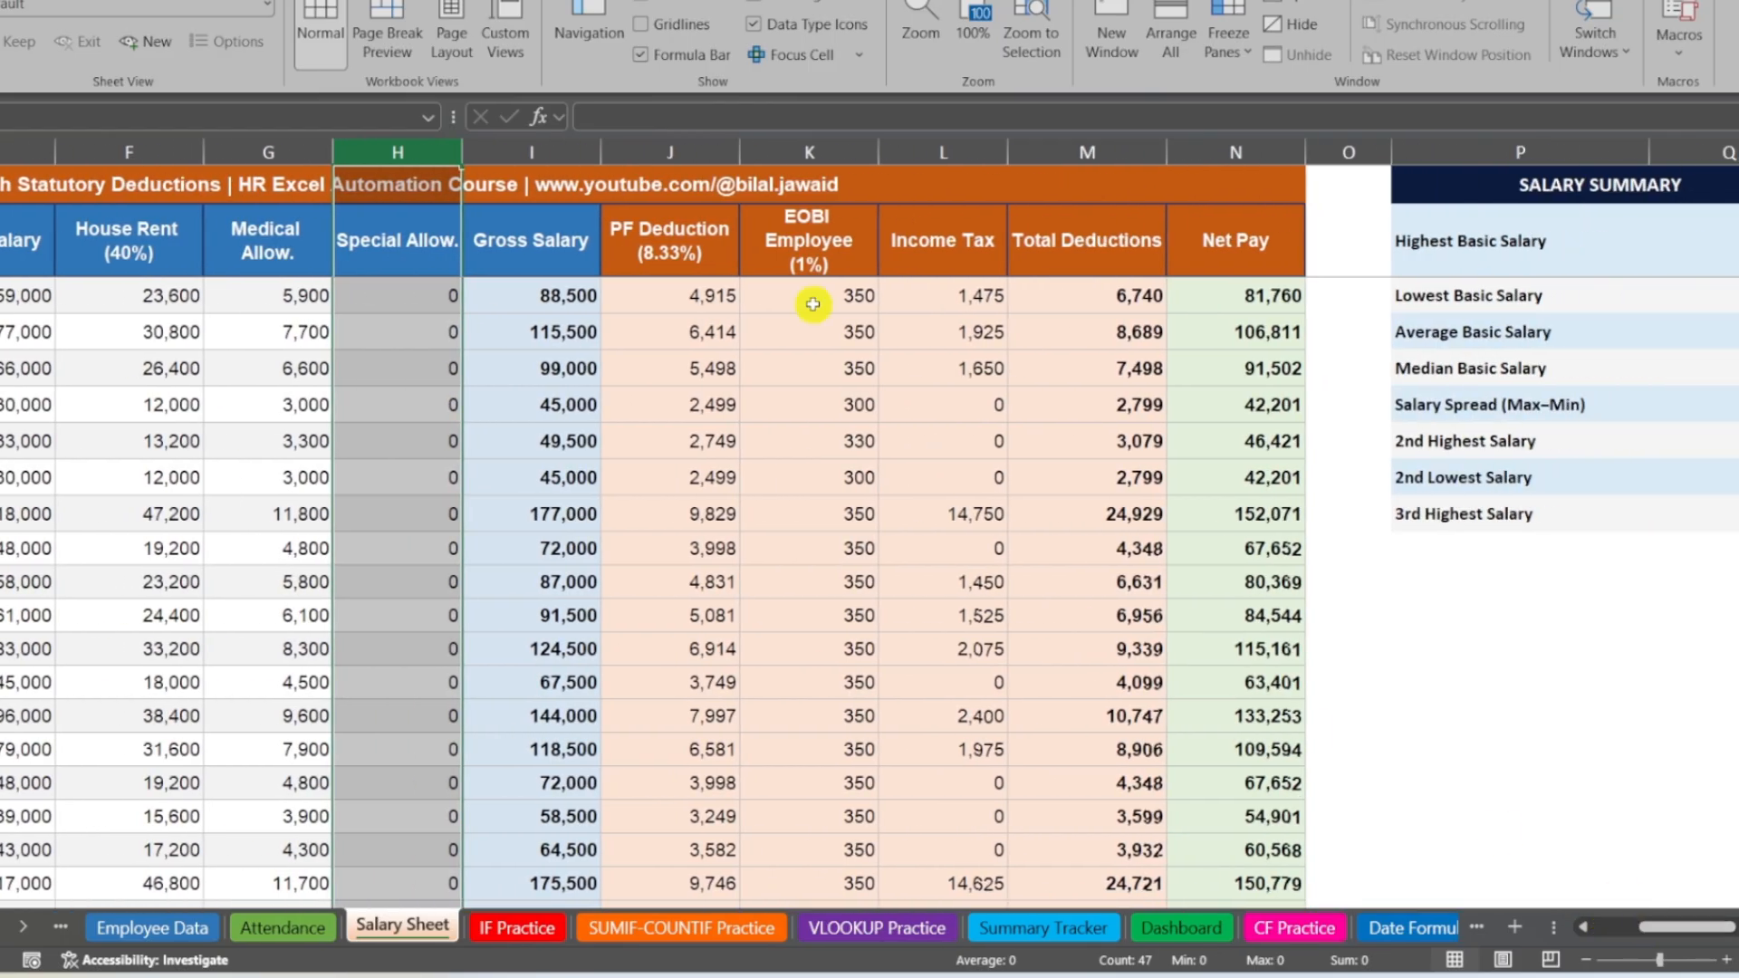
pyautogui.click(549, 152)
pyautogui.click(691, 149)
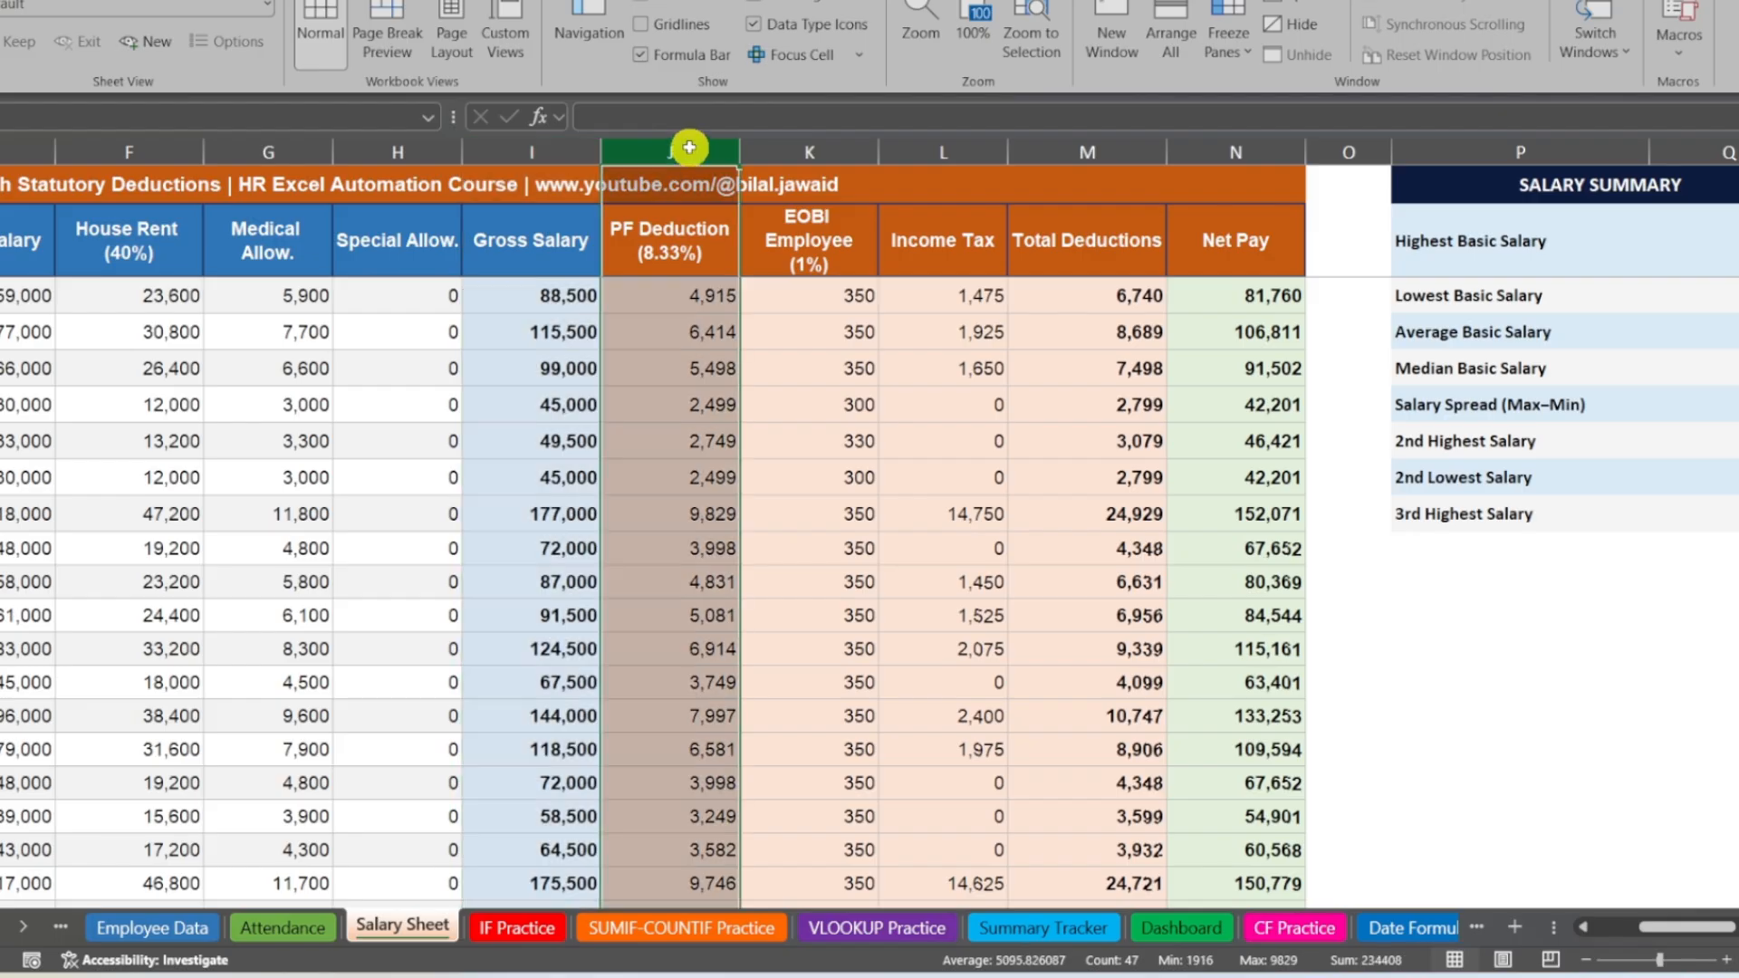
pyautogui.click(803, 148)
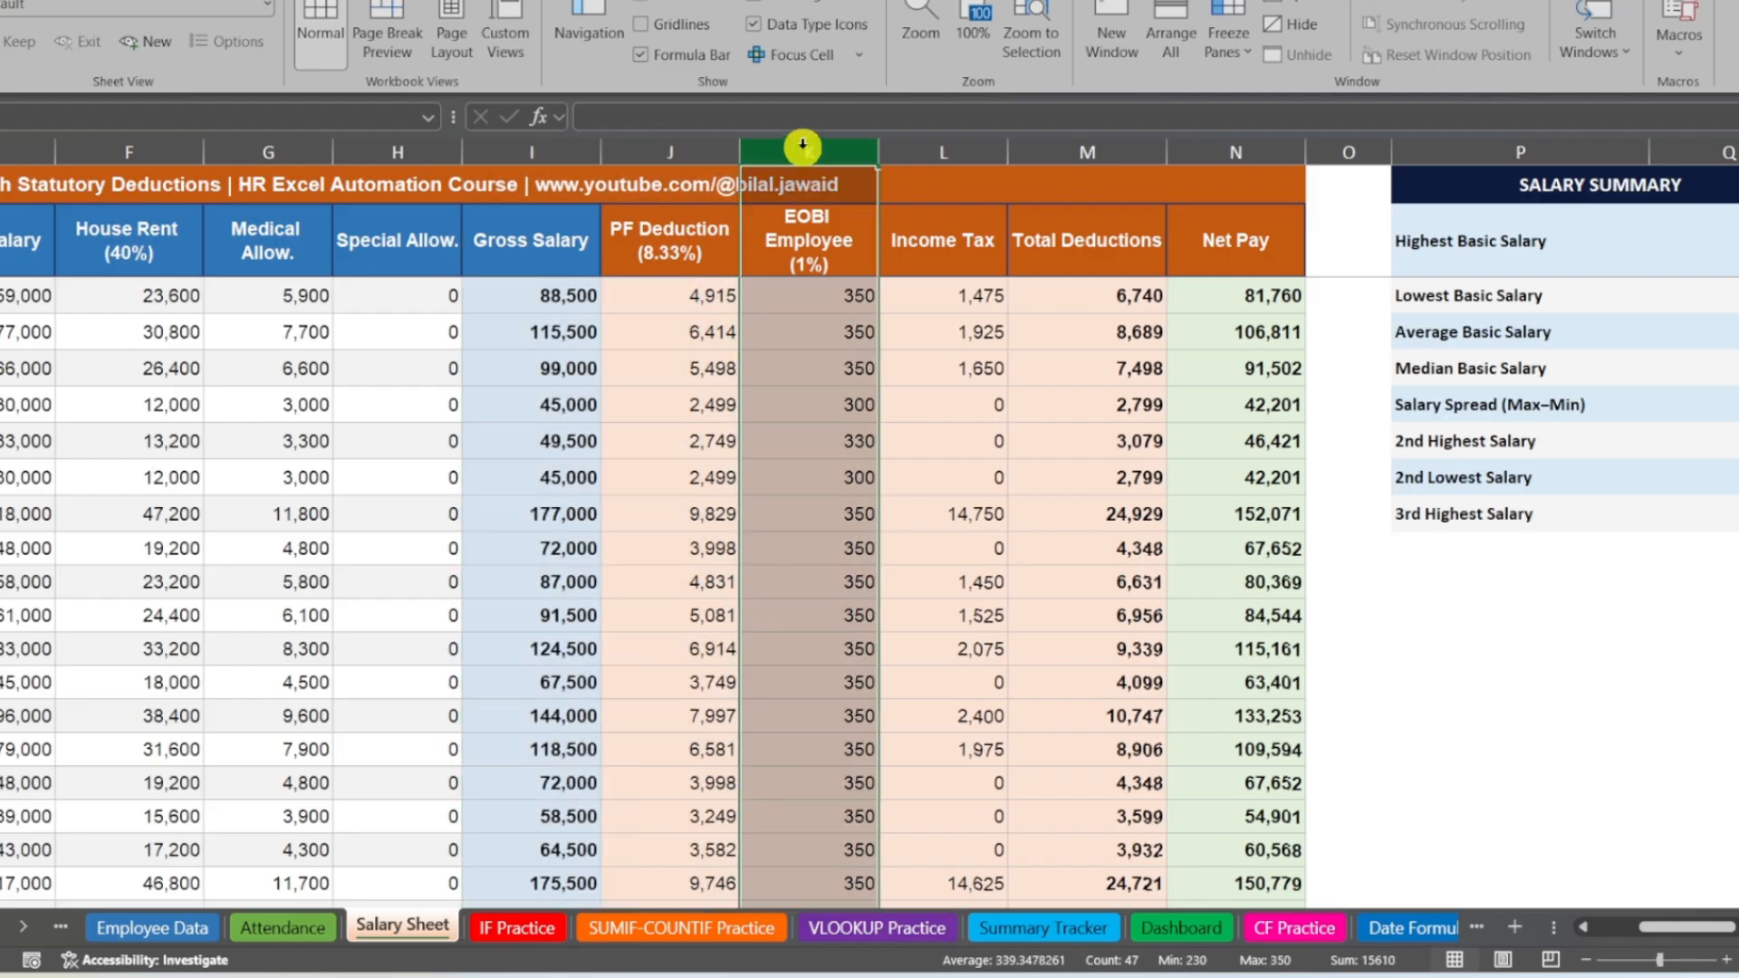
pyautogui.click(928, 148)
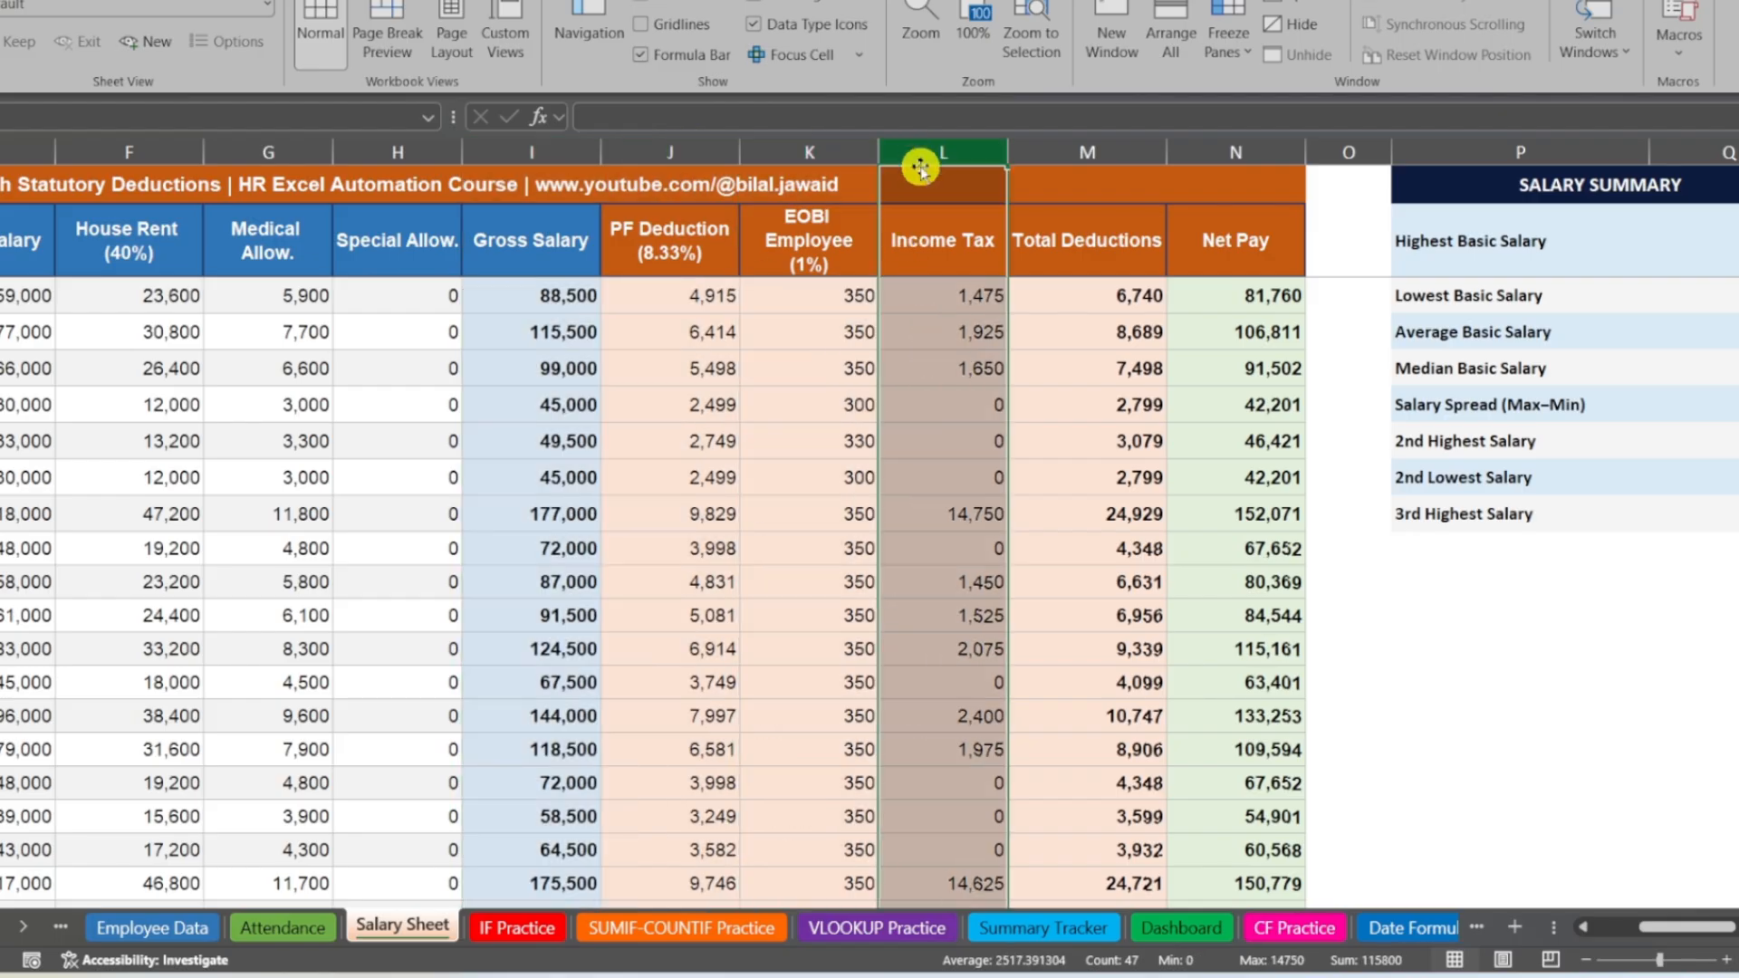
pyautogui.click(1087, 149)
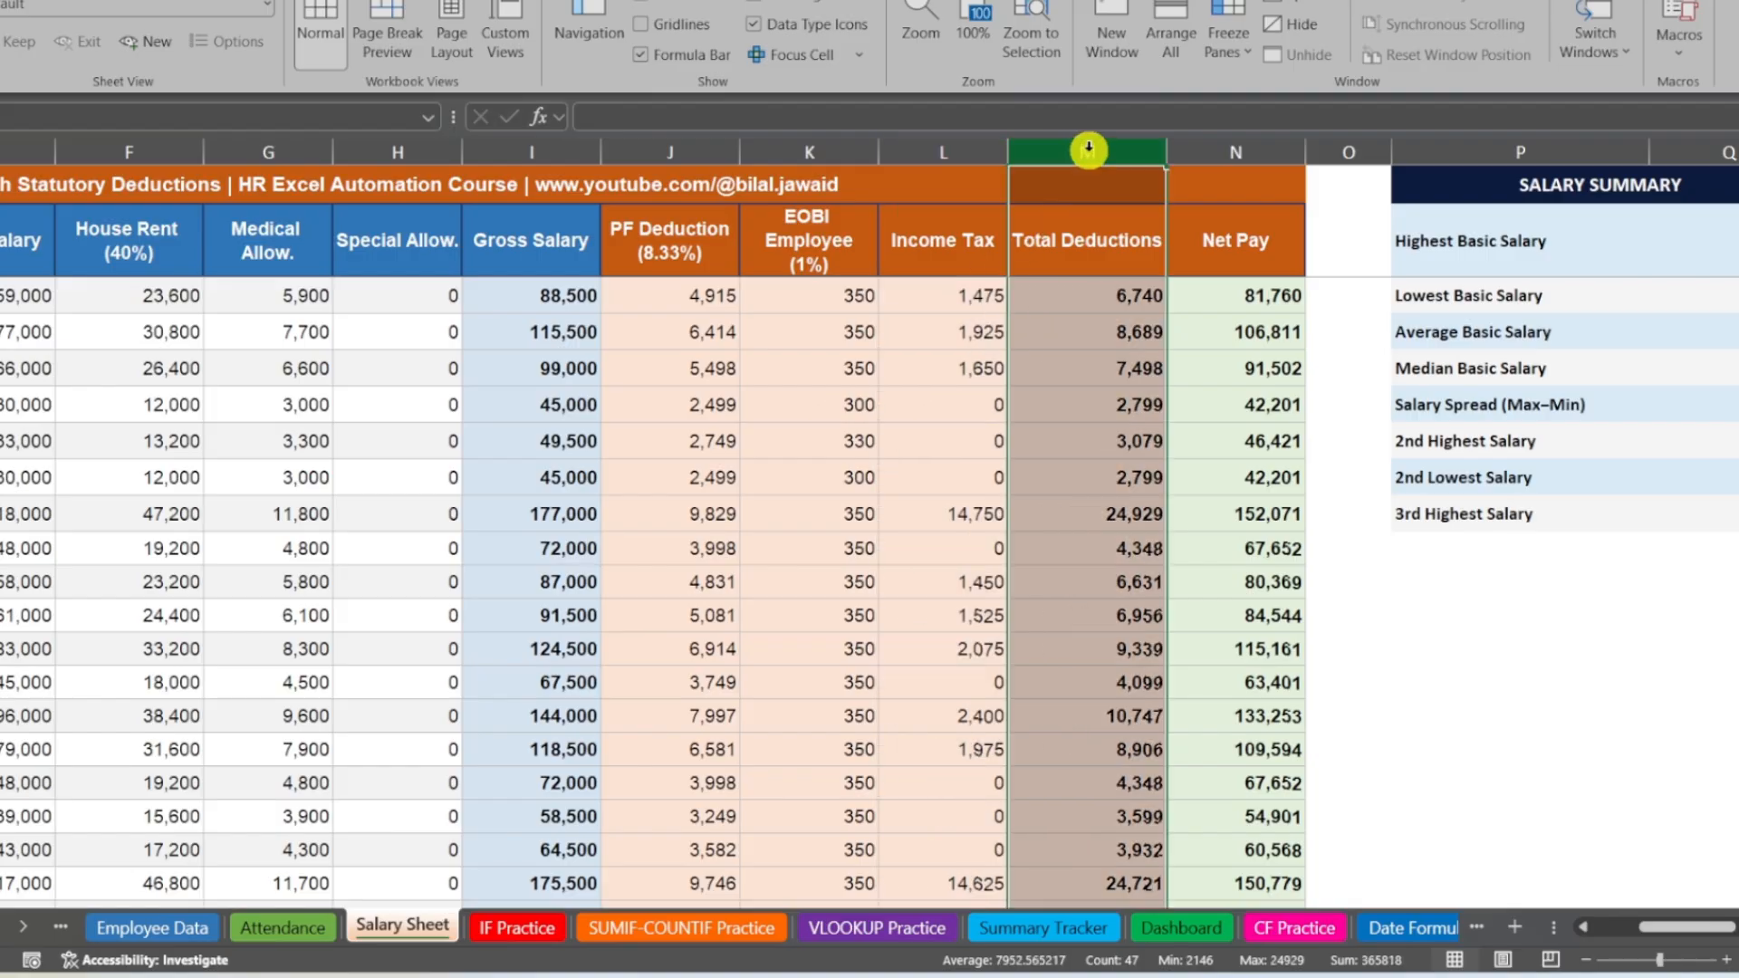
pyautogui.click(1234, 149)
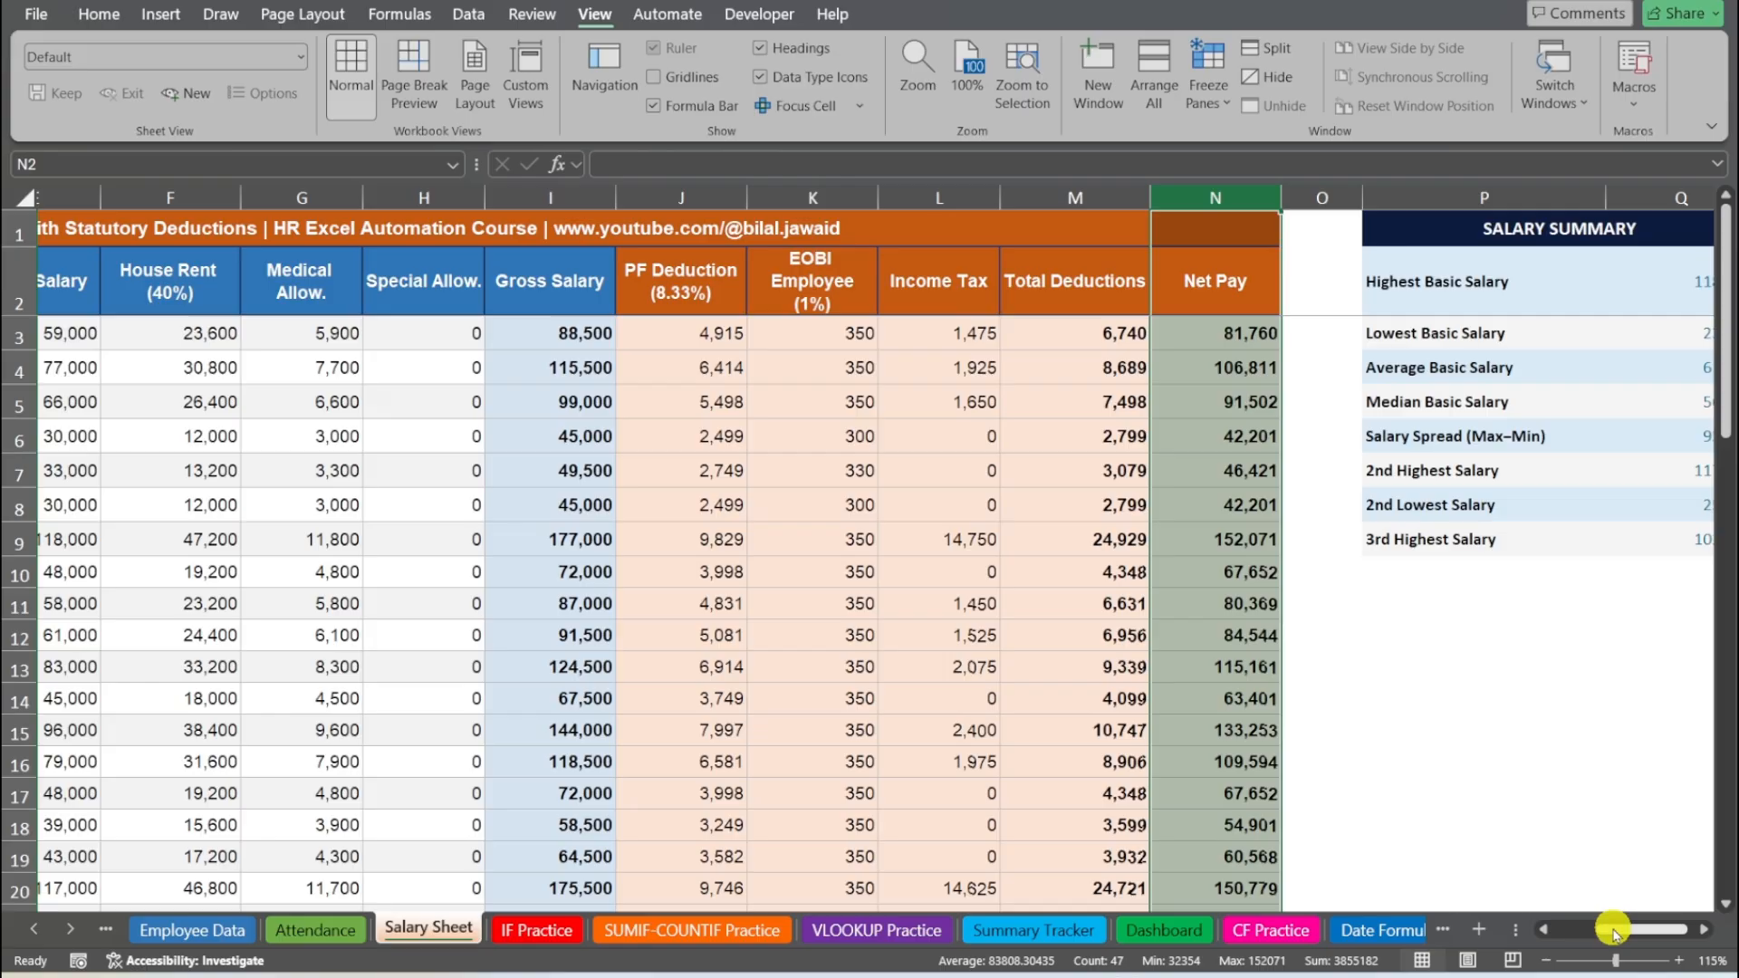
# Enter =SUM(E3:E48) in the TOTAL row's Basic Salary cell, E49
pyautogui.moveTo(1612, 929); pyautogui.dragTo(1499, 929)
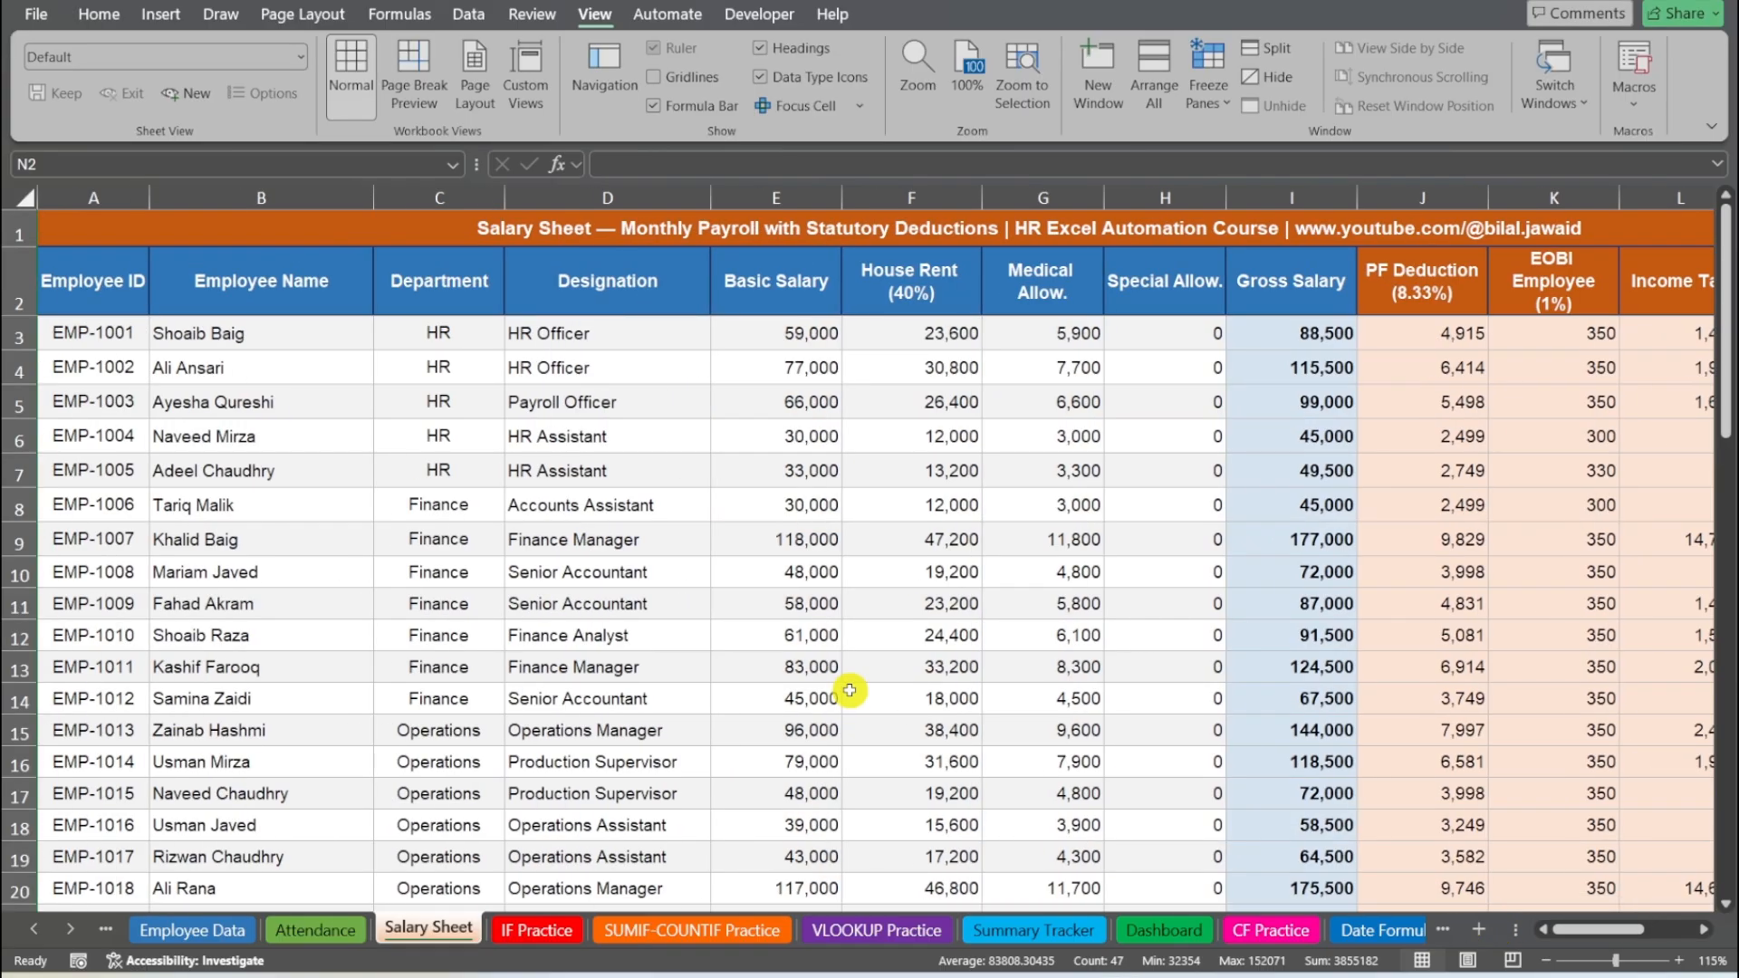
pyautogui.scroll(-8, 821, 498)
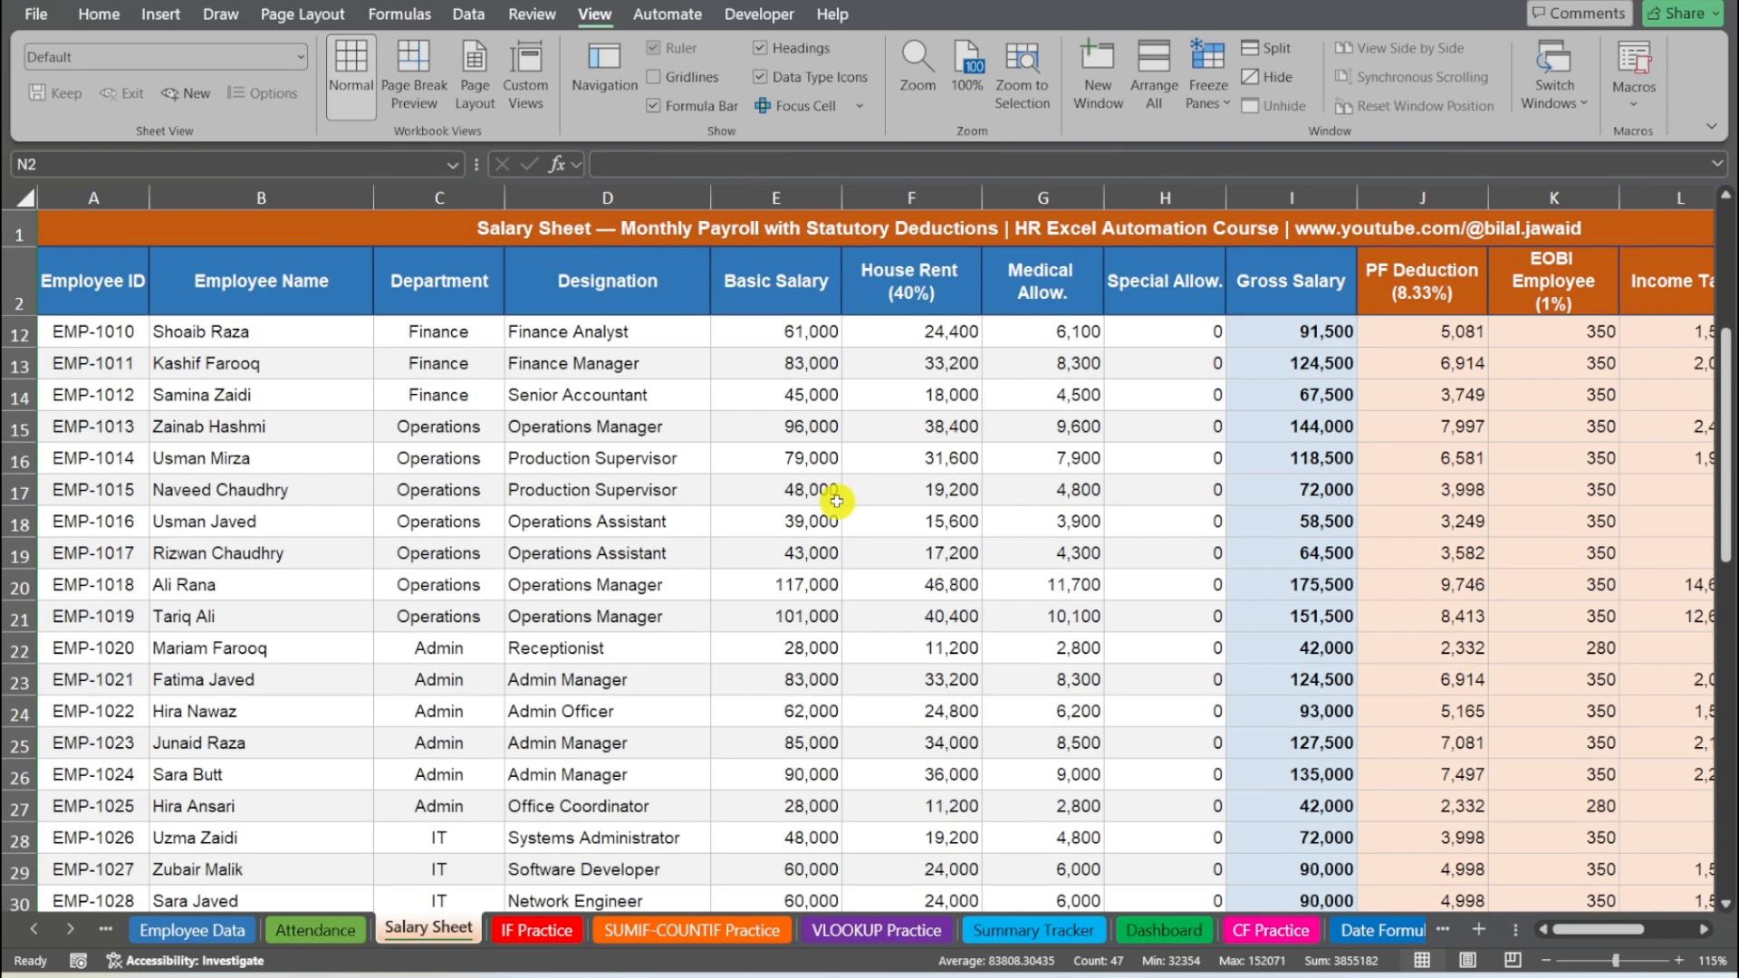
pyautogui.scroll(-3, 821, 498)
pyautogui.click(805, 680)
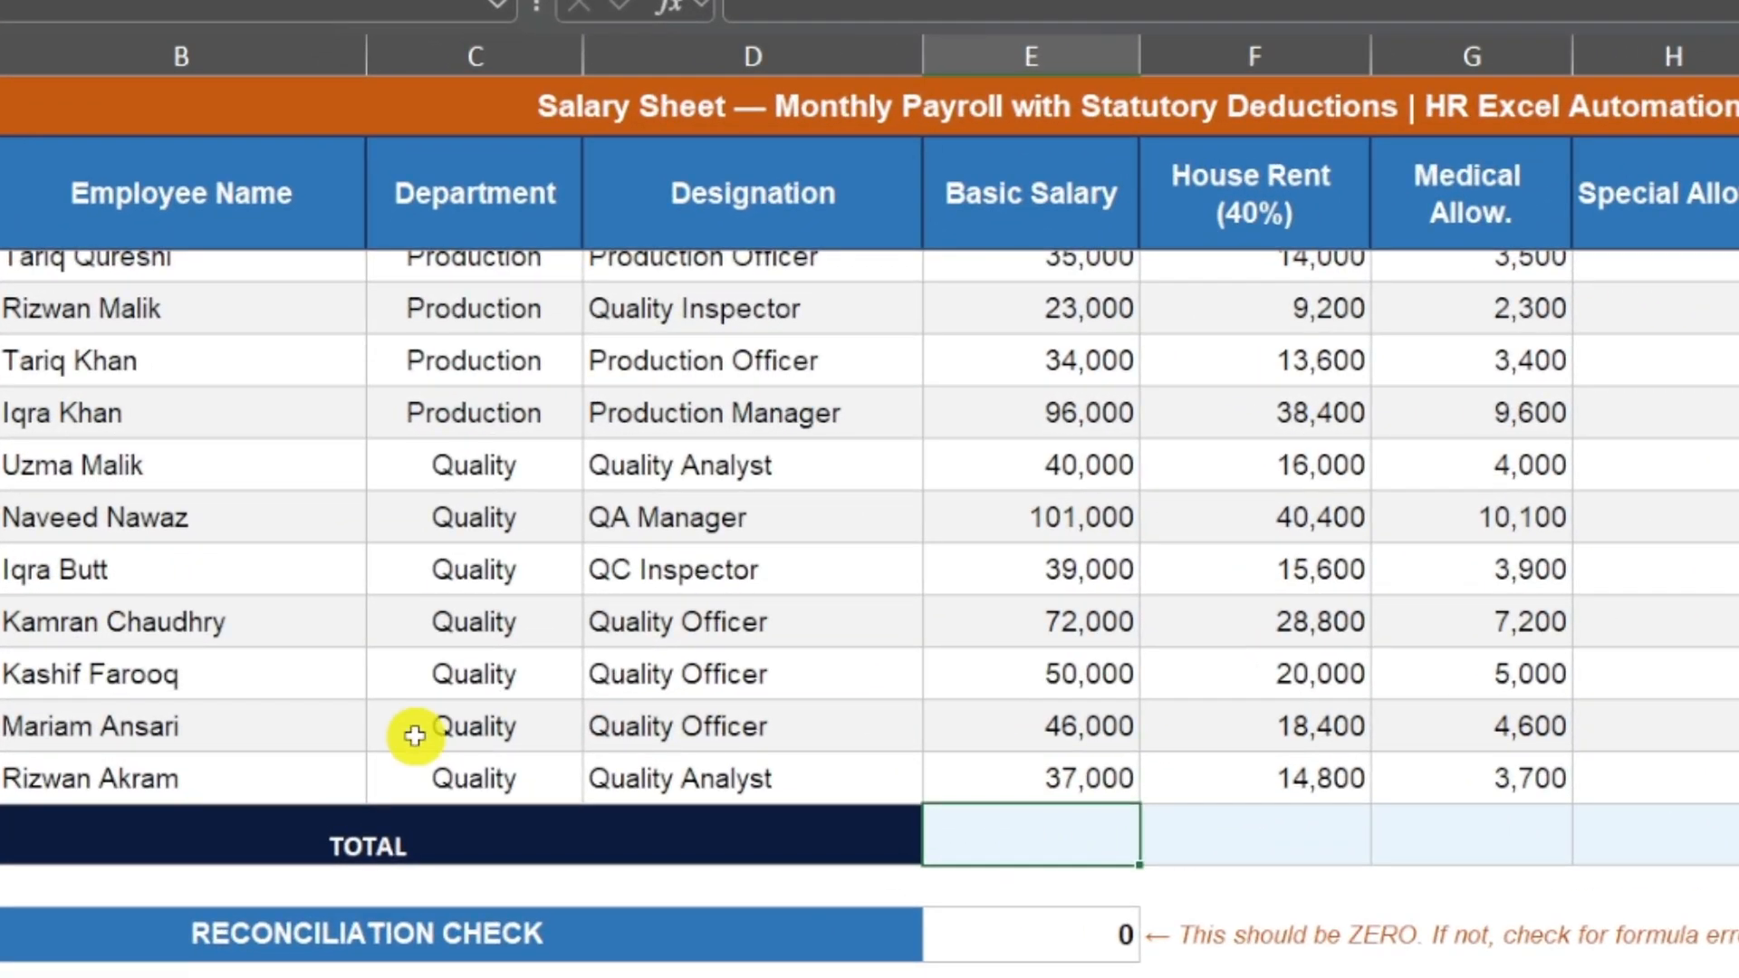
pyautogui.write('=SUM(')
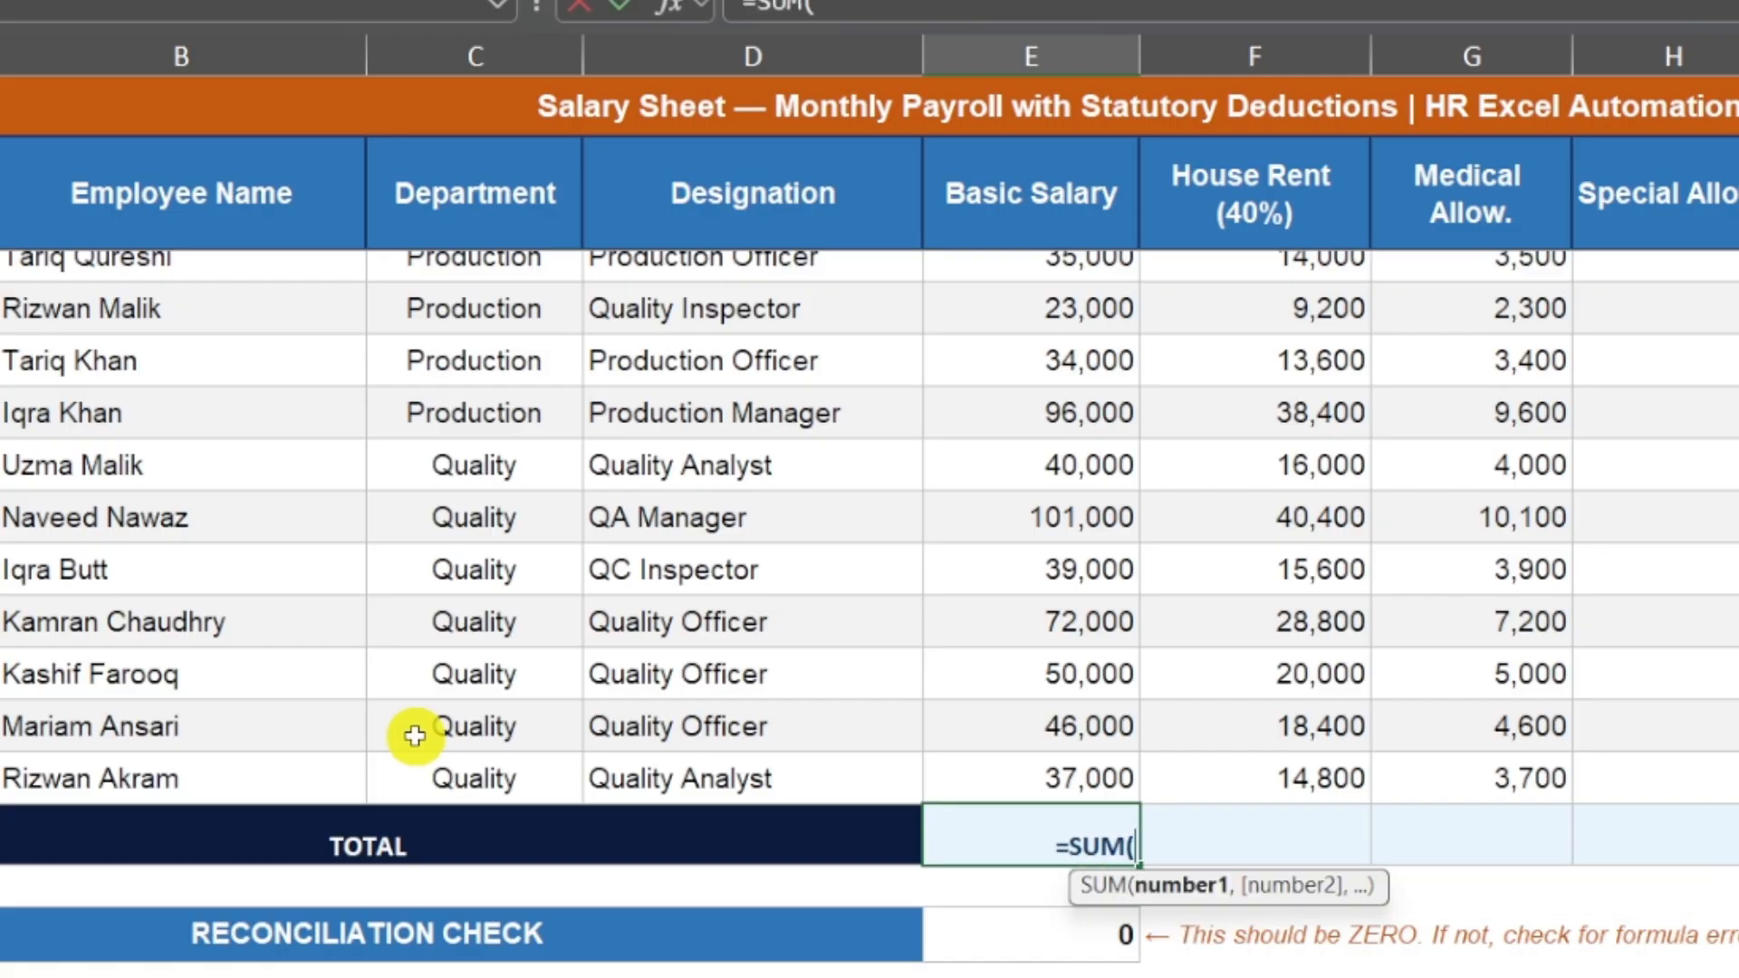
pyautogui.write('E3:')
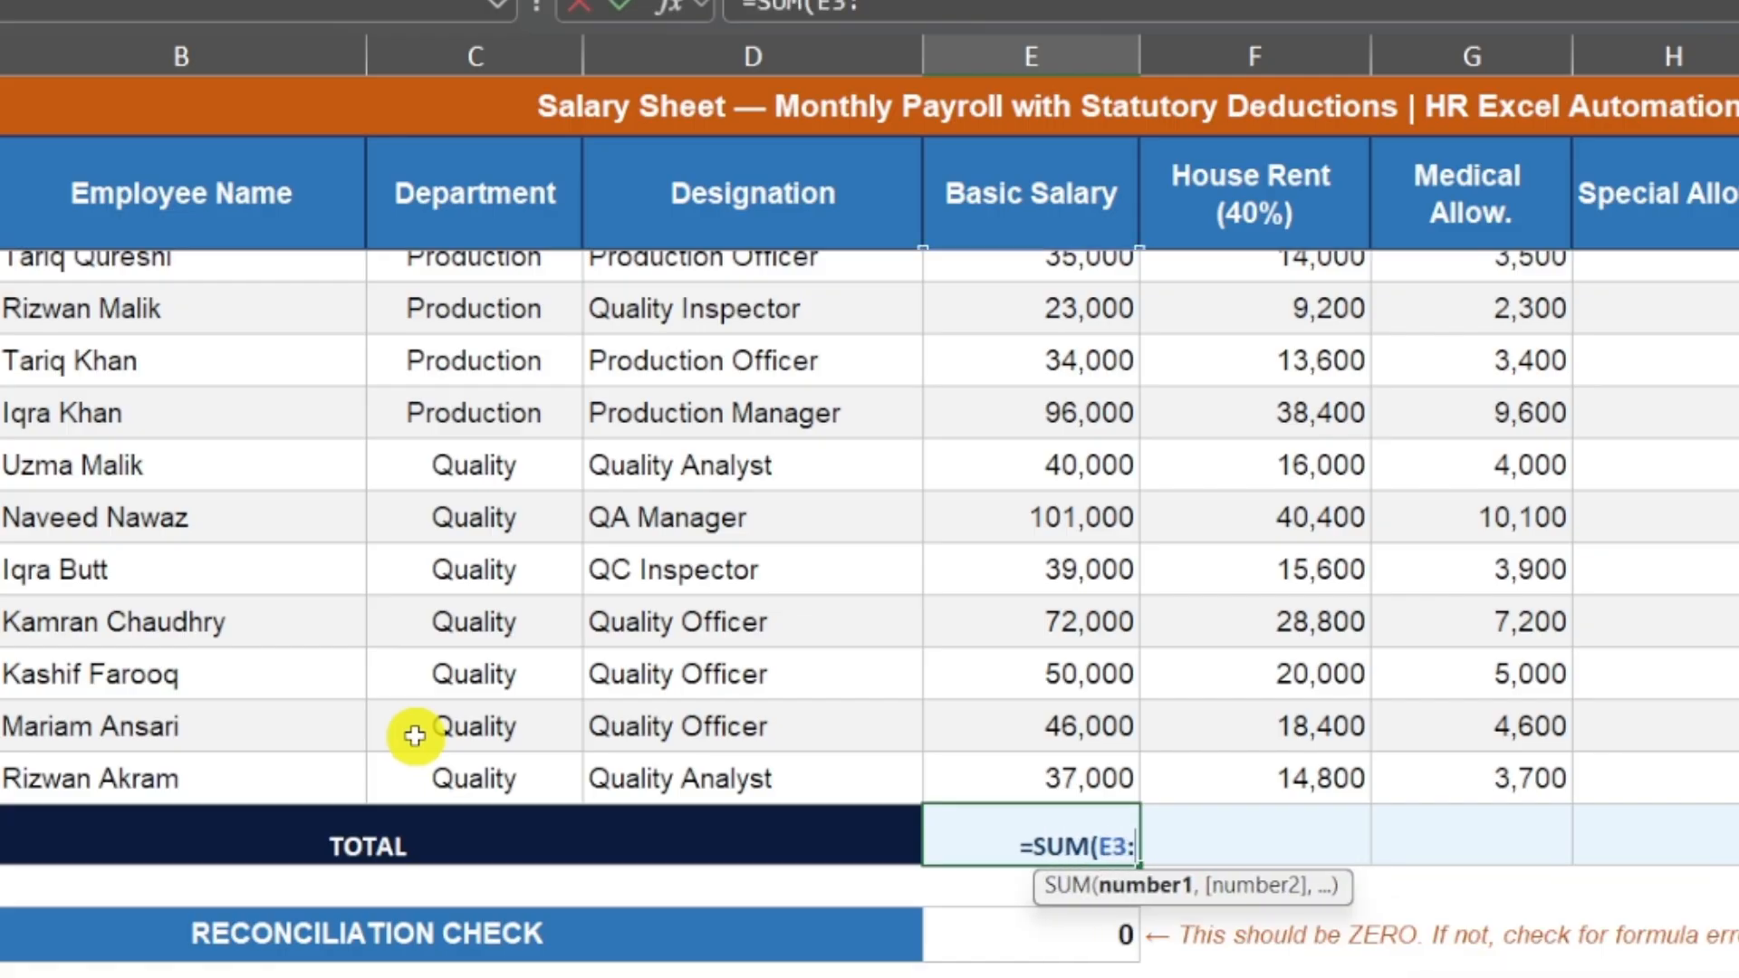
pyautogui.write('E48')
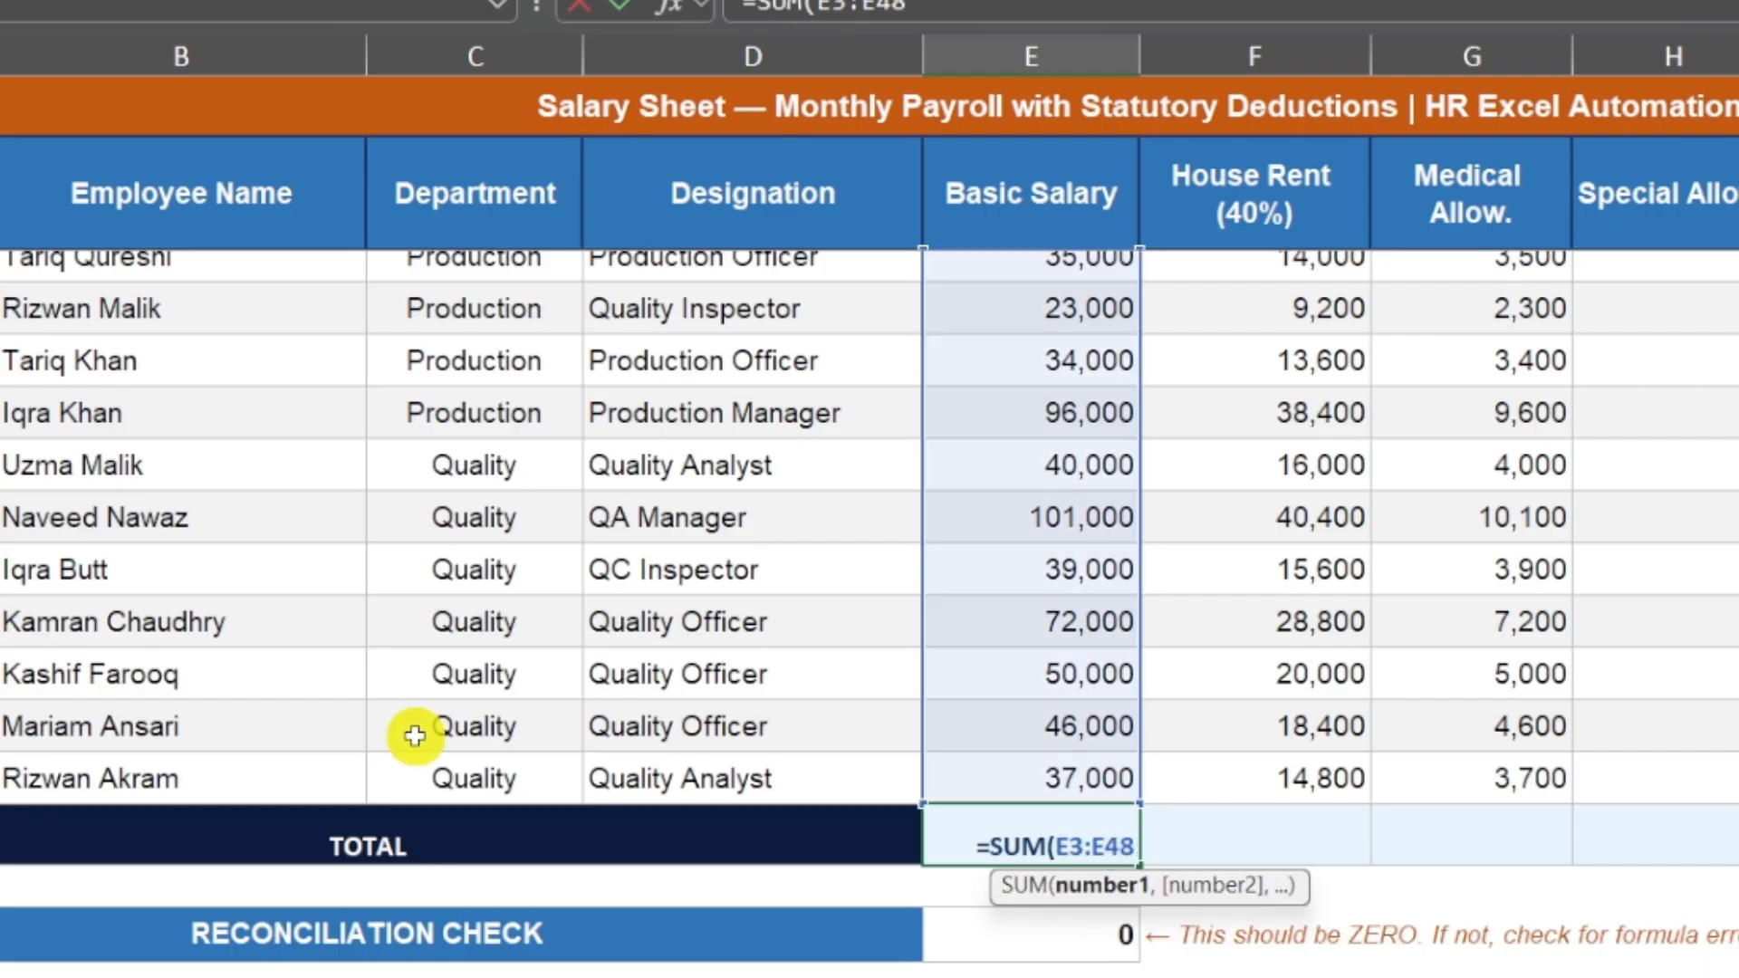
pyautogui.press('Return')
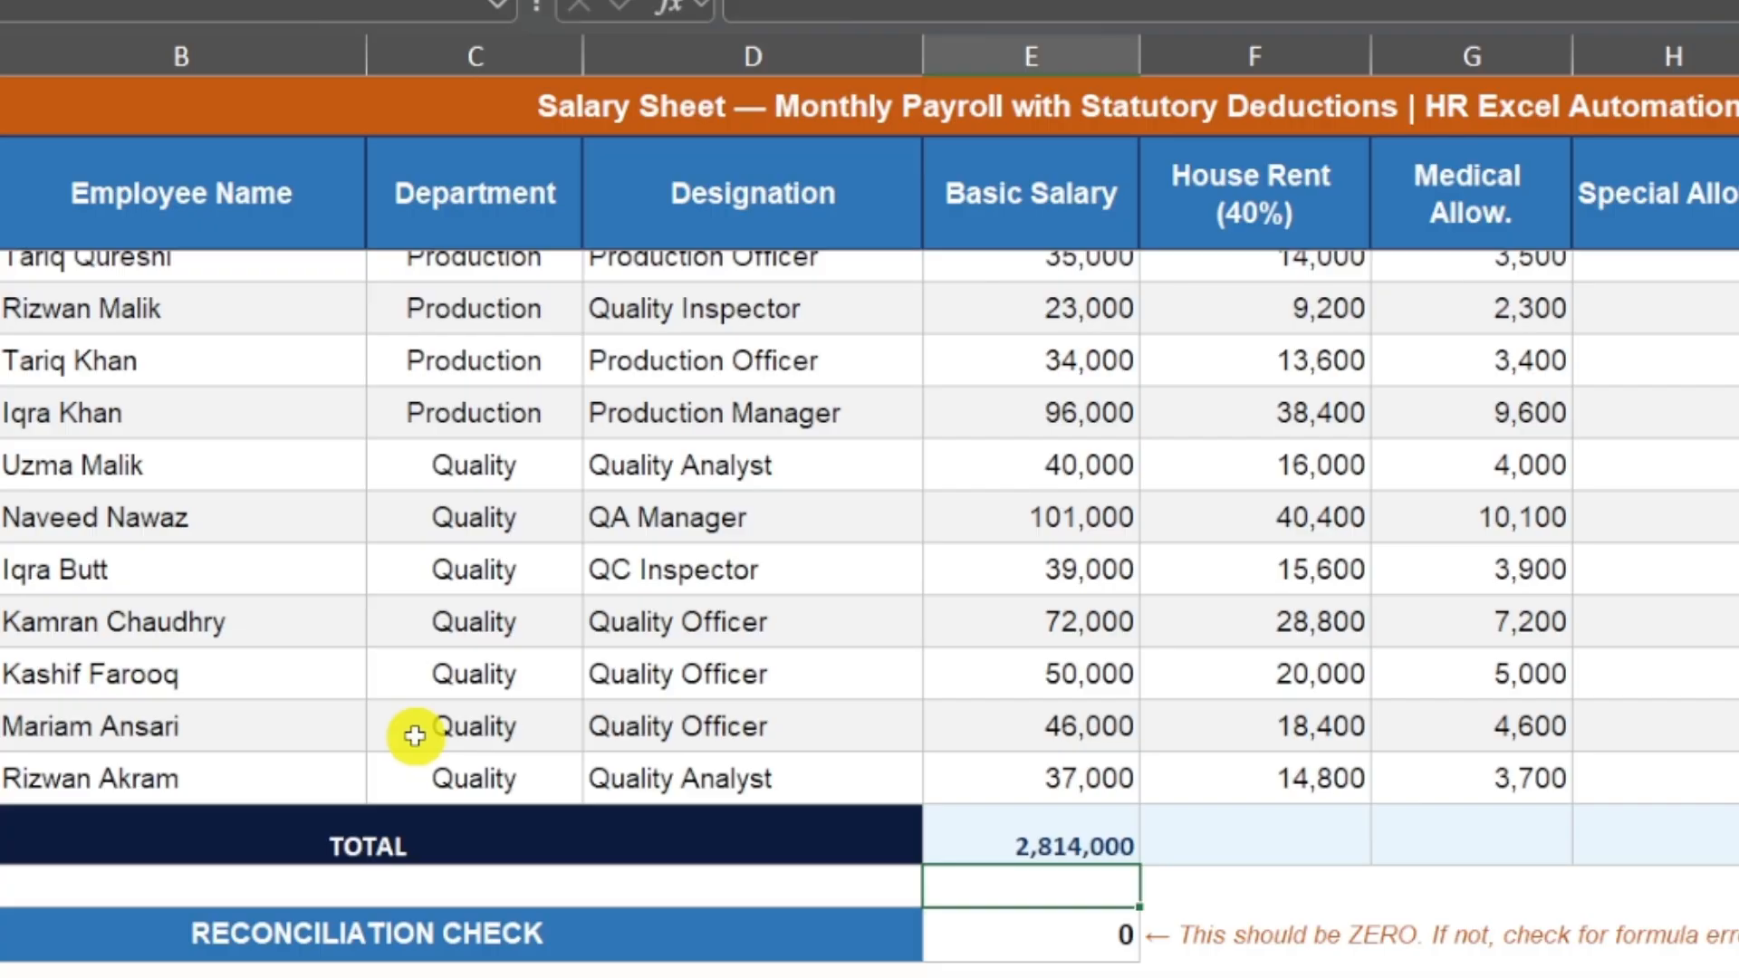
# Clear the Basic Salary total in E49 and re-create it with AutoSum over E3:E48
pyautogui.press('Up')
pyautogui.press('Delete')
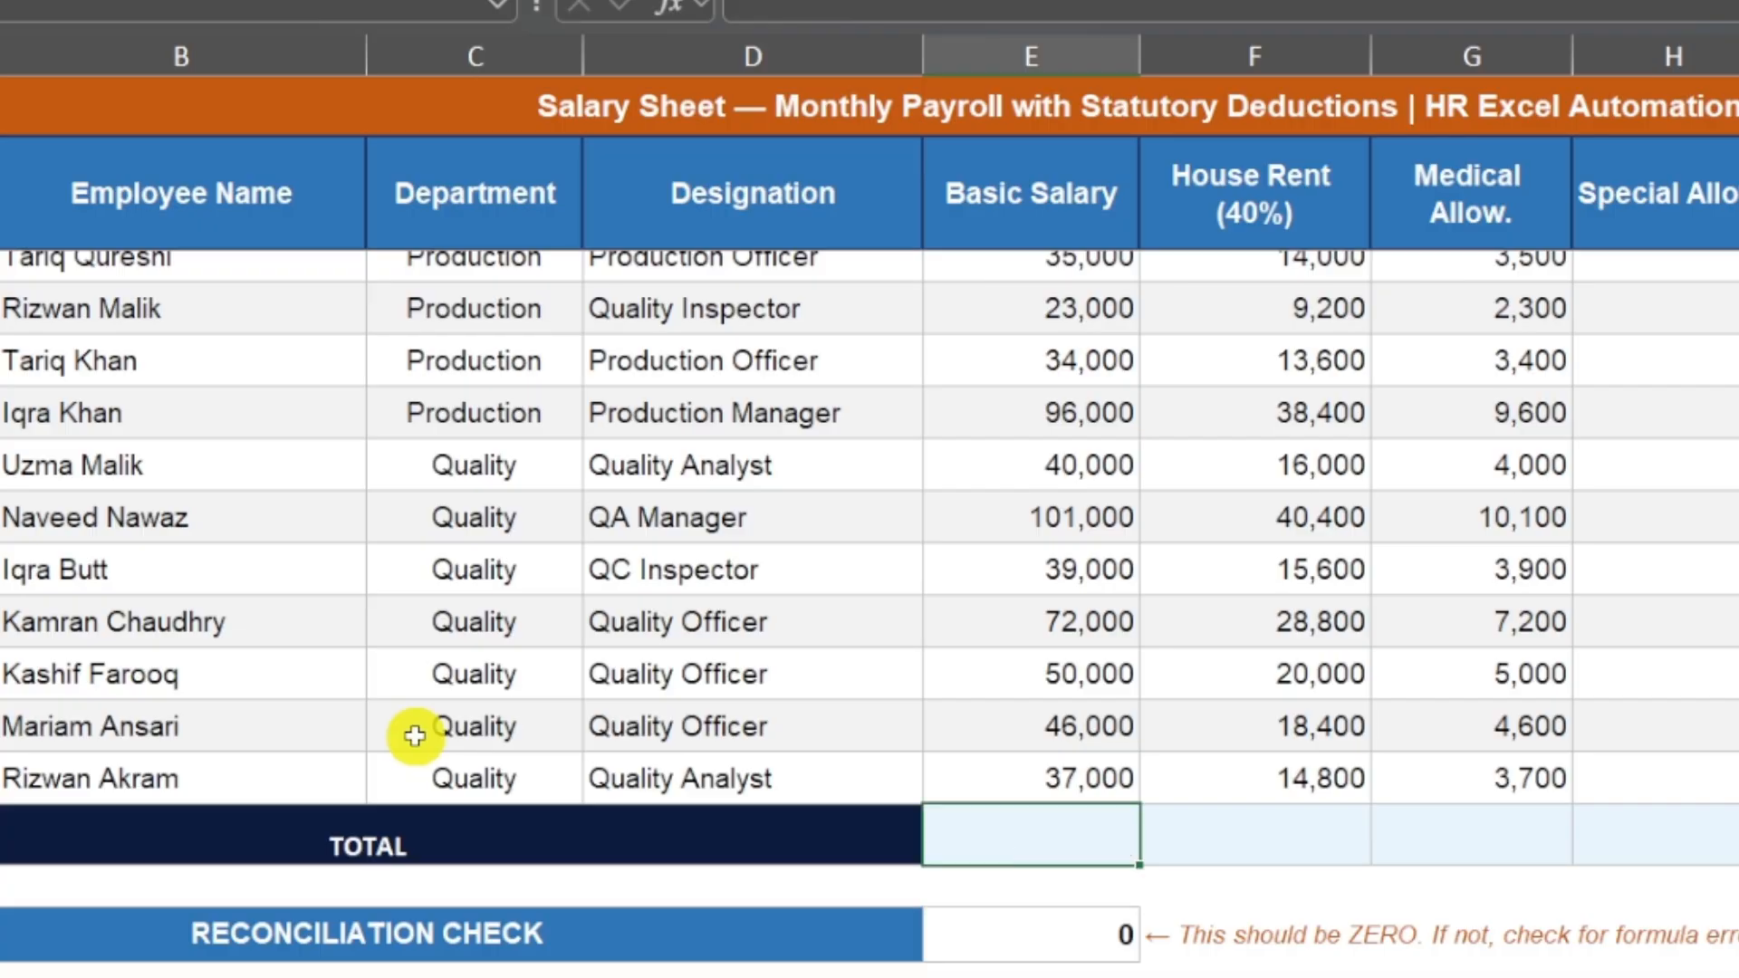
pyautogui.hotkey('alt', '=')
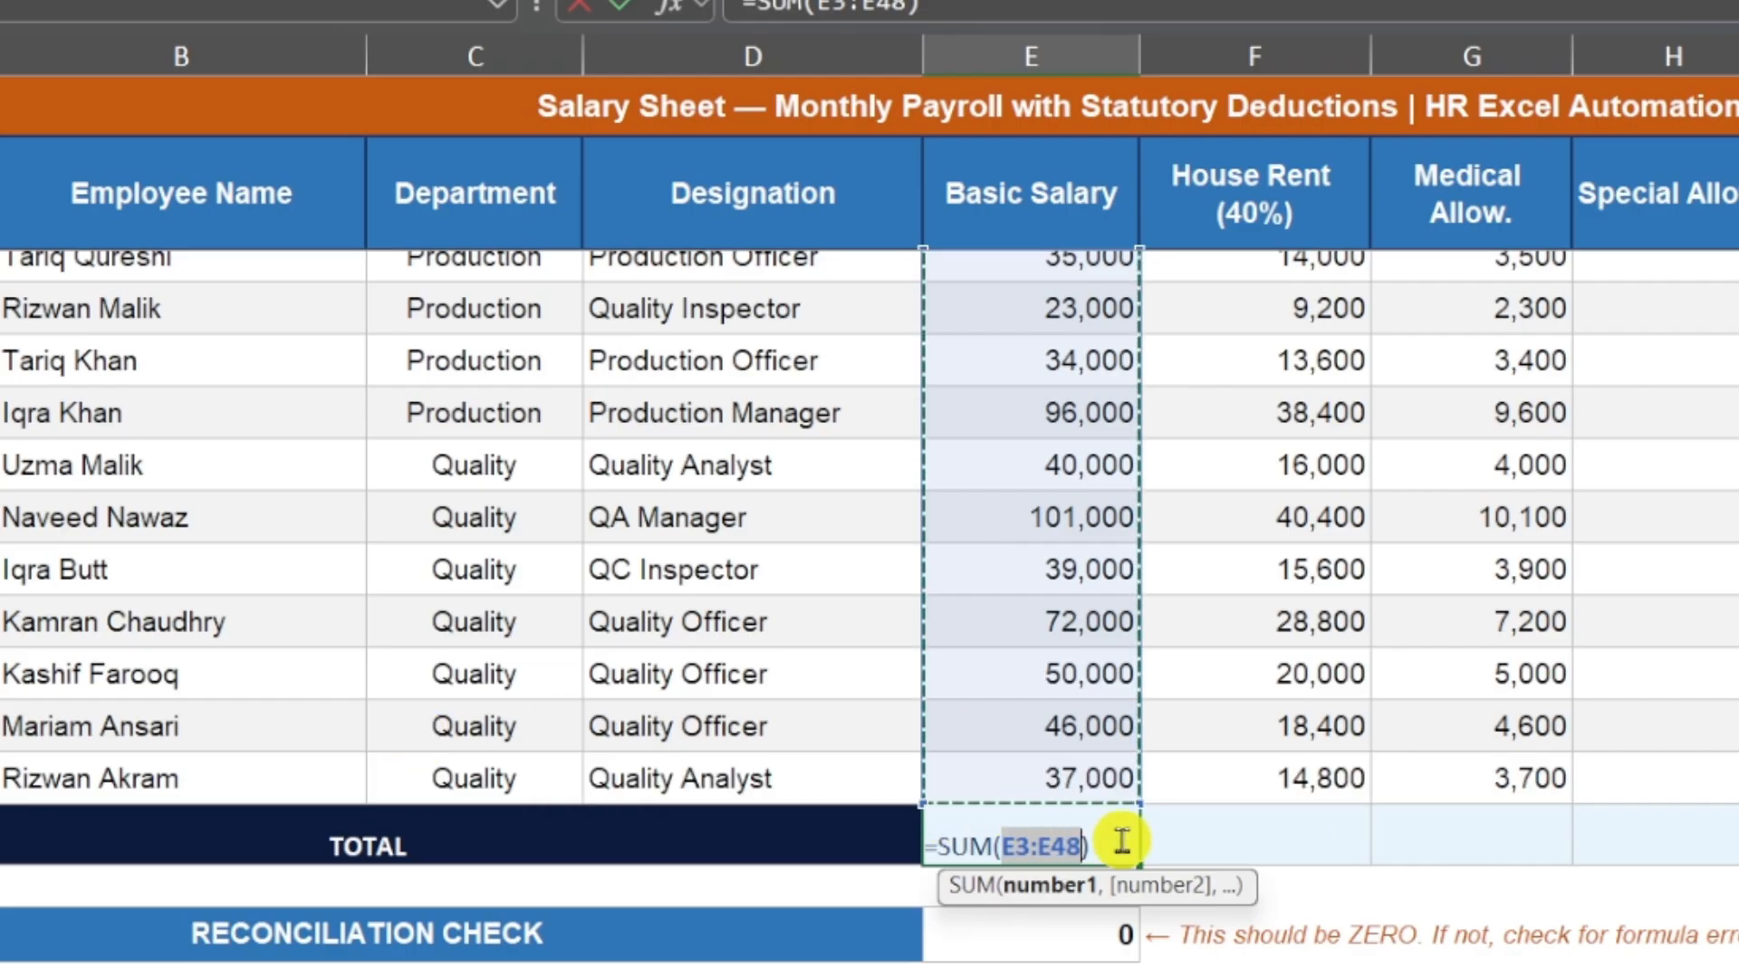
pyautogui.press('Return')
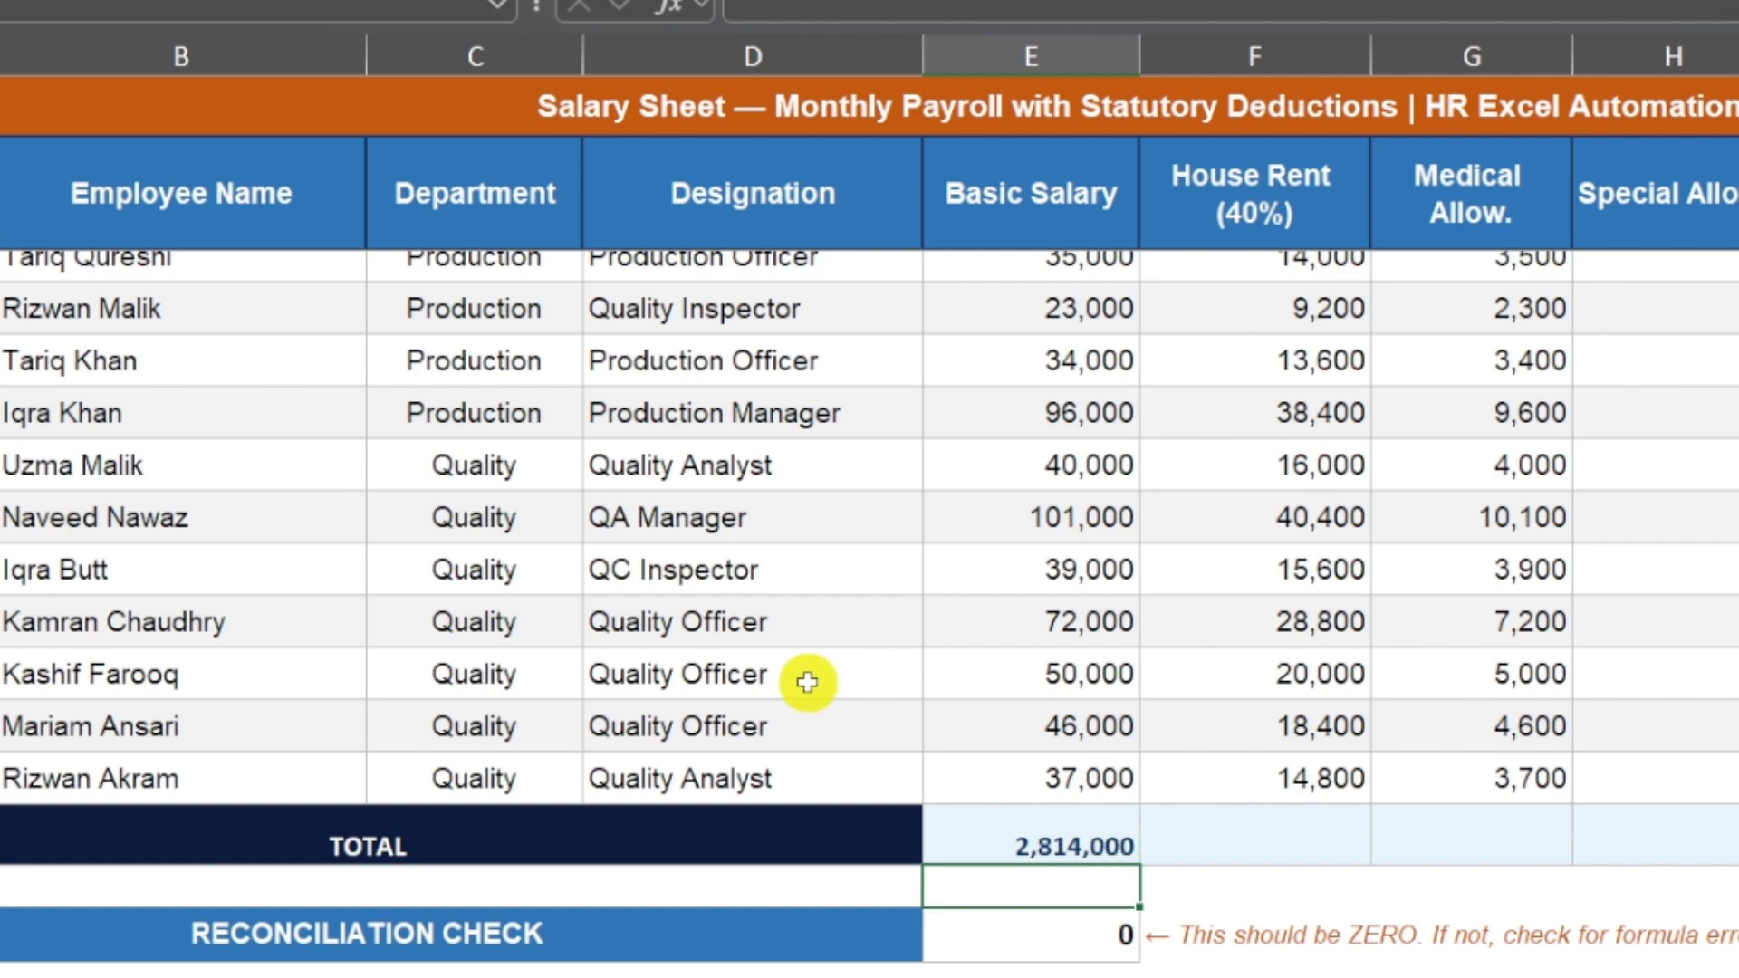
# Replace the formula in E49 with =SUM(E3:E48,J3:J48,K3:K48) to combine Basic Salary, PF and EOBI, and clear the cell again
pyautogui.press('Up')
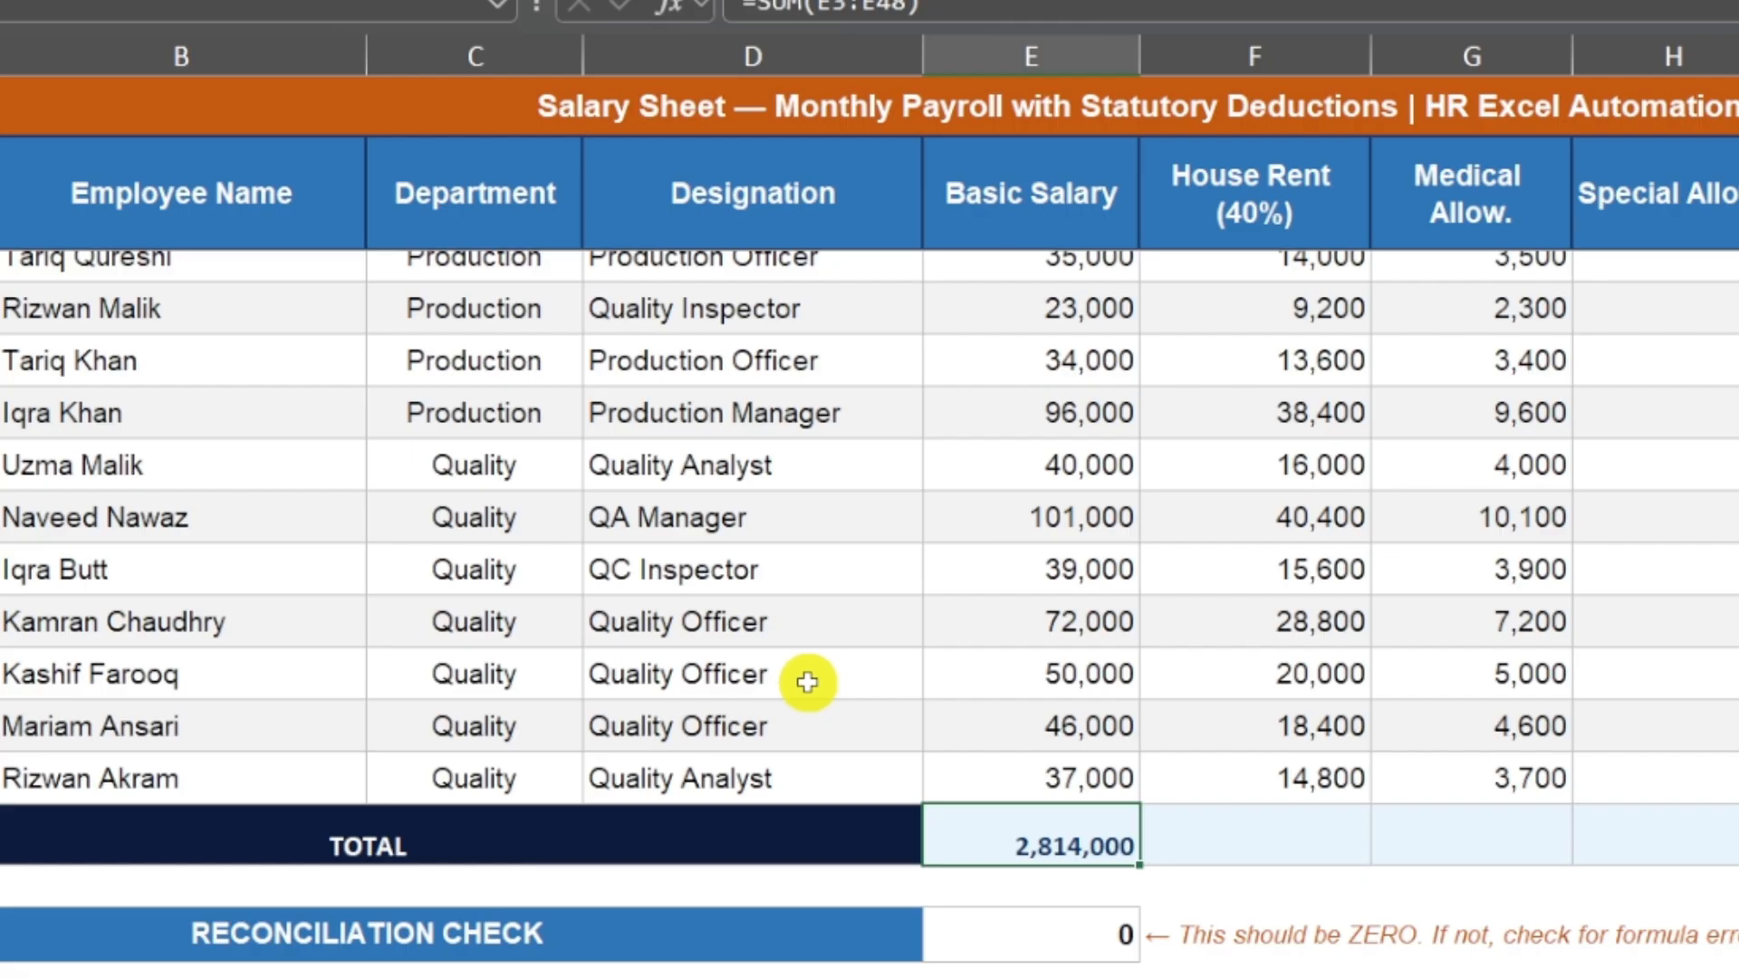
pyautogui.press('Delete')
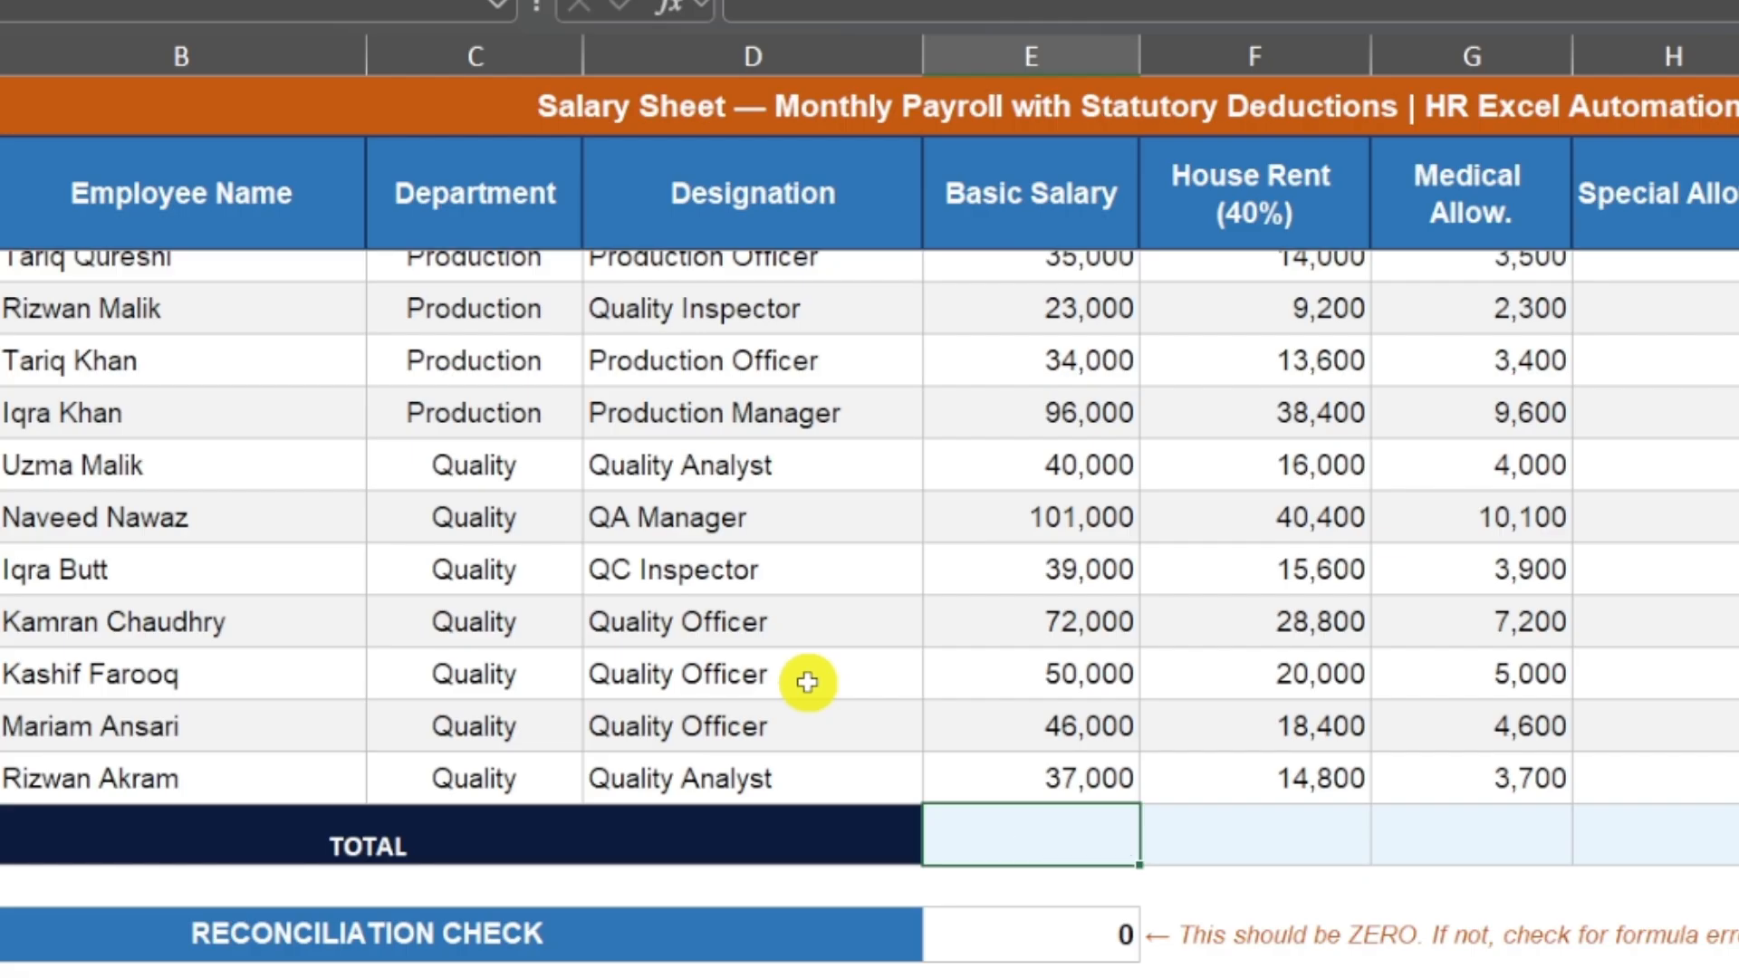
pyautogui.write('=SUM')
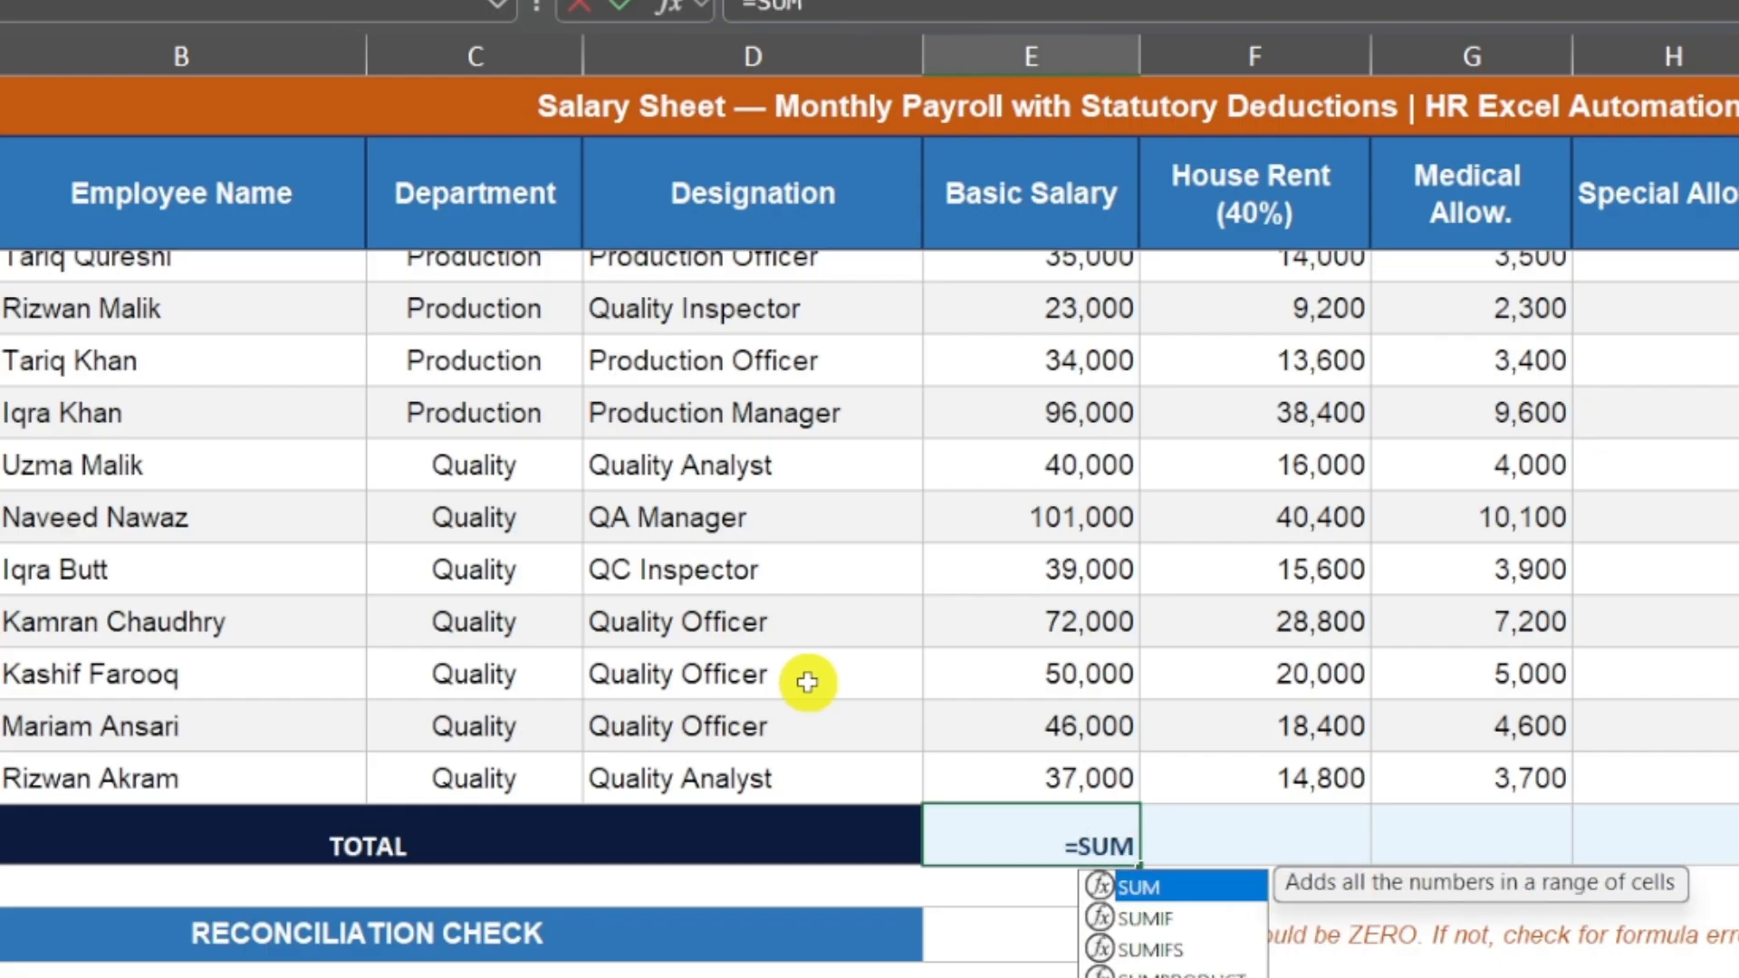
pyautogui.write('(E3')
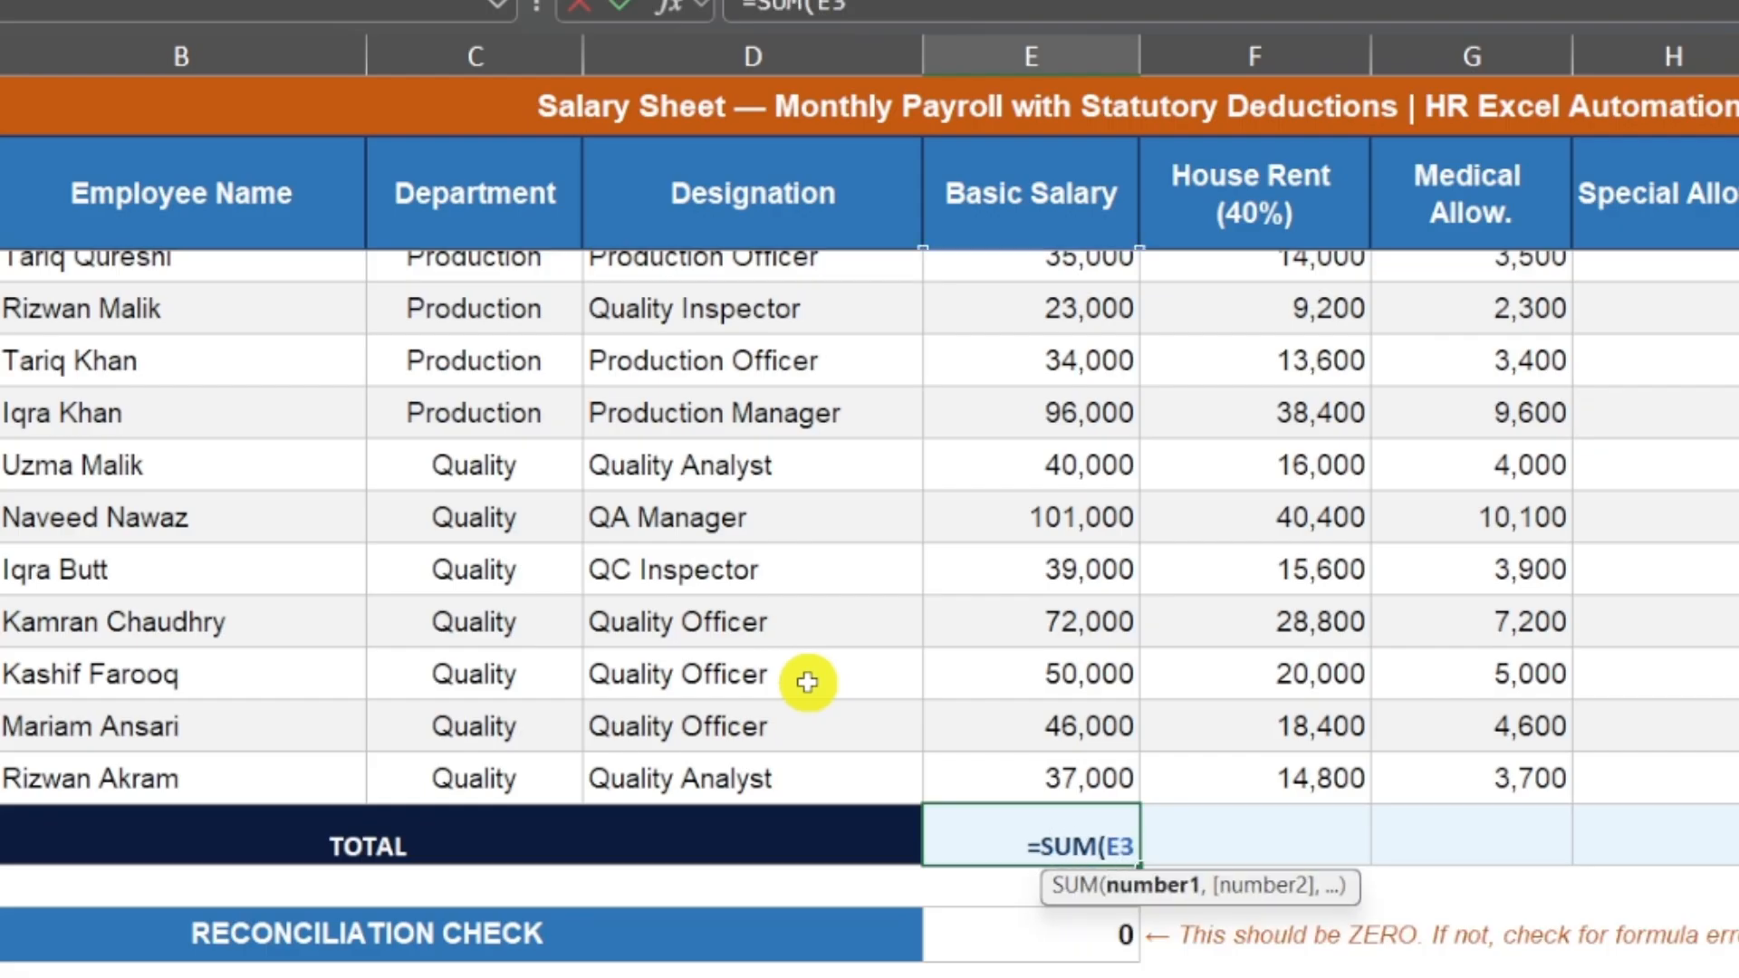
pyautogui.write(':E')
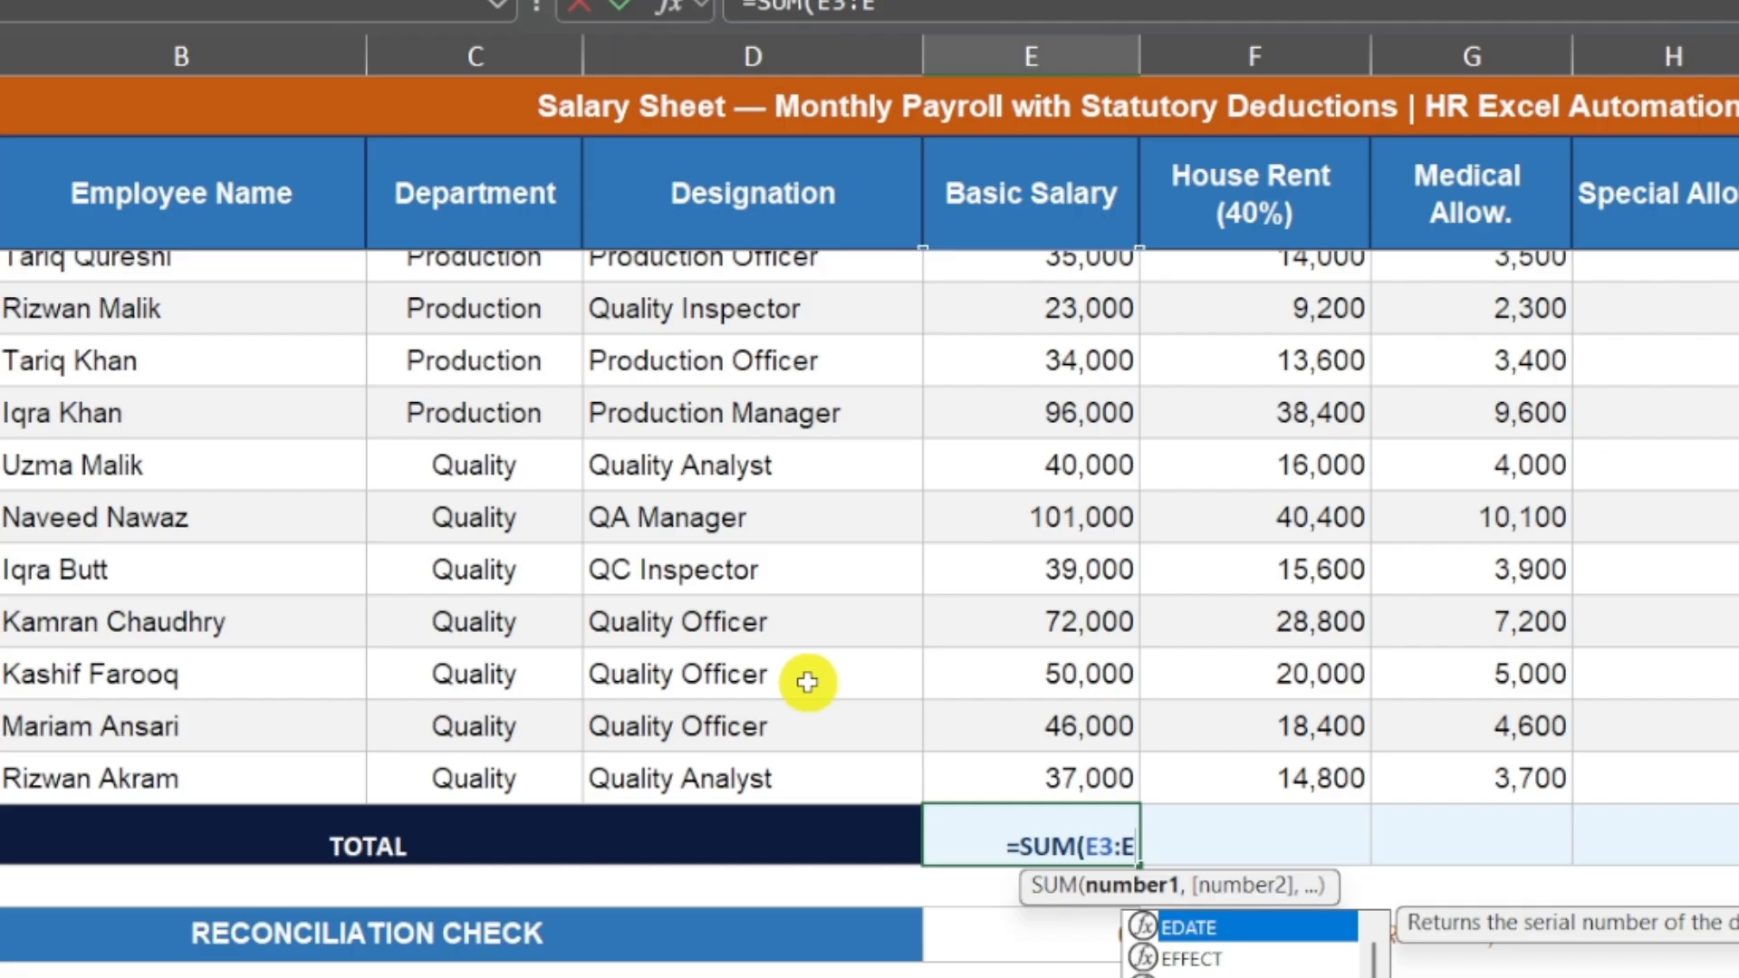
pyautogui.write('48,')
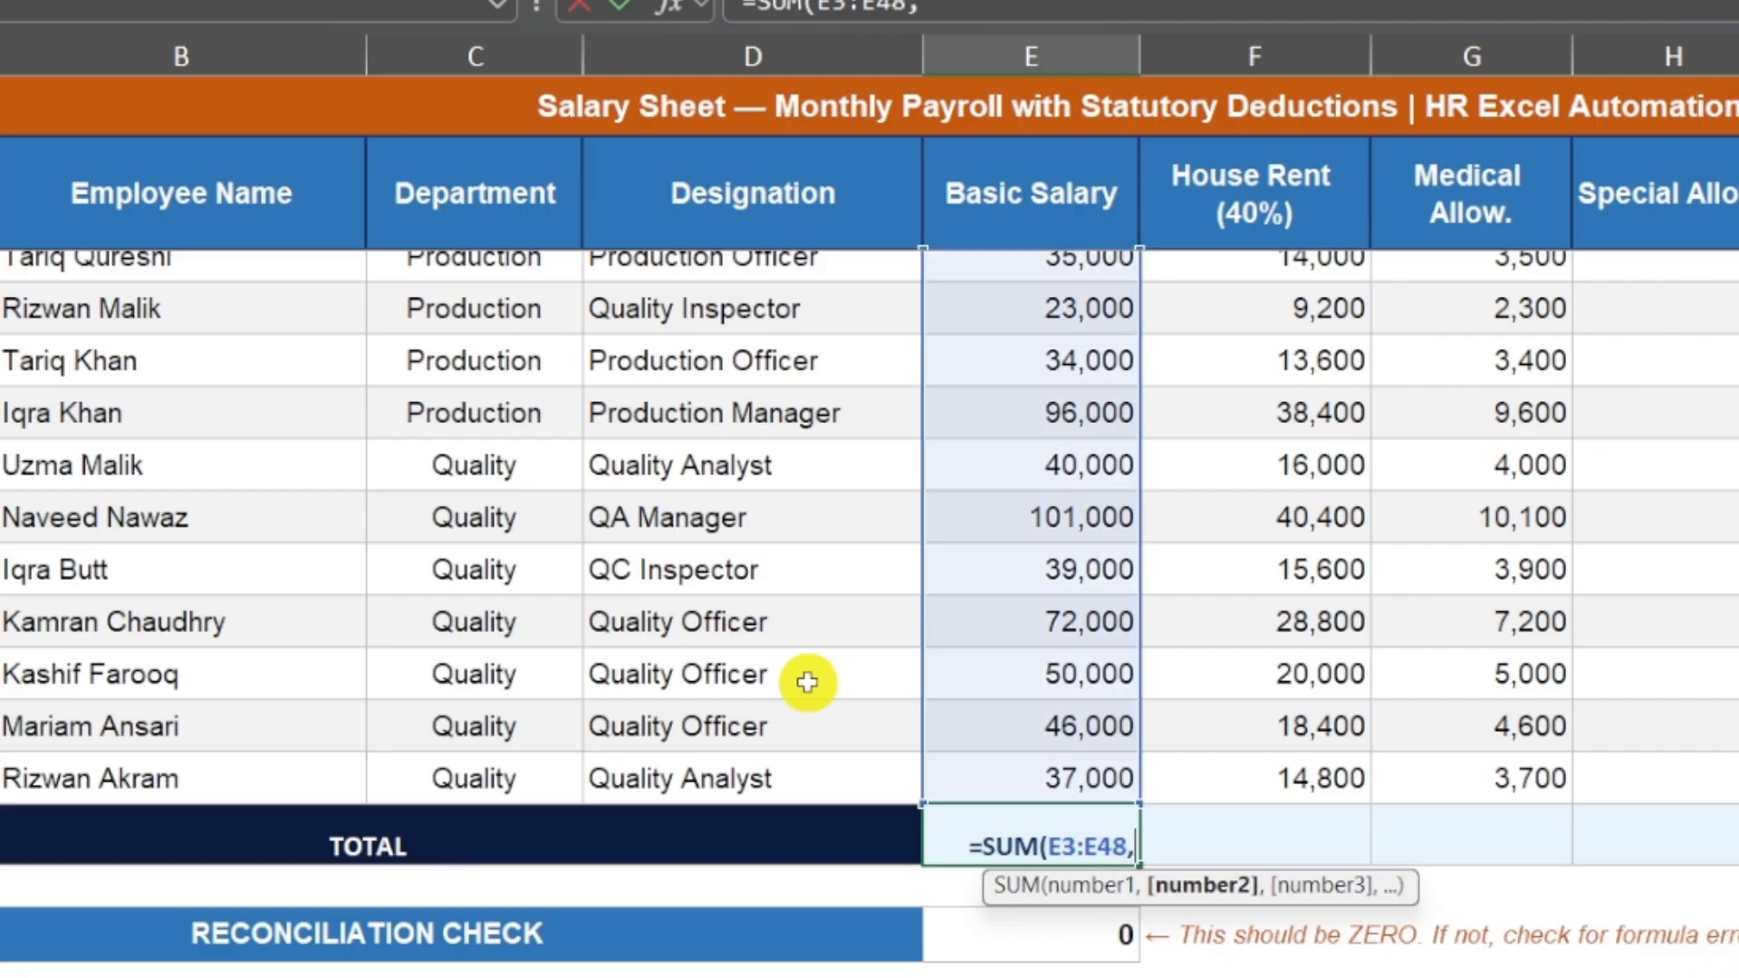
pyautogui.write('J3')
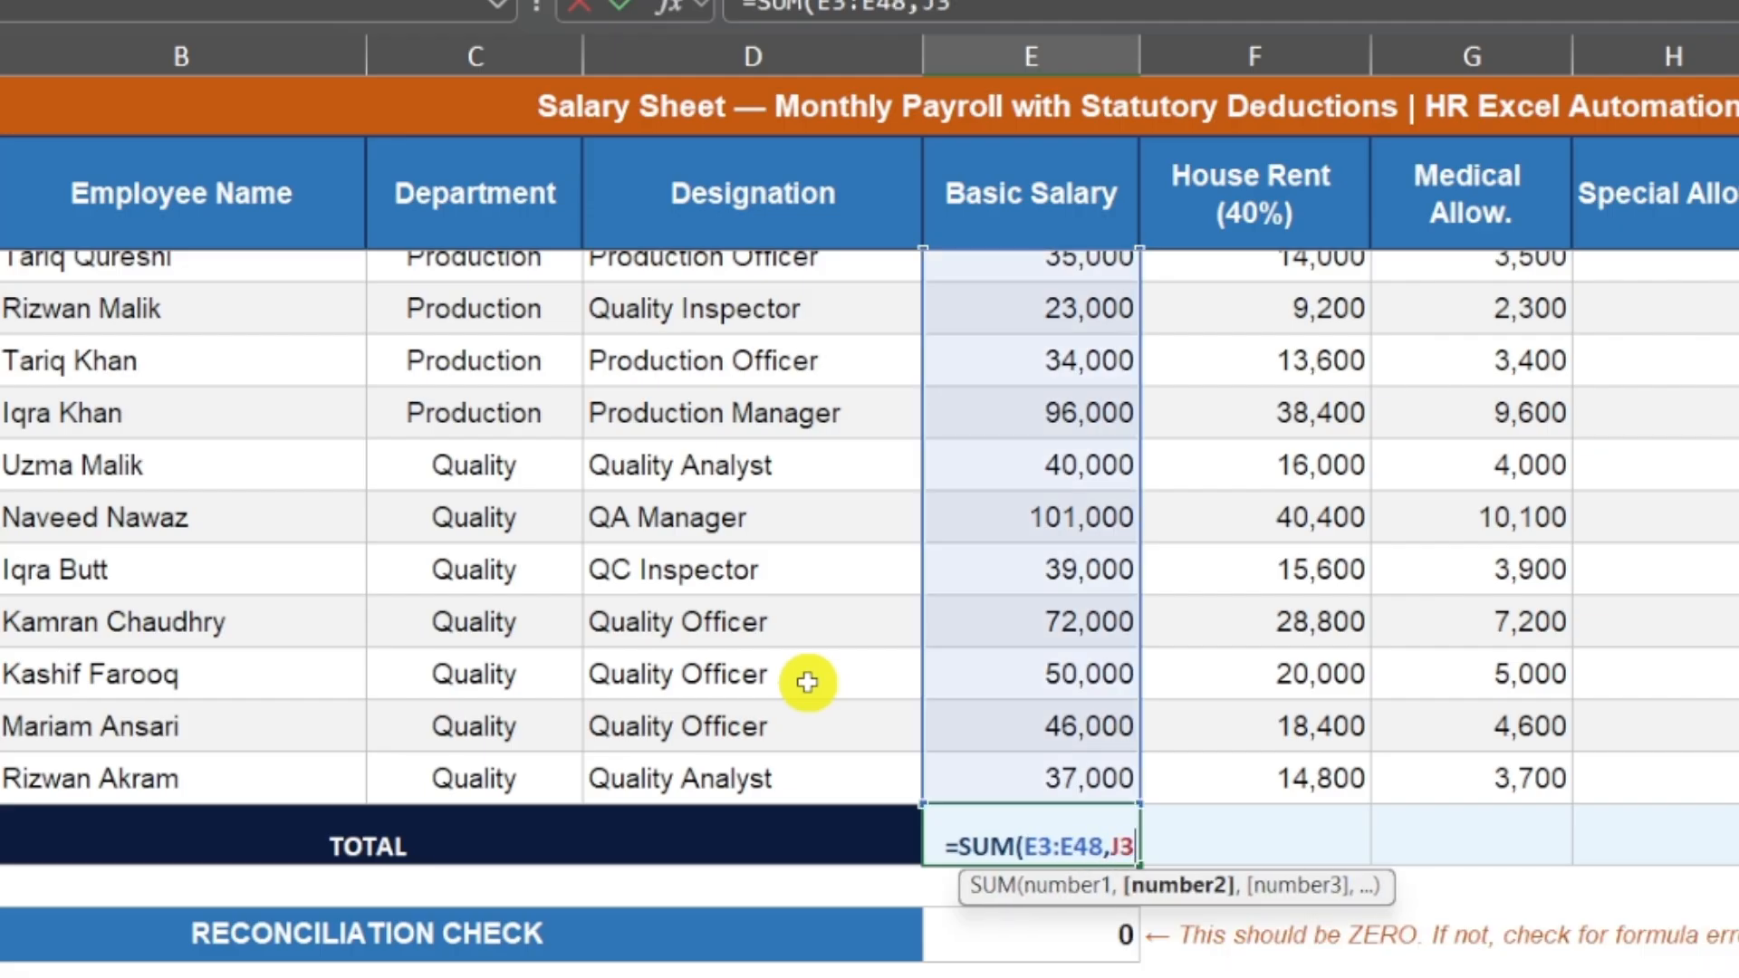
pyautogui.write(',')
pyautogui.press('BackSpace')
pyautogui.write(':J')
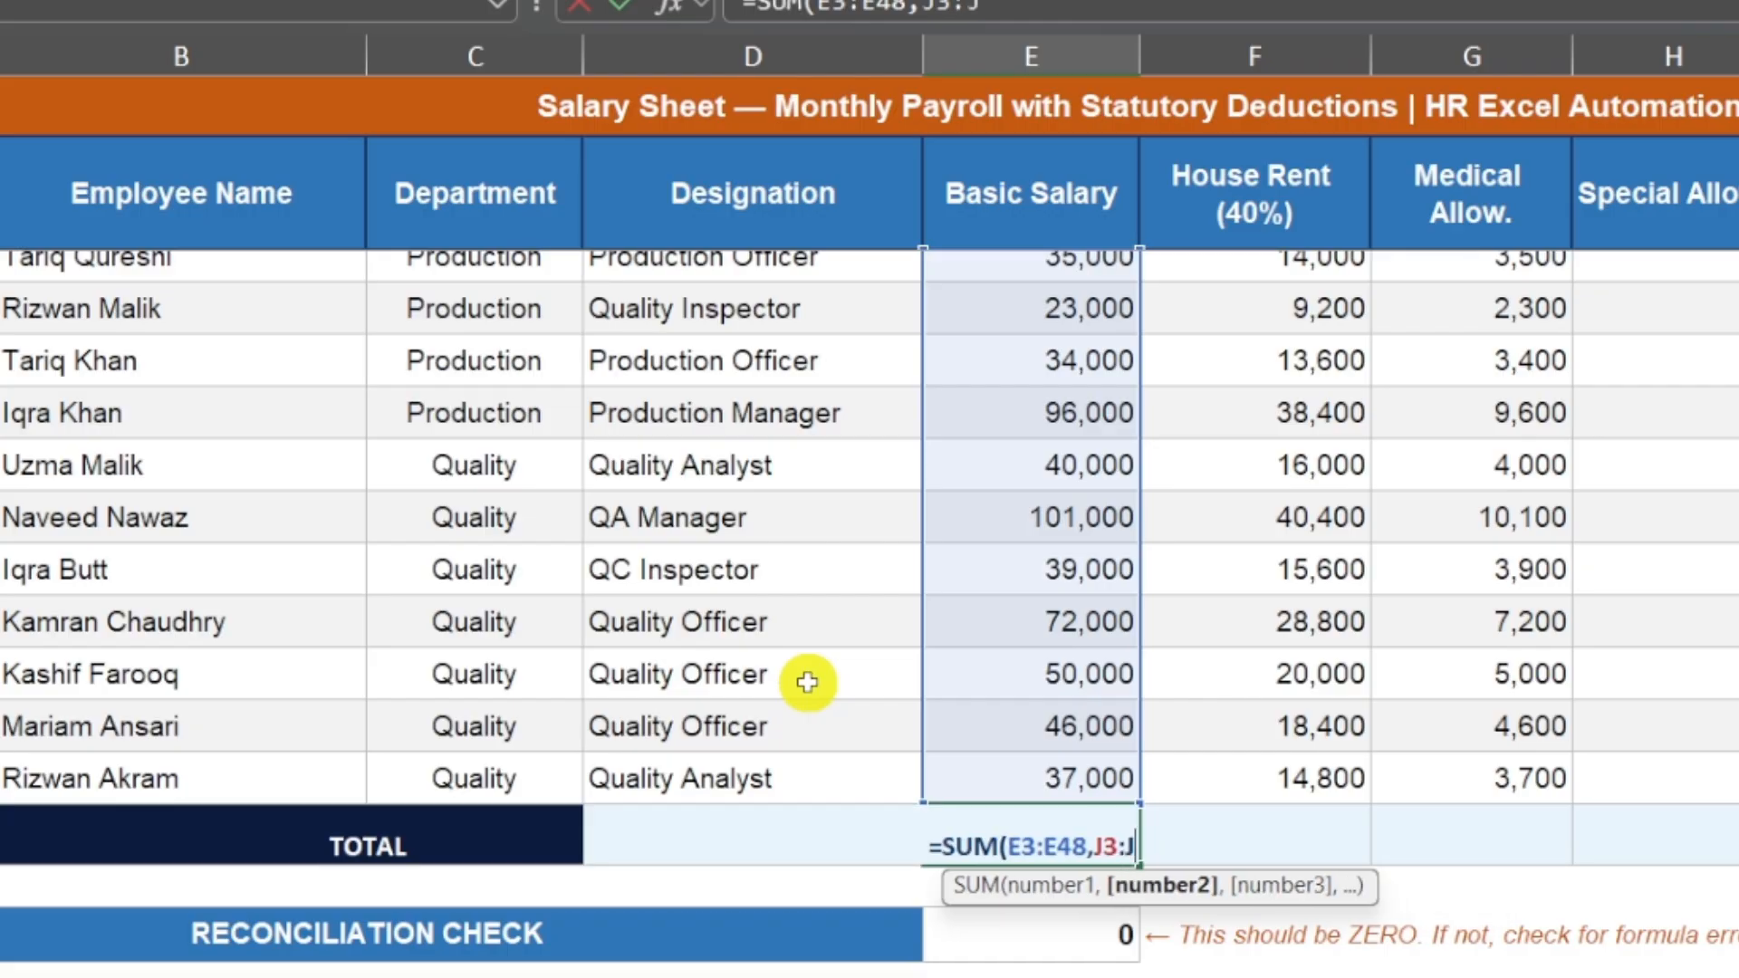
pyautogui.write('48,')
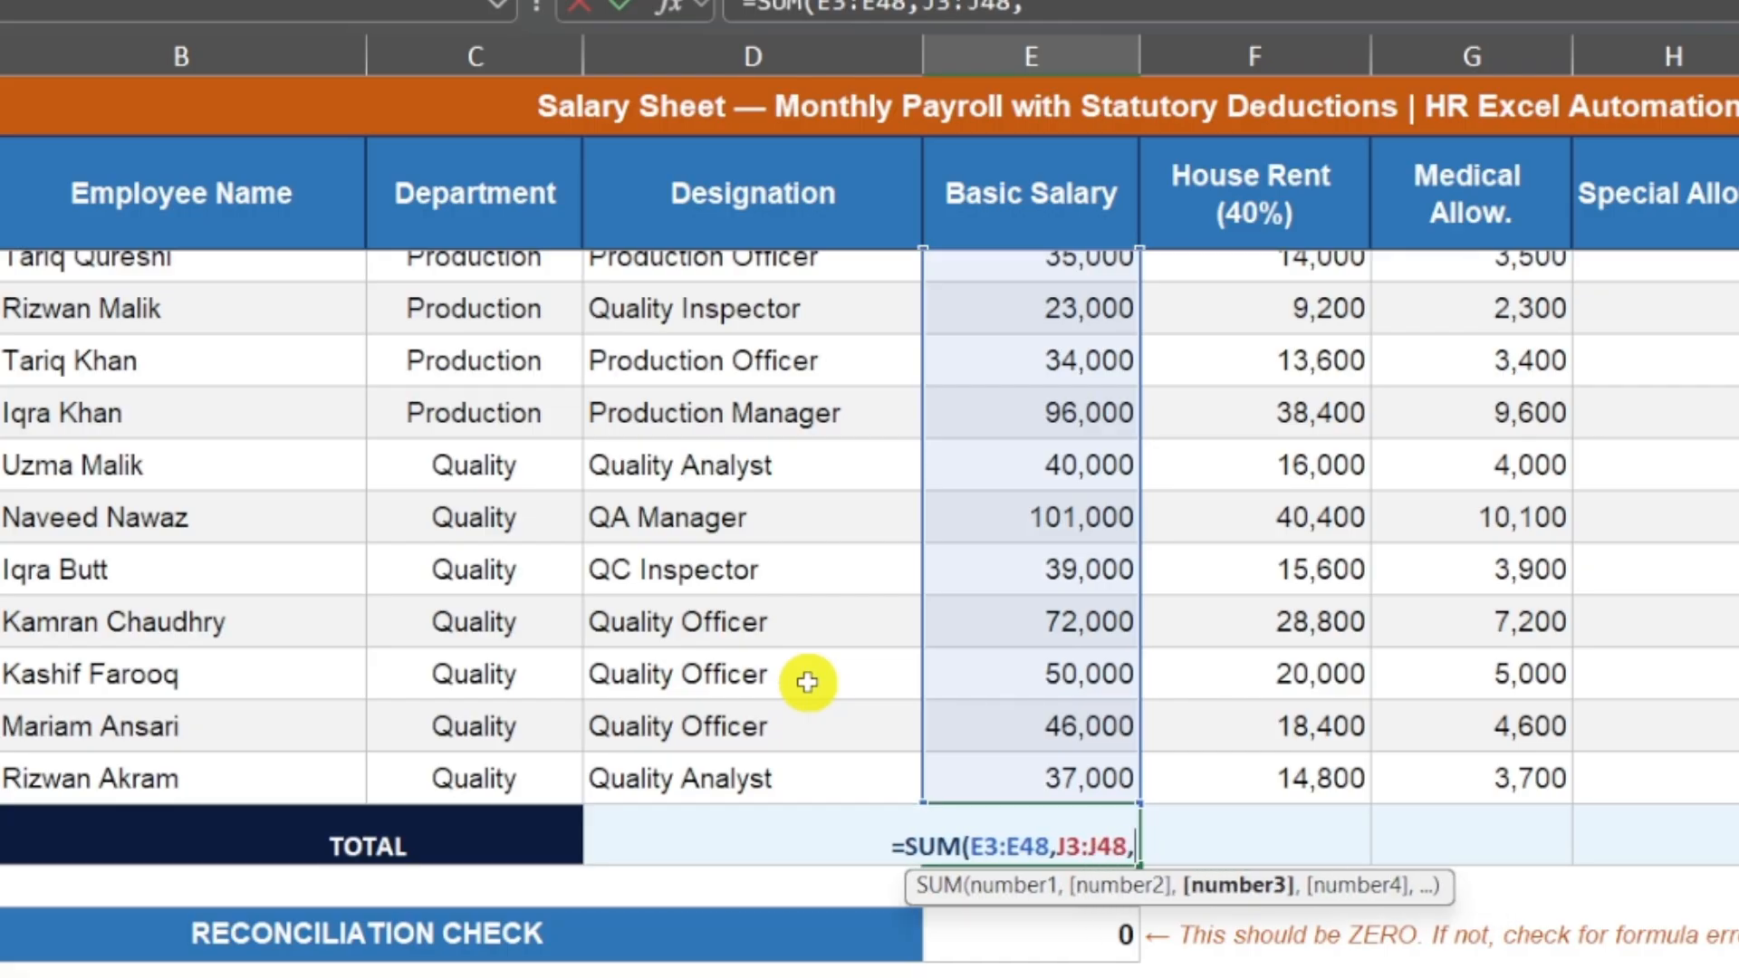
pyautogui.write('K3:K')
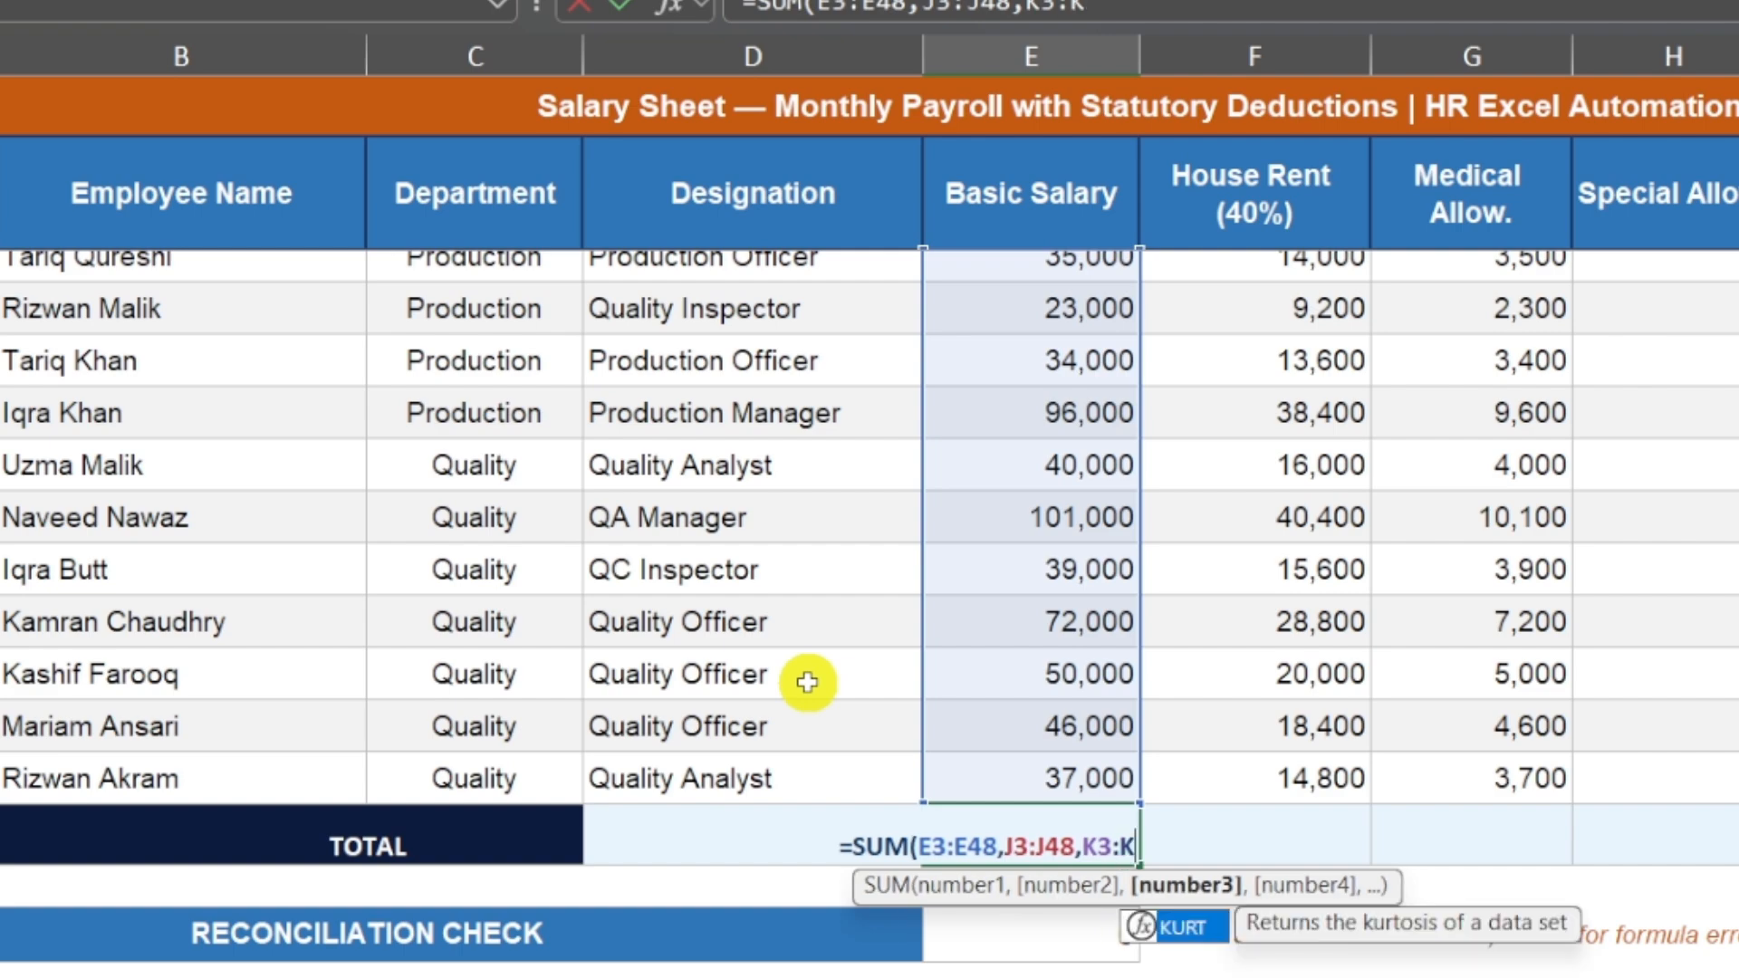
pyautogui.write('48')
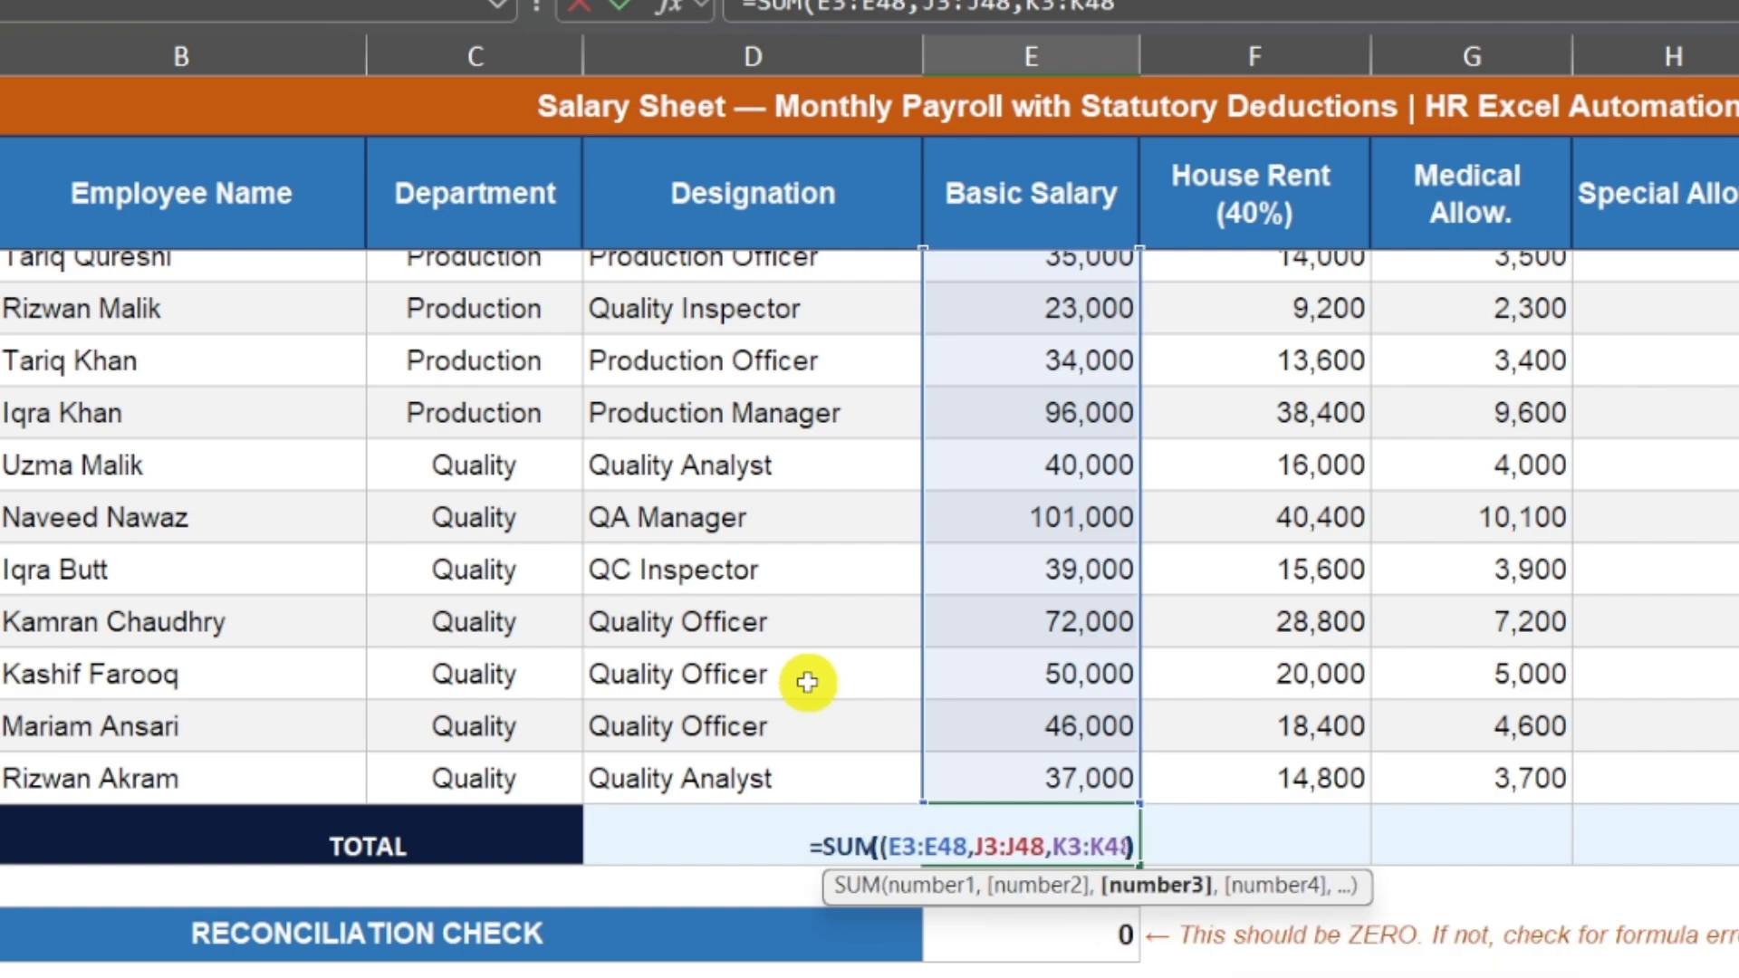
pyautogui.write(')')
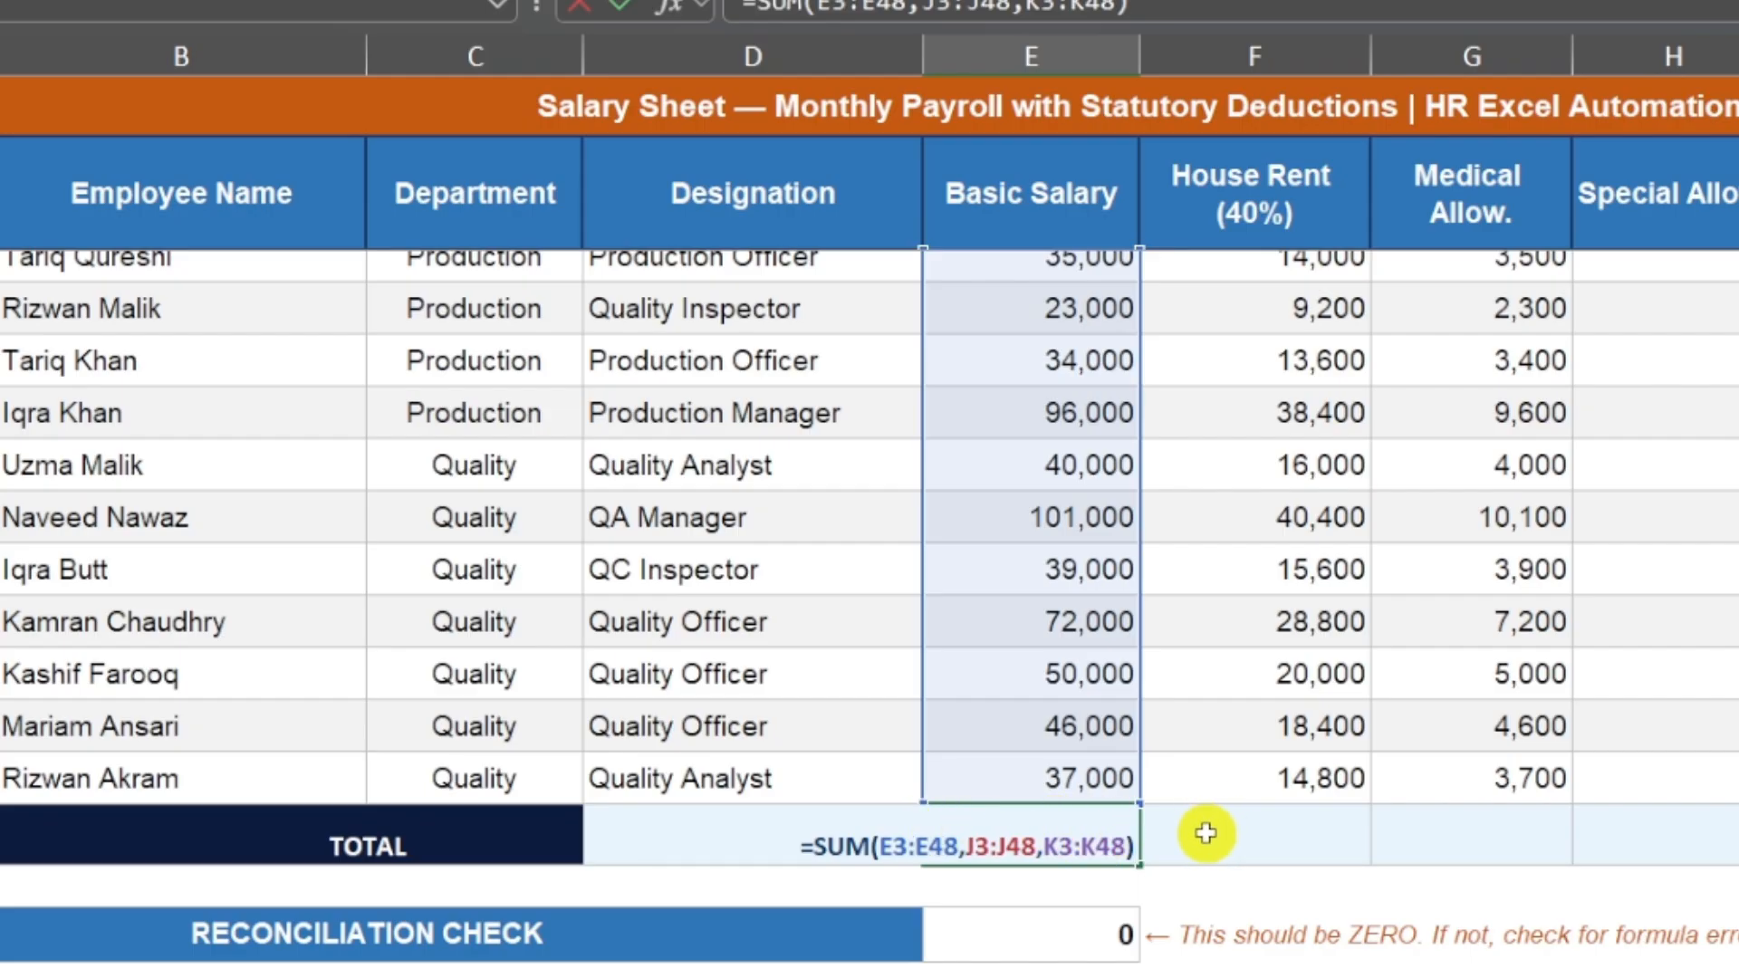
pyautogui.press('Return')
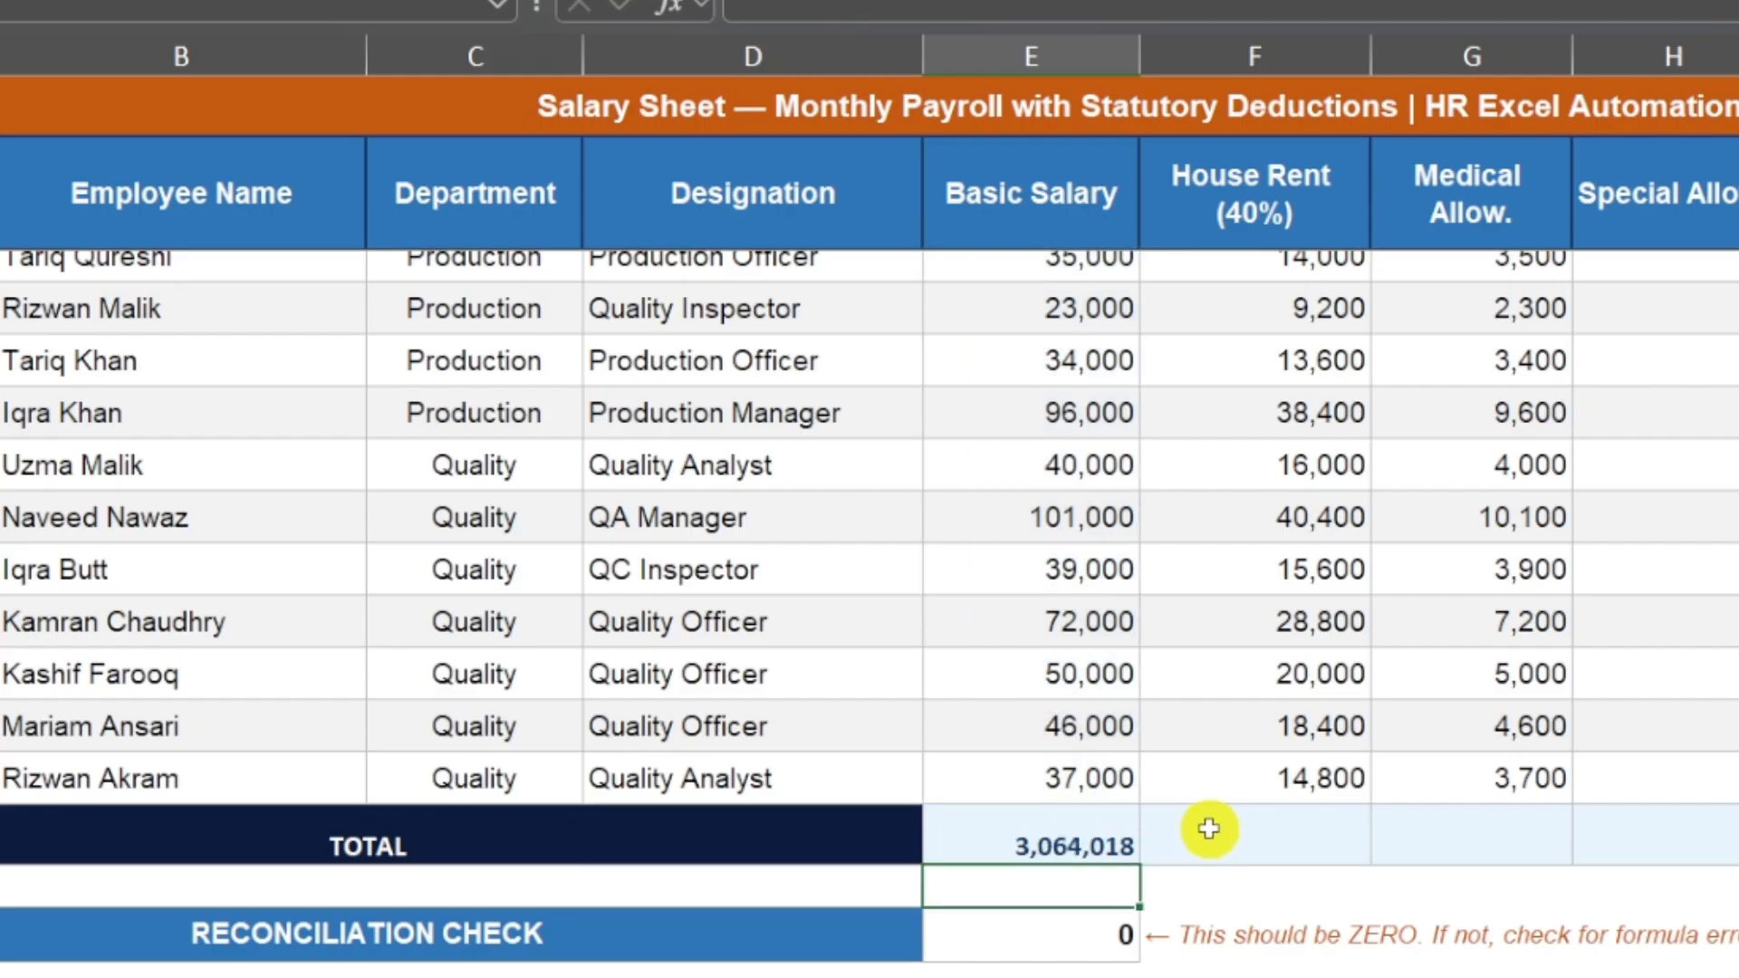
pyautogui.click(1053, 839)
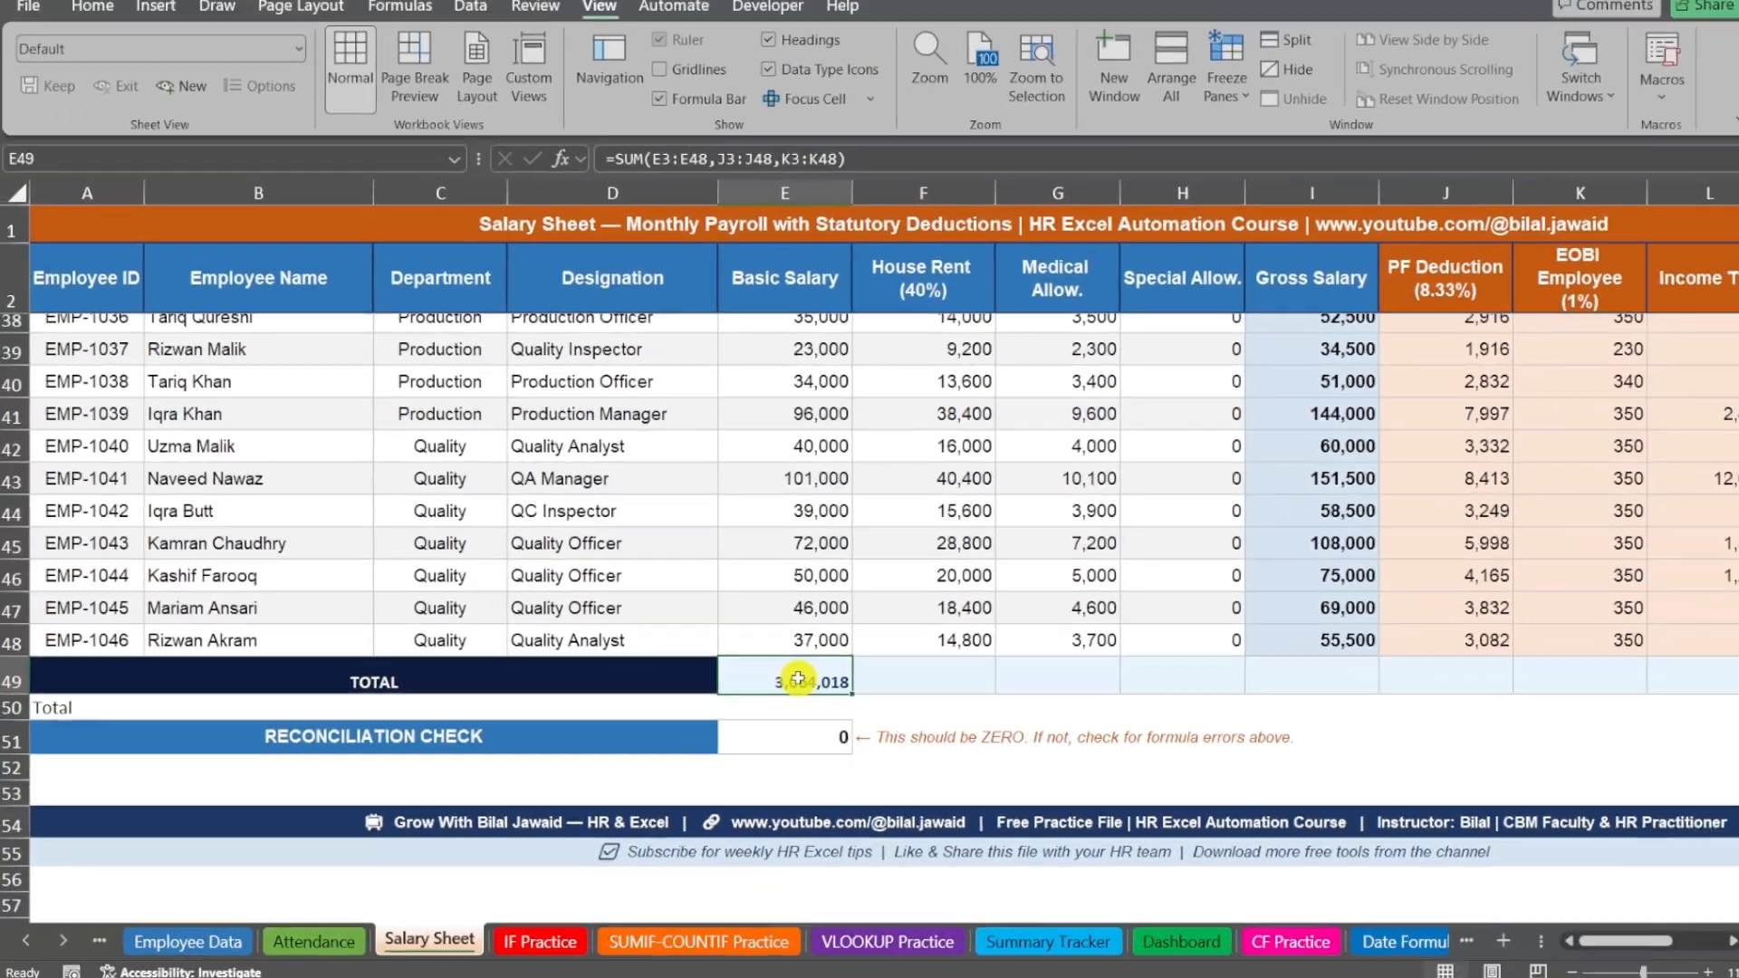
pyautogui.press('Delete')
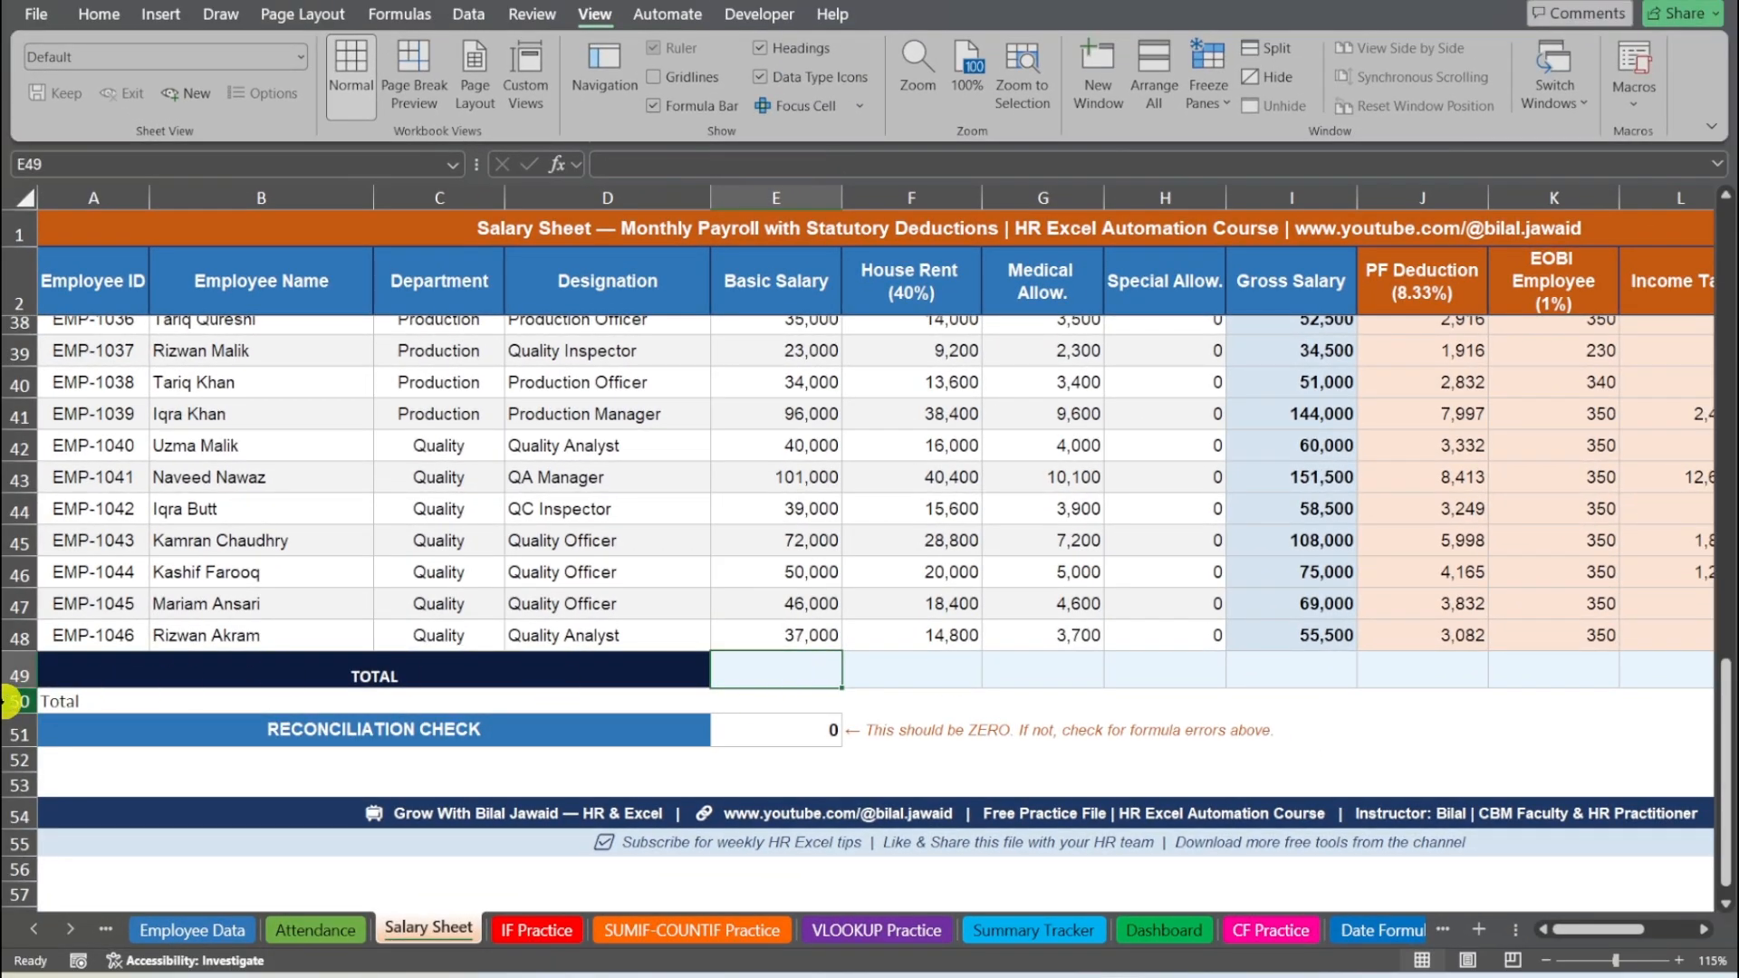
# Total the Basic Salary and House Rent columns with AutoSum in row 50, cells E50 and F50
pyautogui.click(18, 701)
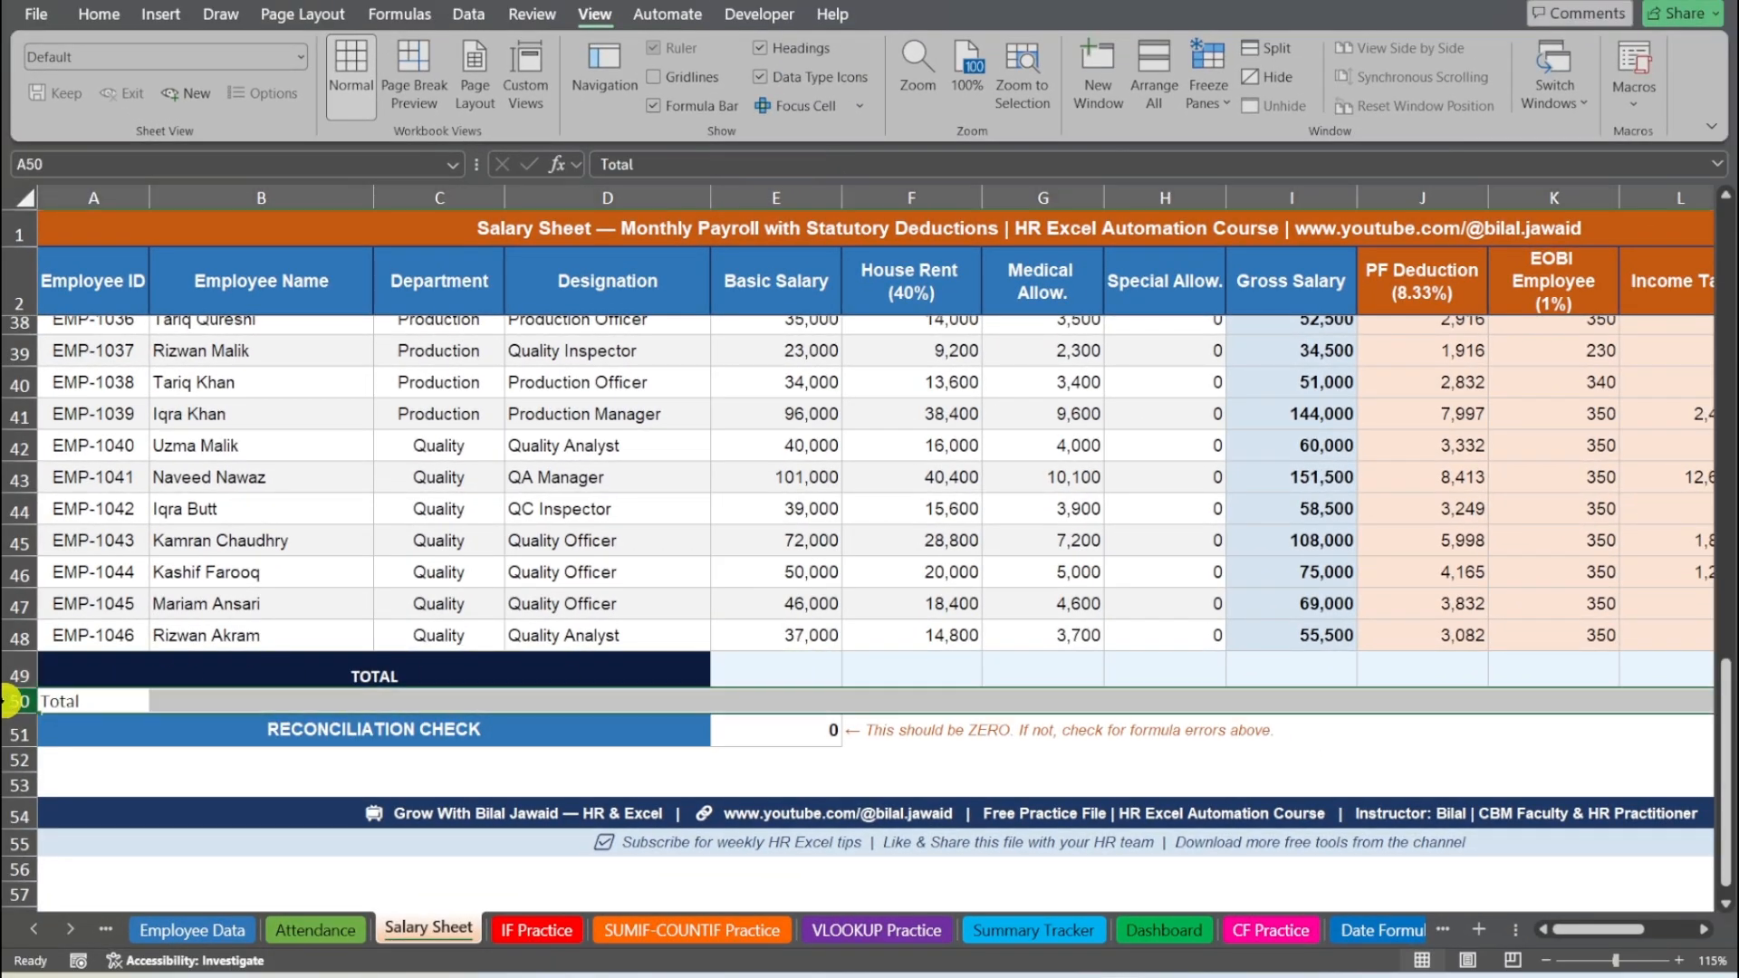
pyautogui.click(790, 695)
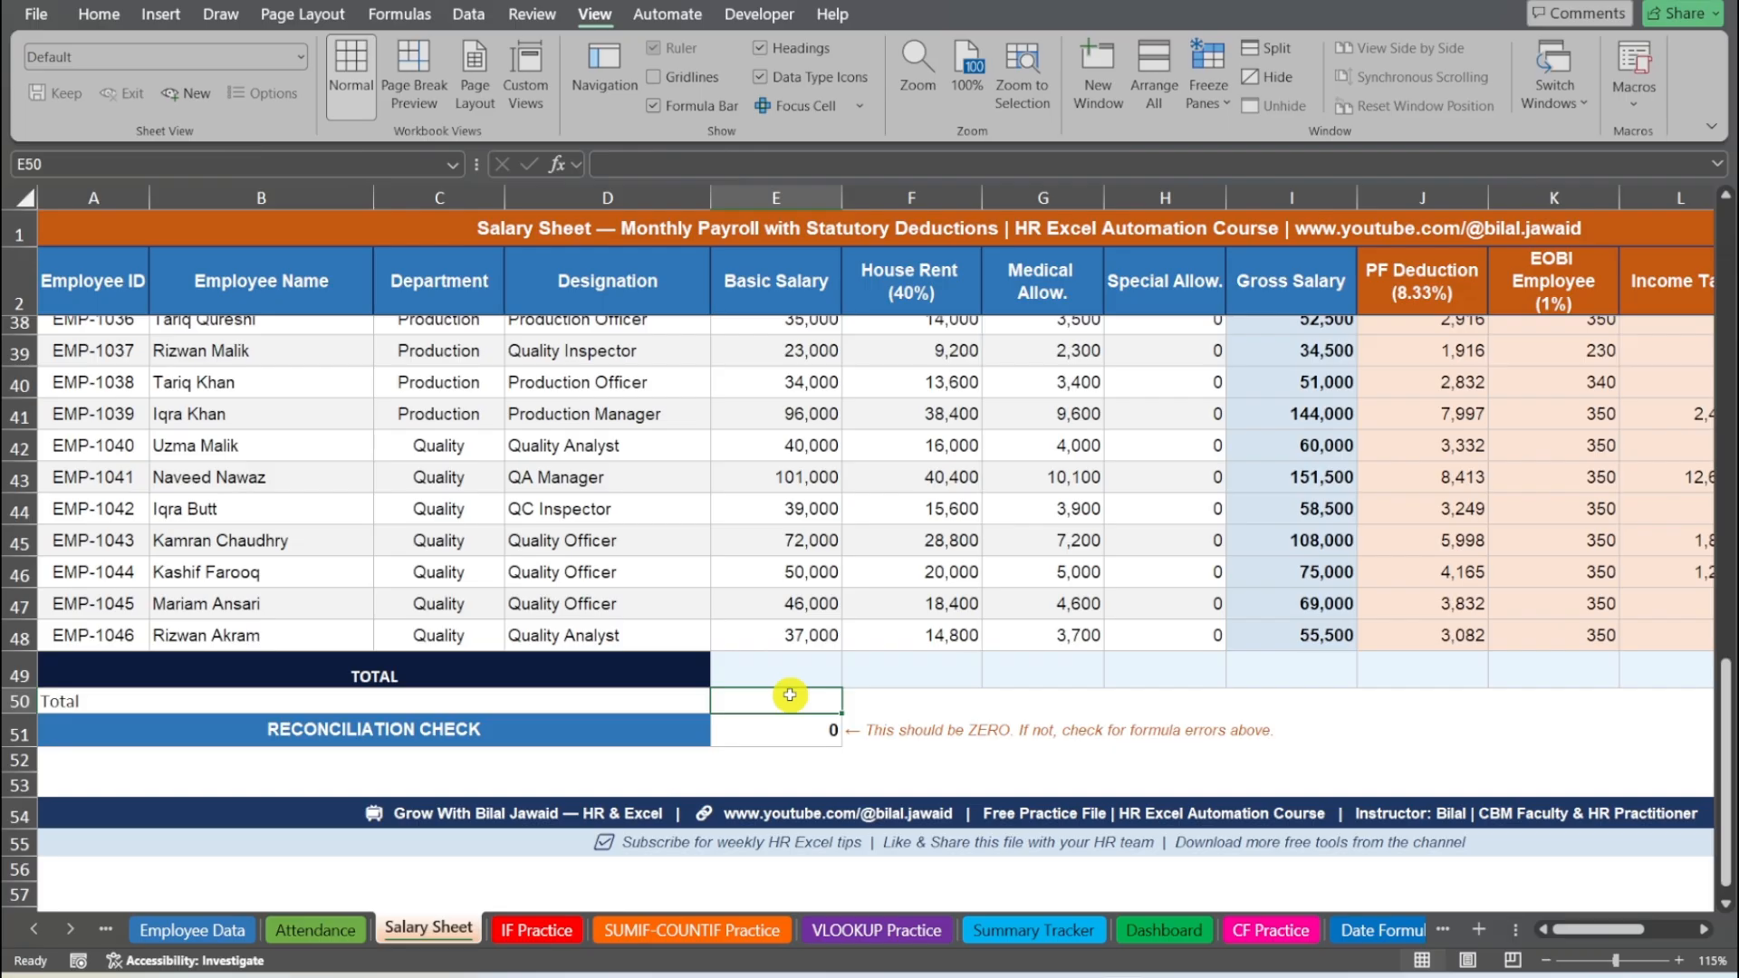
pyautogui.hotkey('alt', '=')
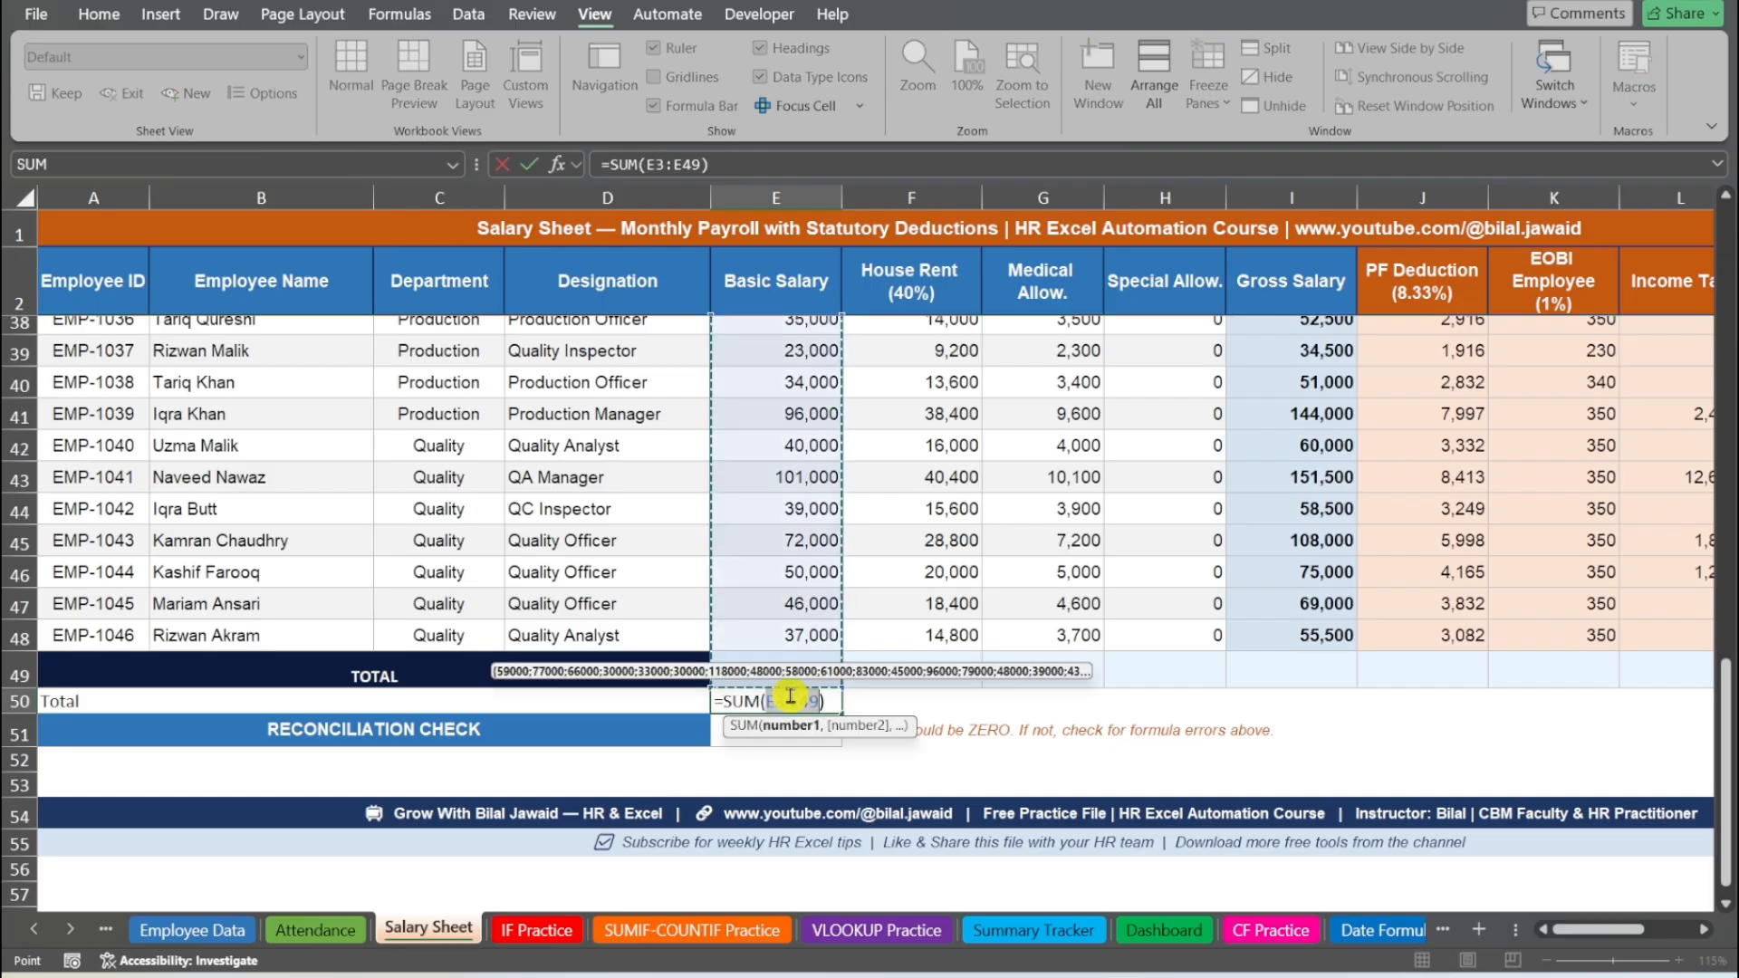
pyautogui.press('Return')
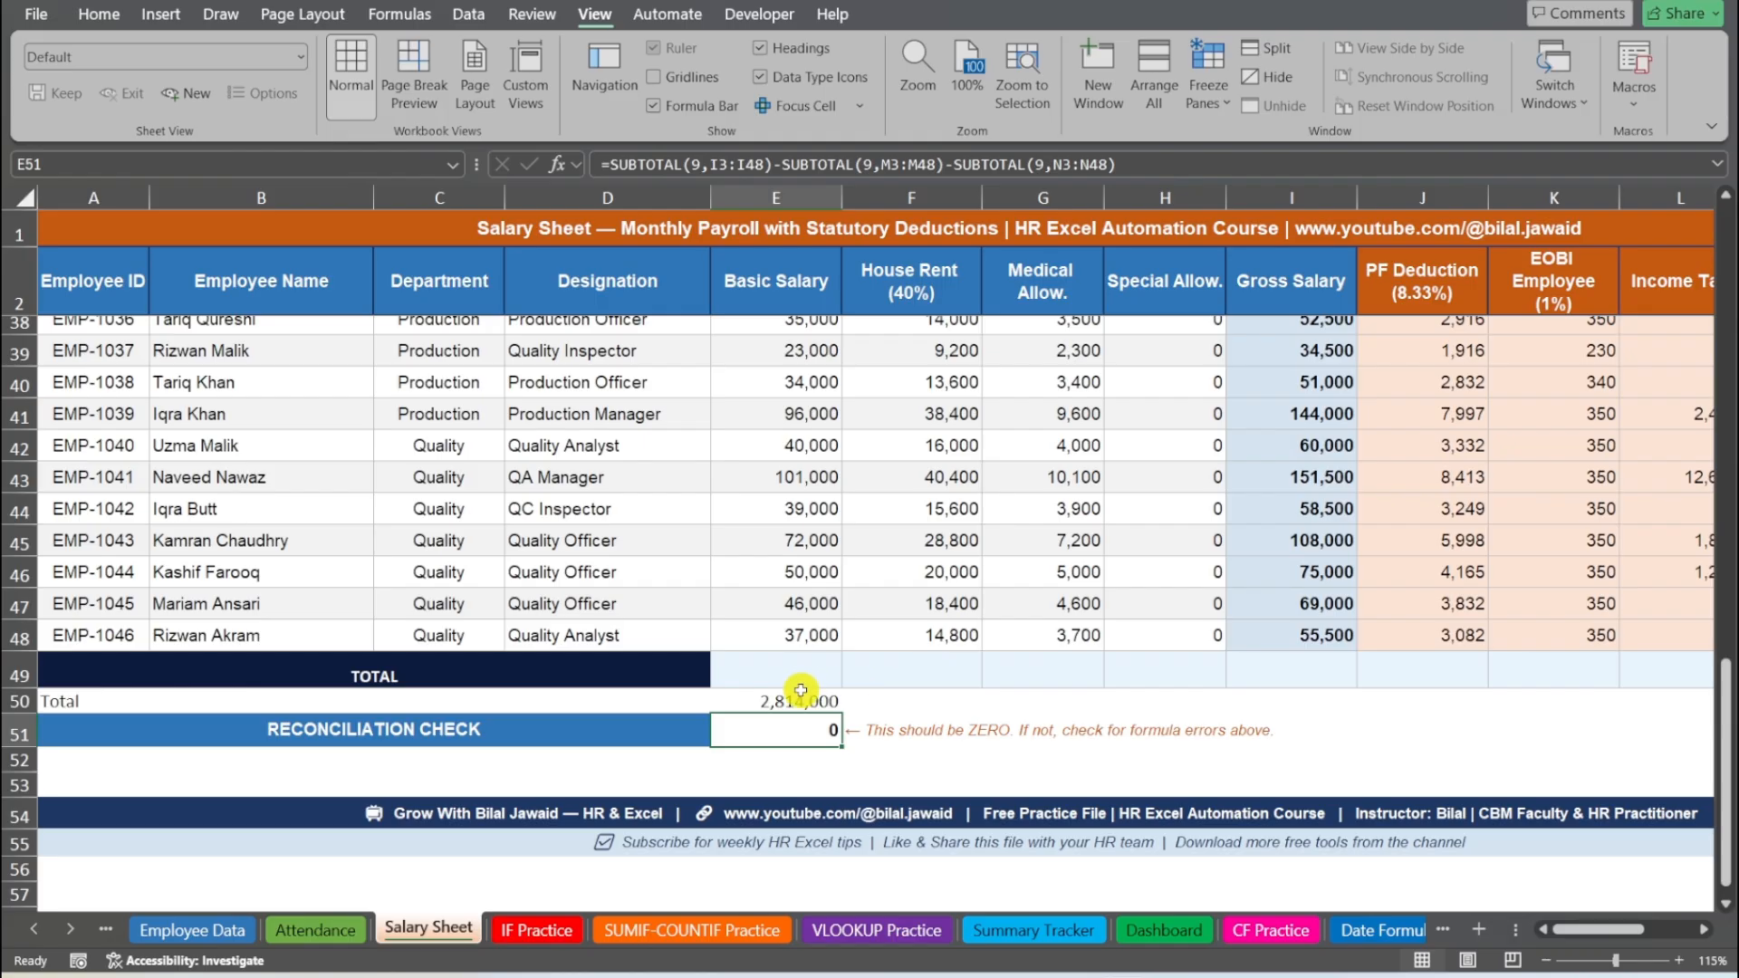
pyautogui.click(799, 694)
pyautogui.press('Right')
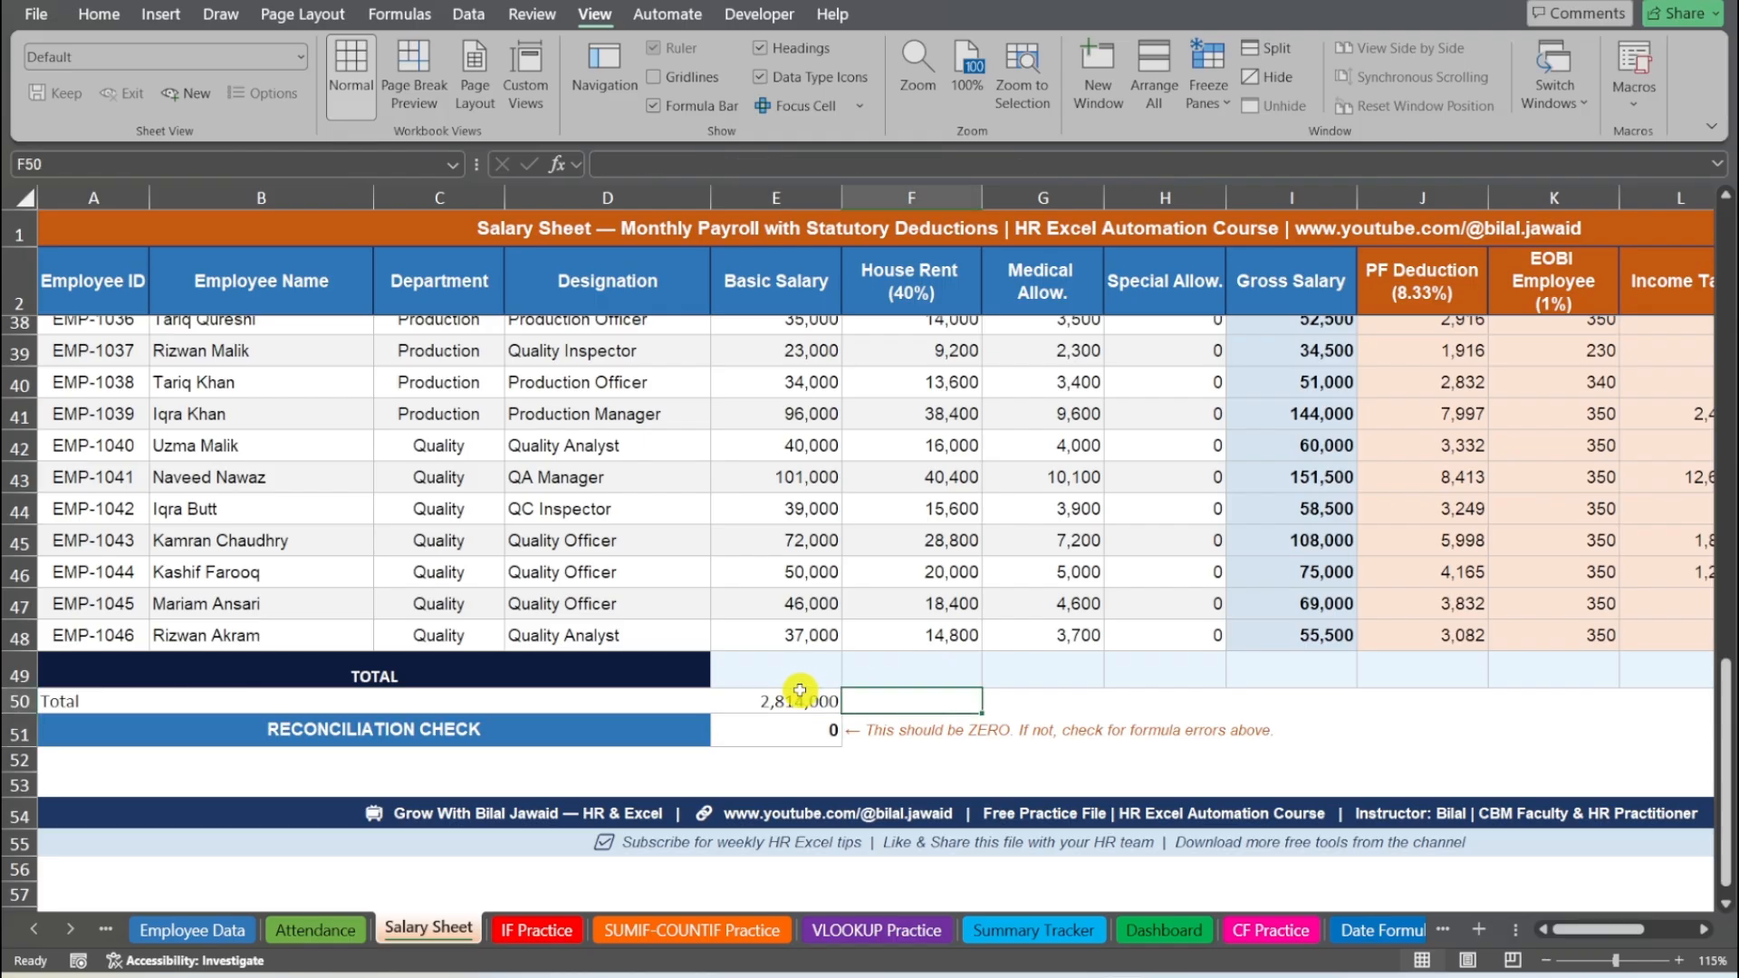
pyautogui.hotkey('alt', '=')
pyautogui.press('Return')
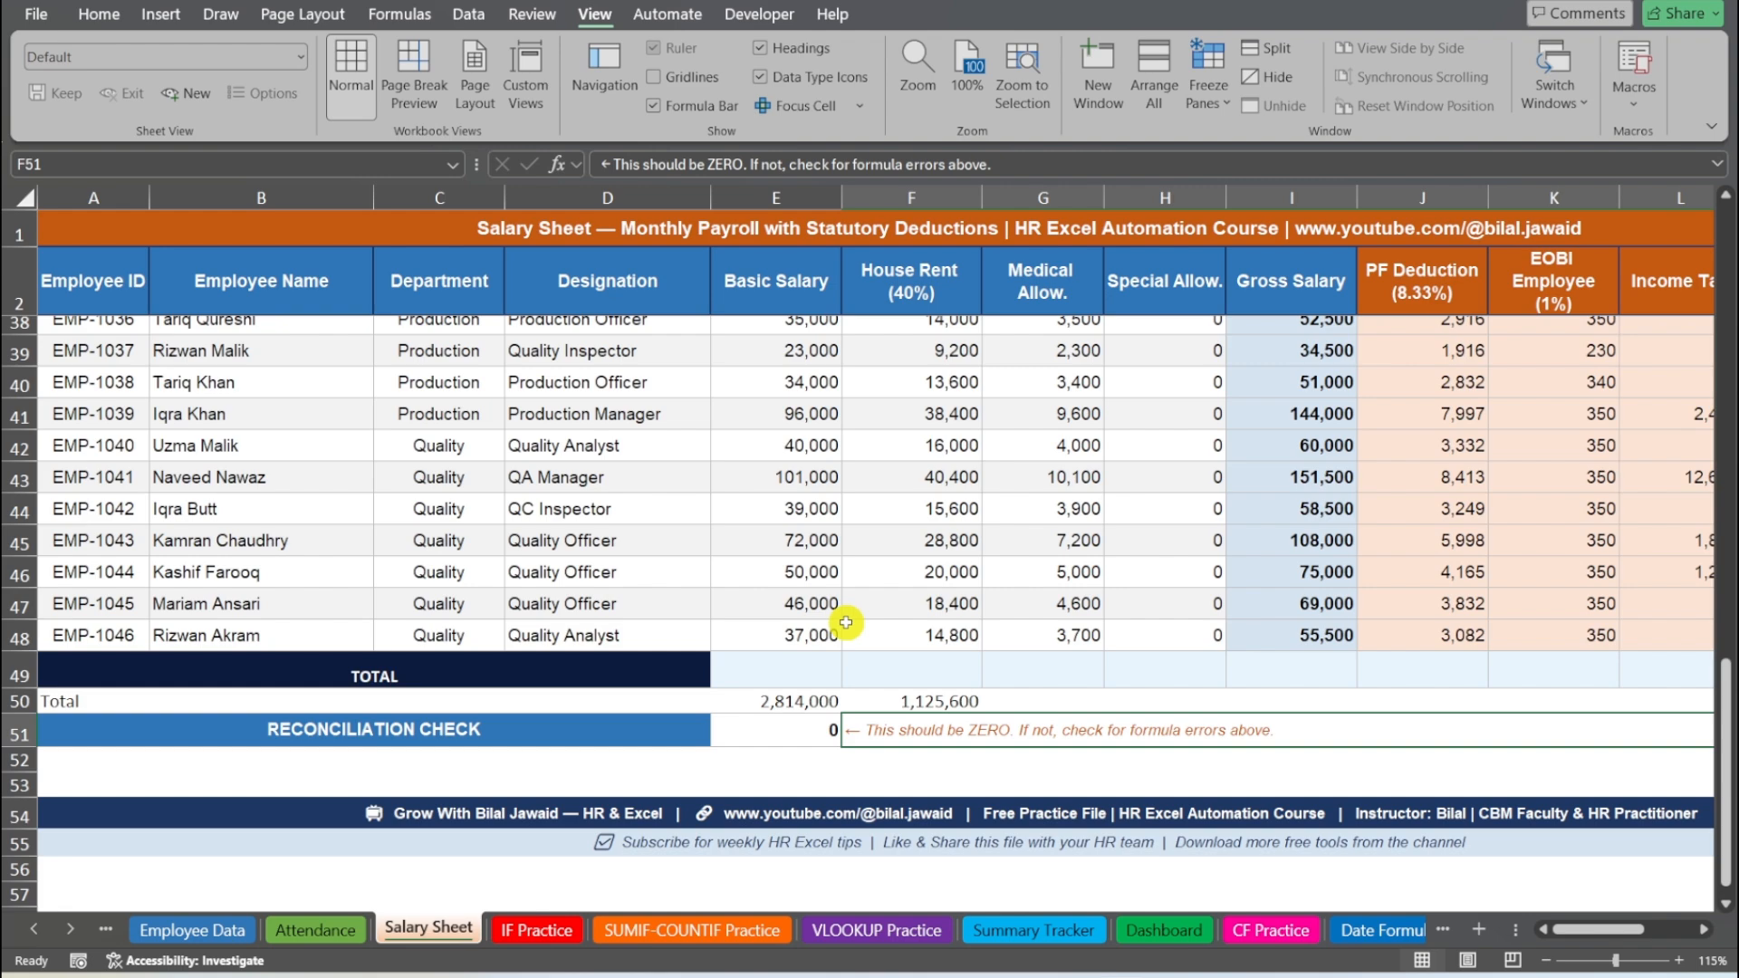
# Enter the title Summary in the dark header cell of the empty block beside the payroll table, P1
pyautogui.scroll(1, 845, 623)
pyautogui.scroll(1, 845, 622)
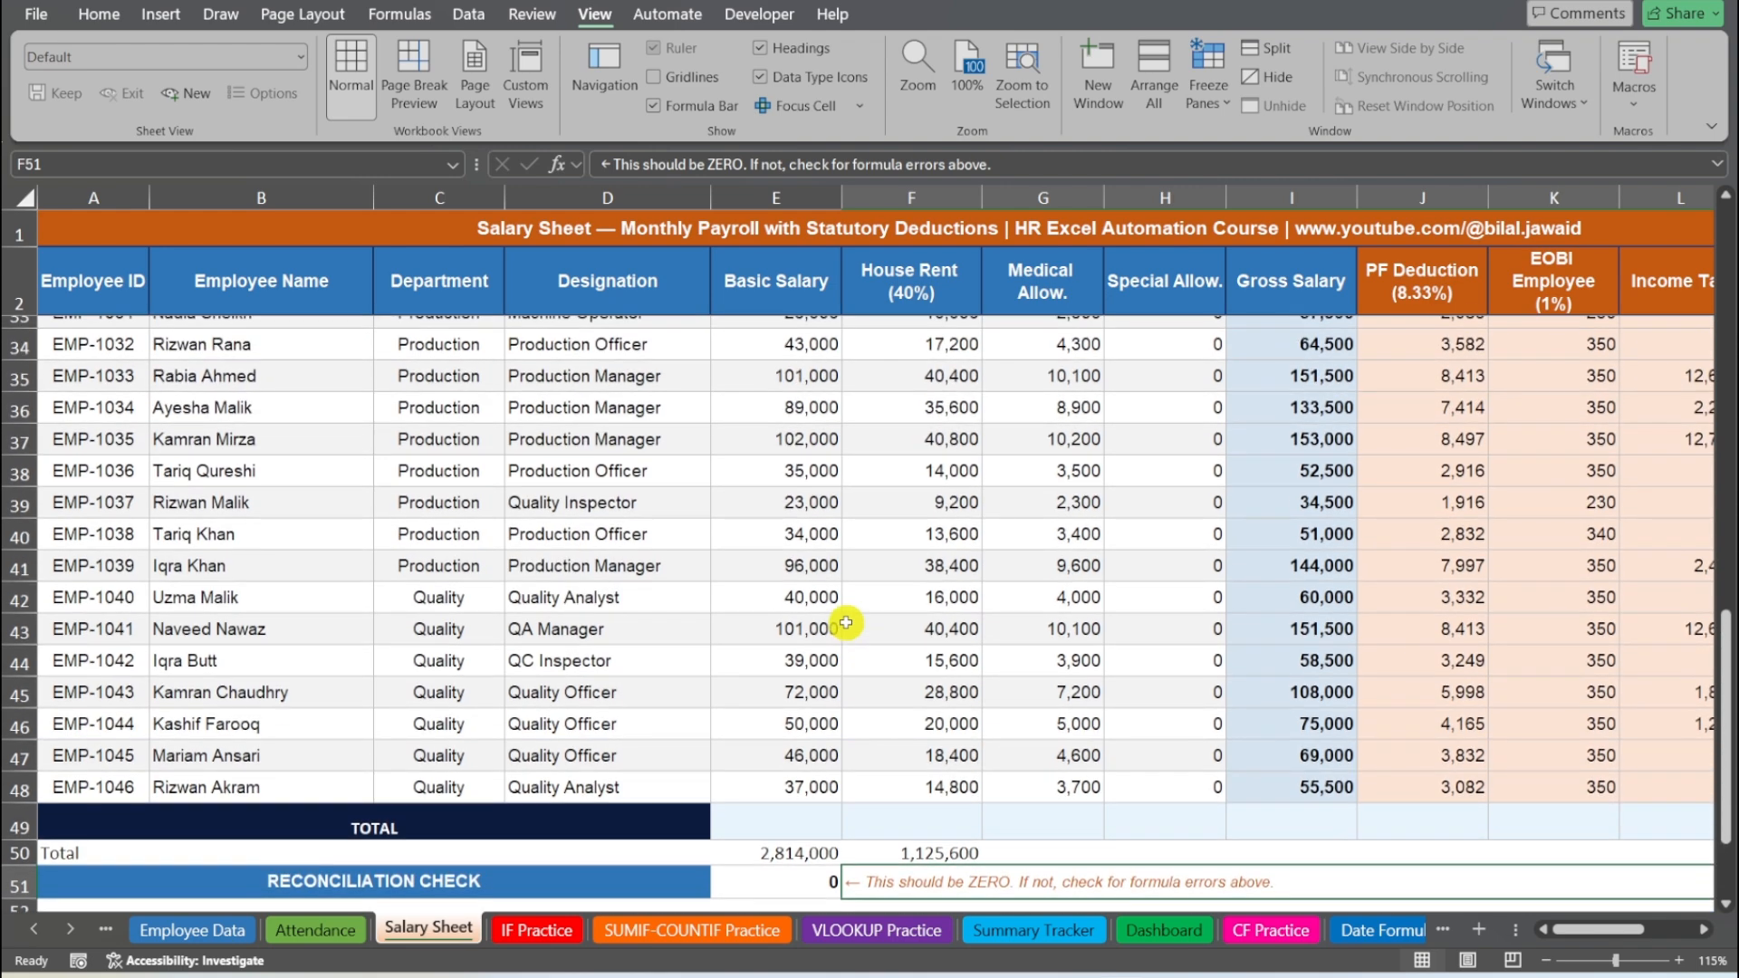
pyautogui.scroll(10, 846, 623)
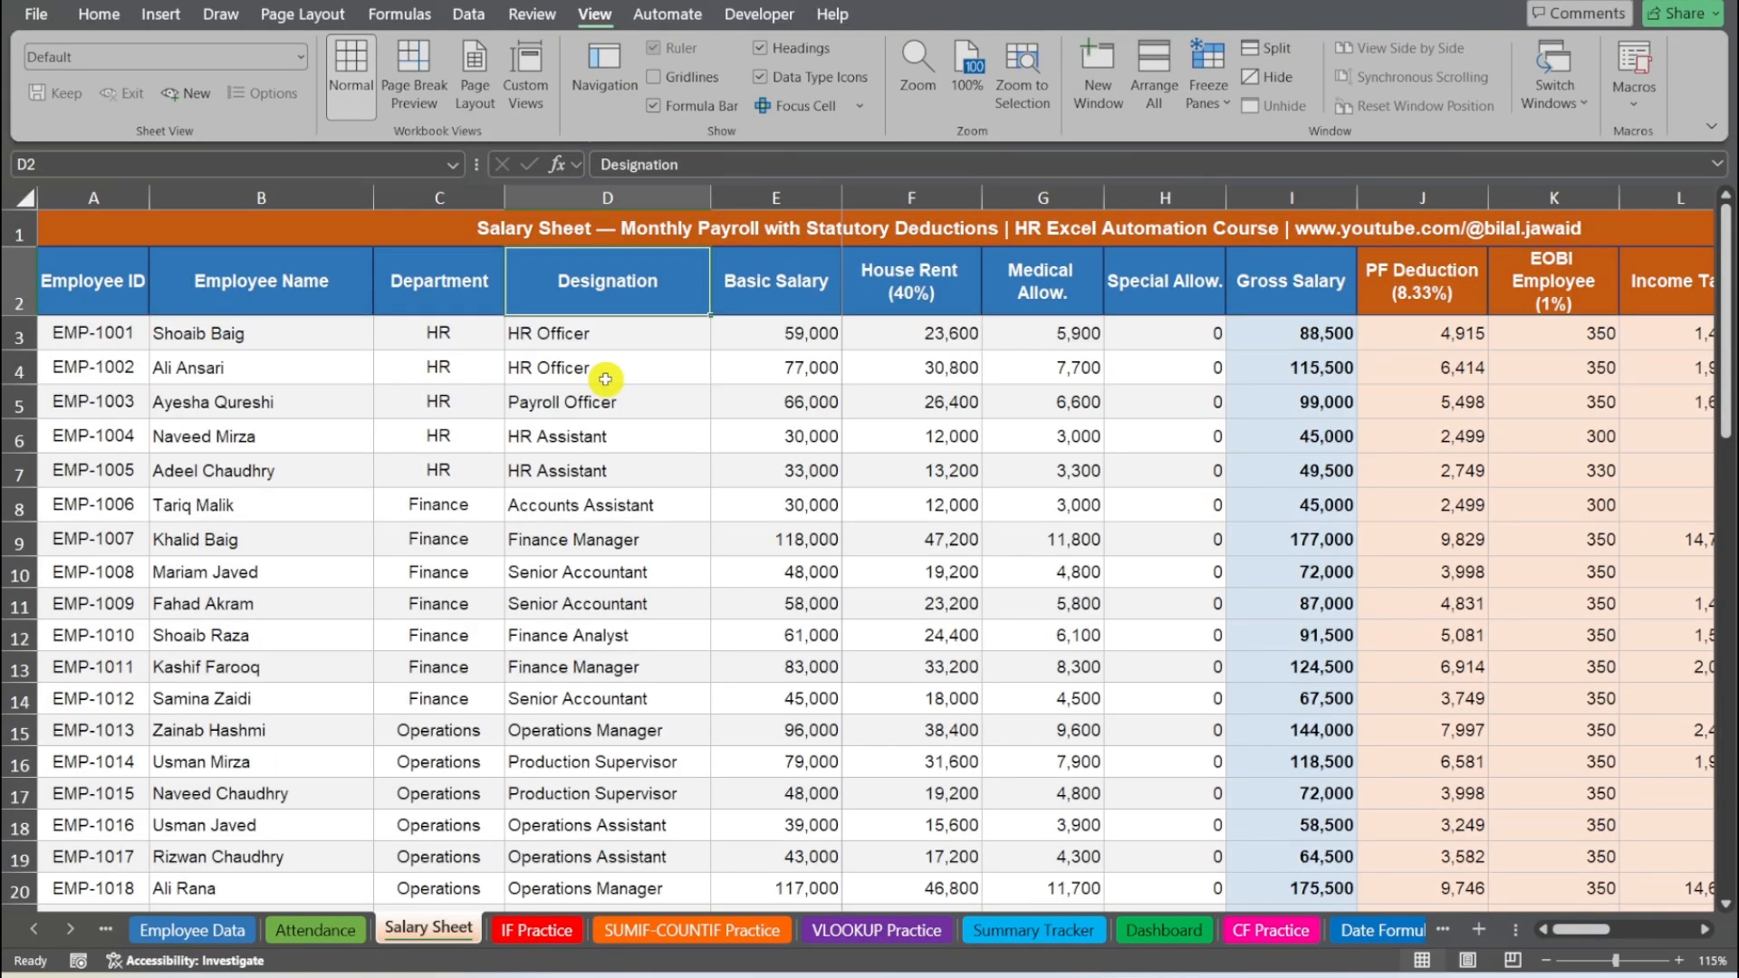
pyautogui.press('Right')
pyautogui.press('Right')
pyautogui.press('Right')
pyautogui.press('Right')
pyautogui.press('Right')
pyautogui.press('Right')
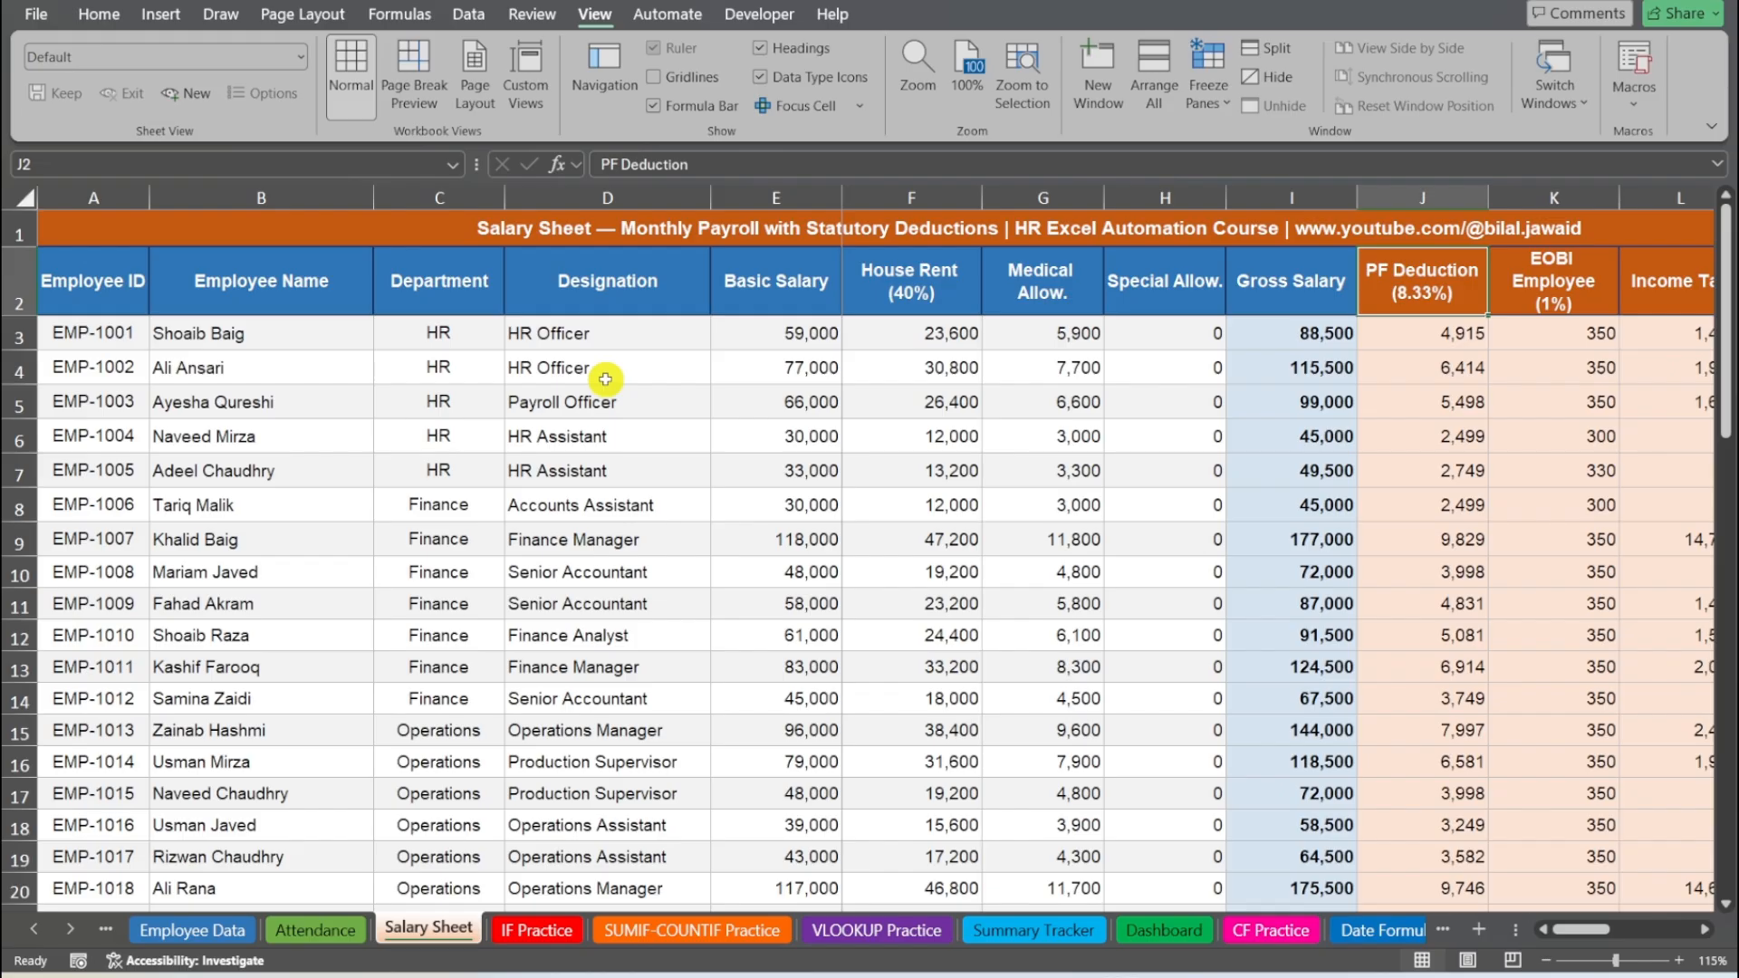
pyautogui.press('Right')
pyautogui.press('Right')
pyautogui.press('Right')
pyautogui.press('Right')
pyautogui.press('Right')
pyautogui.press('Right')
pyautogui.press('Right')
pyautogui.press('Right')
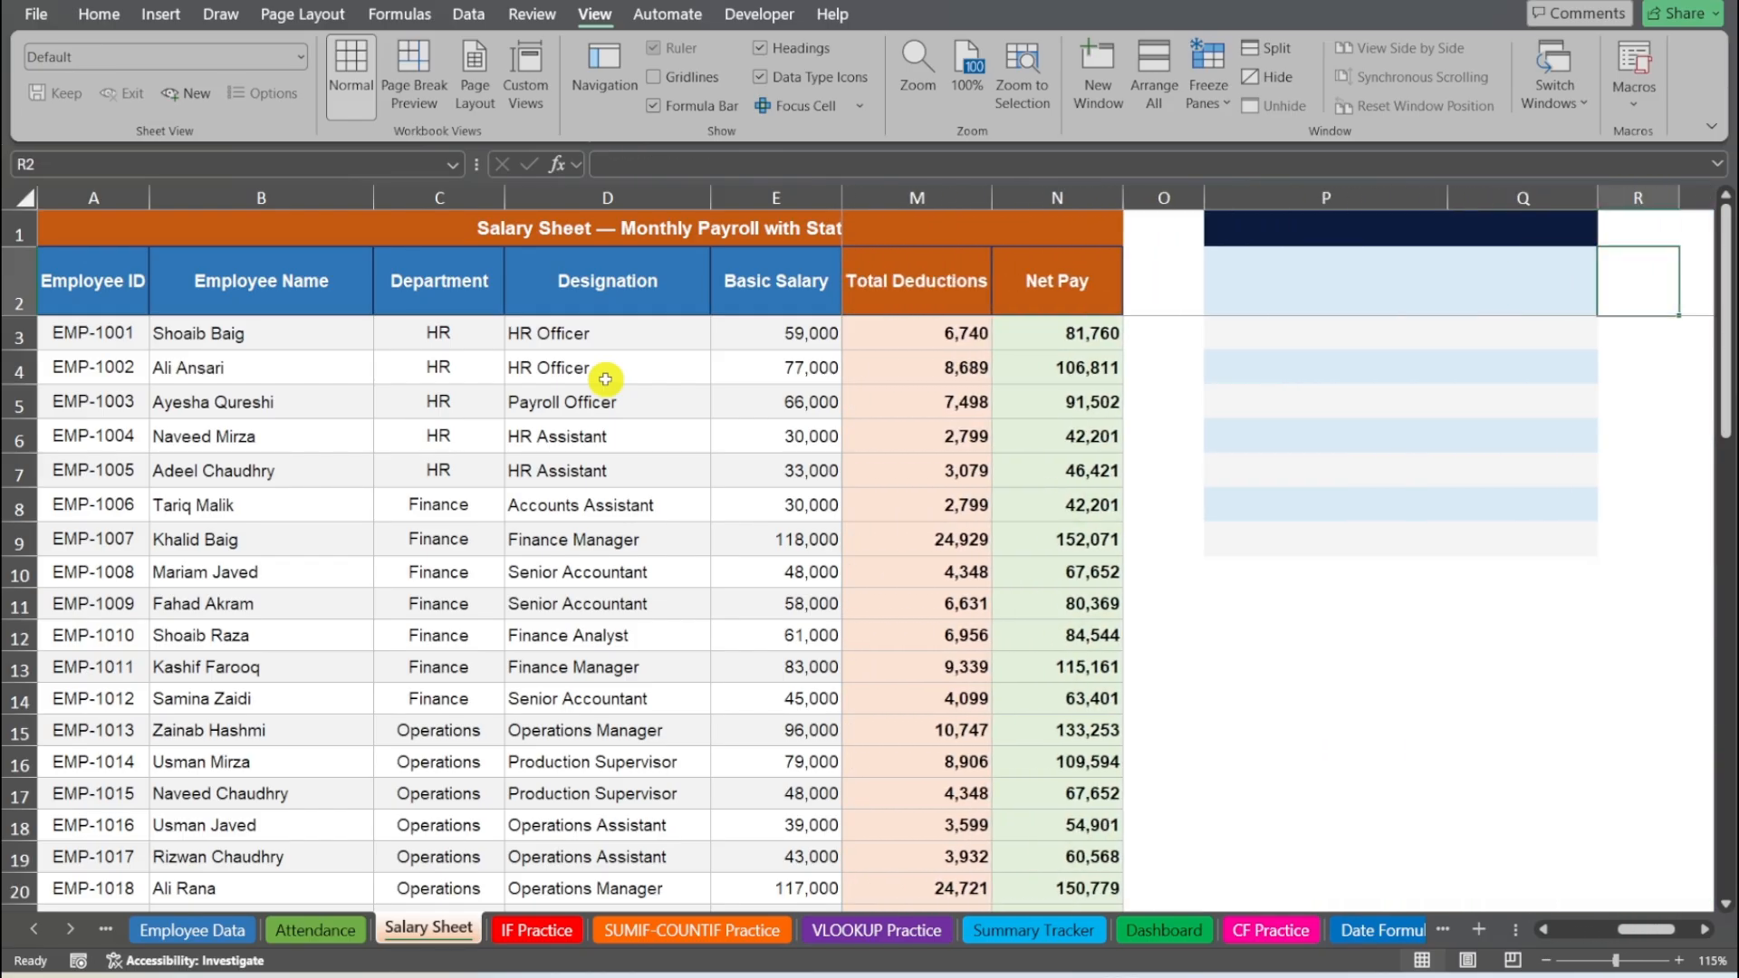
pyautogui.press('Right')
pyautogui.press('Right')
pyautogui.press('Right')
pyautogui.press('Left')
pyautogui.press('Left')
pyautogui.press('Left')
pyautogui.press('Left')
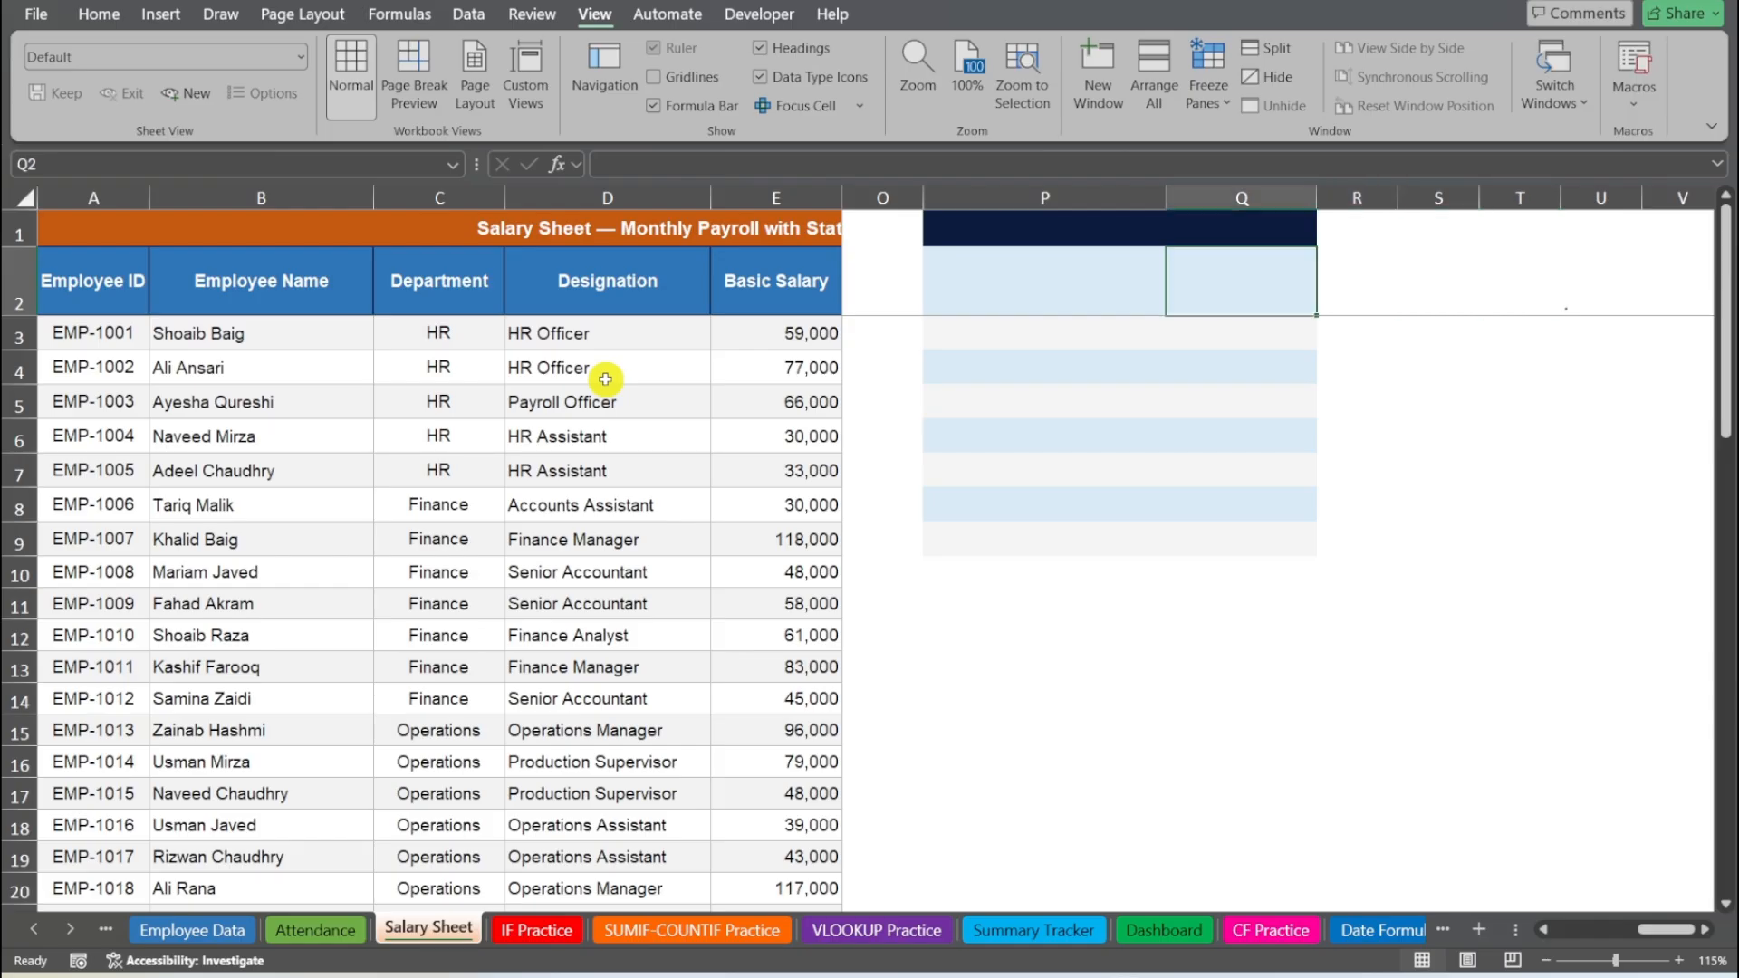
pyautogui.press('Up')
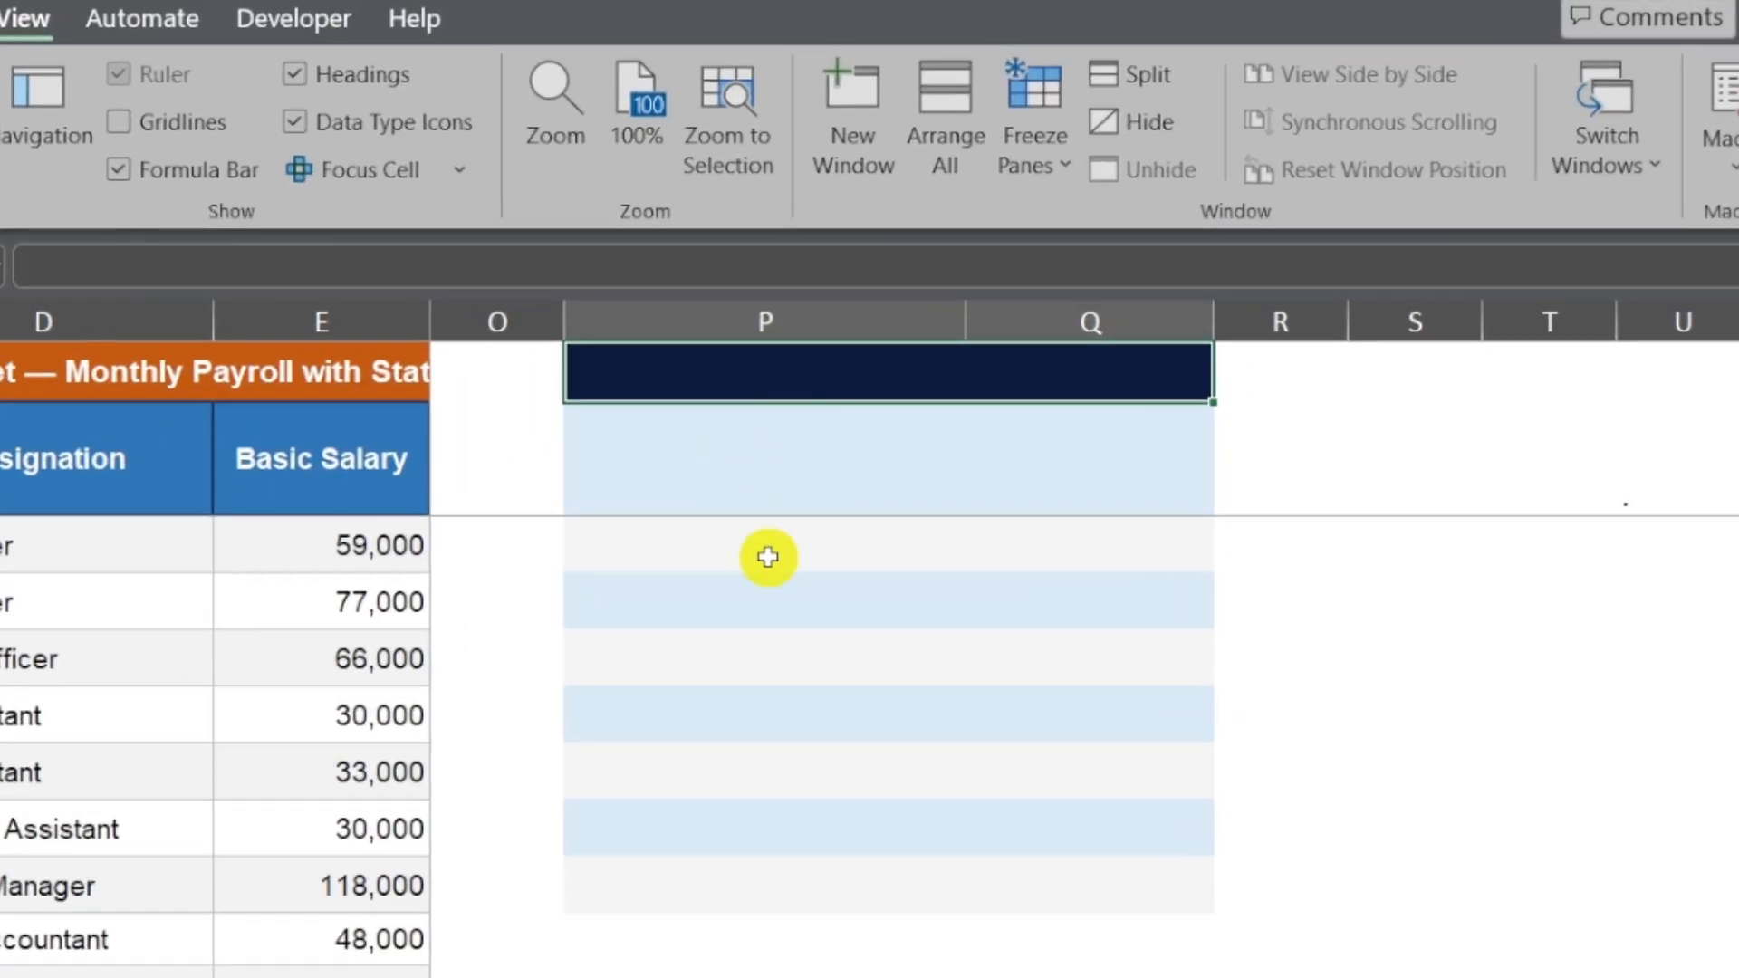
pyautogui.write('Summary')
pyautogui.press('Return')
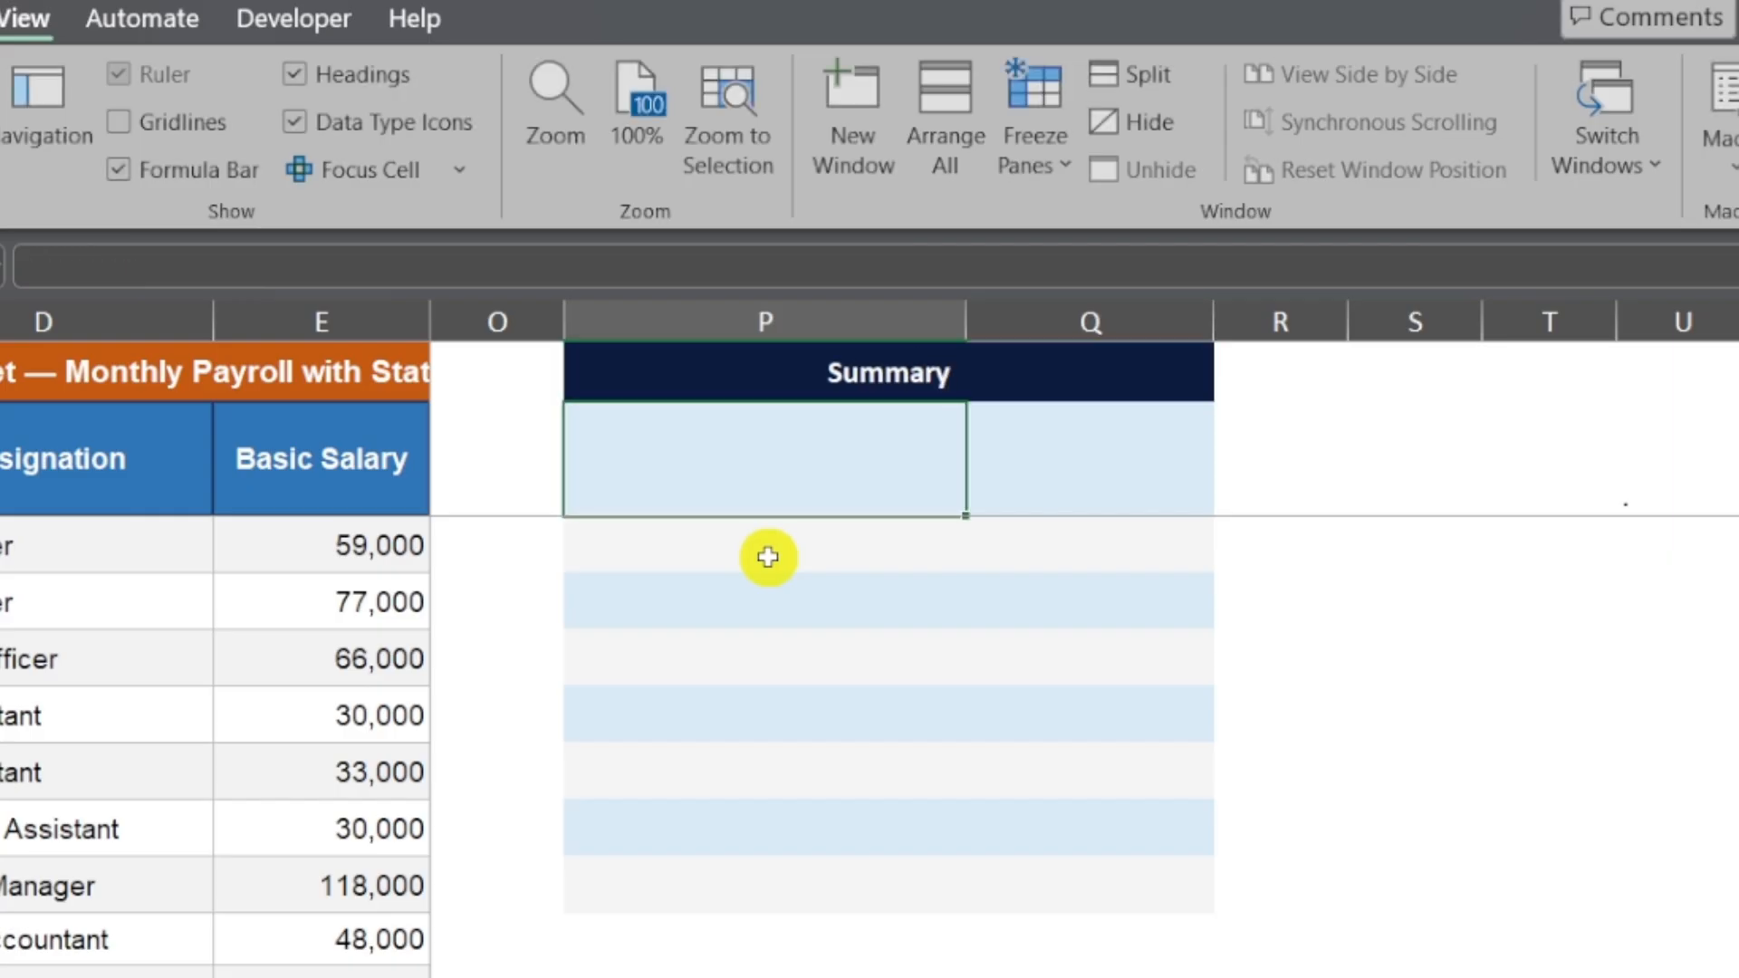
# Label the Summary rows in P2:P6 as Highest, Lowest, Average, Median and Spread
pyautogui.write('Highest')
pyautogui.press('Return')
pyautogui.write('L')
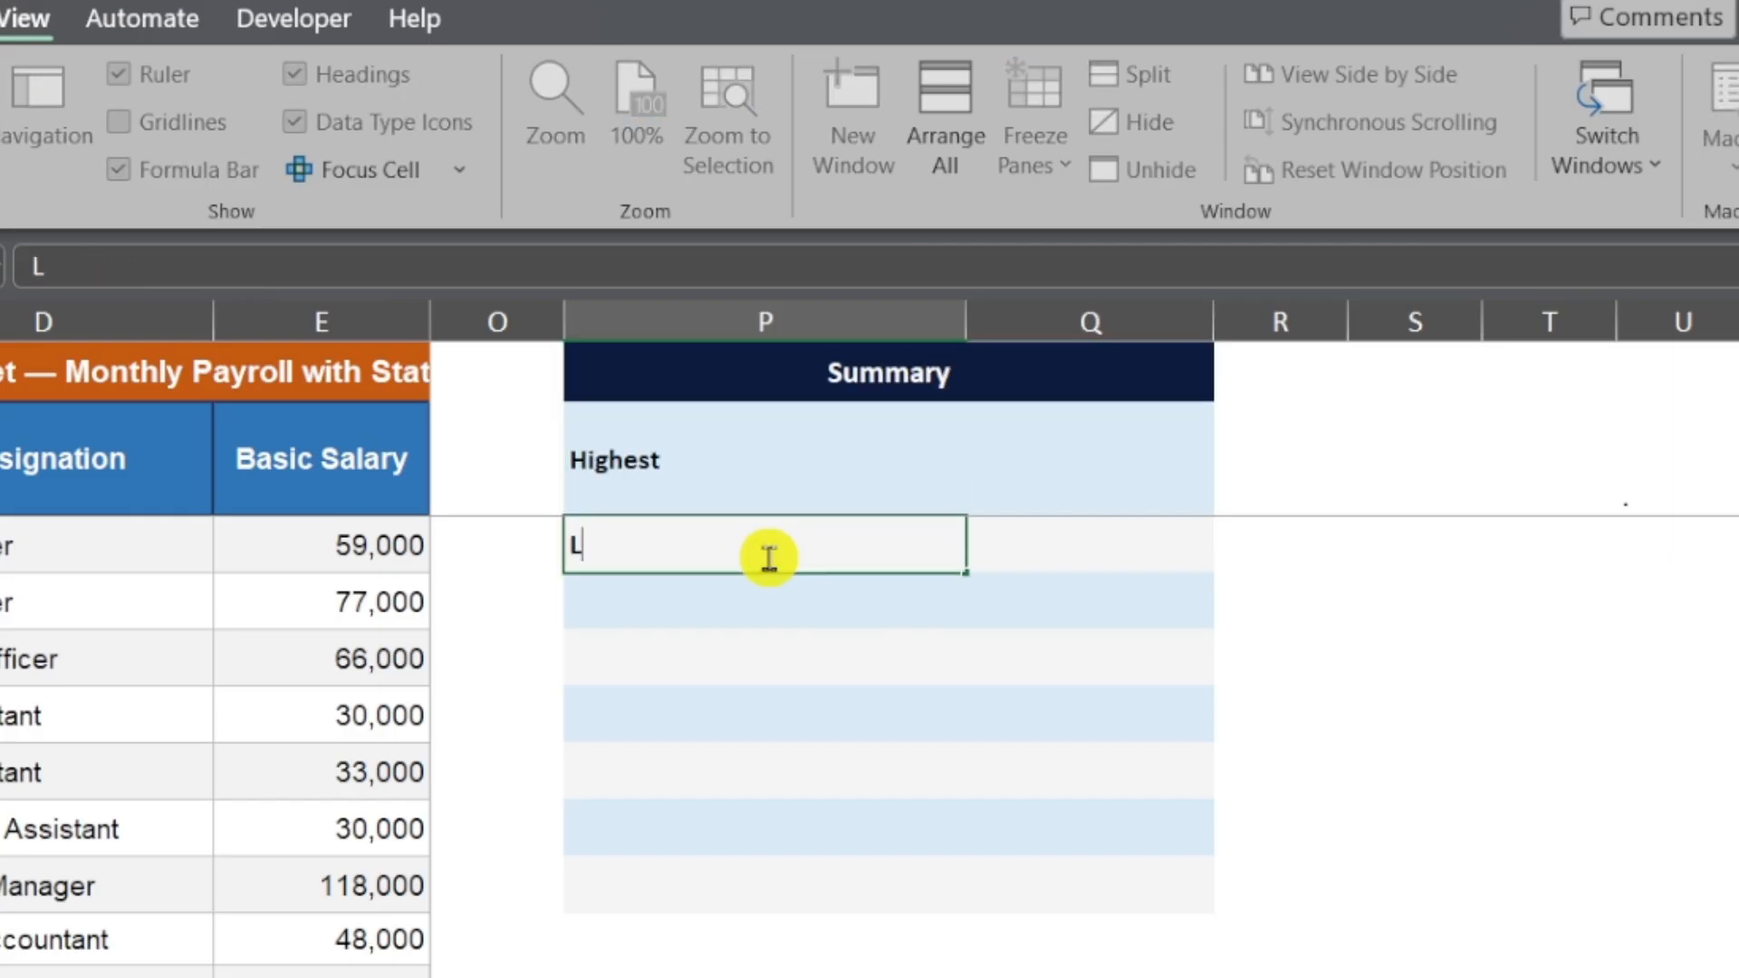
pyautogui.write('owest')
pyautogui.press('Return')
pyautogui.write('Average')
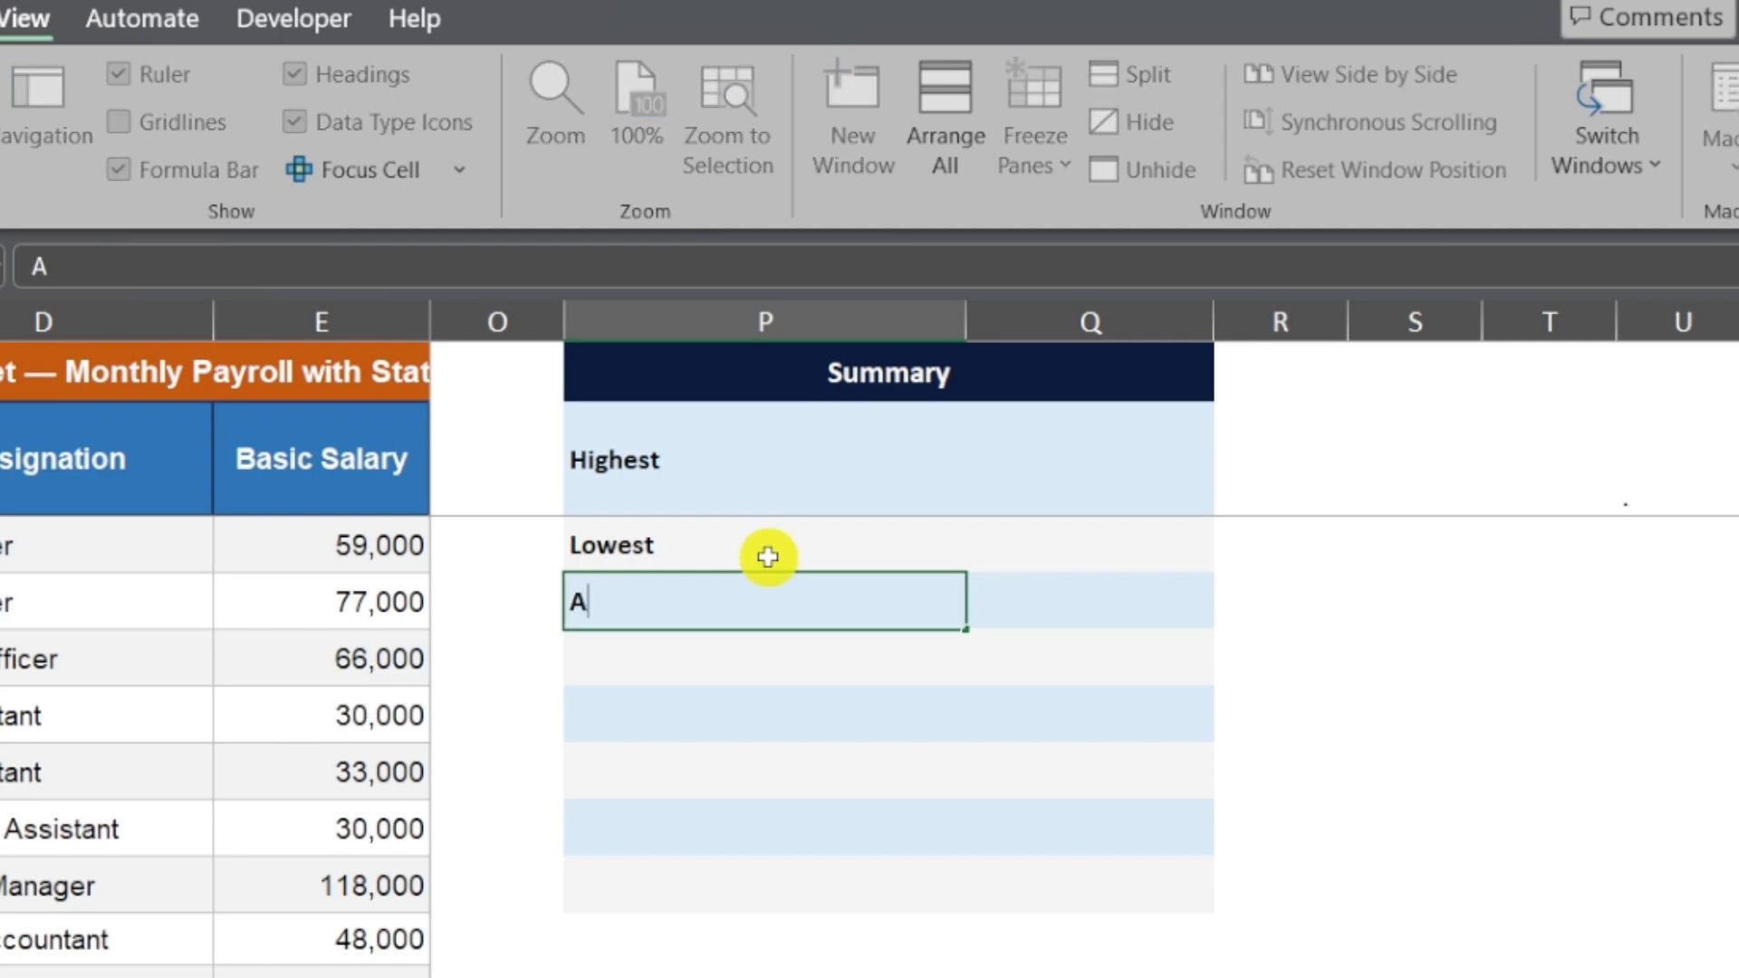
pyautogui.press('Return')
pyautogui.write('Median')
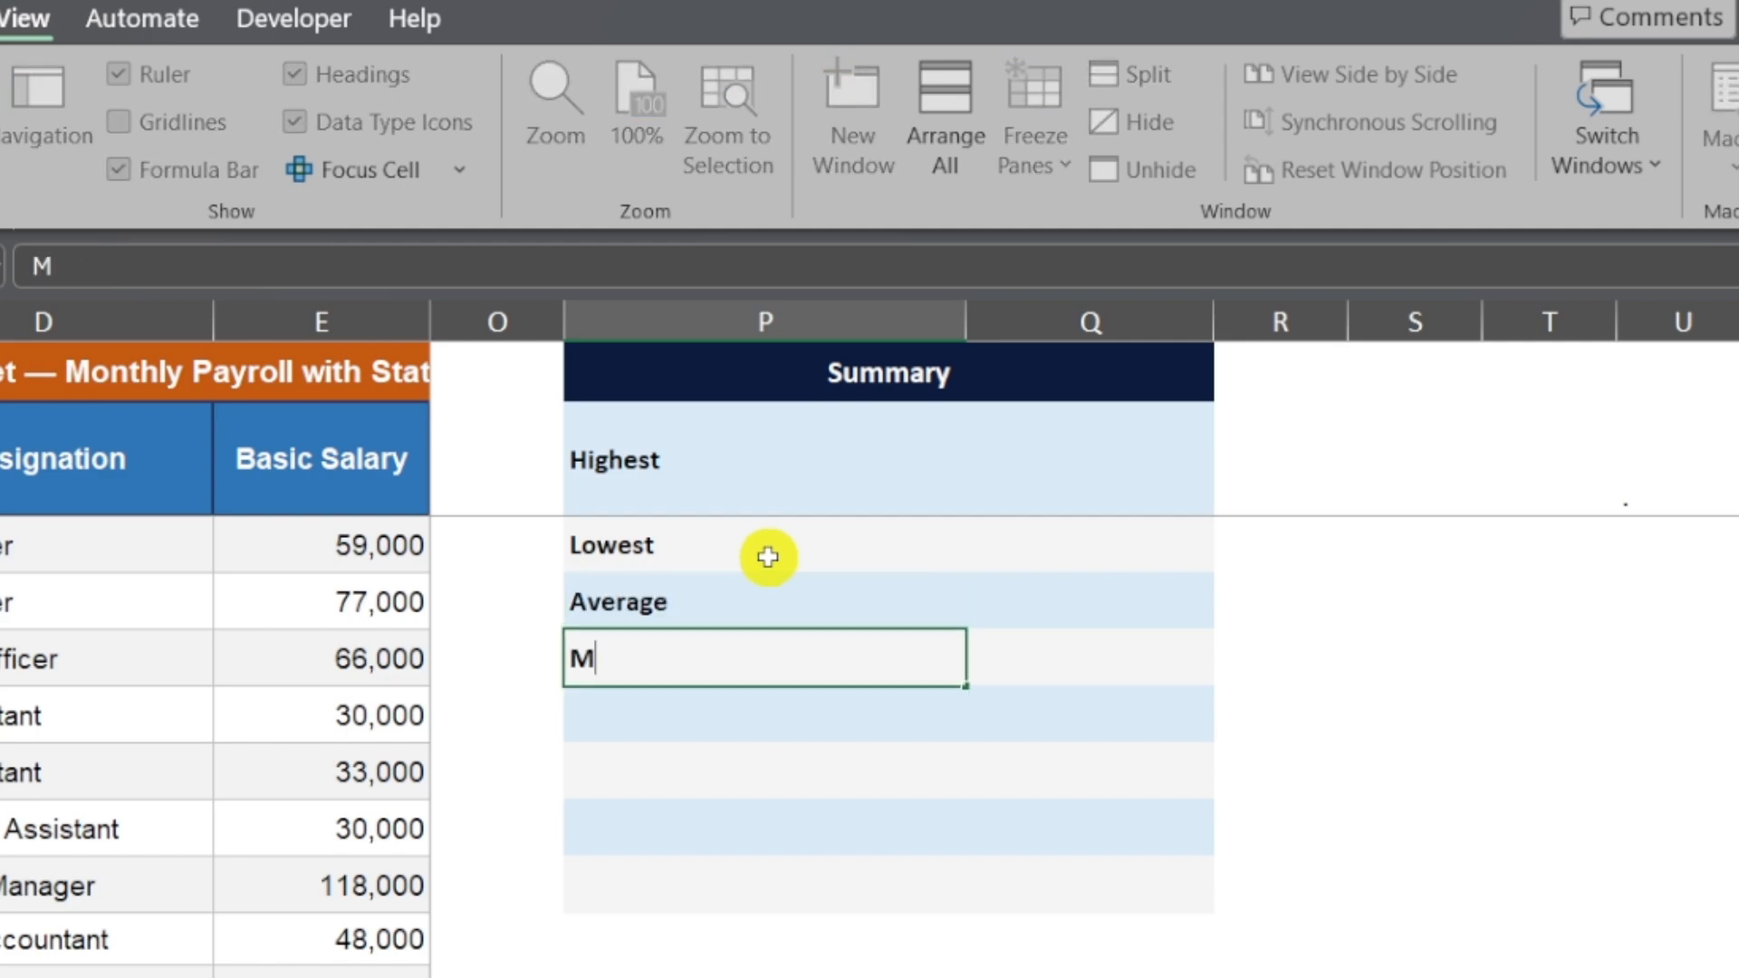
pyautogui.press('Return')
pyautogui.write('Spread')
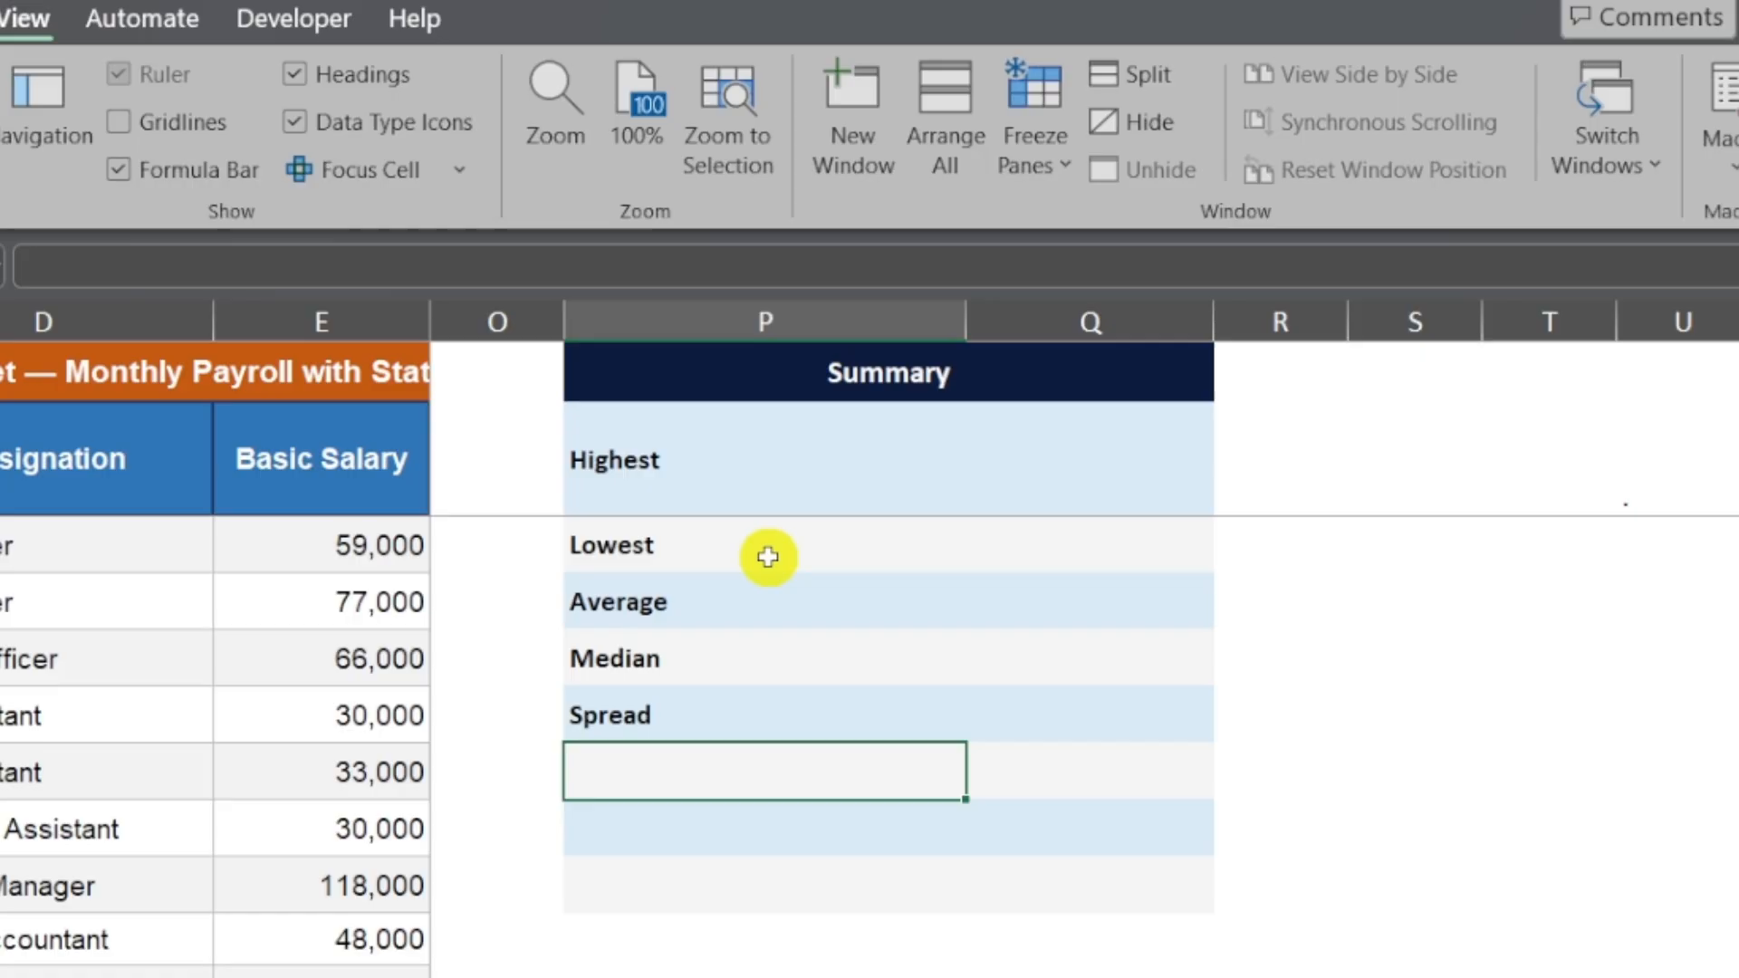
# Enter =MAX(E3:E48) in Q2 for the Summary's Highest basic salary
pyautogui.press('Up')
pyautogui.press('Up')
pyautogui.press('Up')
pyautogui.press('Up')
pyautogui.press('Up')
pyautogui.press('Right')
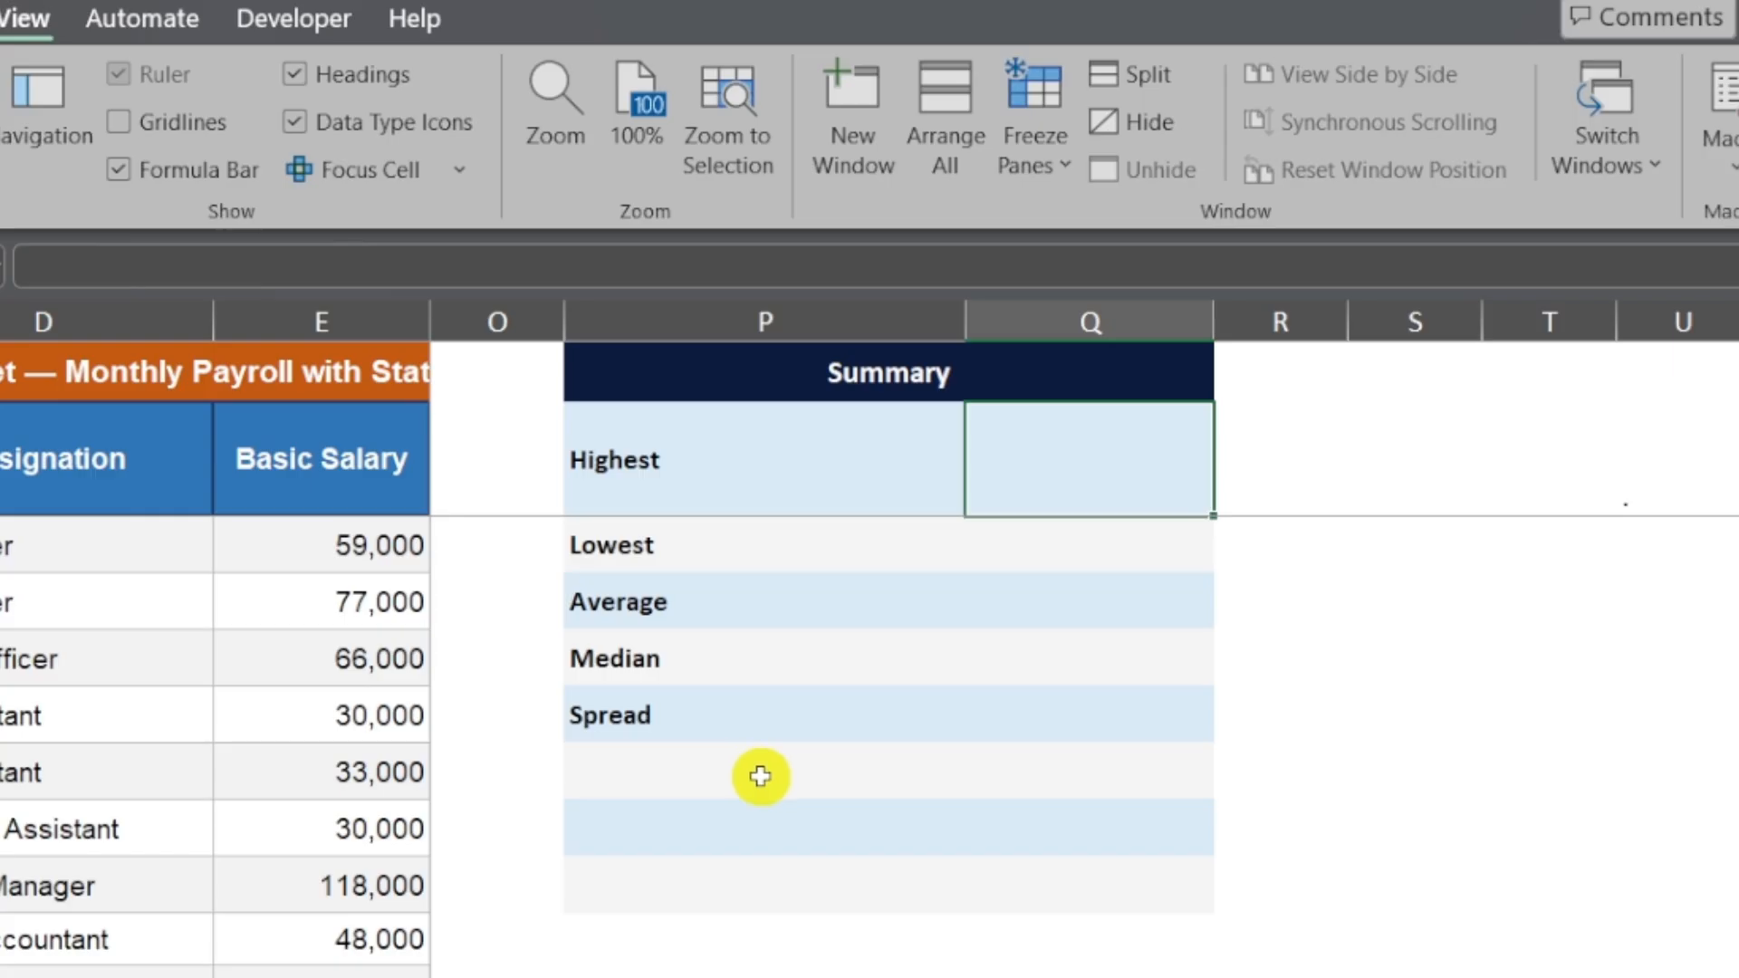
pyautogui.write('=MAX(')
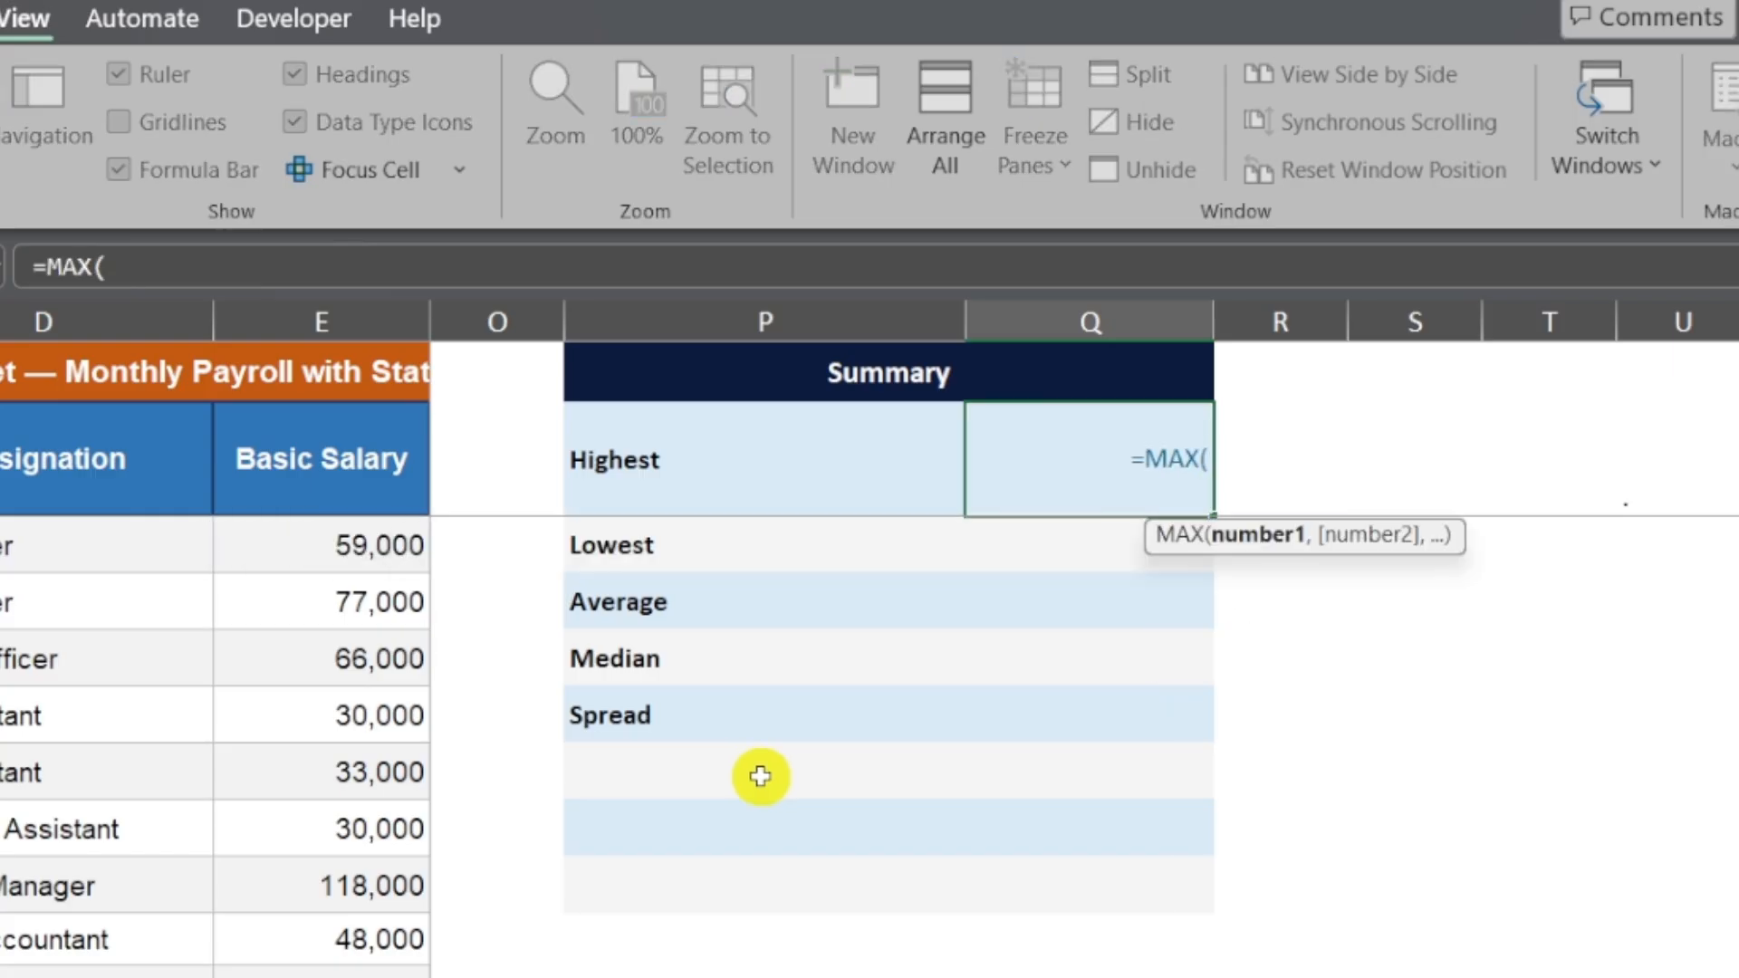
pyautogui.write('E3:E4')
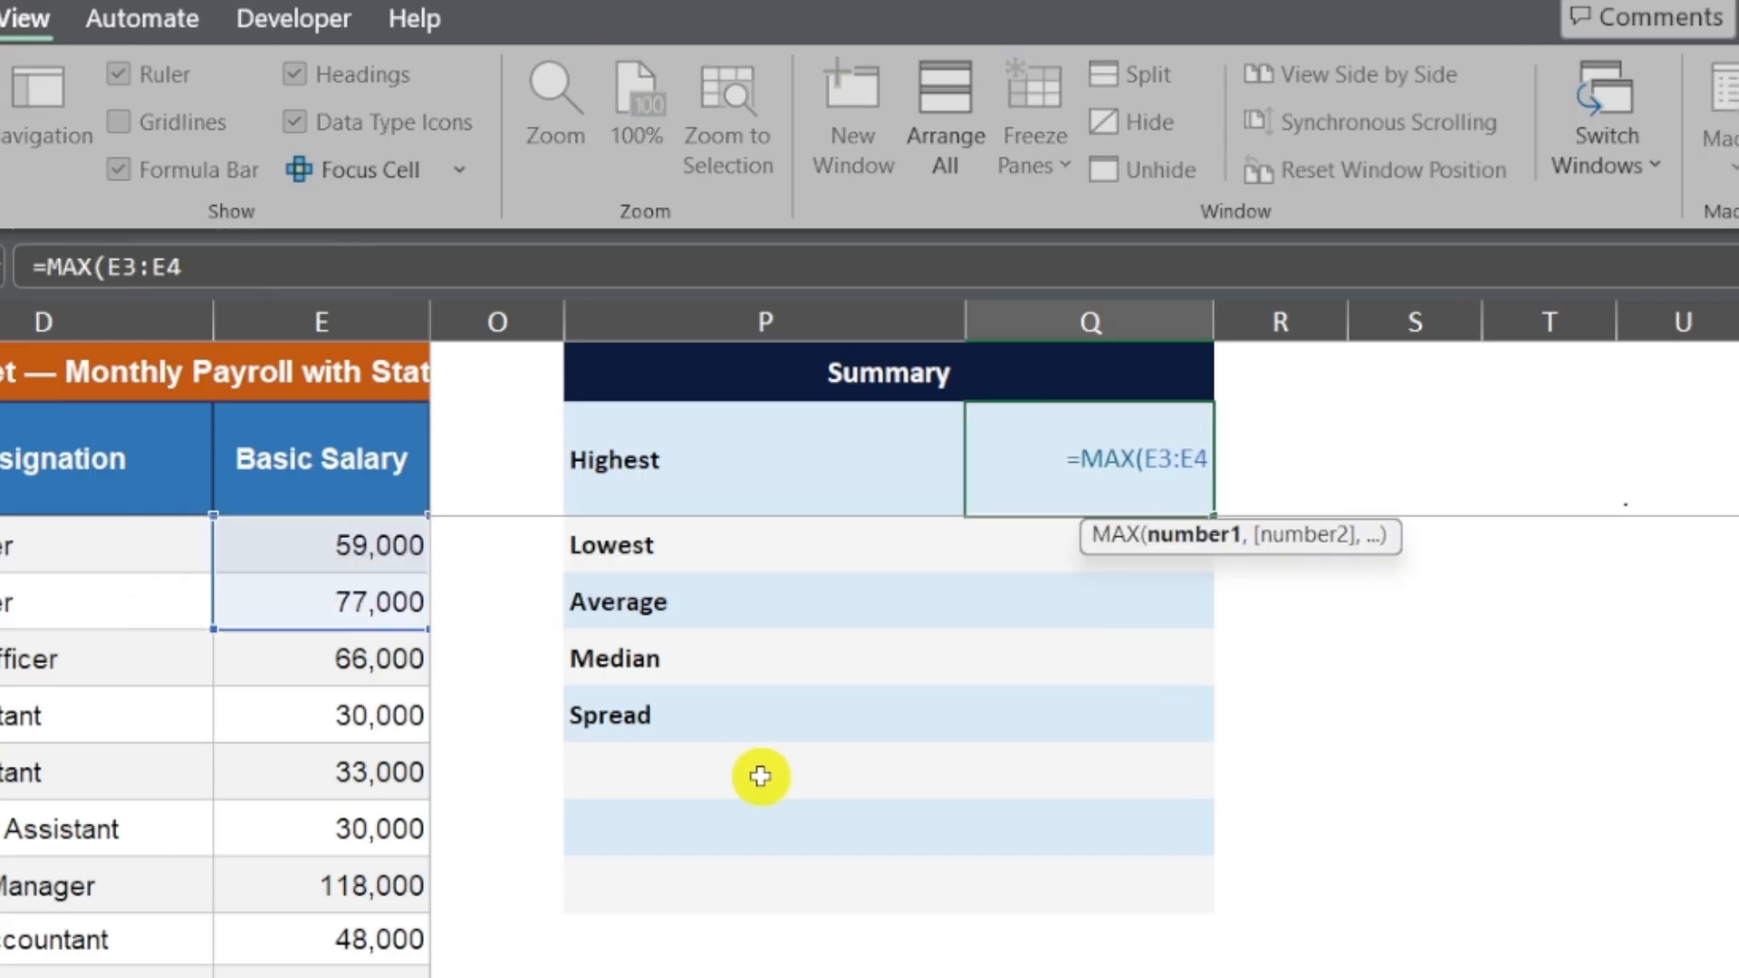
pyautogui.write('8)')
pyautogui.press('Return')
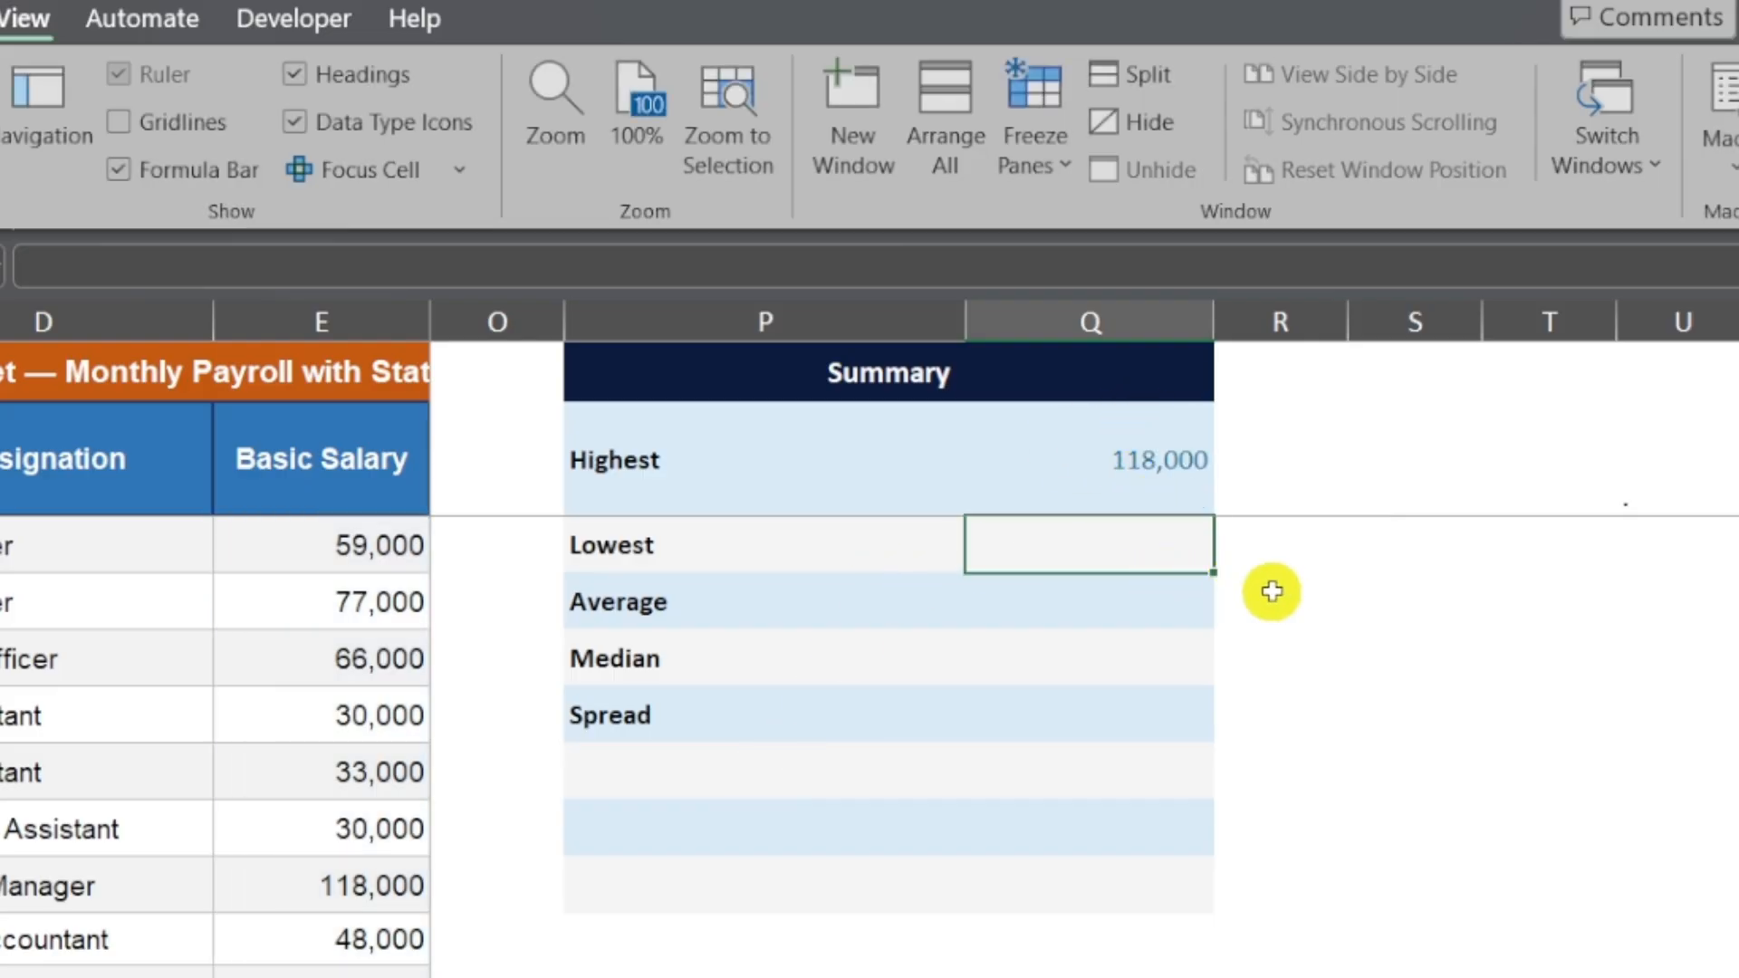
# Enter =MIN(E3:E48) in Q3 for the Summary's Lowest basic salary
pyautogui.write('=MIN')
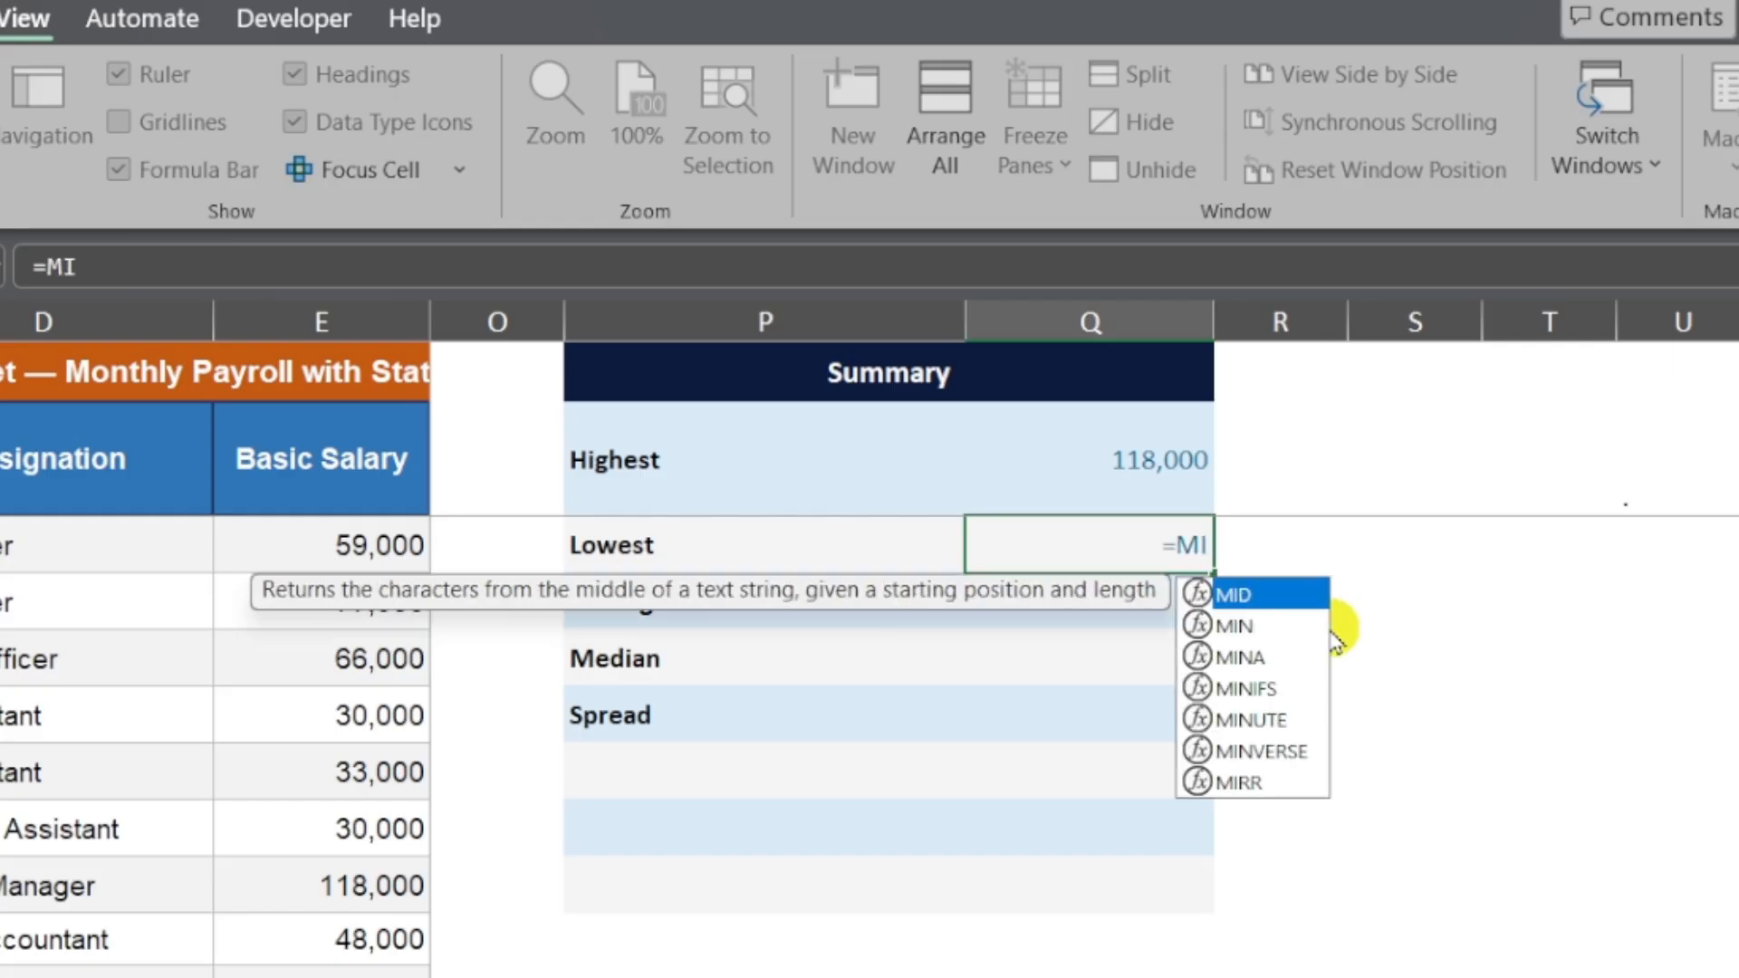
pyautogui.write('(E3:E48)')
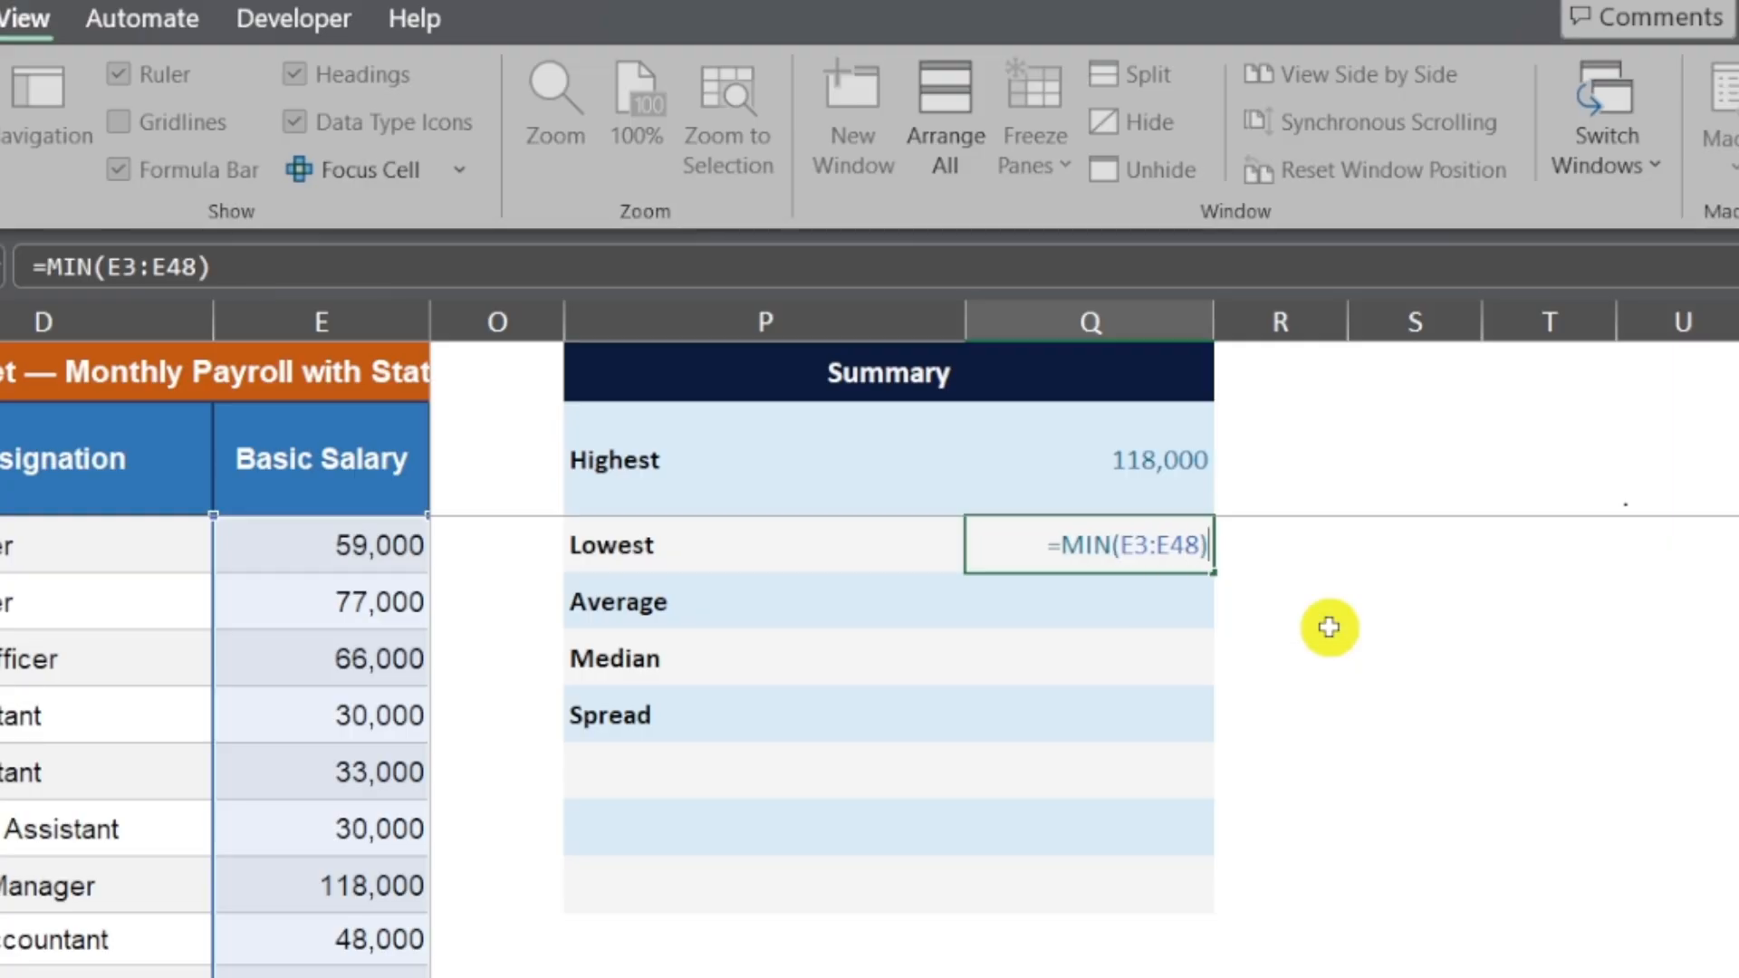
pyautogui.press('Return')
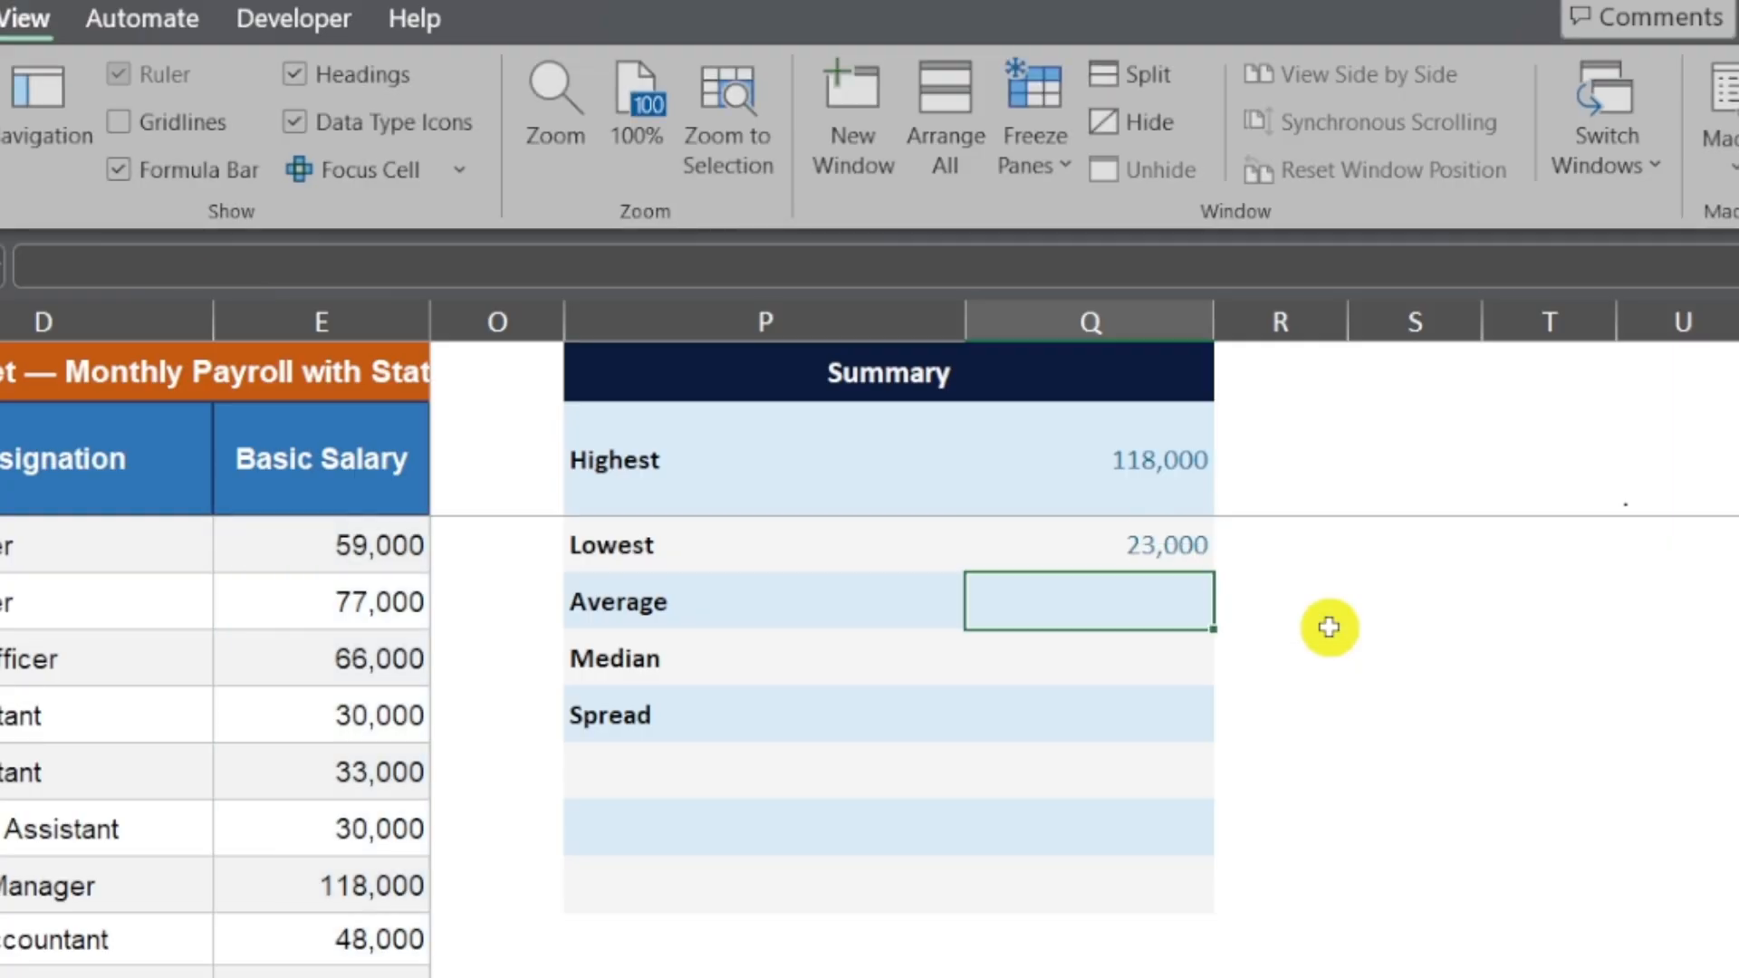
# Calculate the Summary's Average with =AVERAGE(E3:E48) in Q4 and its Median with =MEDIAN(E3:E48) in Q5
pyautogui.write('=AVER')
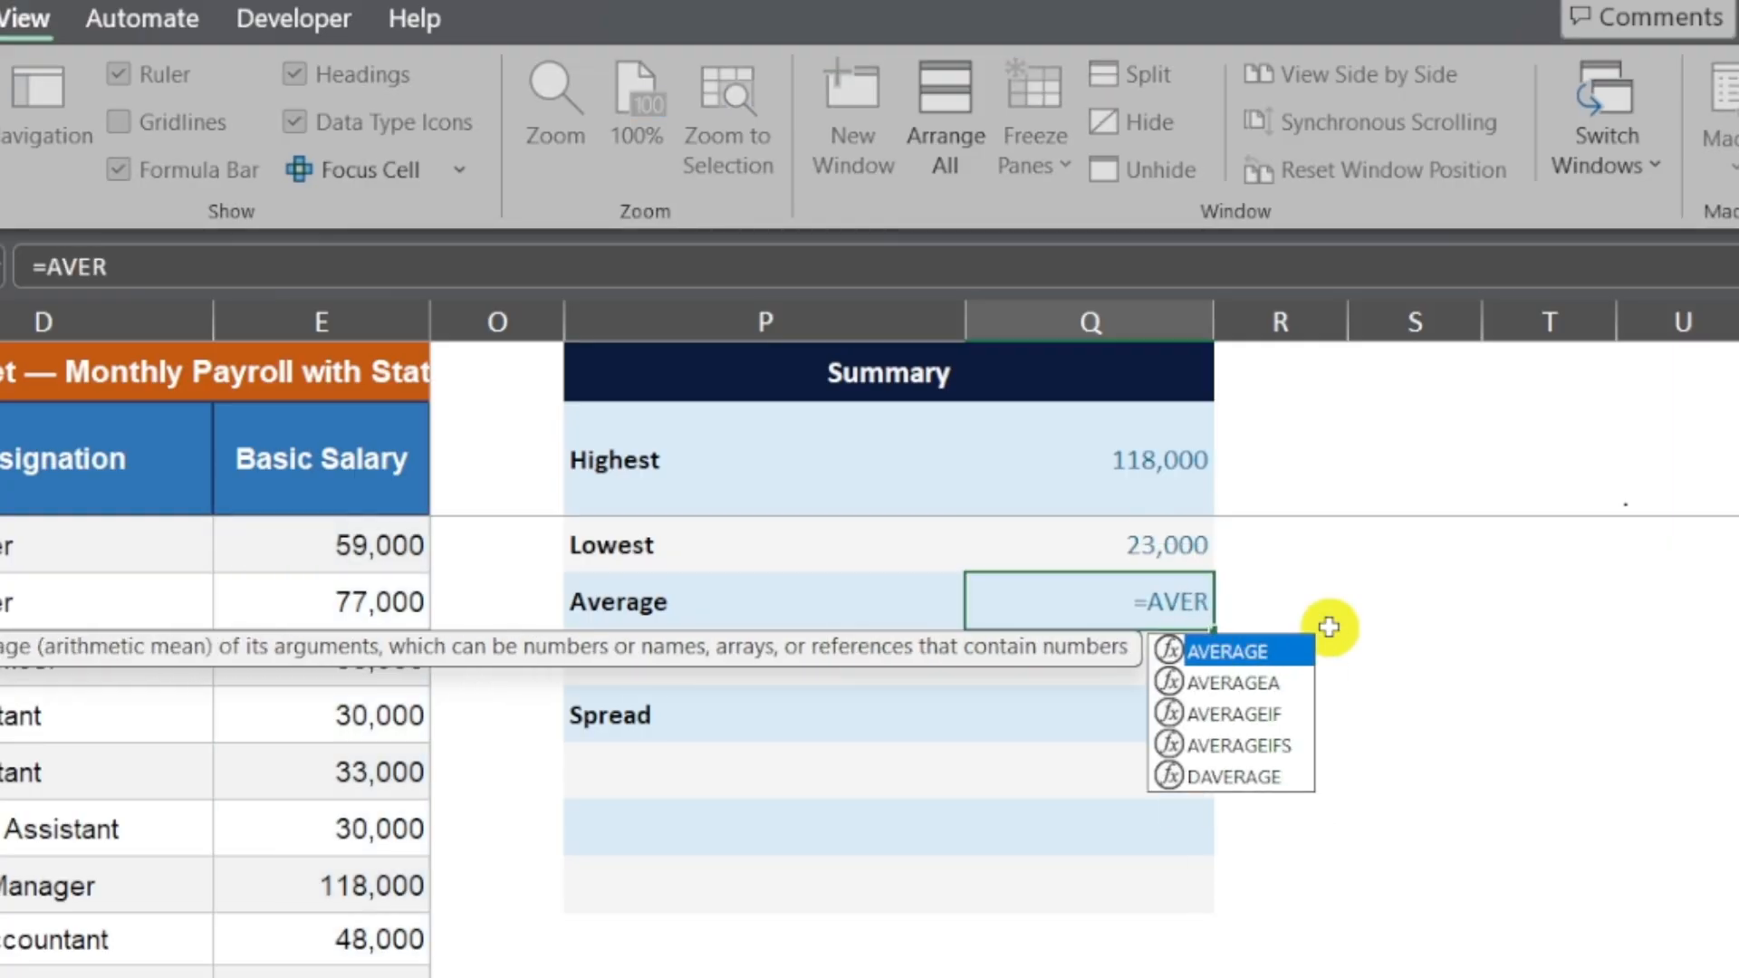
pyautogui.write('AGE(E3:E48')
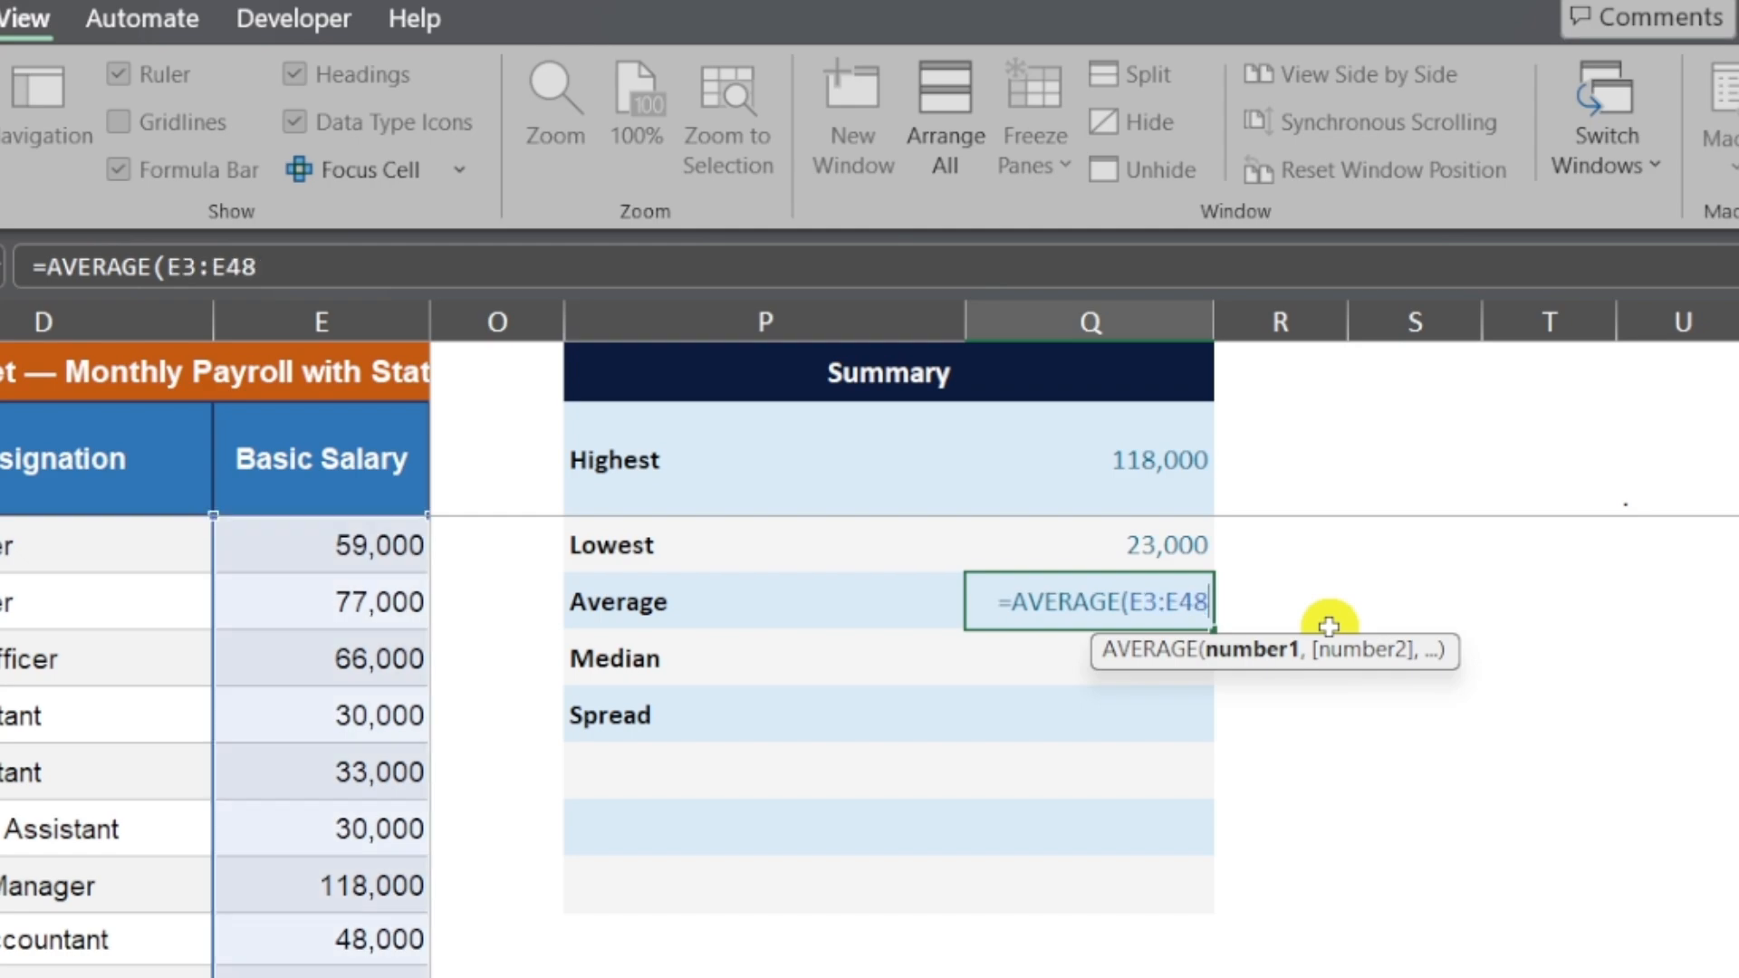
pyautogui.press('Return')
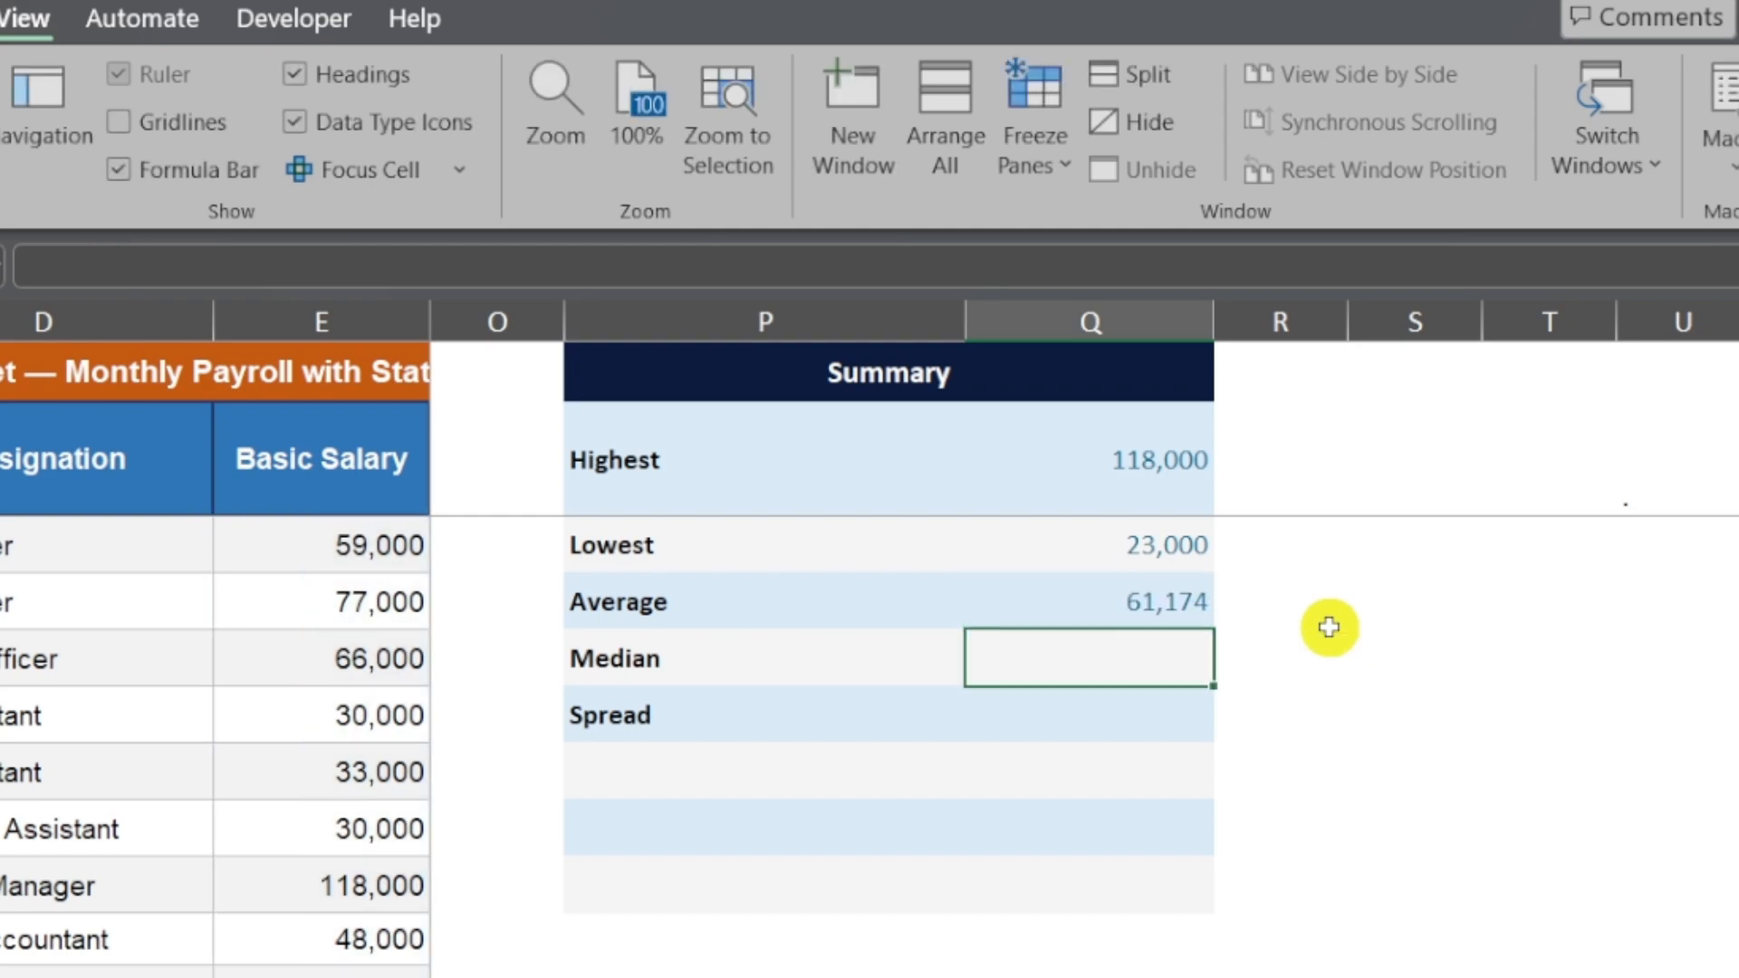
pyautogui.write('=ME')
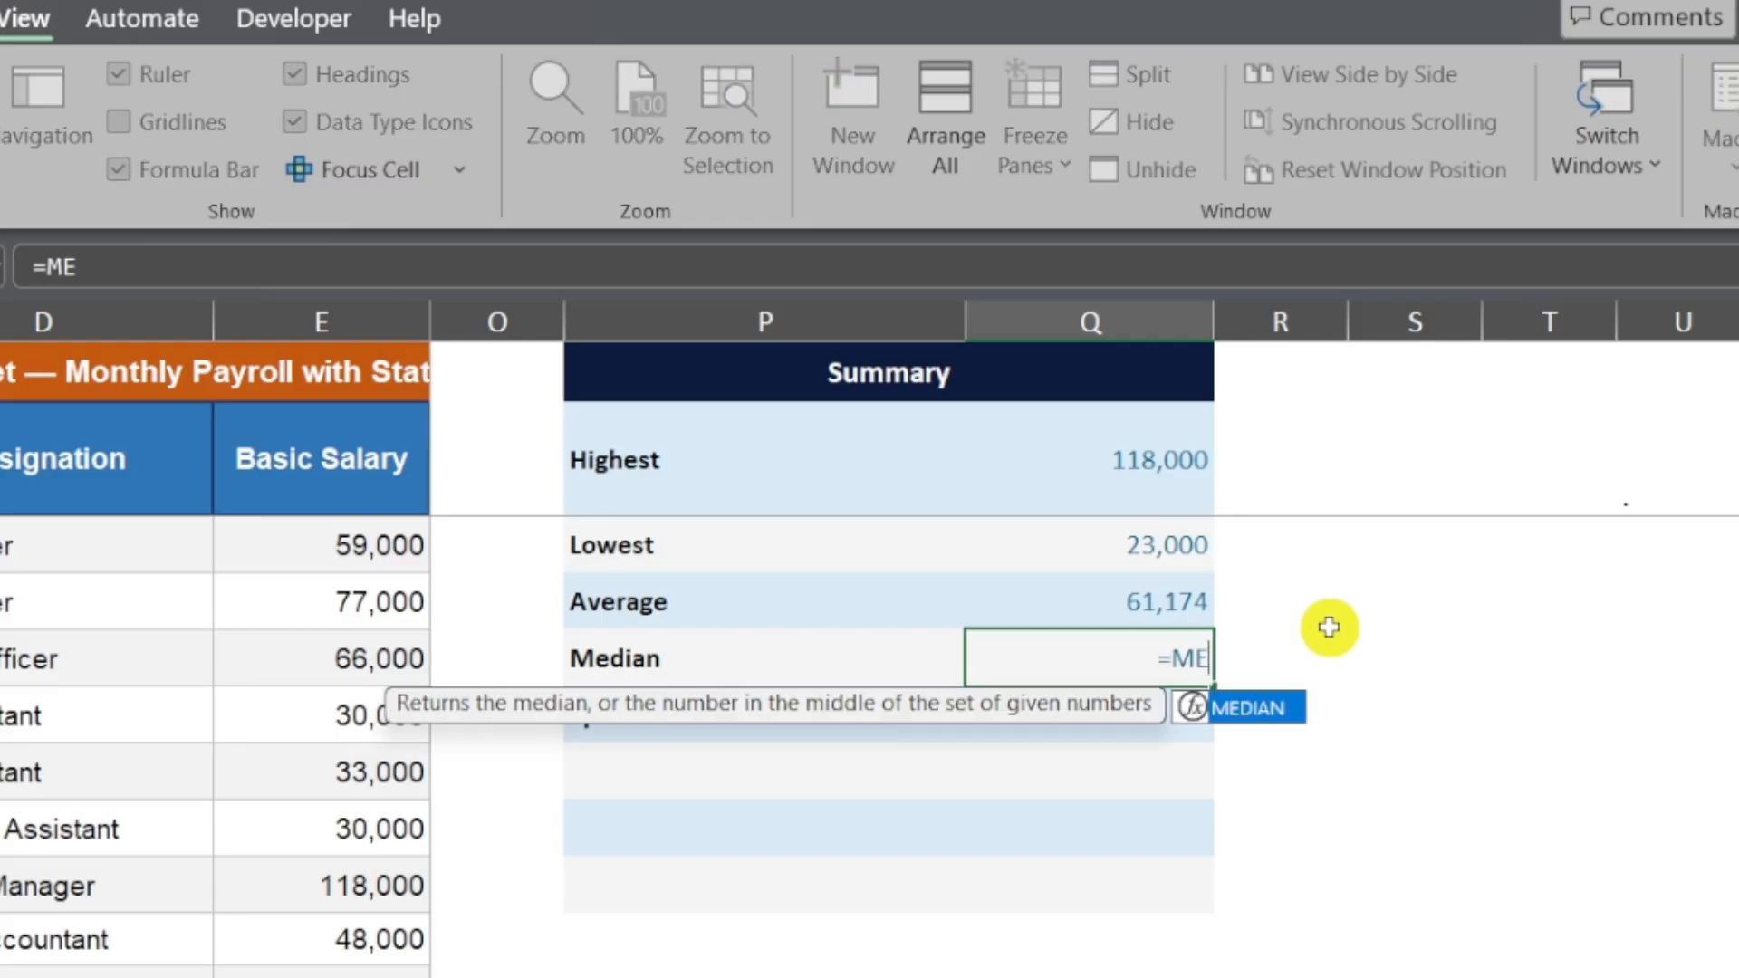
pyautogui.write('DIAN(E3:E48')
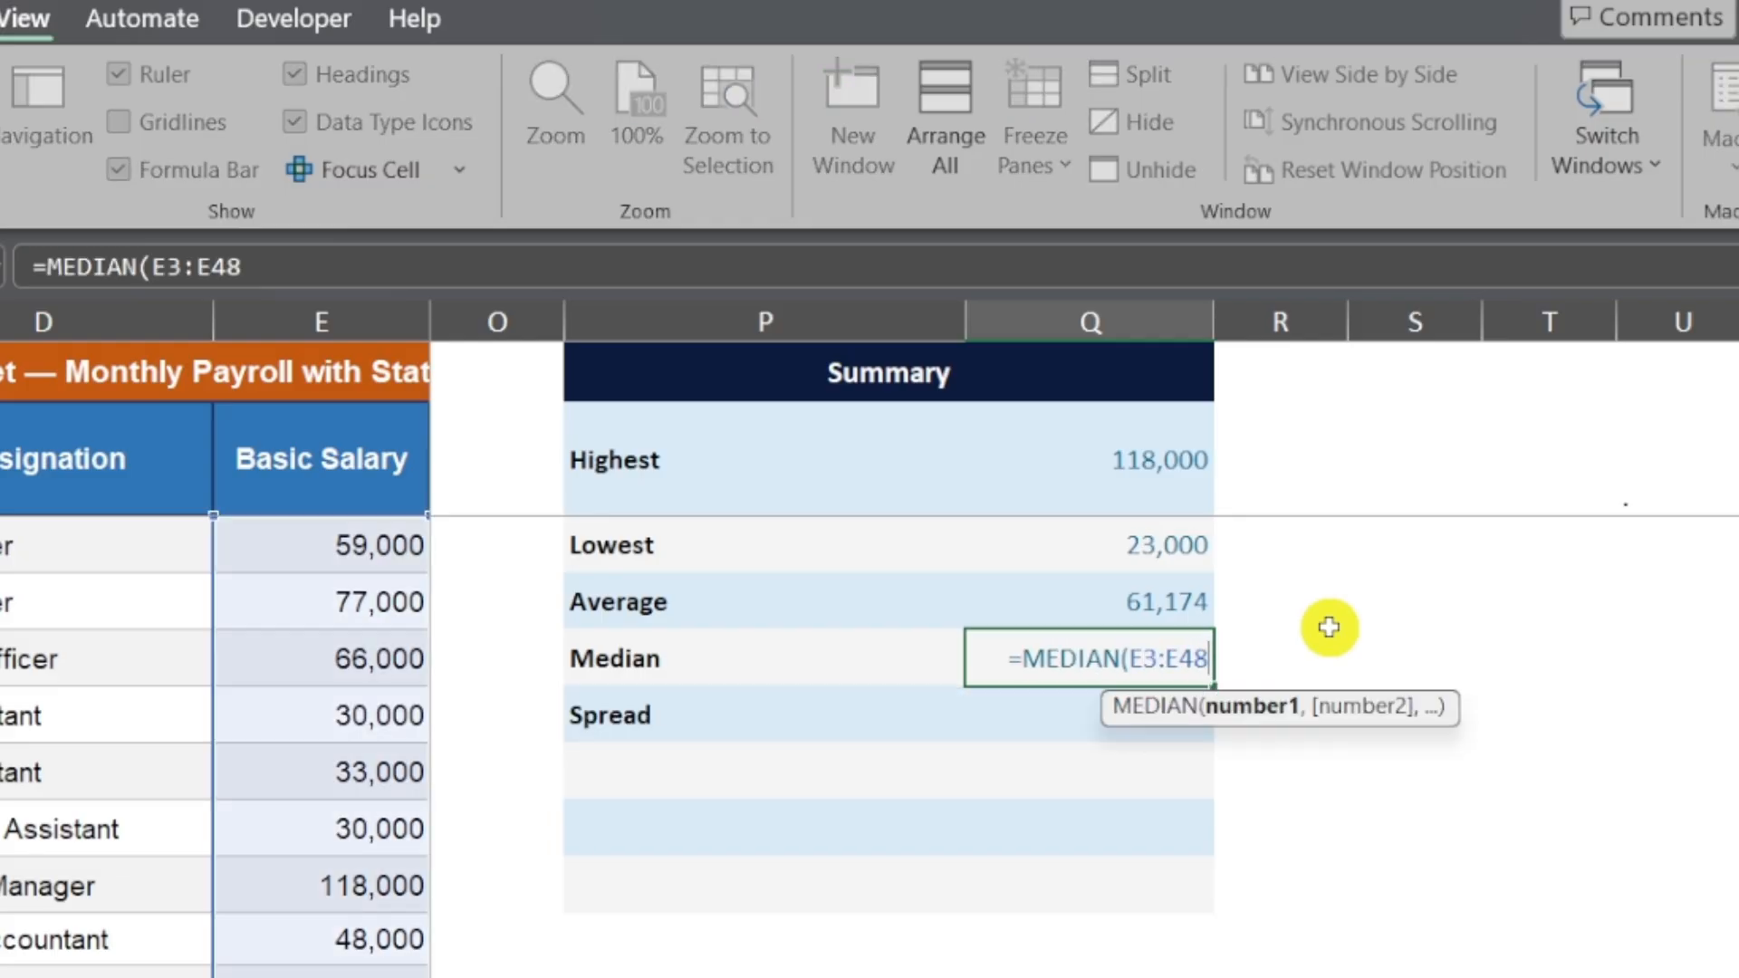
pyautogui.press('Return')
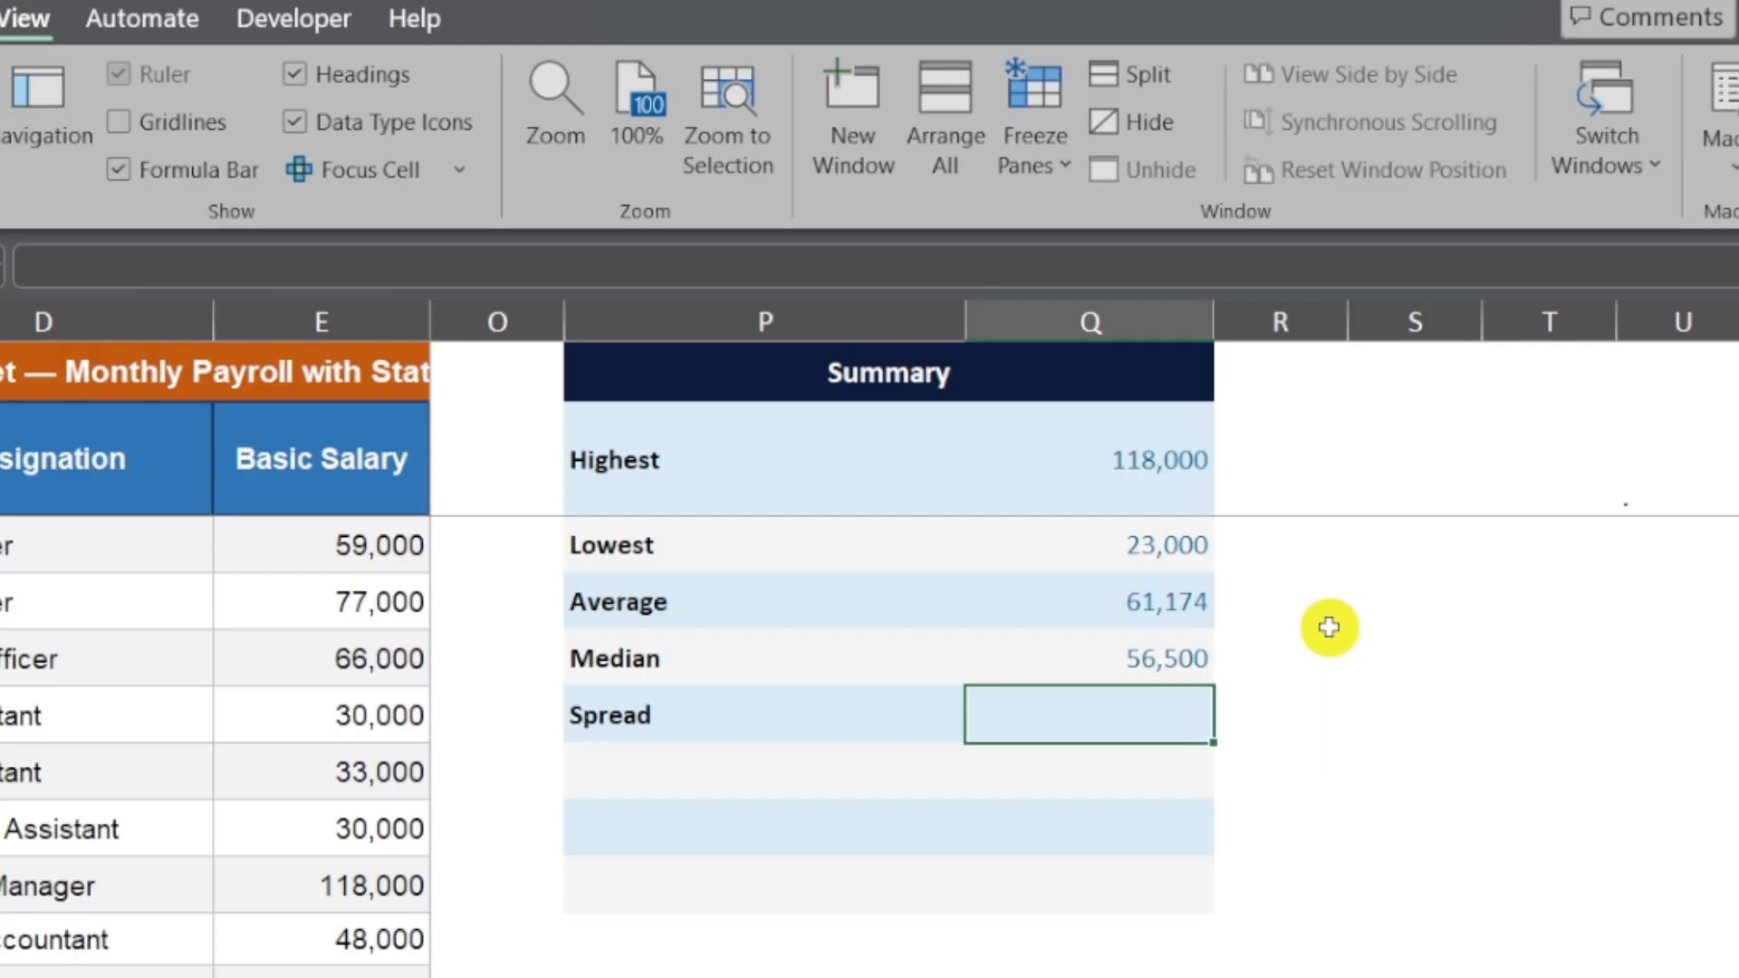
# Calculate the Spread in Q6 as Highest minus Lowest with =Q2-Q3
pyautogui.write('=')
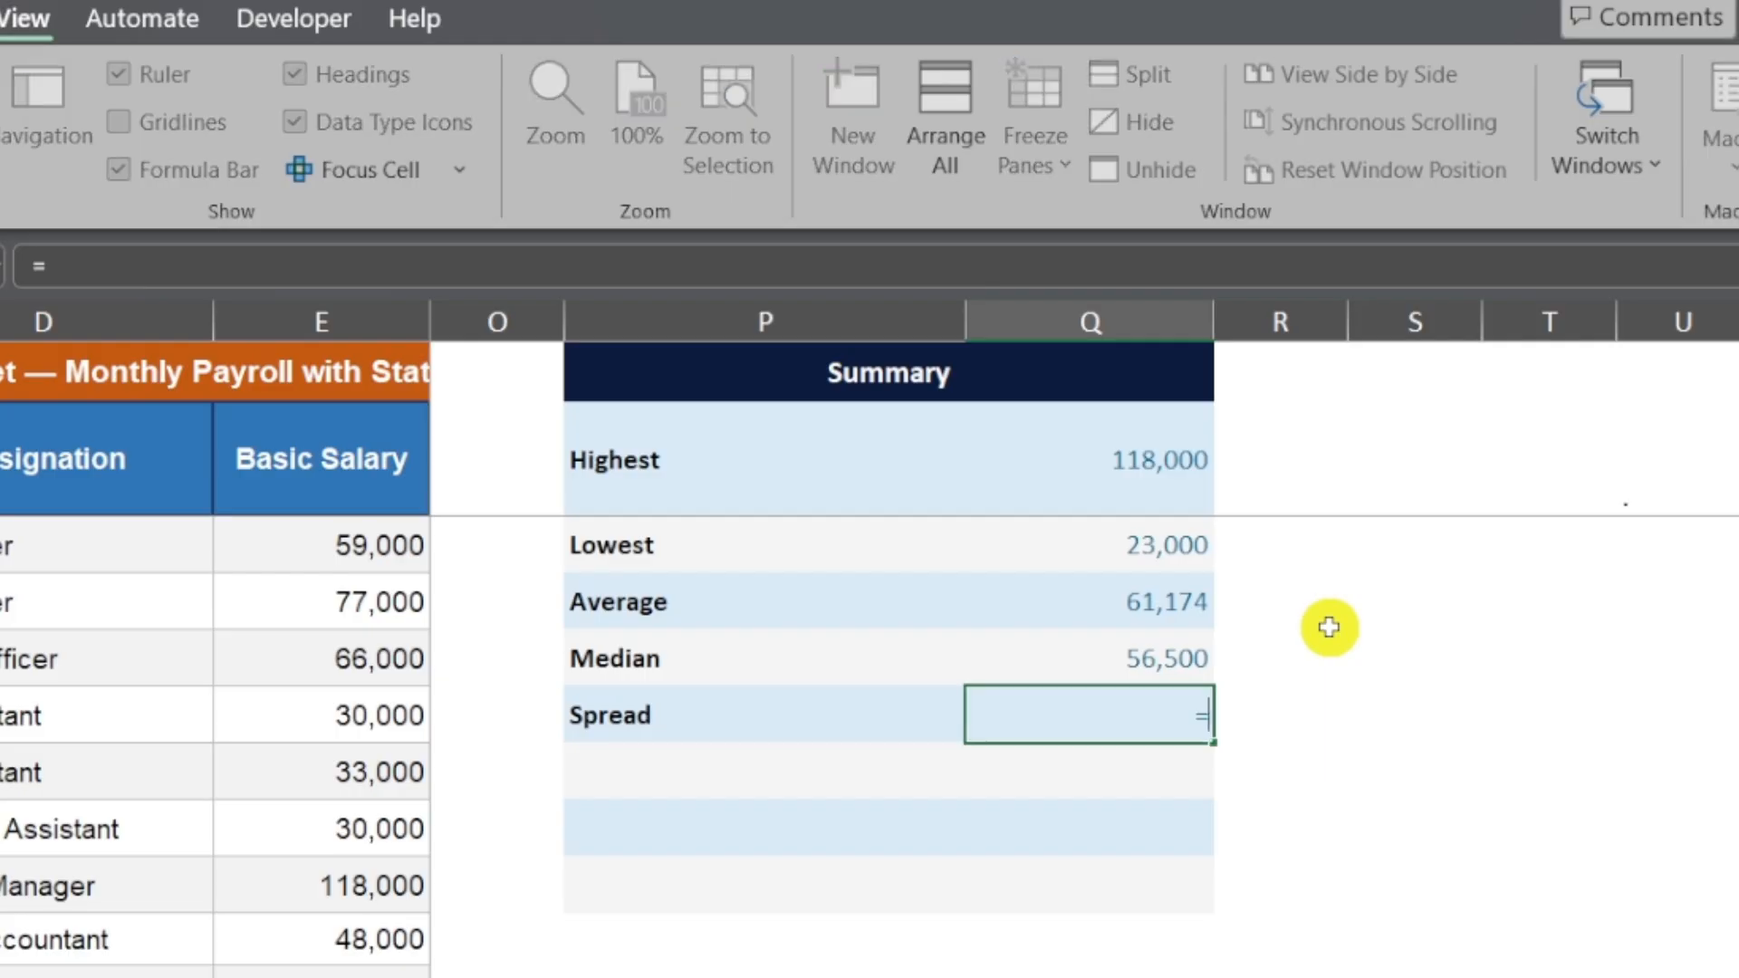
pyautogui.click(1060, 458)
pyautogui.write('-')
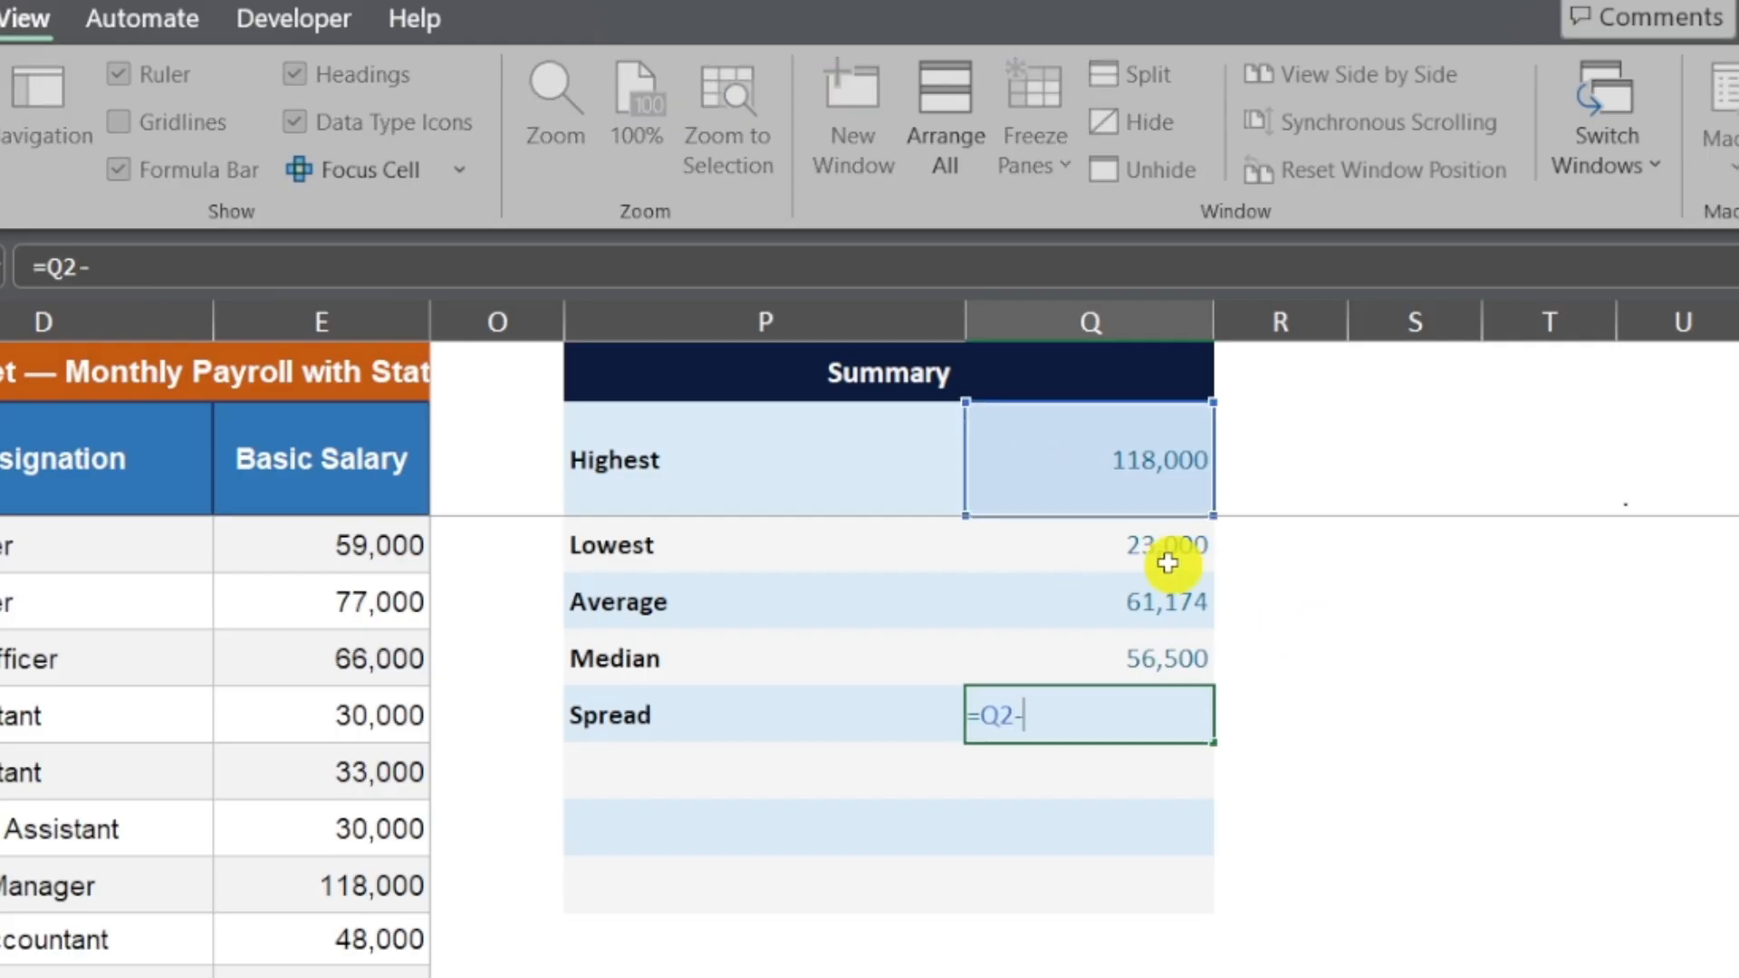
pyautogui.click(1168, 562)
pyautogui.press('Return')
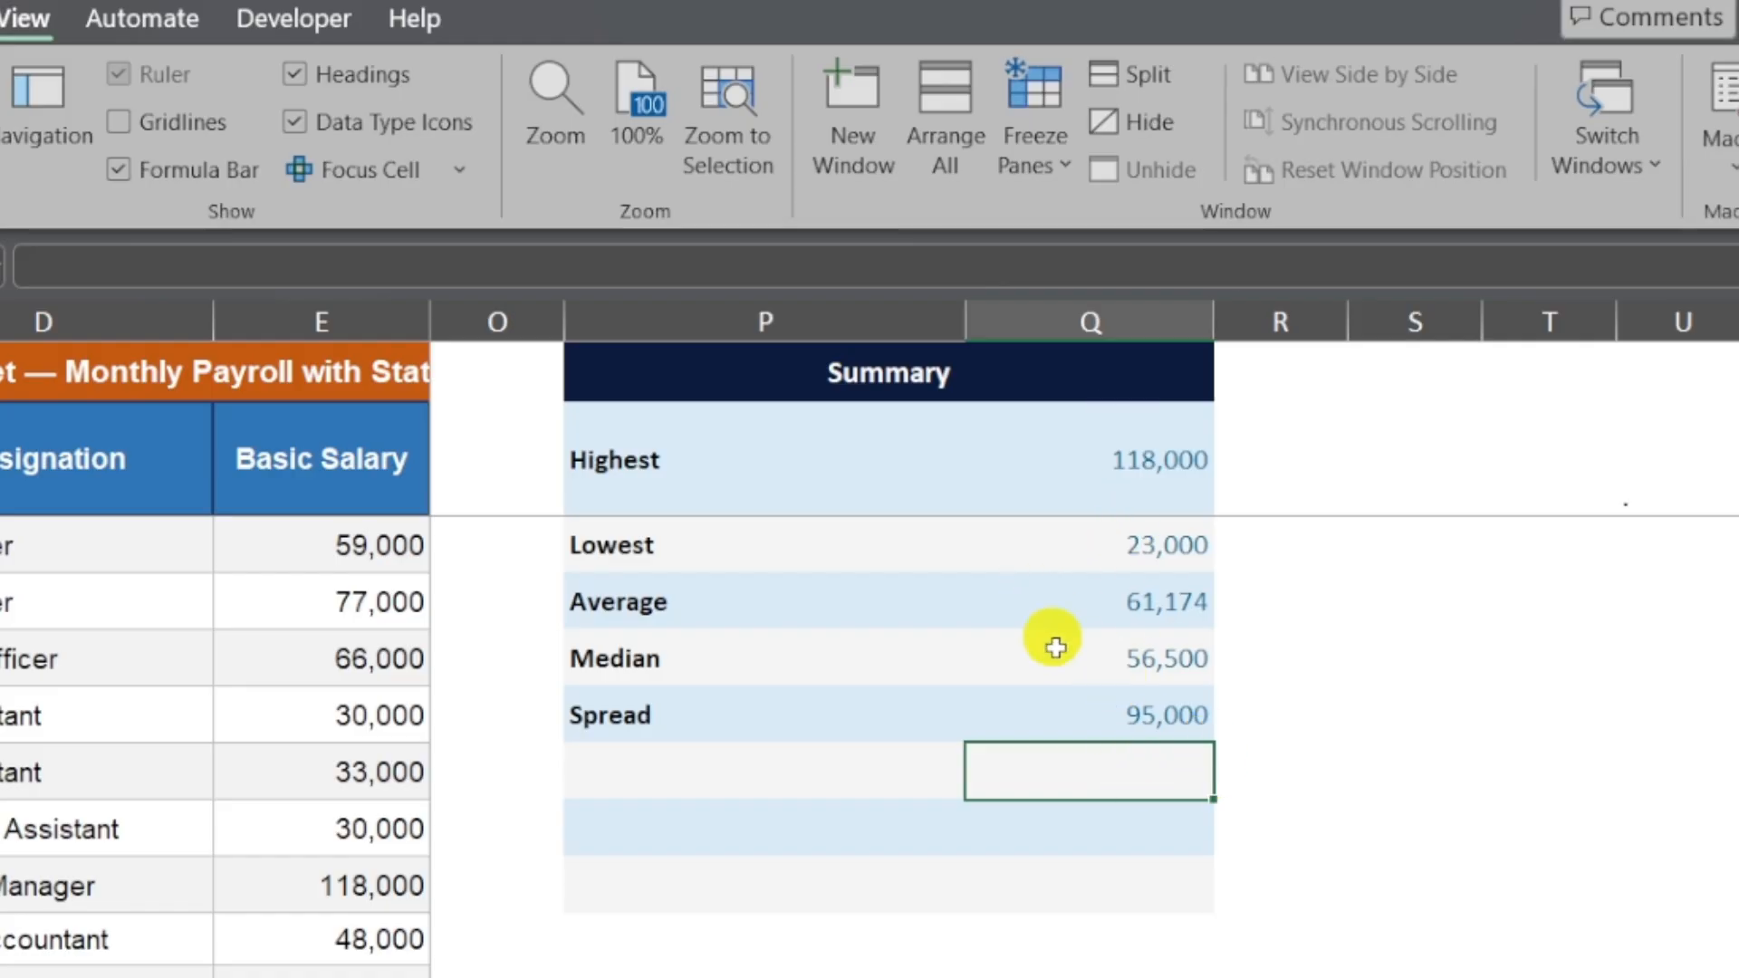
# Compare the Average and Median values of basic salary in Q4:Q5 of the Summary
pyautogui.click(1190, 605)
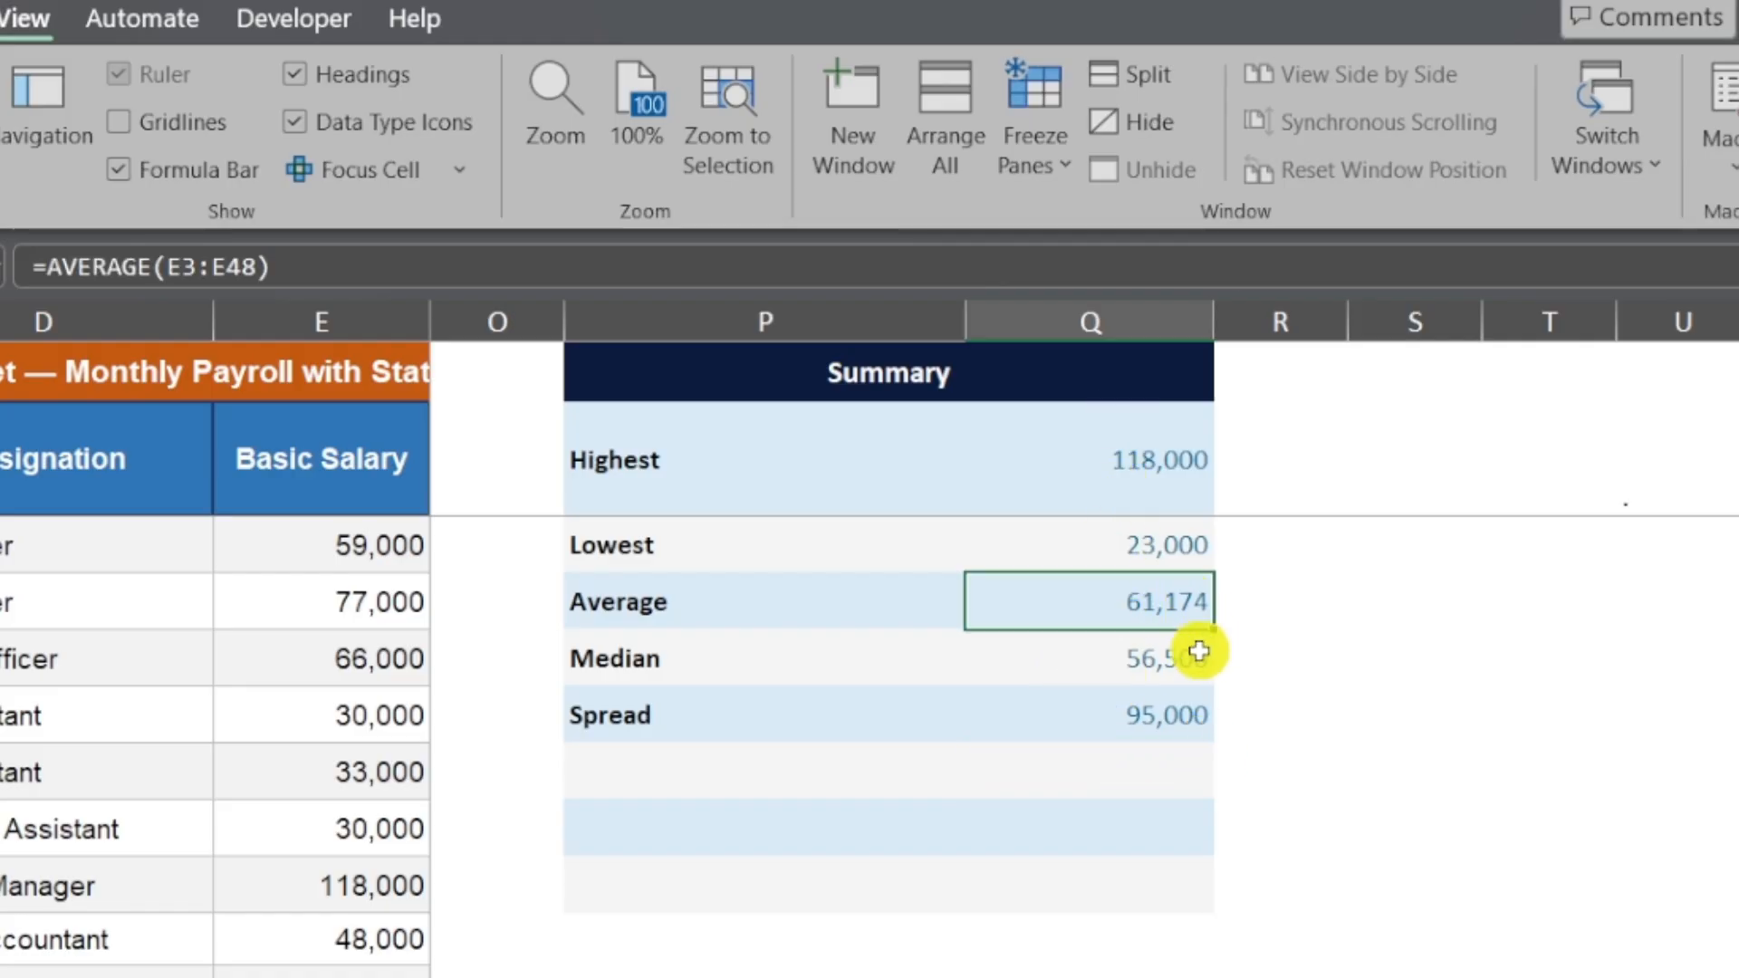
pyautogui.click(1198, 650)
pyautogui.click(1072, 604)
pyautogui.moveTo(1072, 605); pyautogui.dragTo(1067, 648)
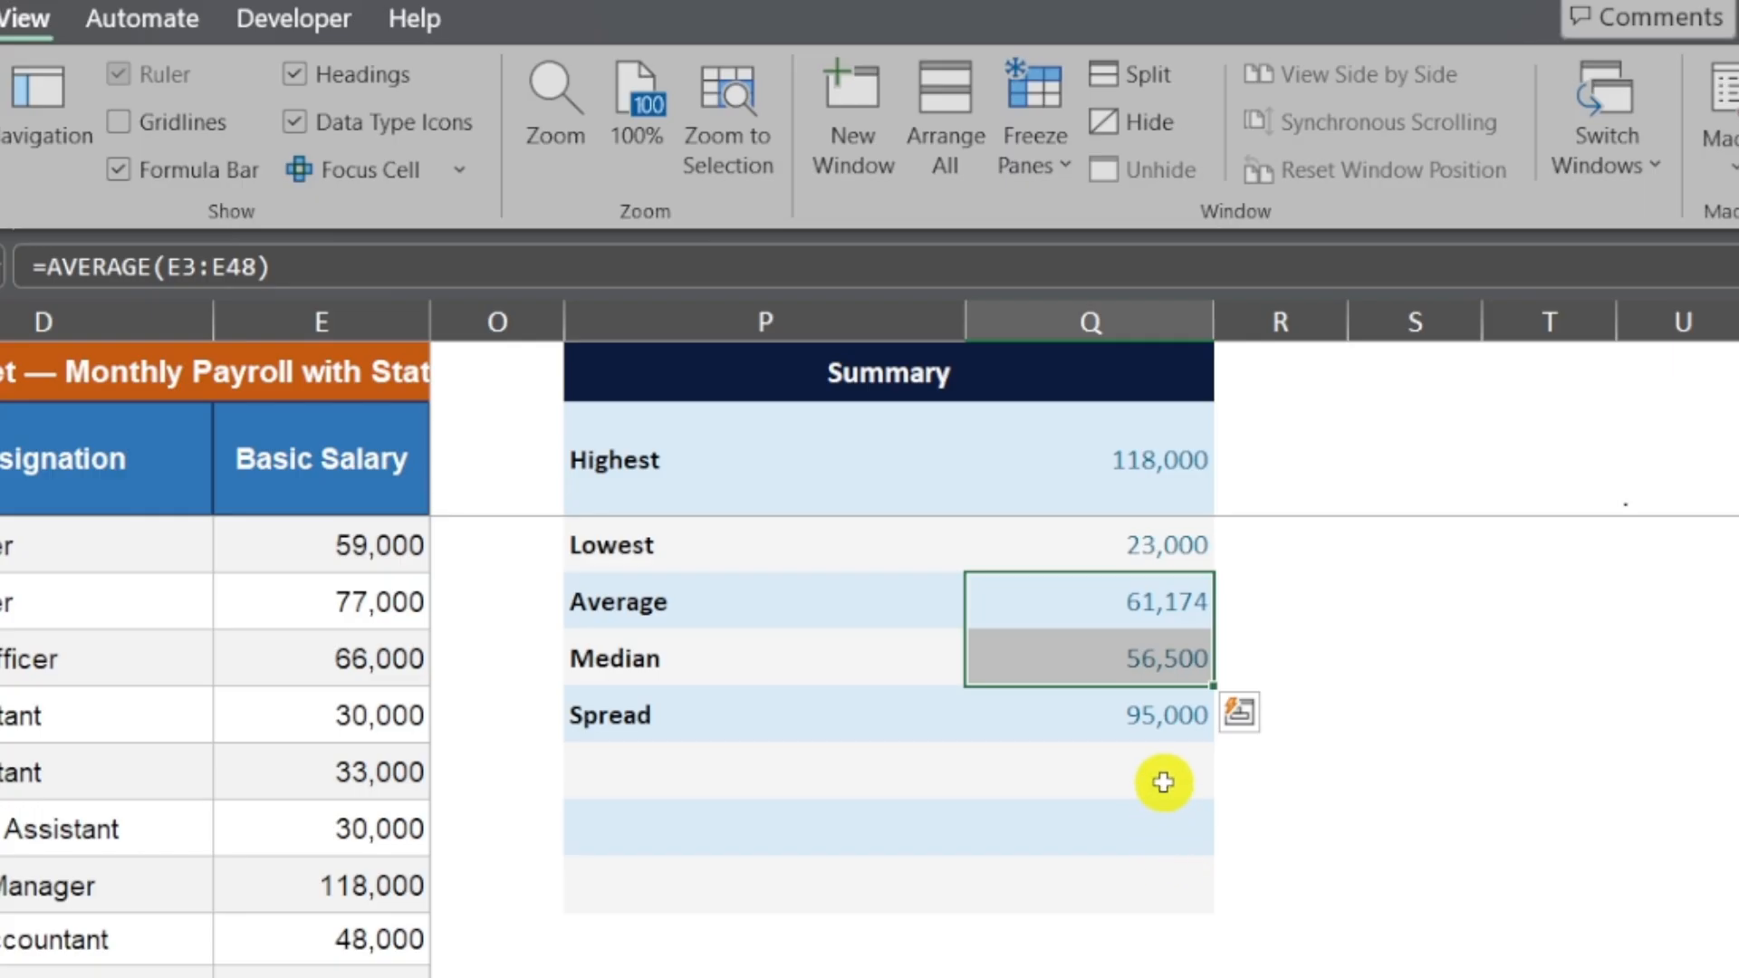
# Label P7, below Spread in the Summary, as "2nd Largest / 2nd Highest"
pyautogui.click(1277, 621)
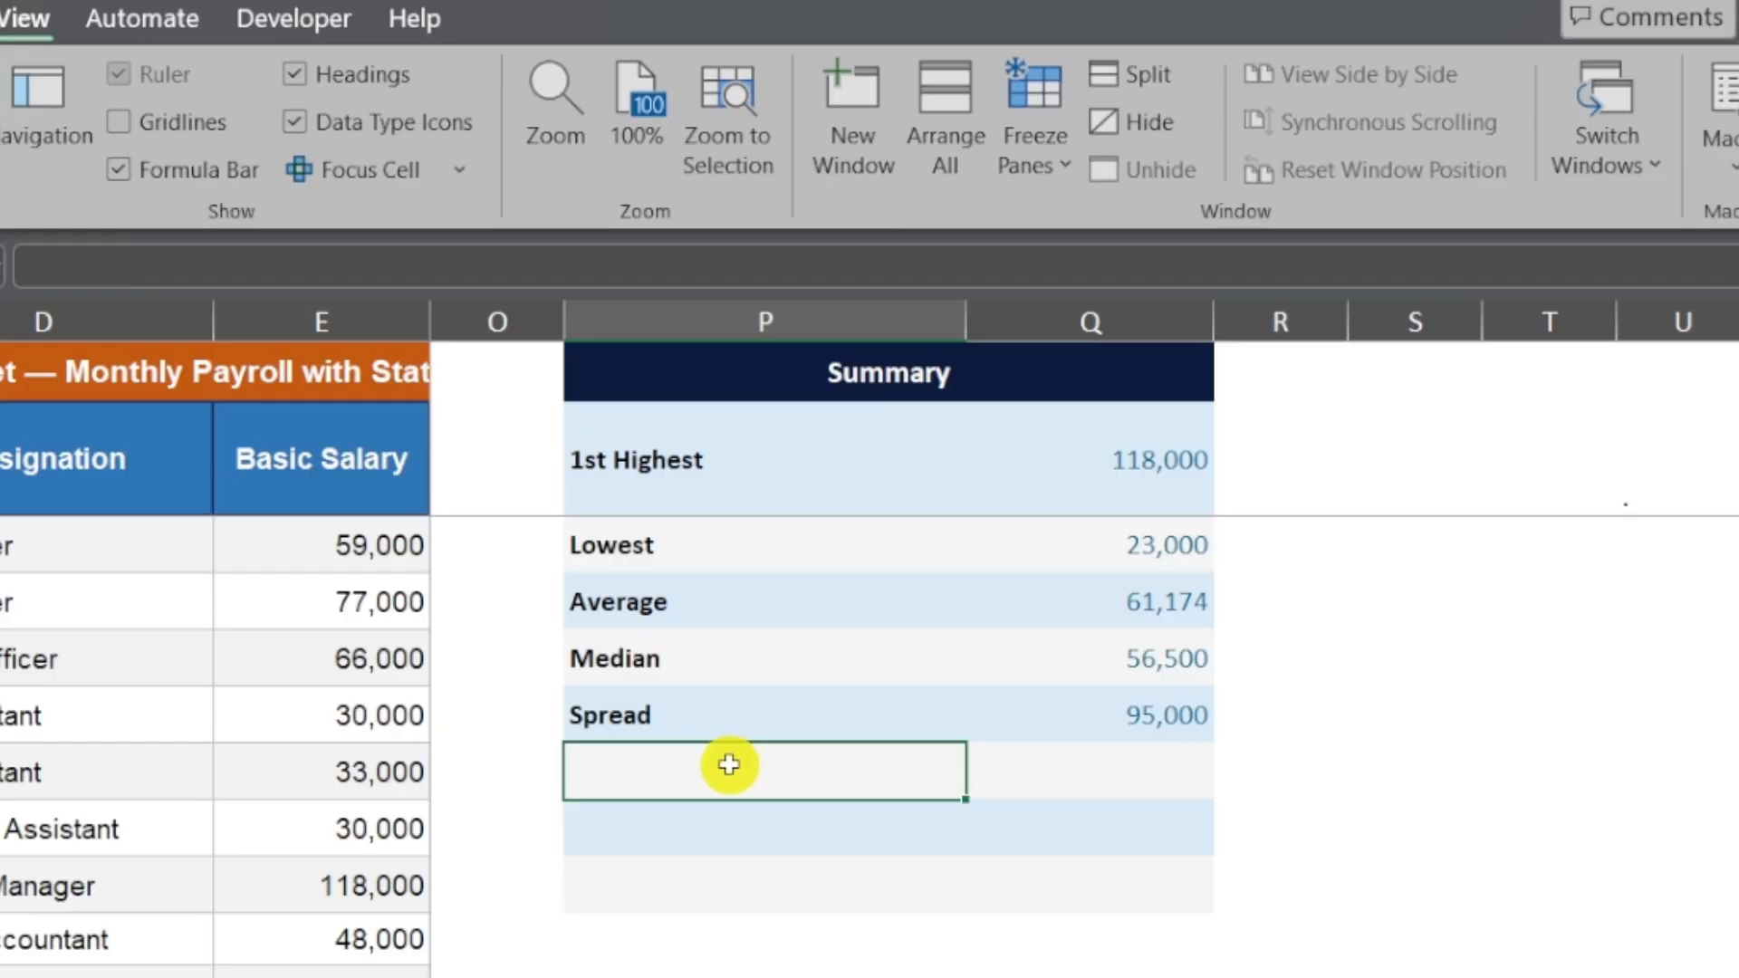
pyautogui.write('L')
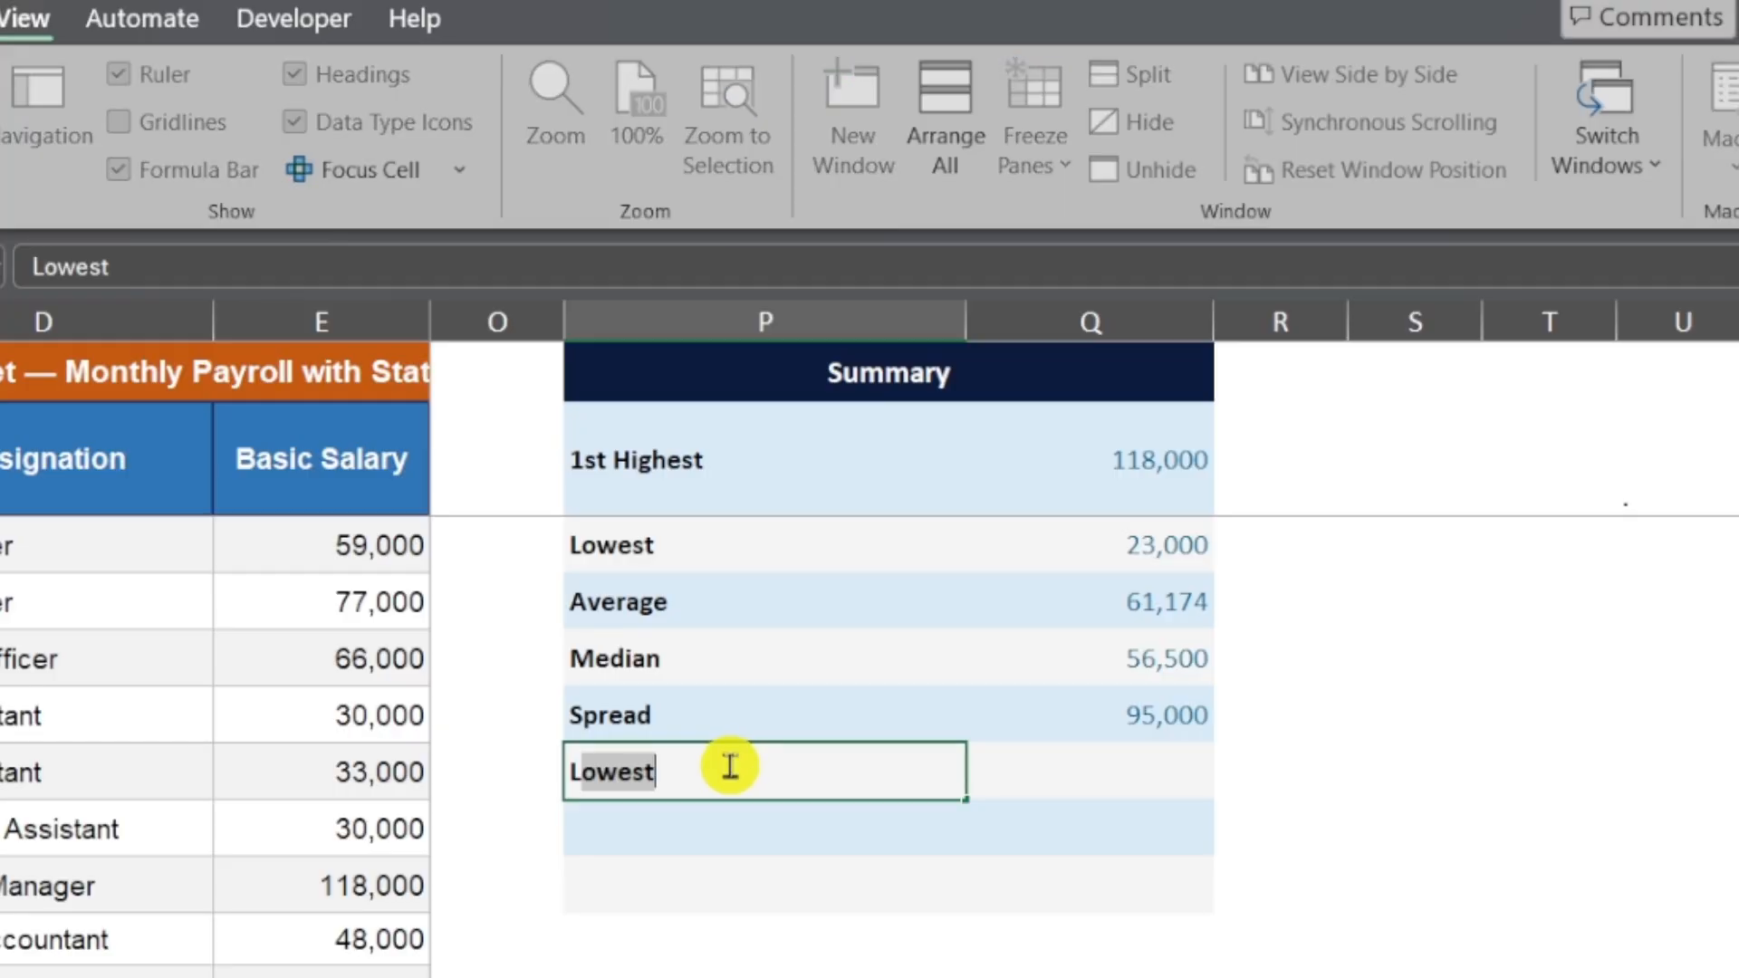
pyautogui.write('arge')
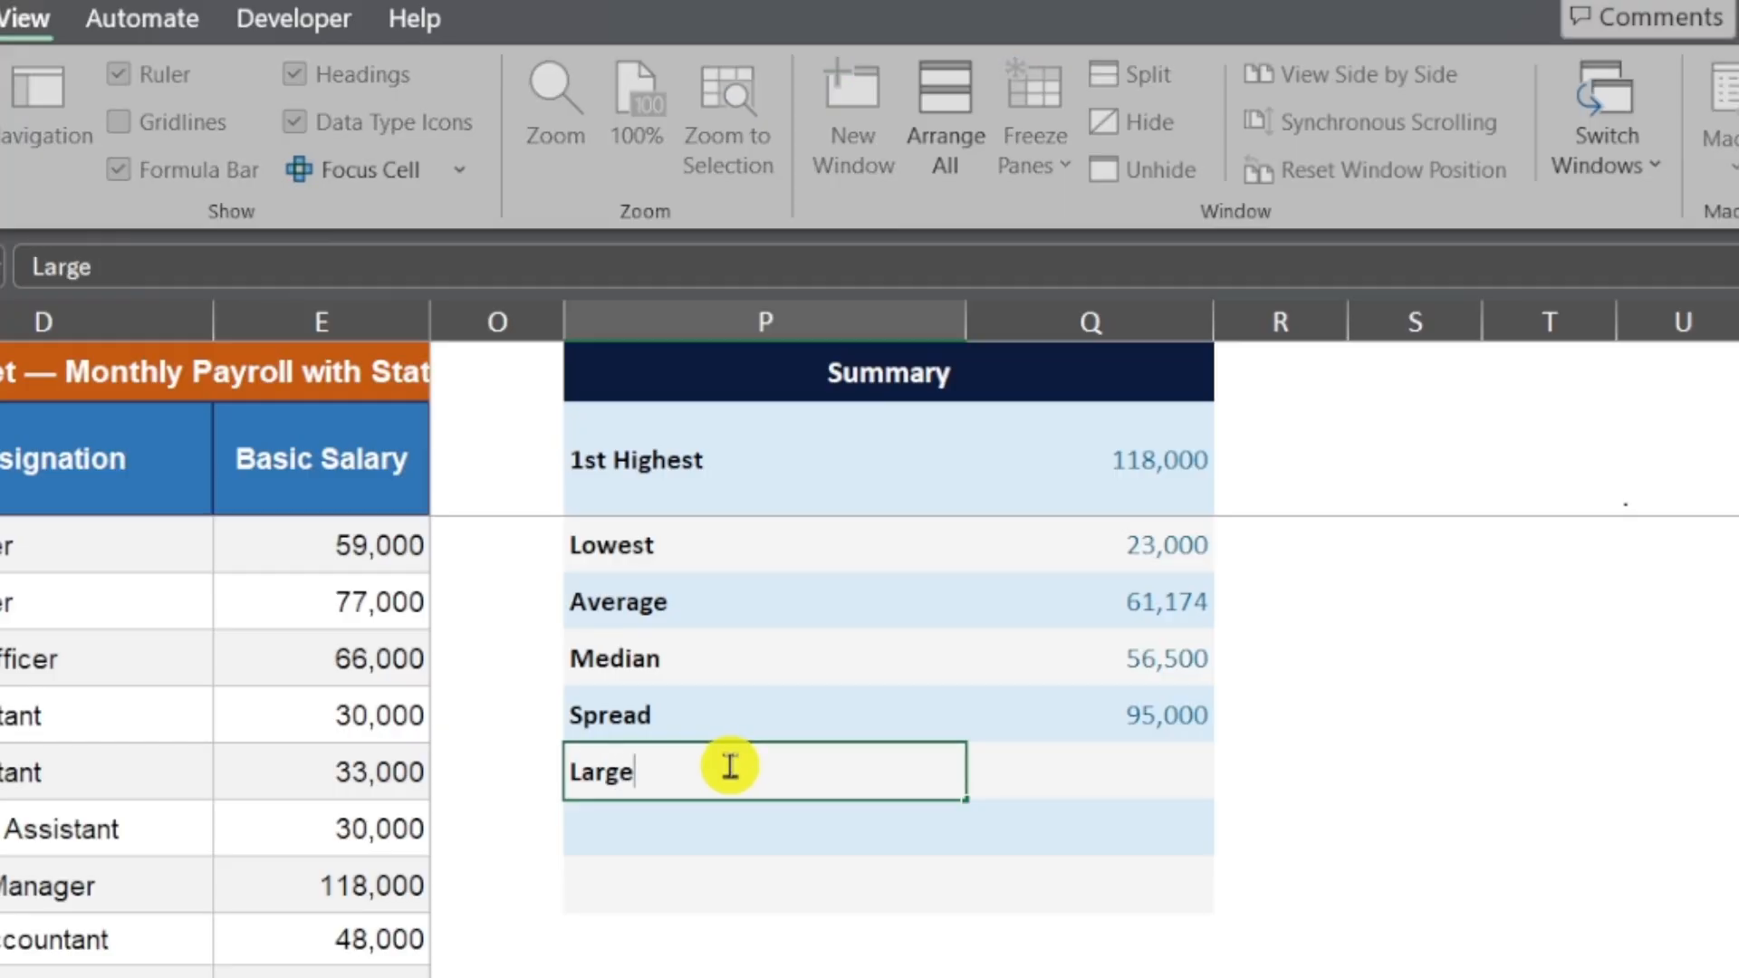
pyautogui.write(' / 2nd Highesty')
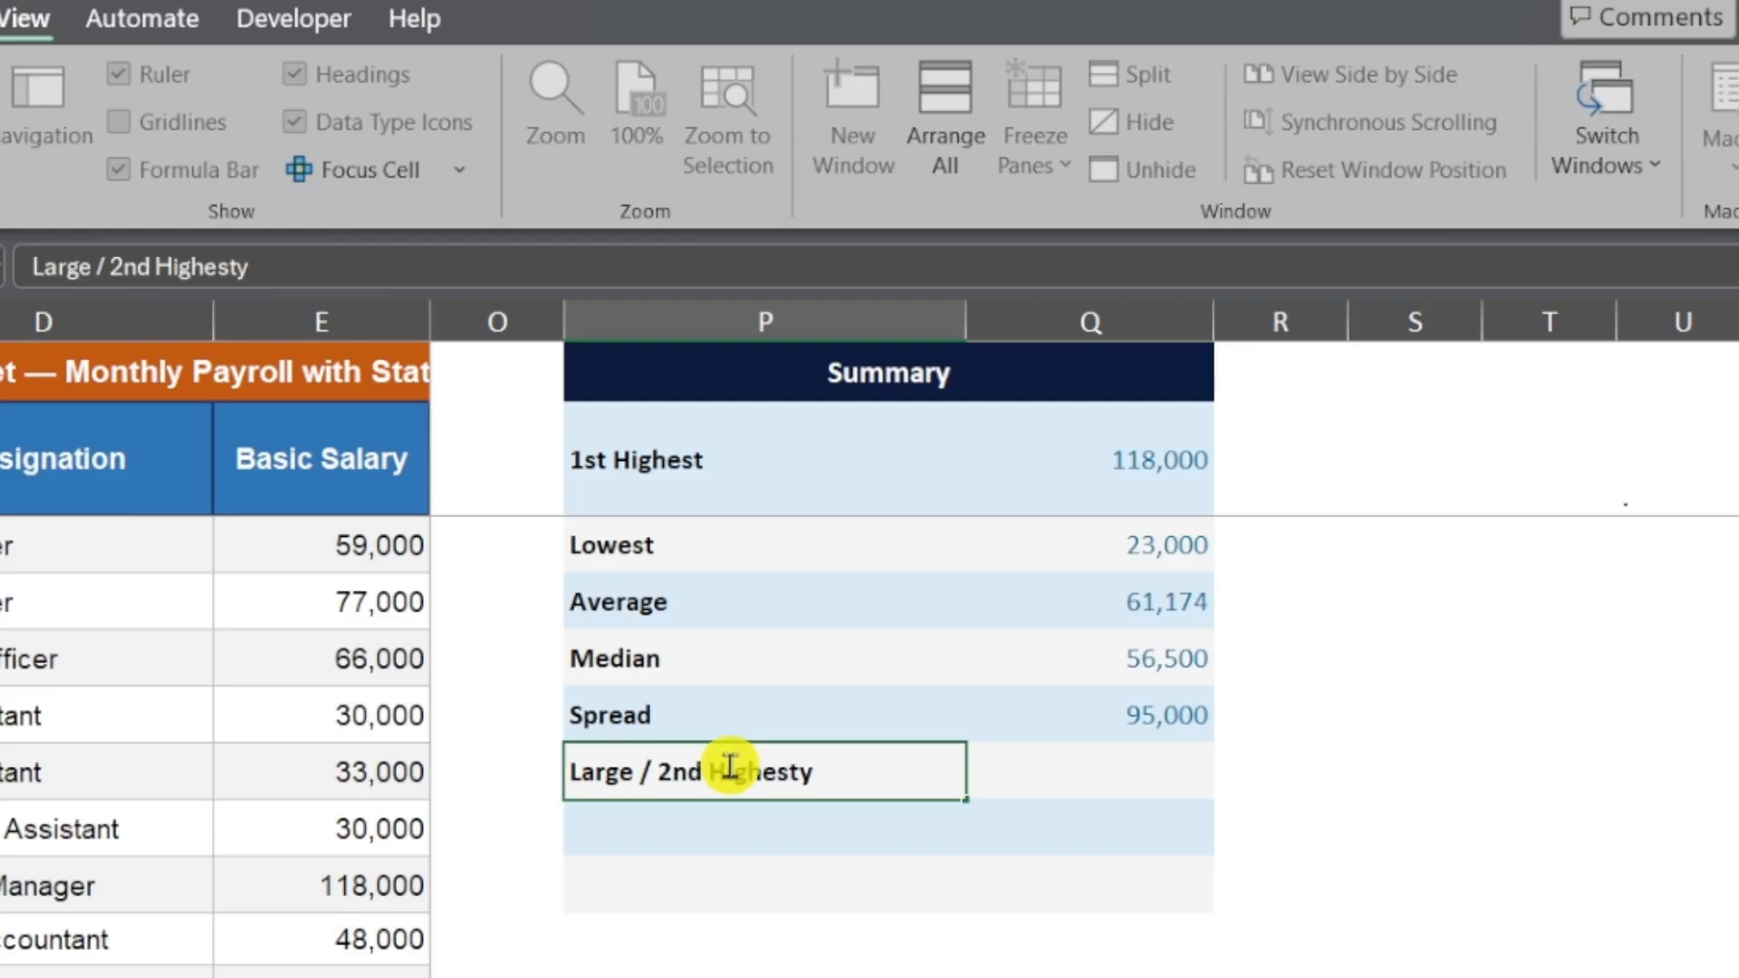
pyautogui.click(571, 772)
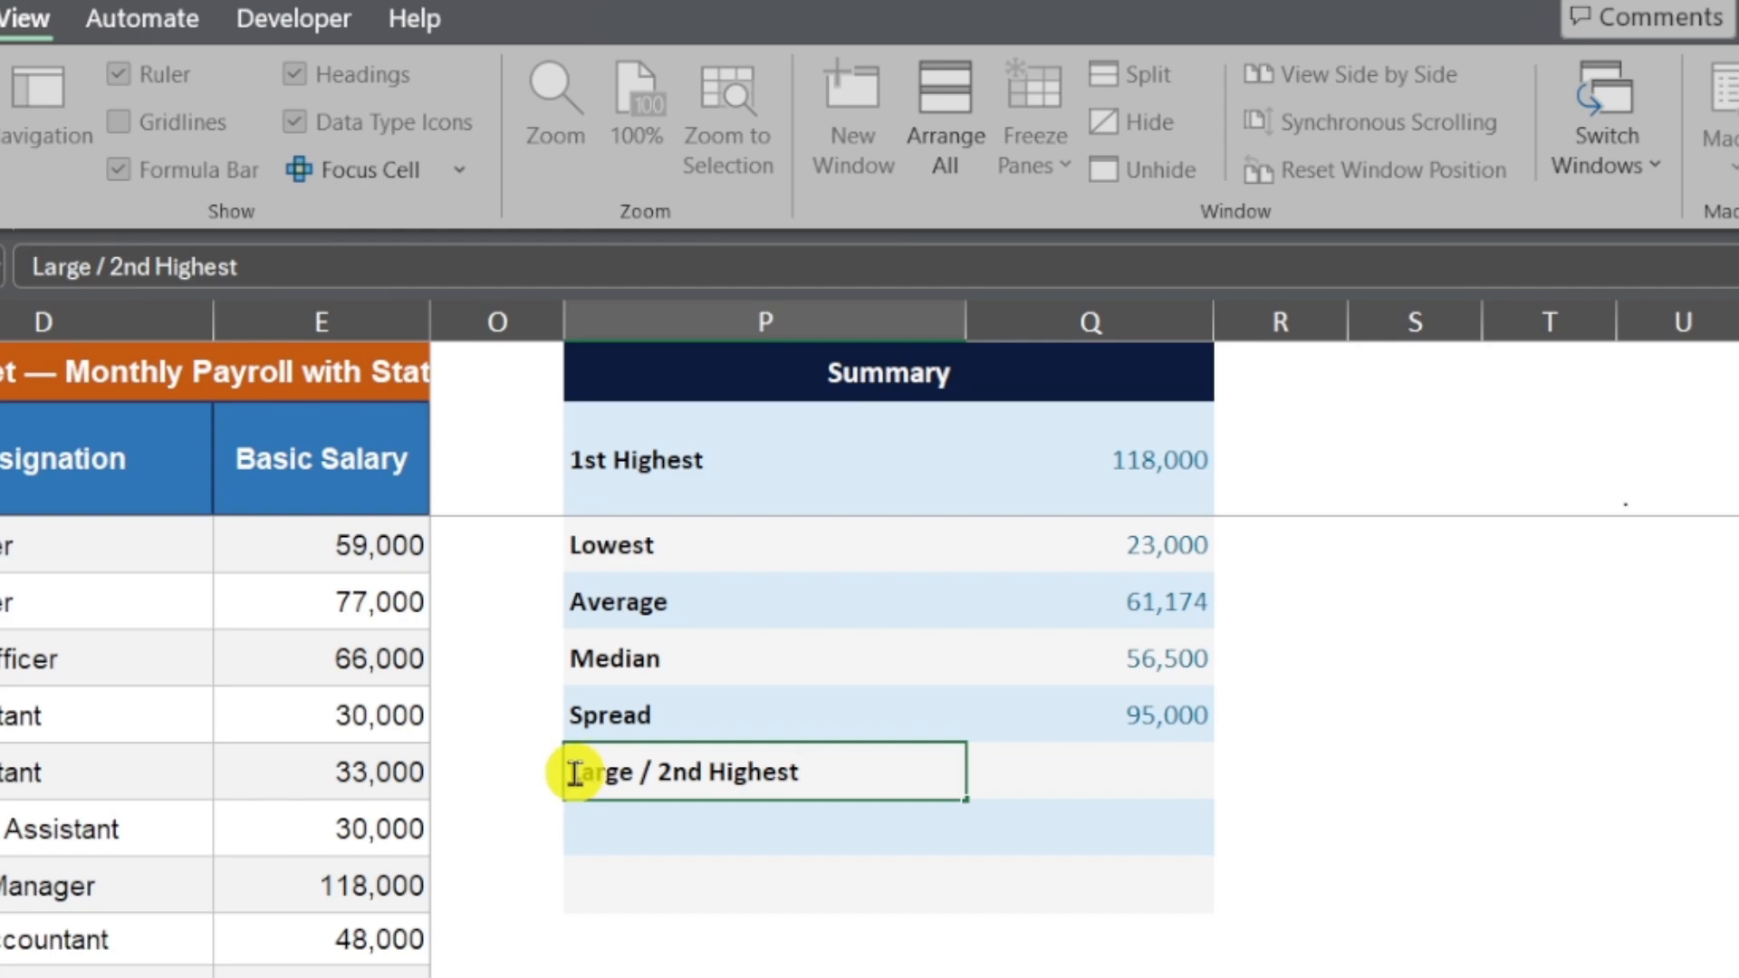
pyautogui.write('2nd Large')
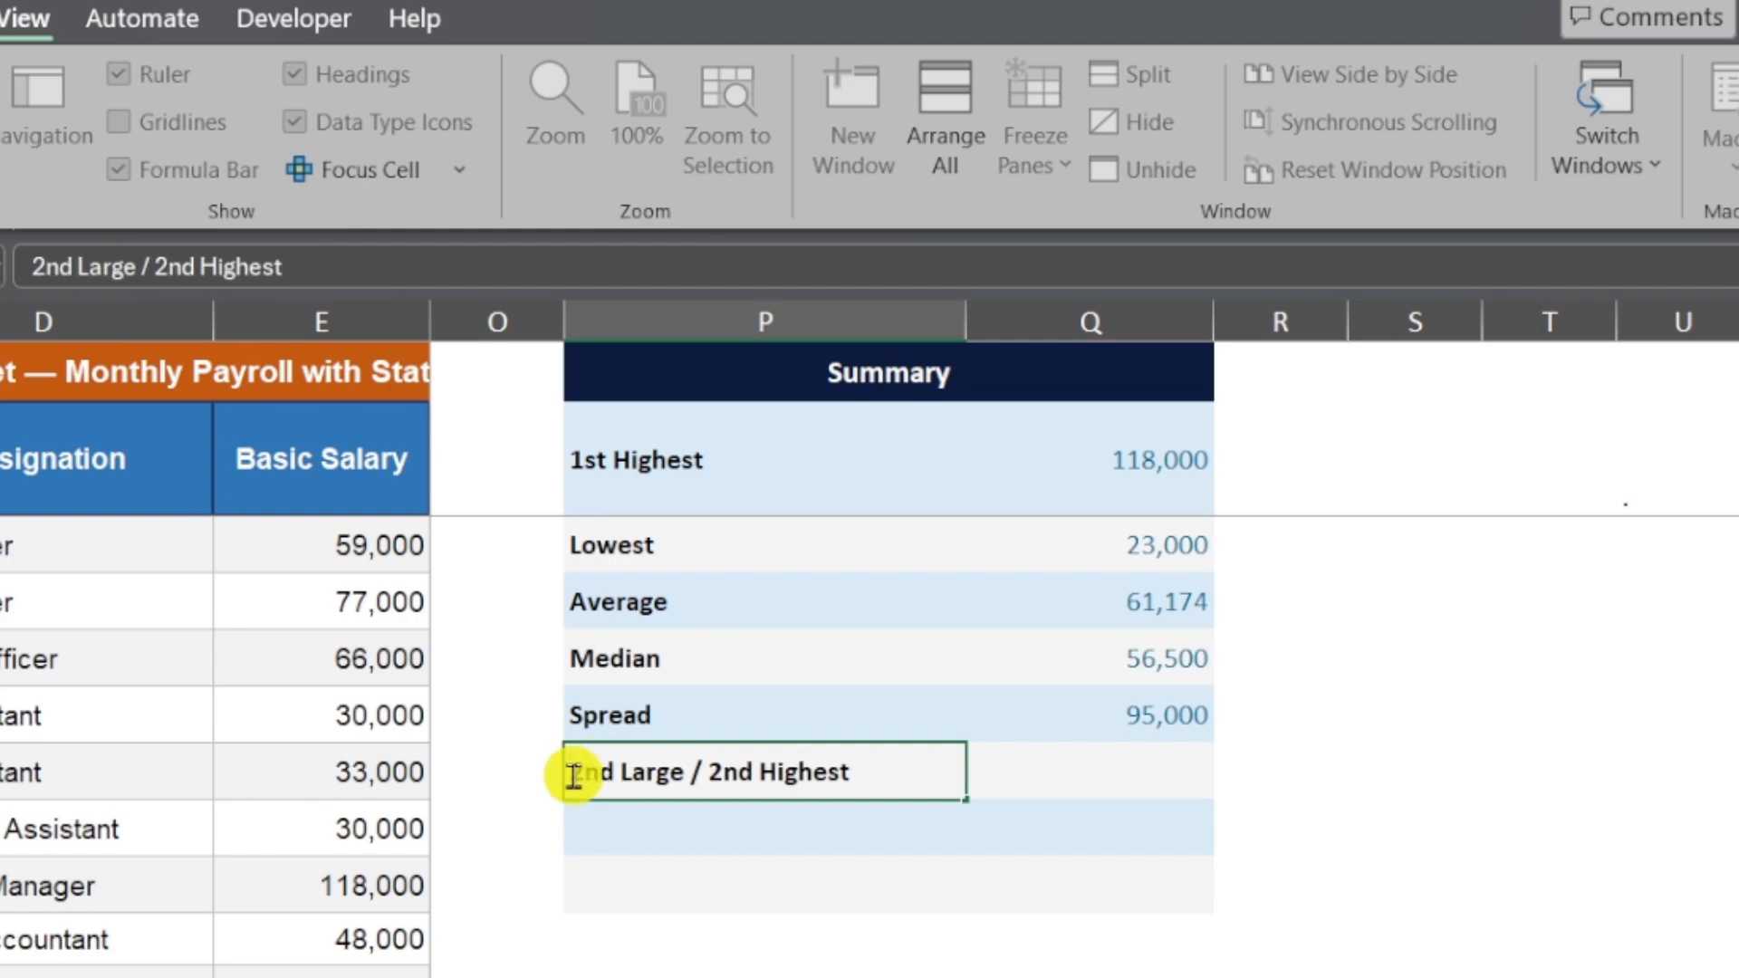
pyautogui.write('st')
pyautogui.press('Tab')
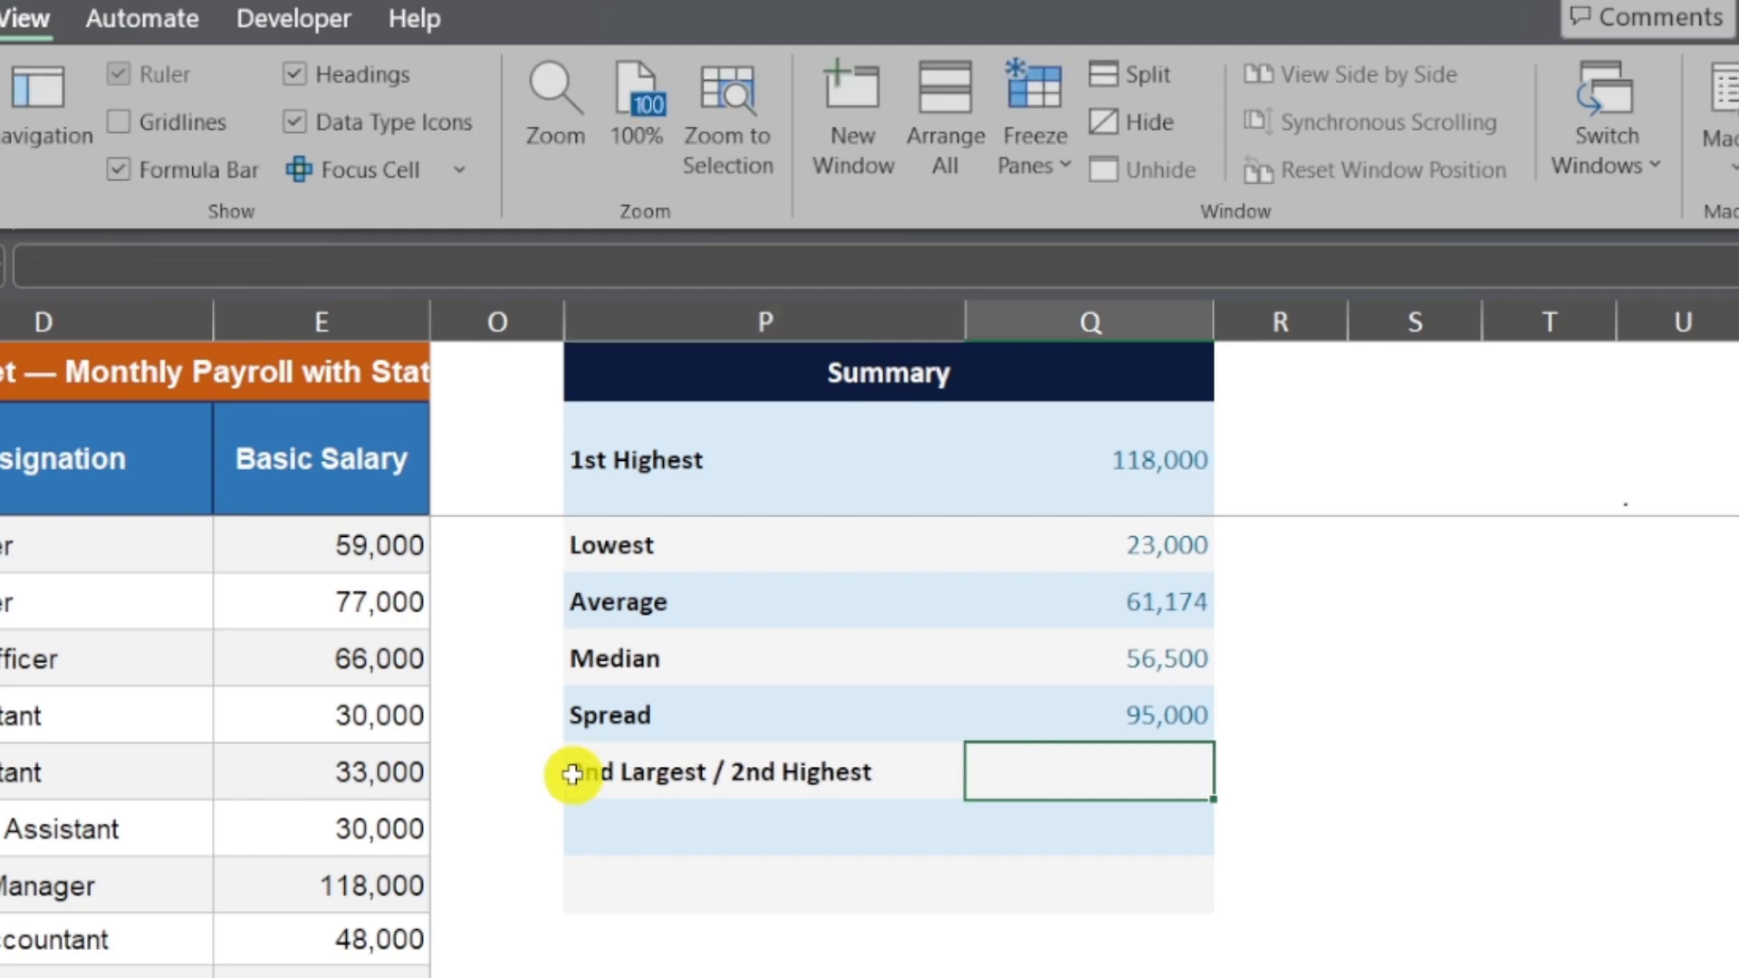
# Enter =LARGE(E3:E48,2) in Q7 to return the second-highest basic salary
pyautogui.write('=LARGE(')
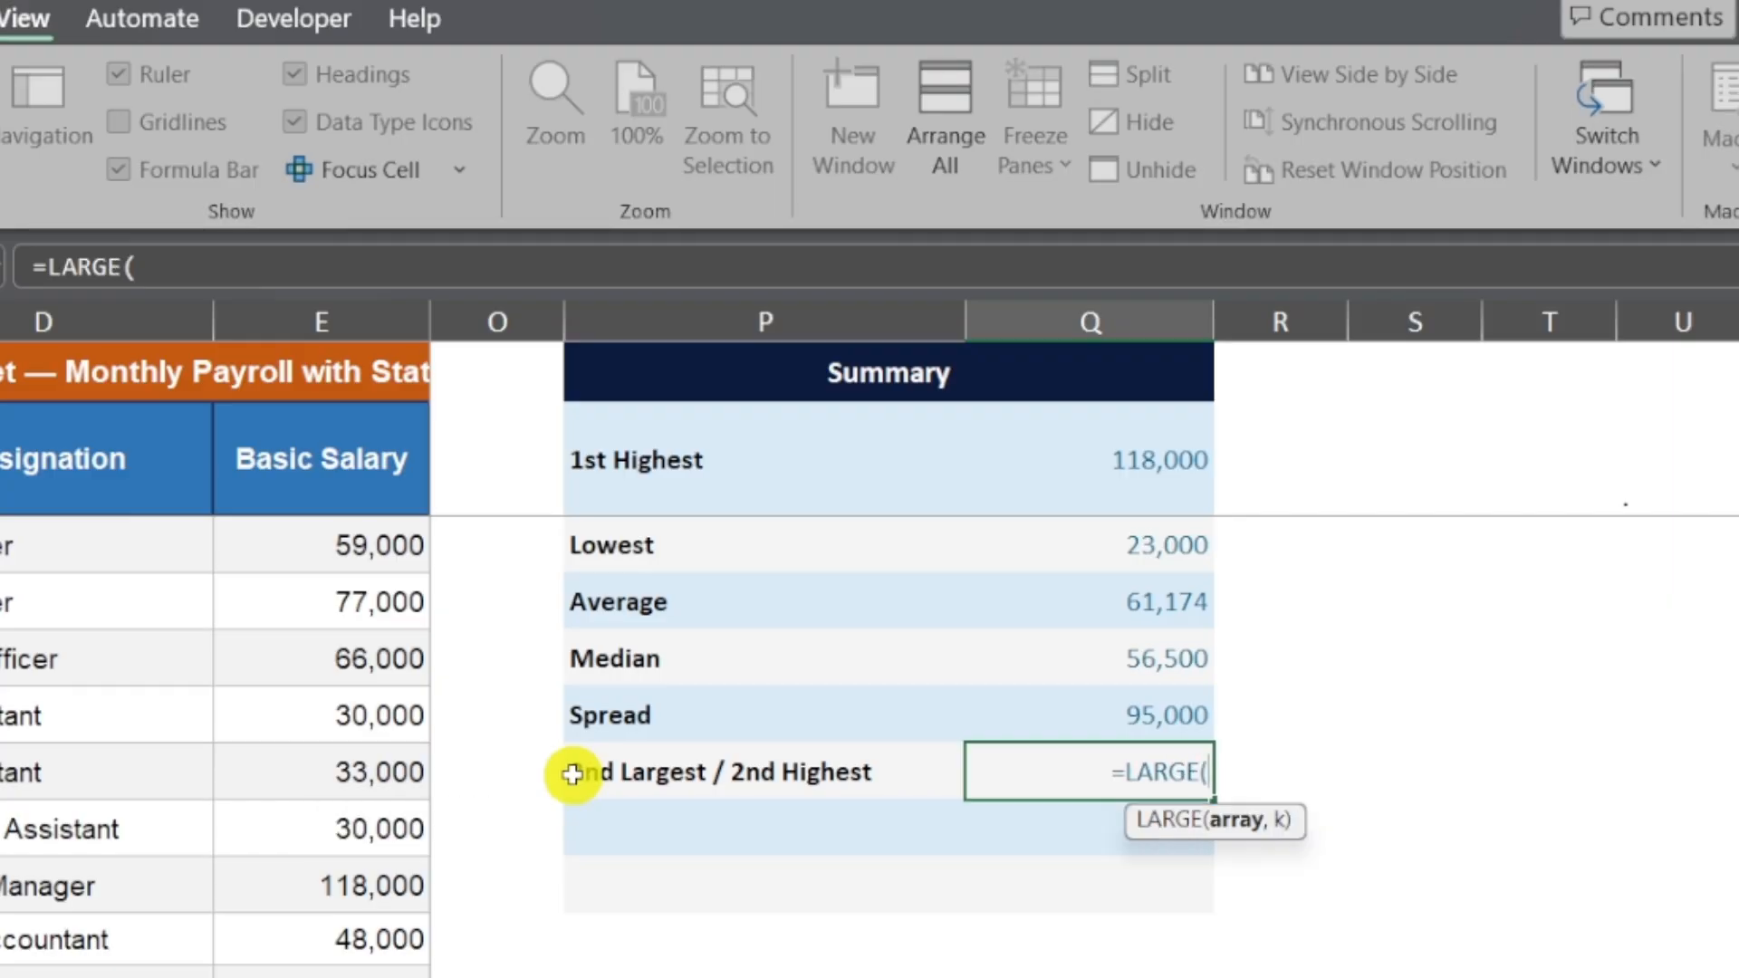
pyautogui.write('E3:E')
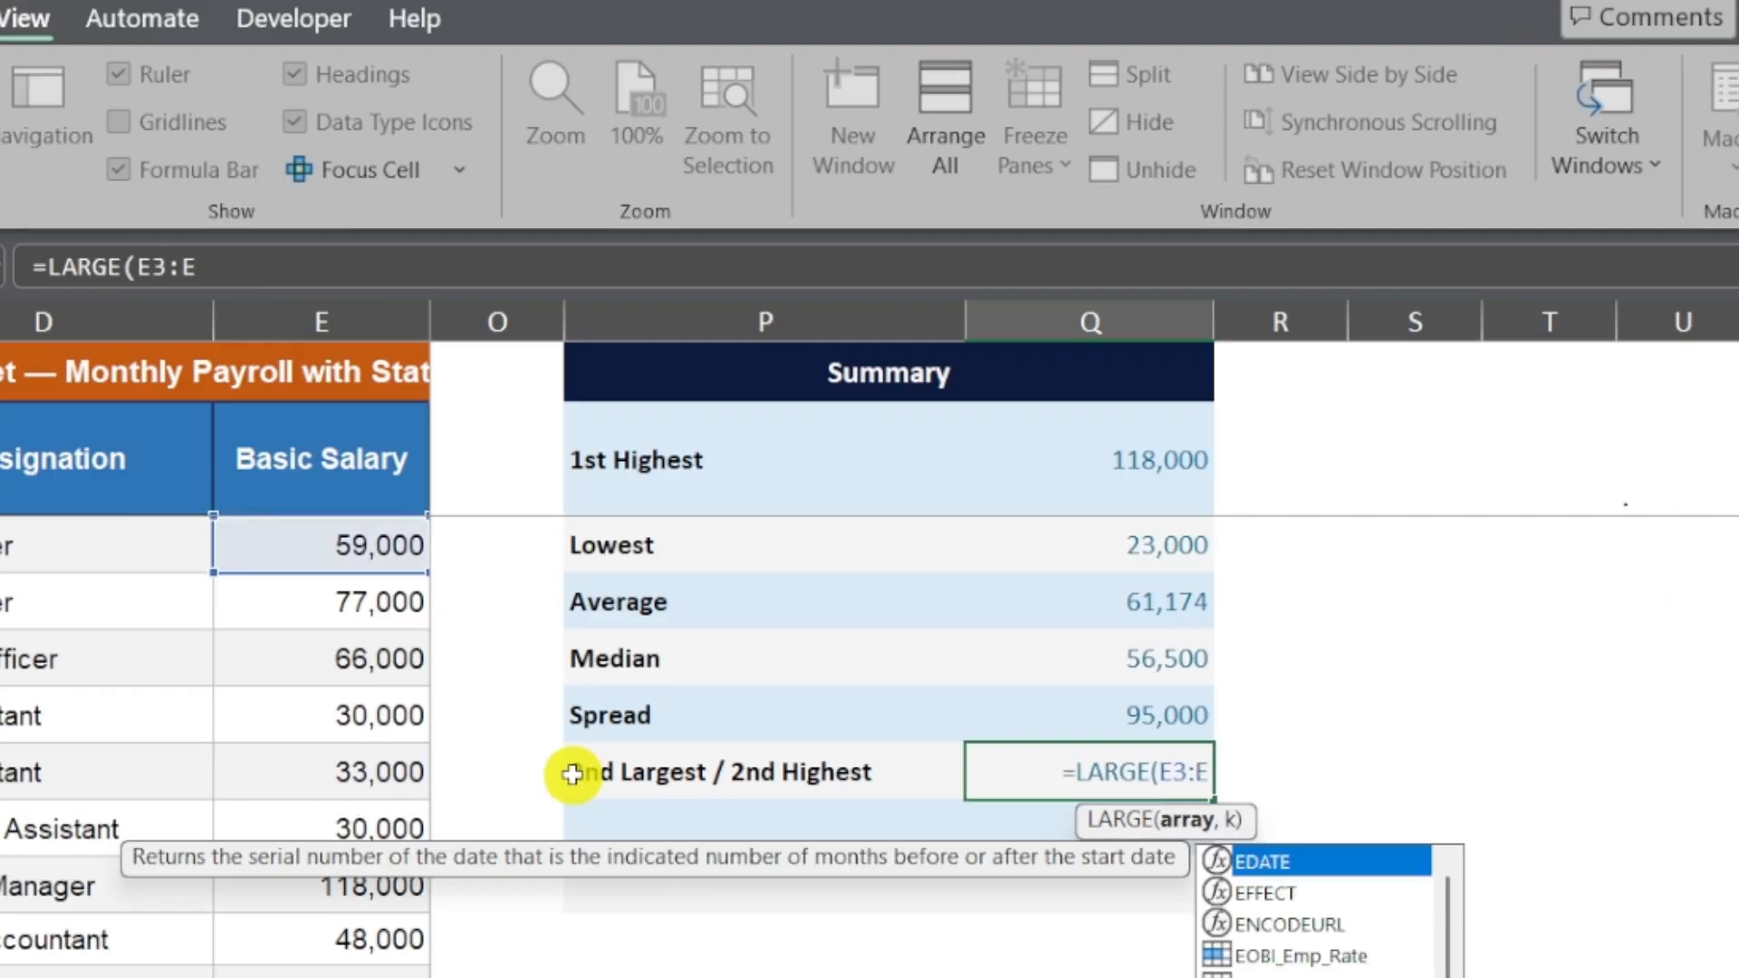
pyautogui.write('48,2')
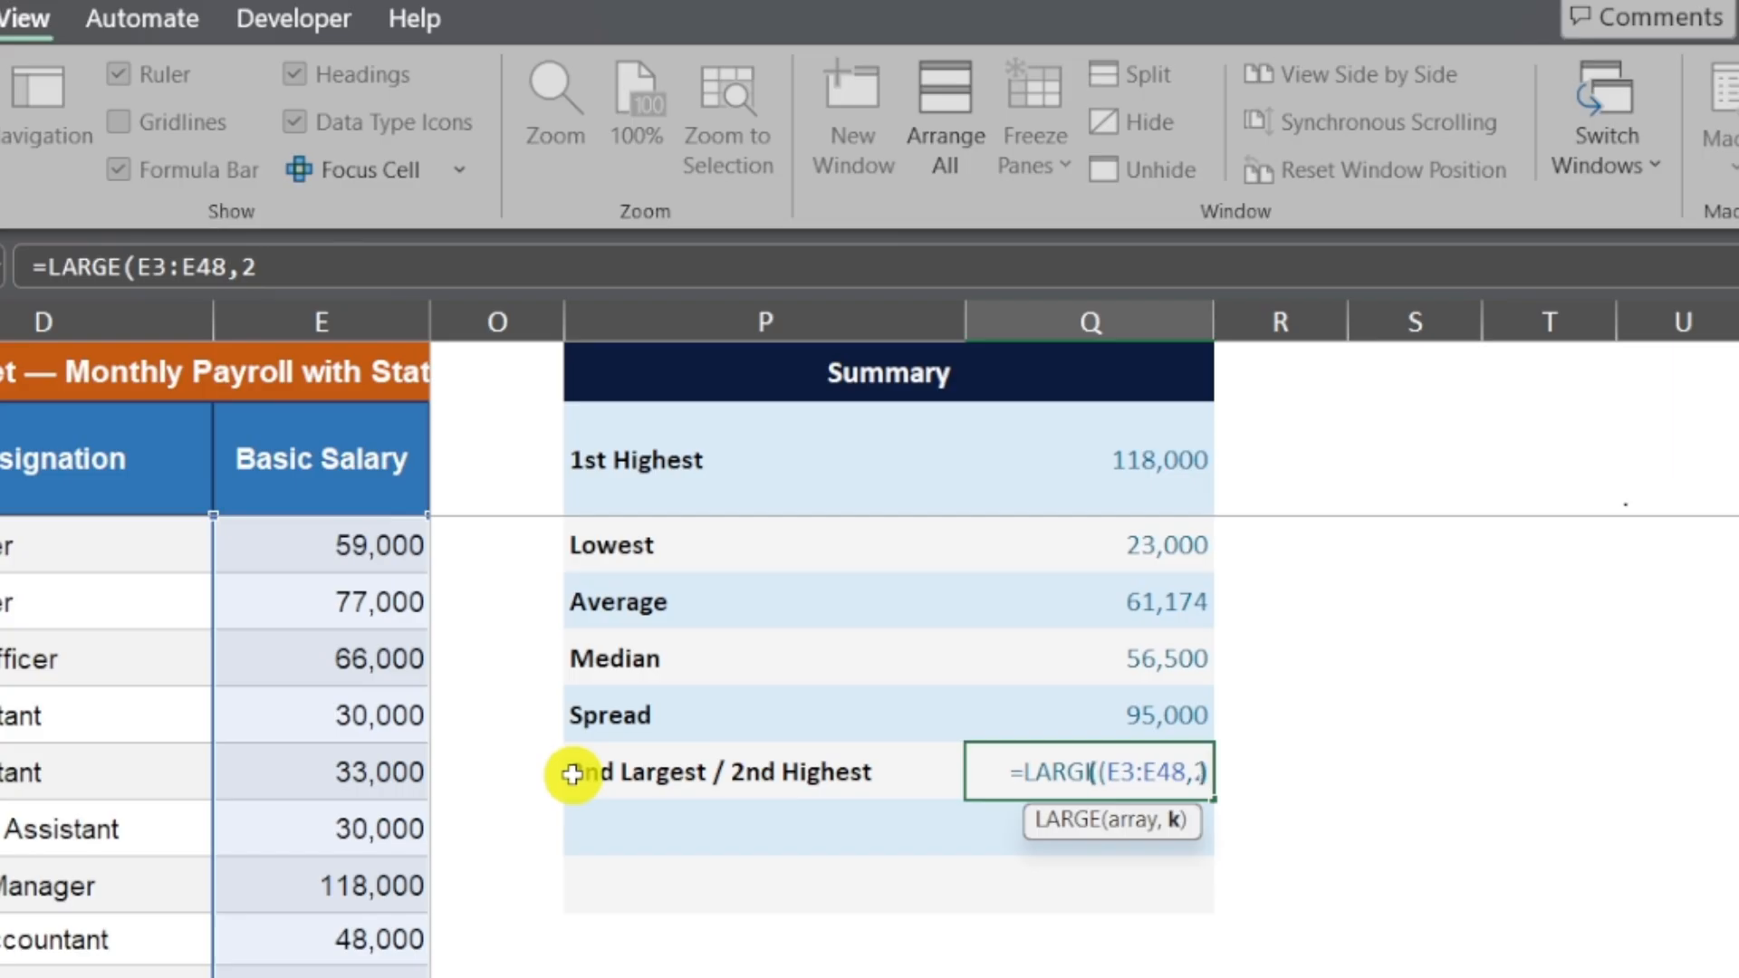
pyautogui.press('Return')
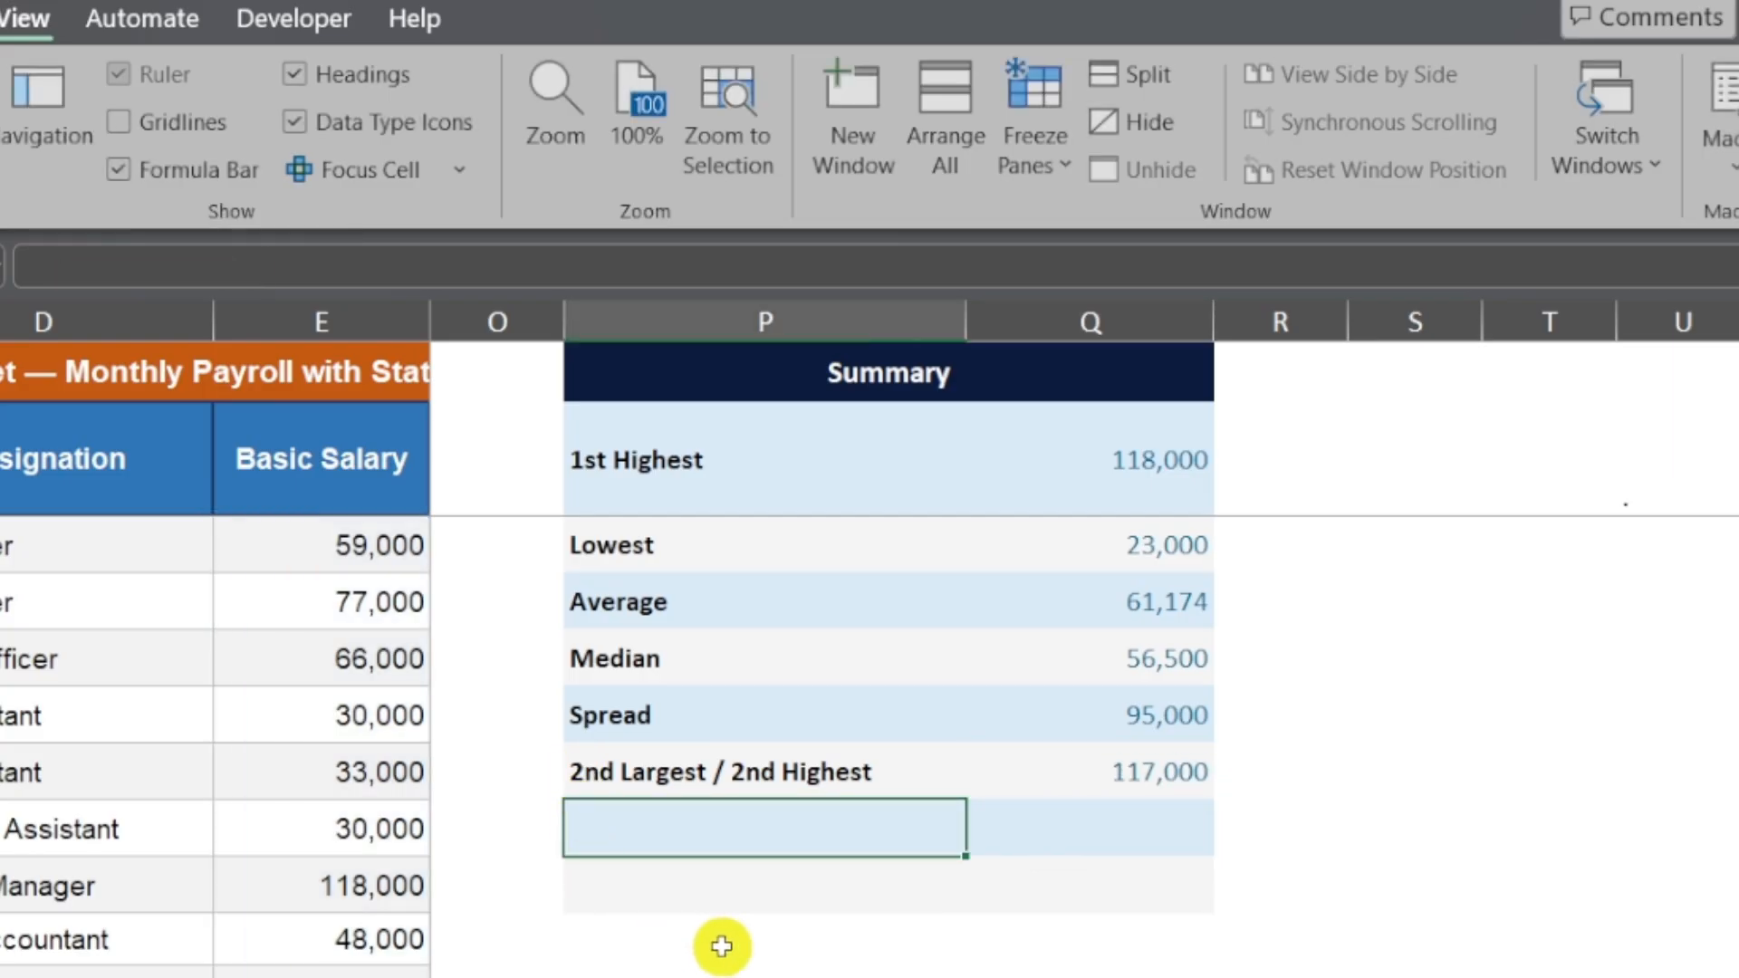
# Try other ranks in Q7's LARGE formula by changing its k argument to 3, 4 and 5
pyautogui.doubleClick(1157, 768)
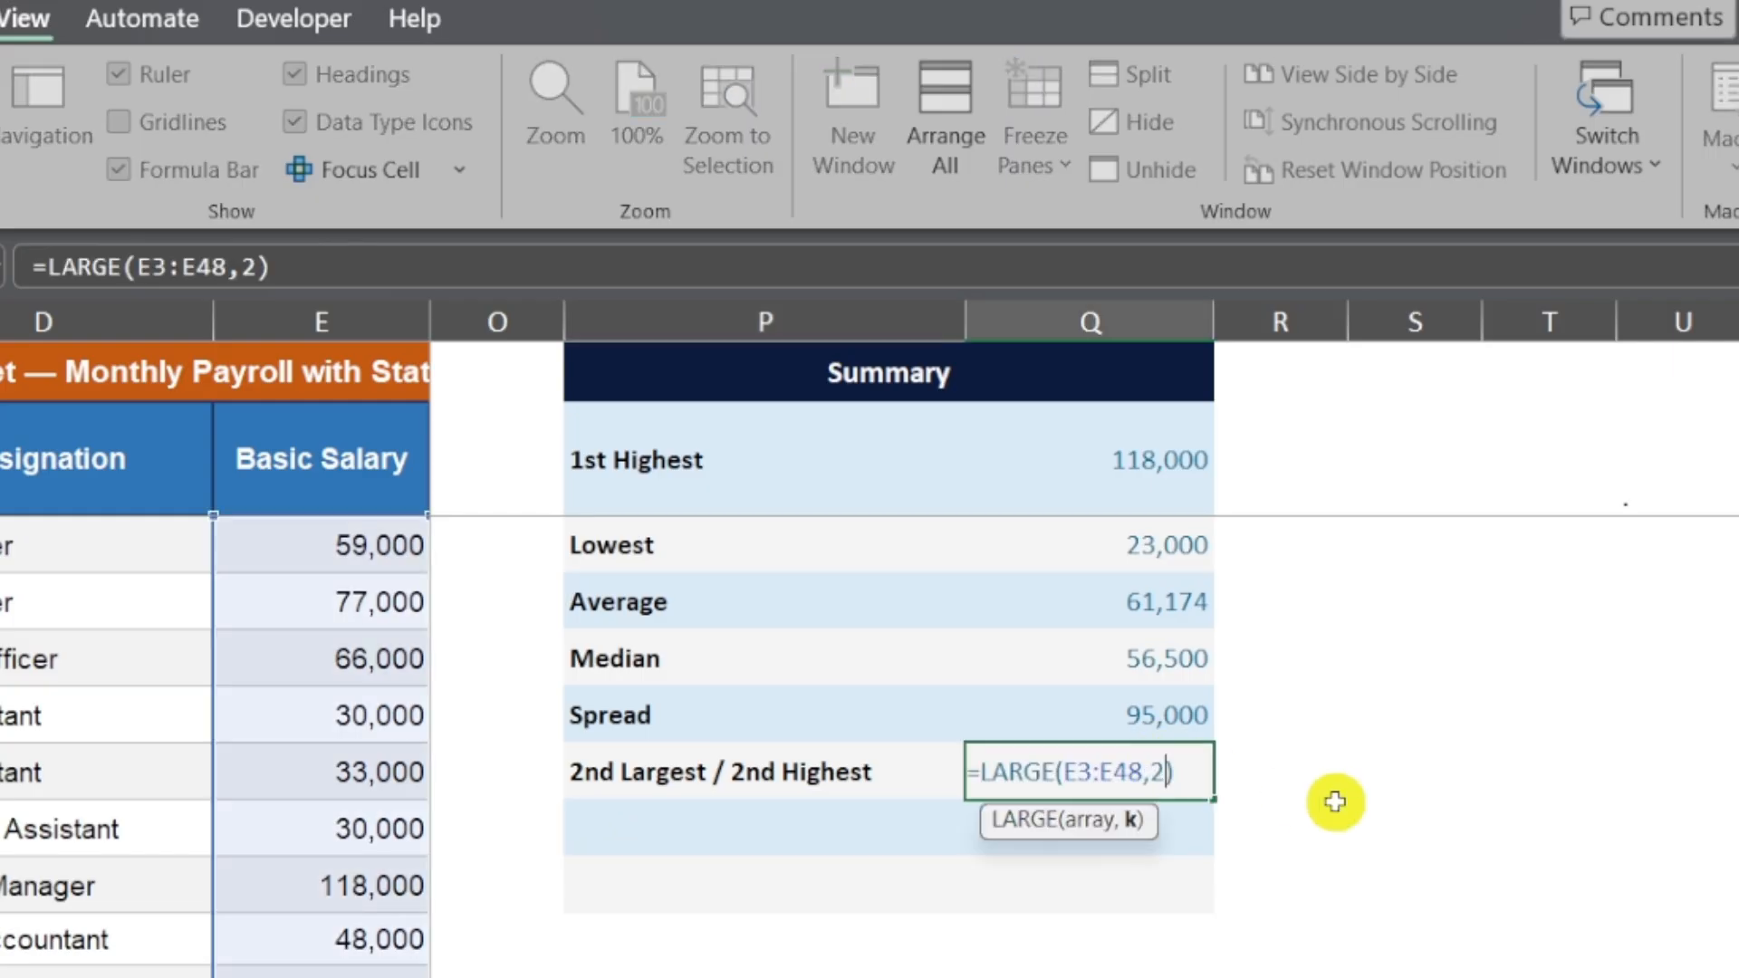
pyautogui.press('BackSpace')
pyautogui.write('3')
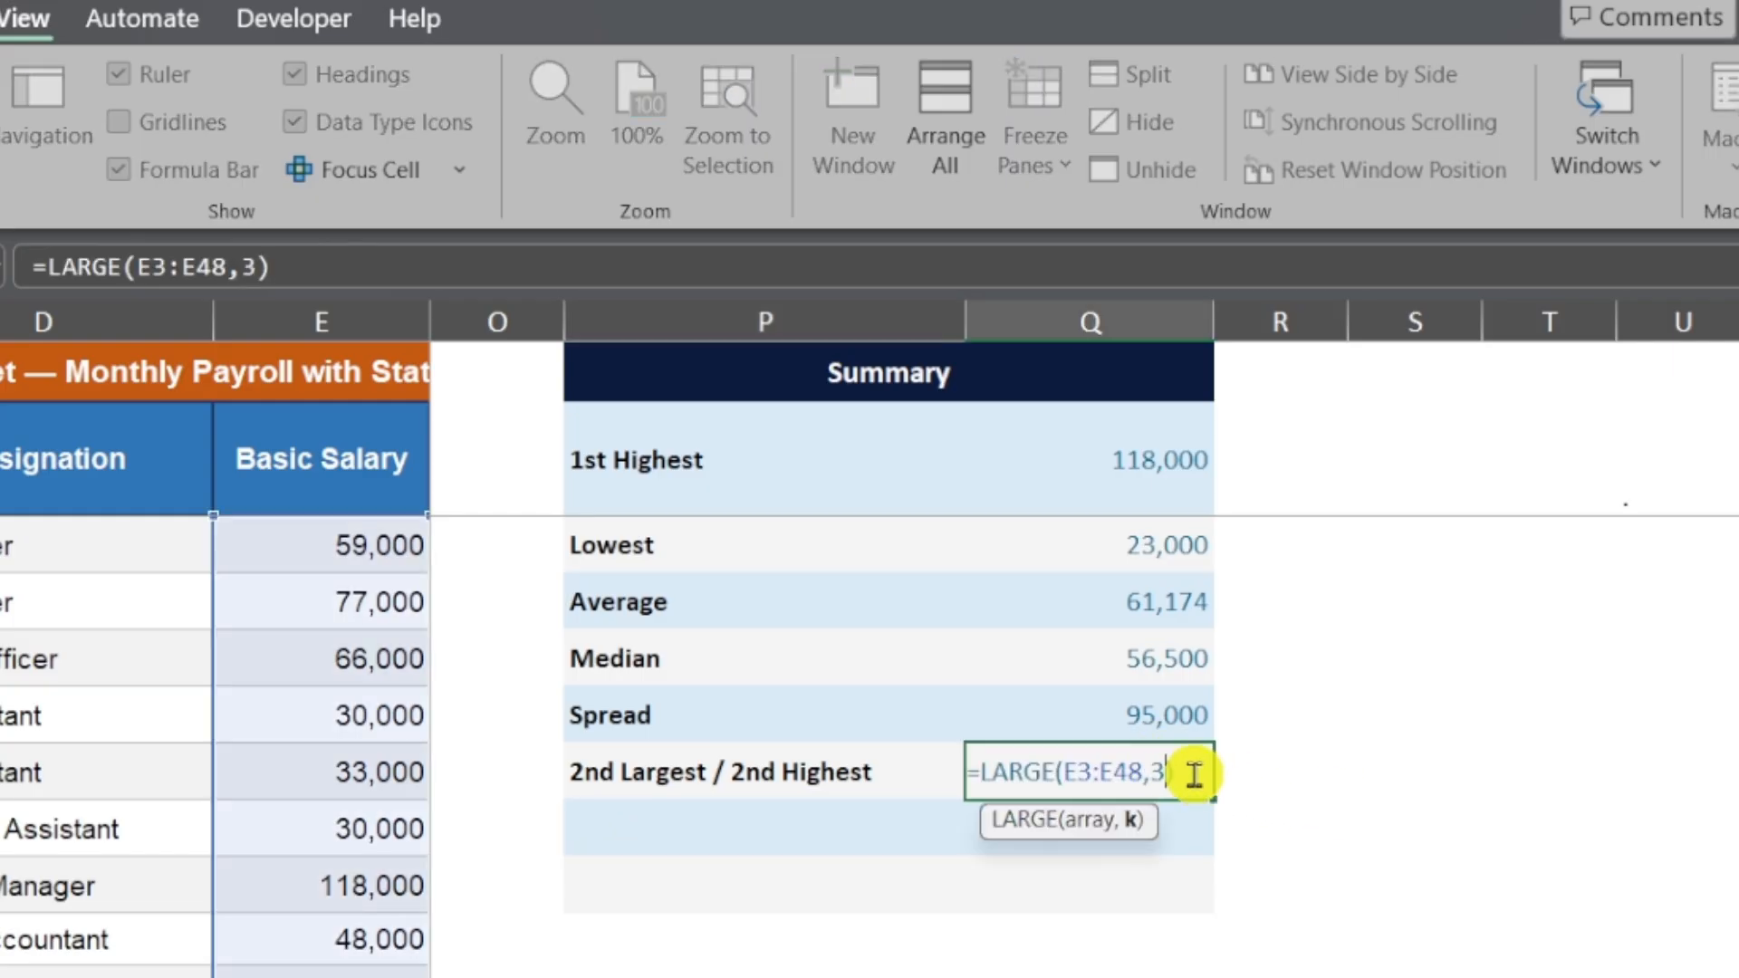
pyautogui.press('Return')
pyautogui.click(1192, 771)
pyautogui.doubleClick(1188, 772)
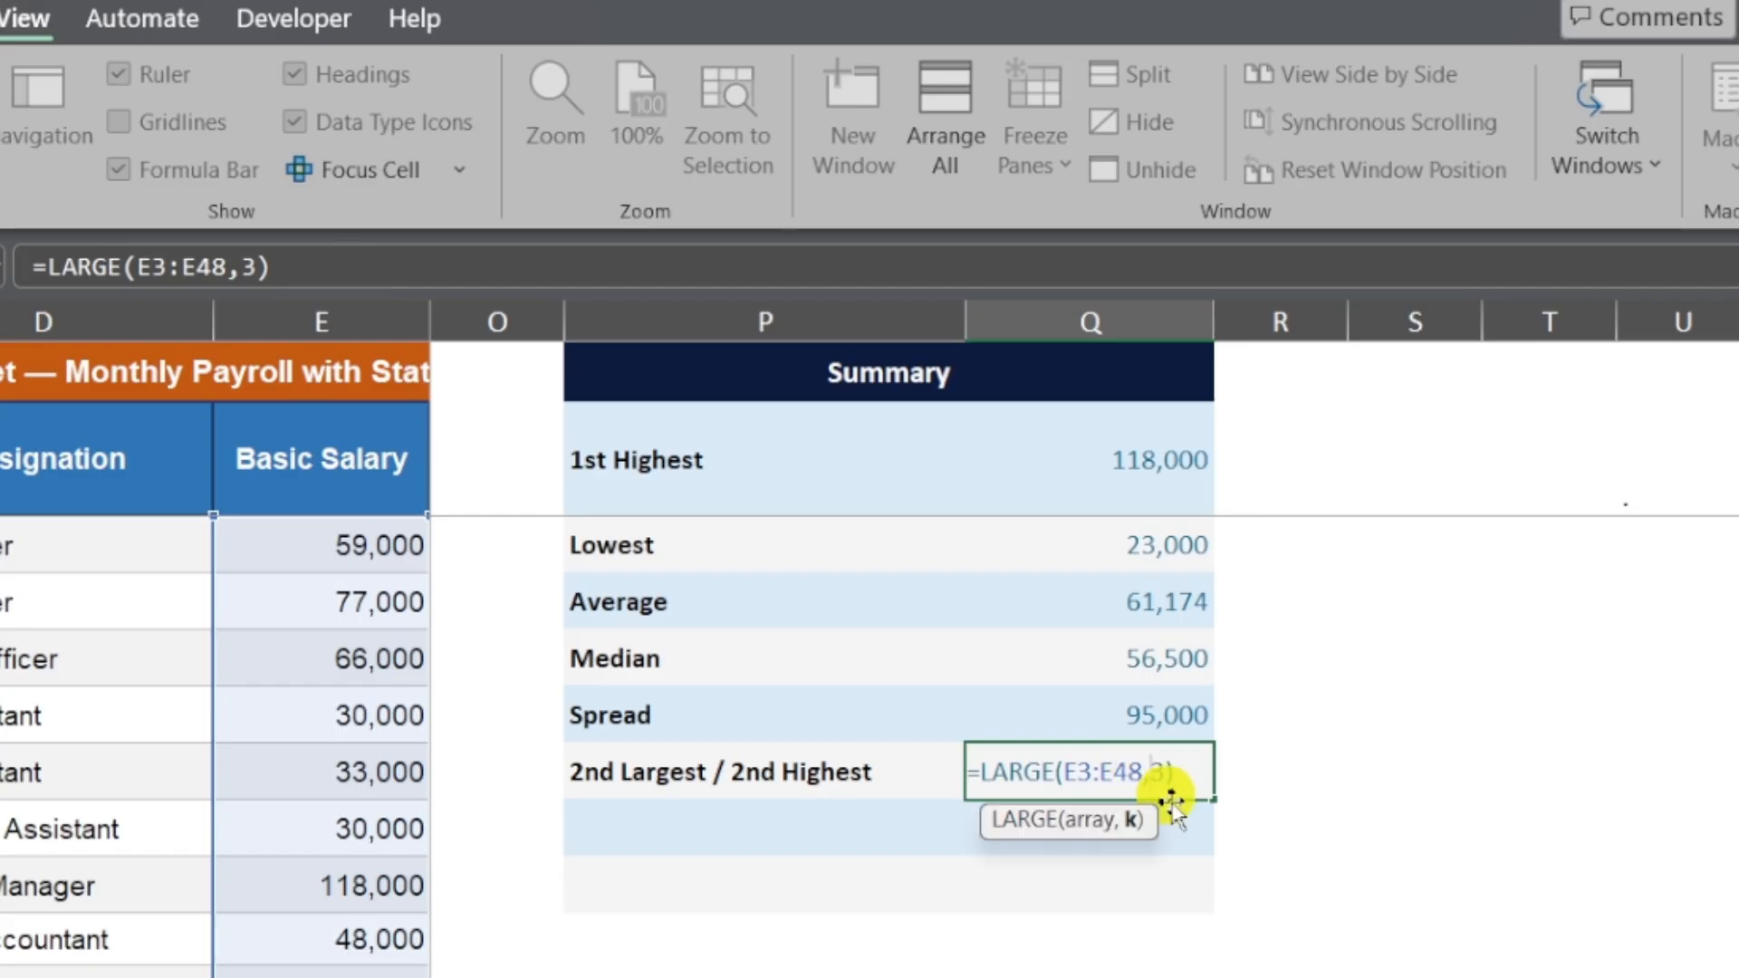
pyautogui.press('BackSpace')
pyautogui.write('4')
pyautogui.press('Return')
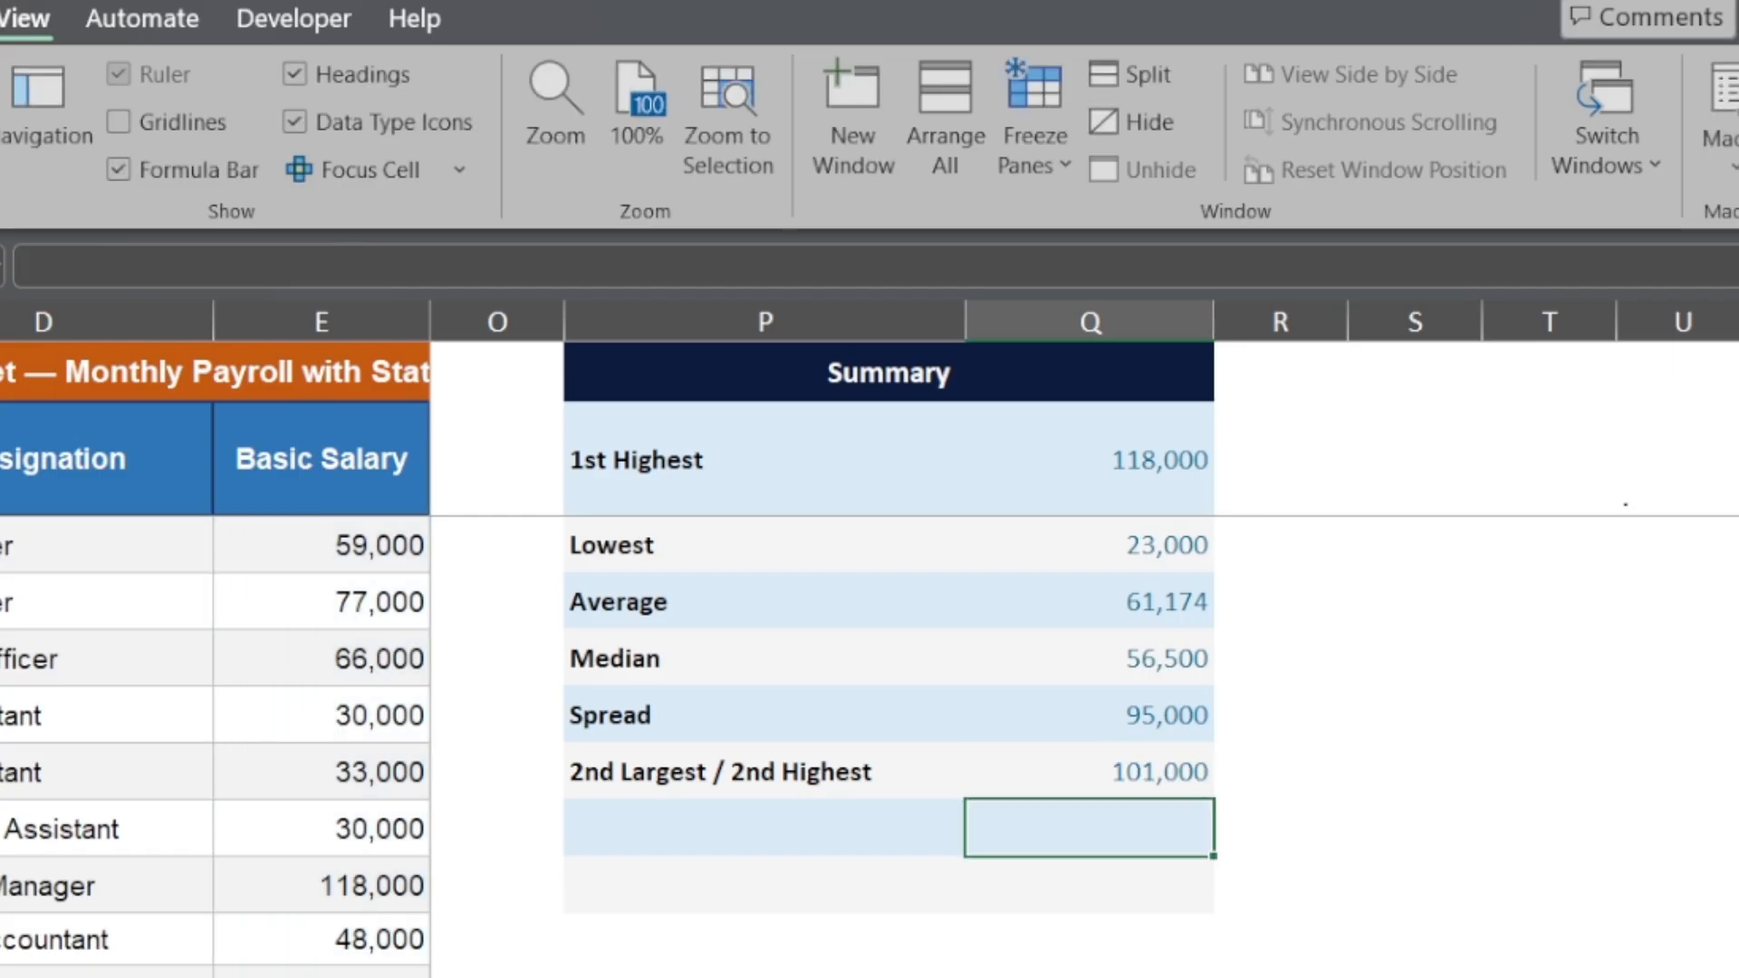
# Enter =SMALL(E3:E48,2) in Q8 to return the second-lowest basic salary
pyautogui.write('=SMALL(')
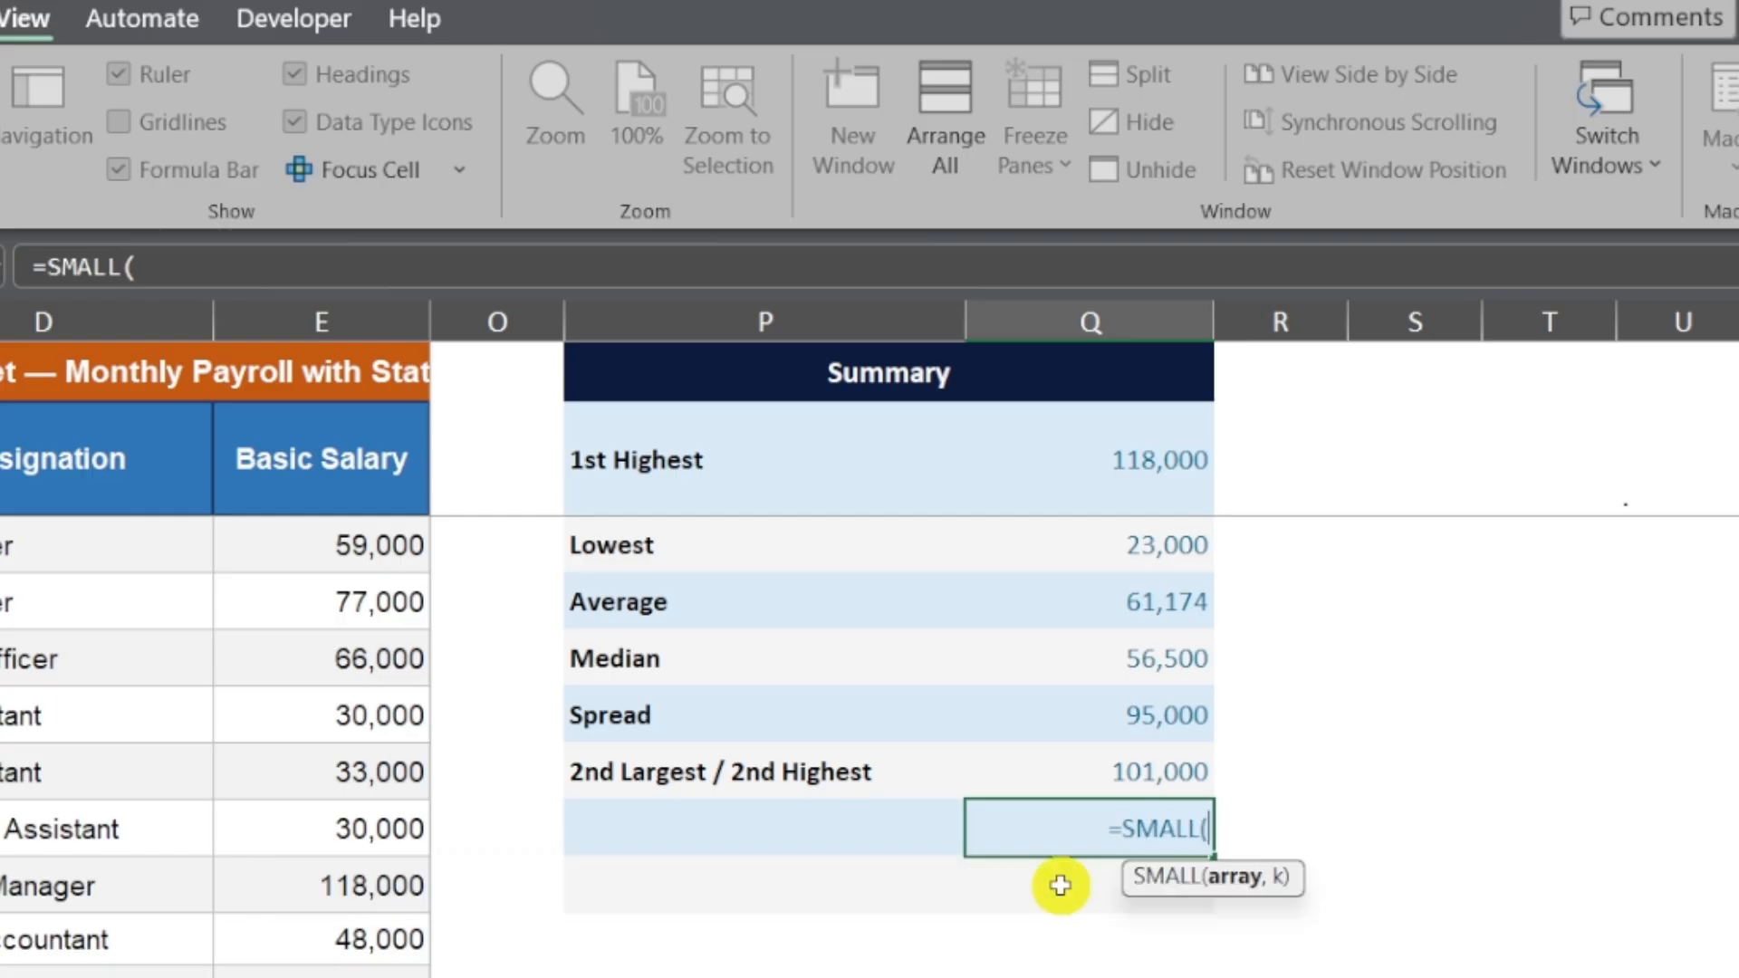
pyautogui.write('E3')
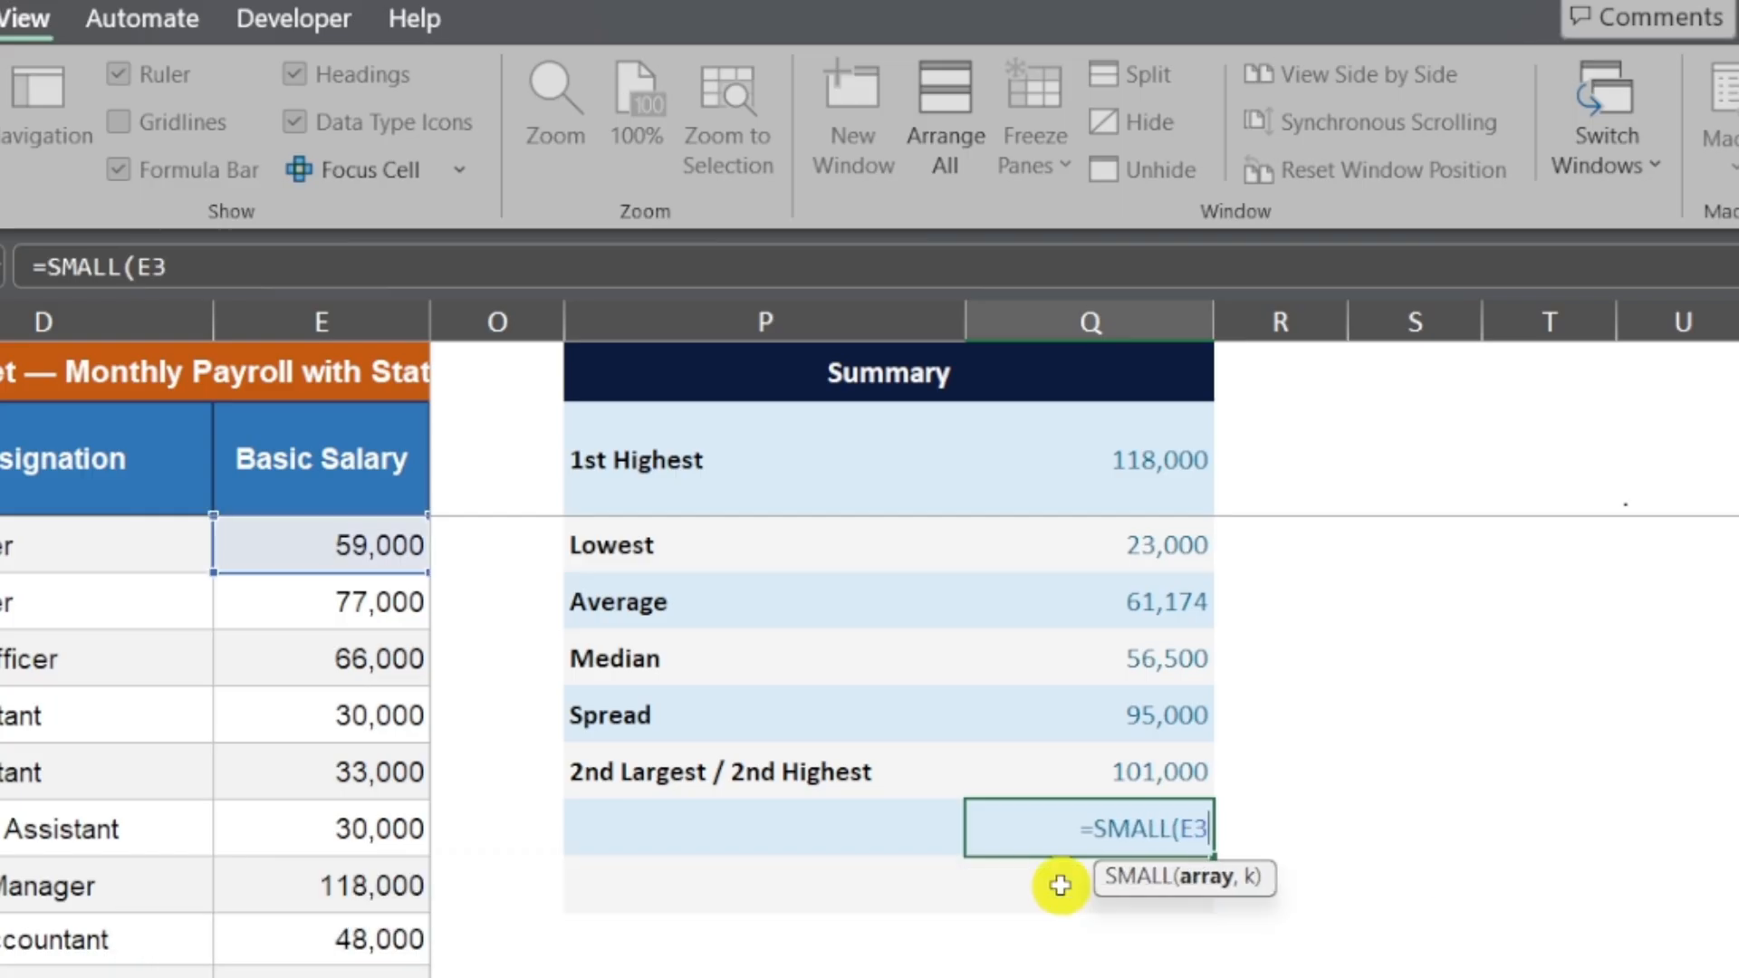
pyautogui.write(':E4')
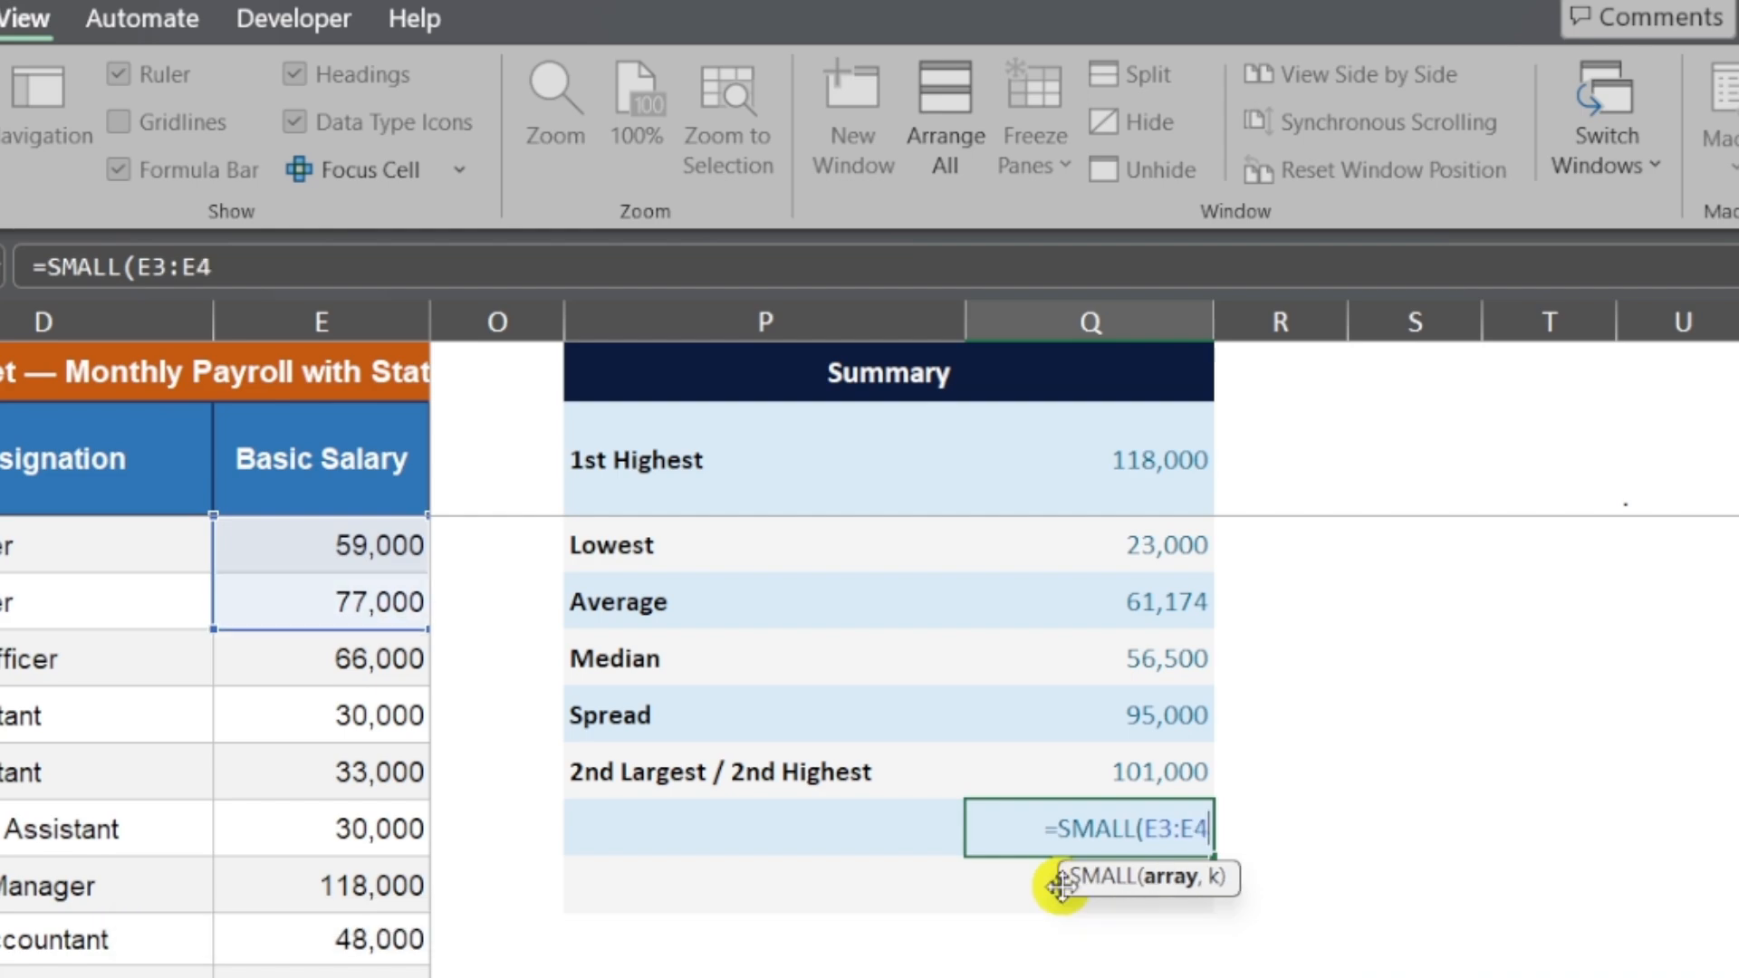
pyautogui.write('8,2')
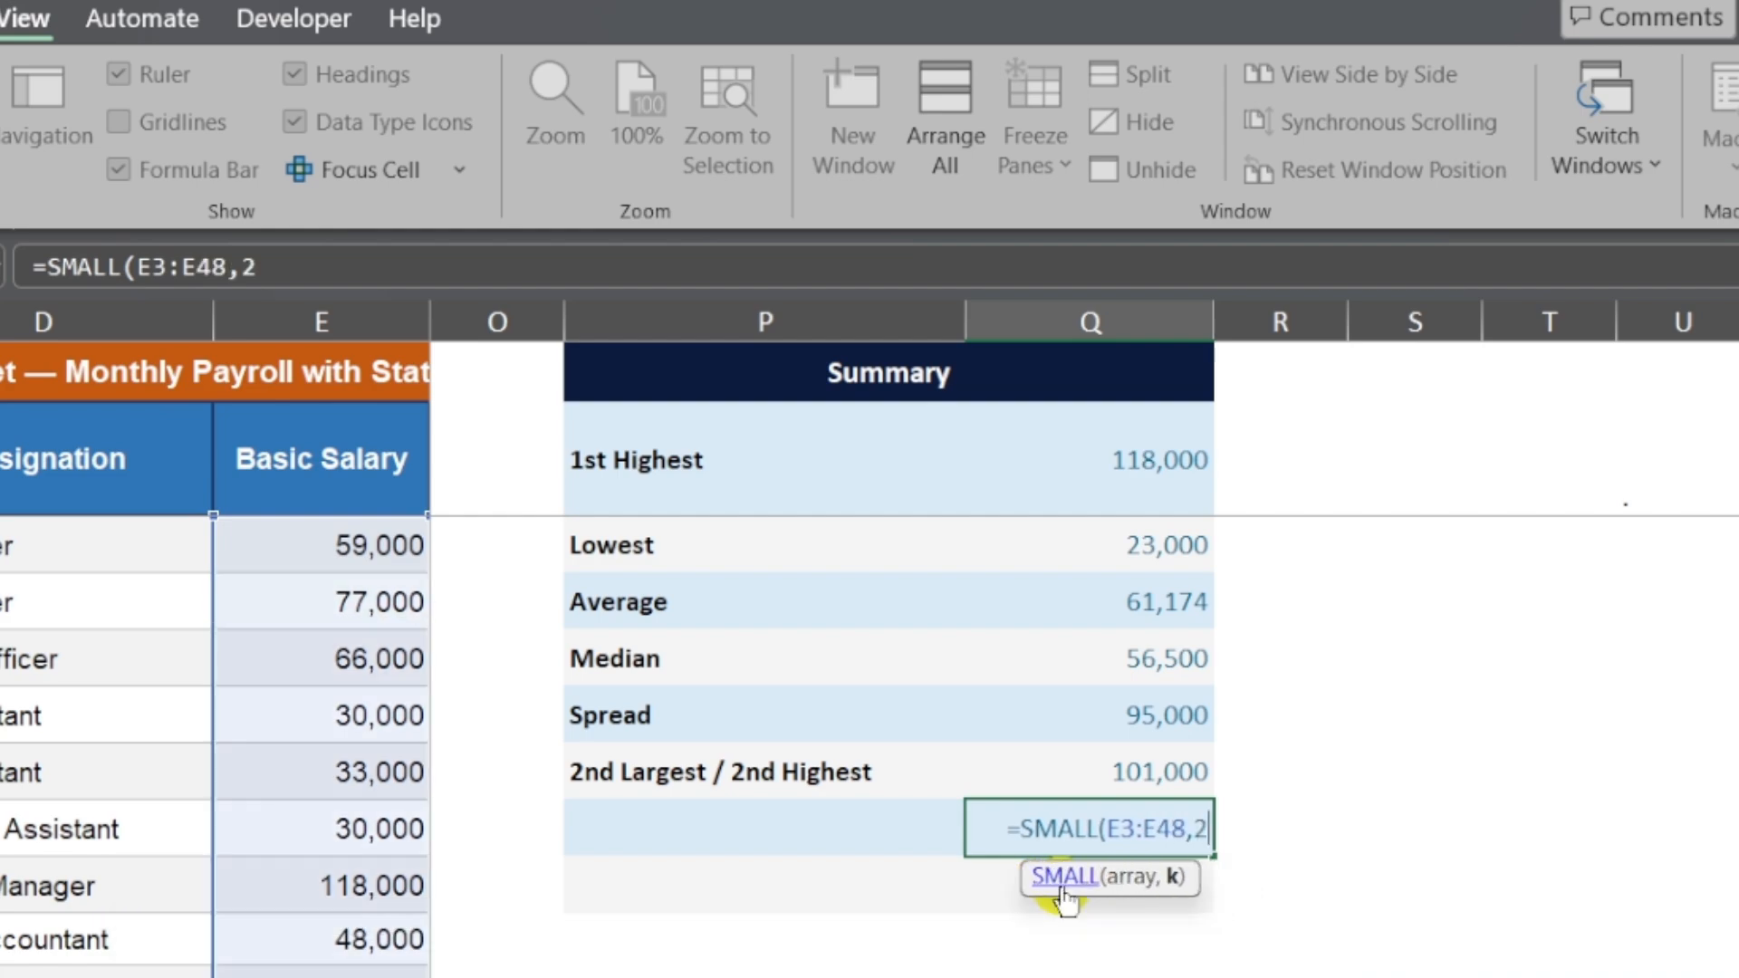
pyautogui.press('Return')
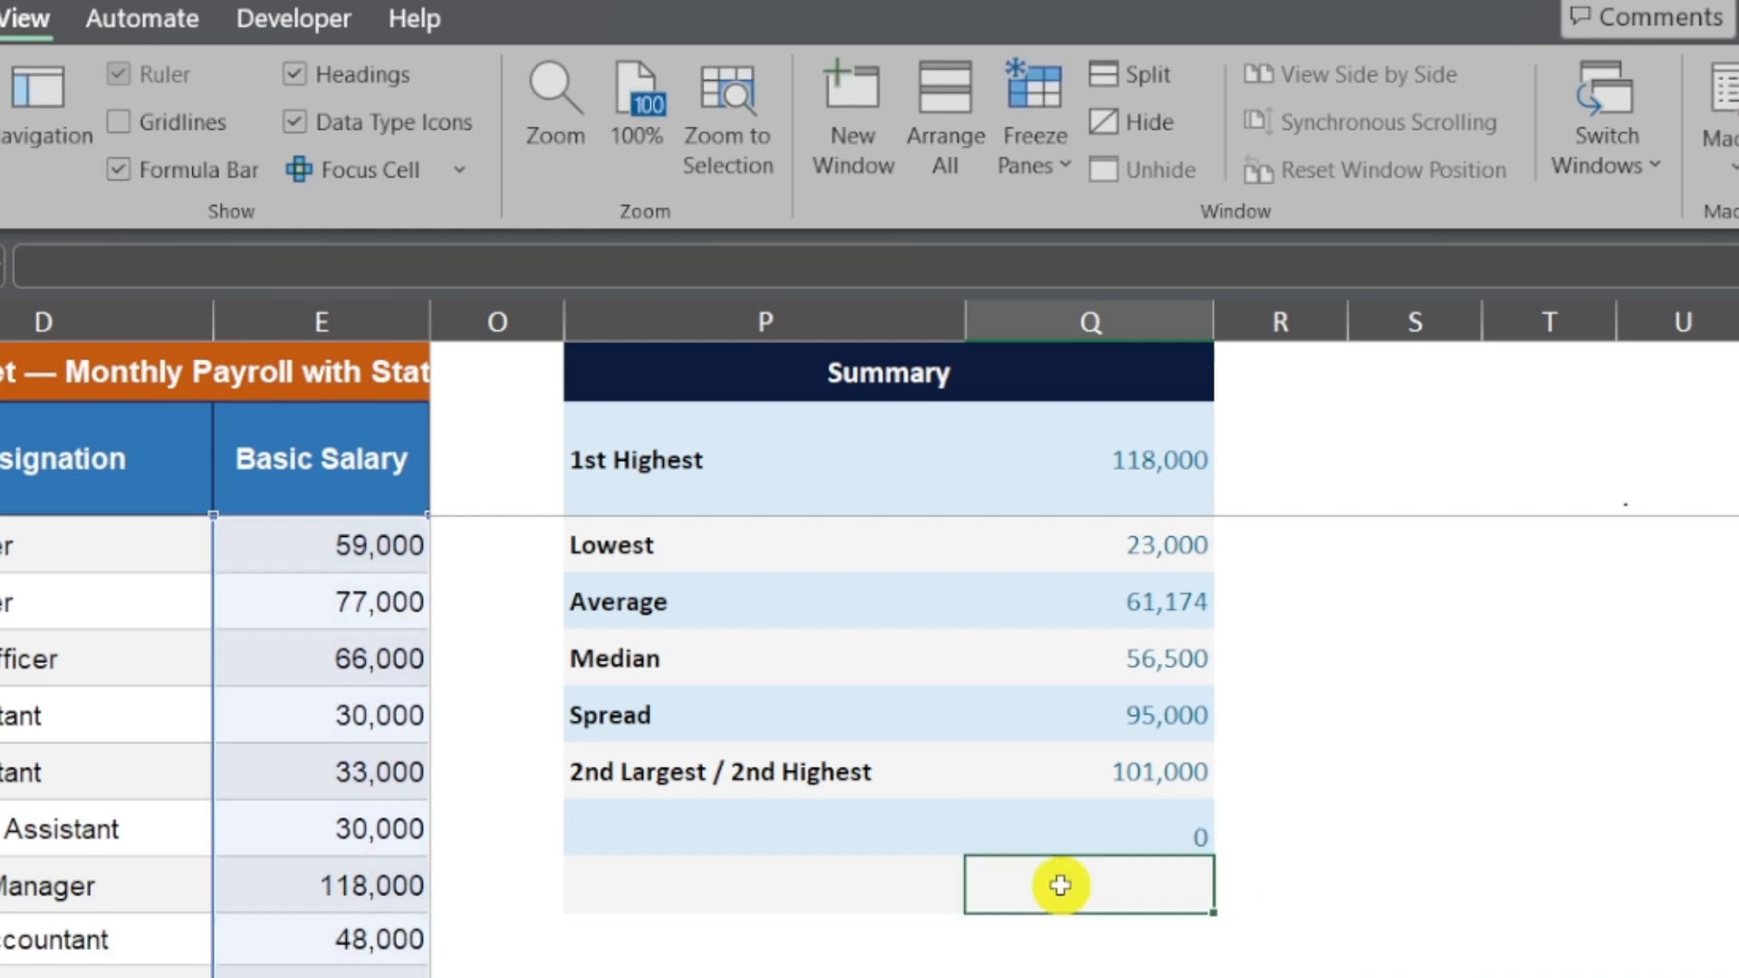
# Examine the array and k arguments of the SMALL formula in Q8 without editing it
pyautogui.doubleClick(1064, 826)
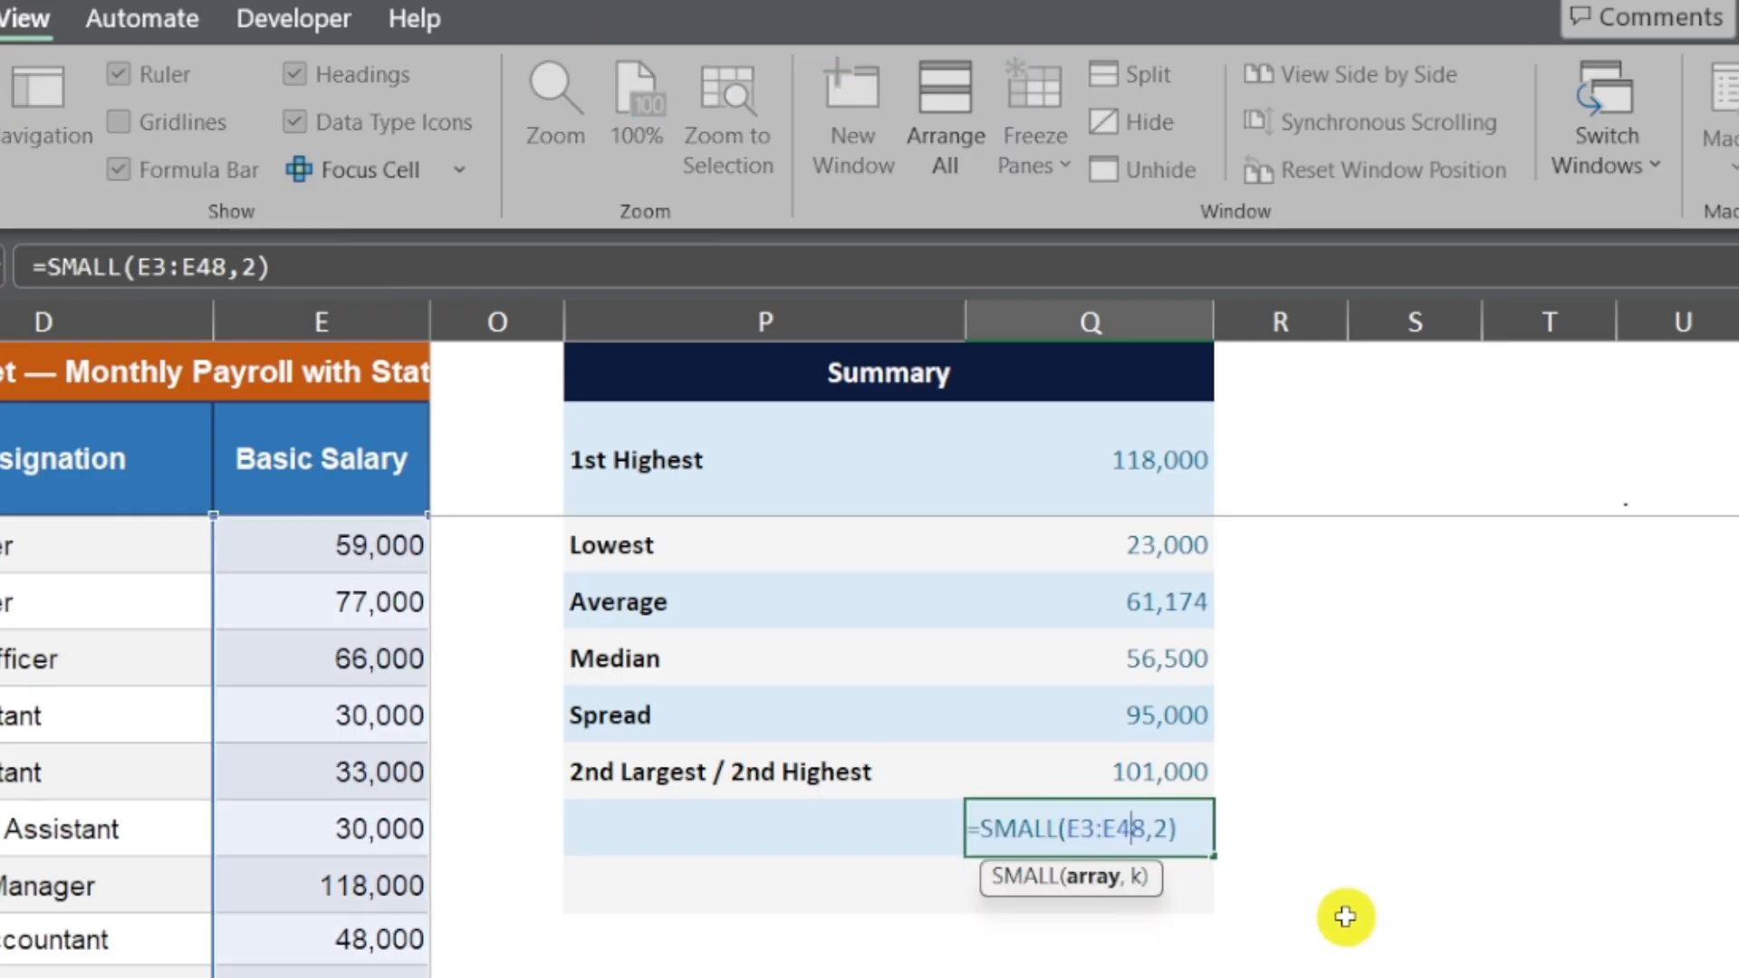
pyautogui.press('Right')
pyautogui.press('Right')
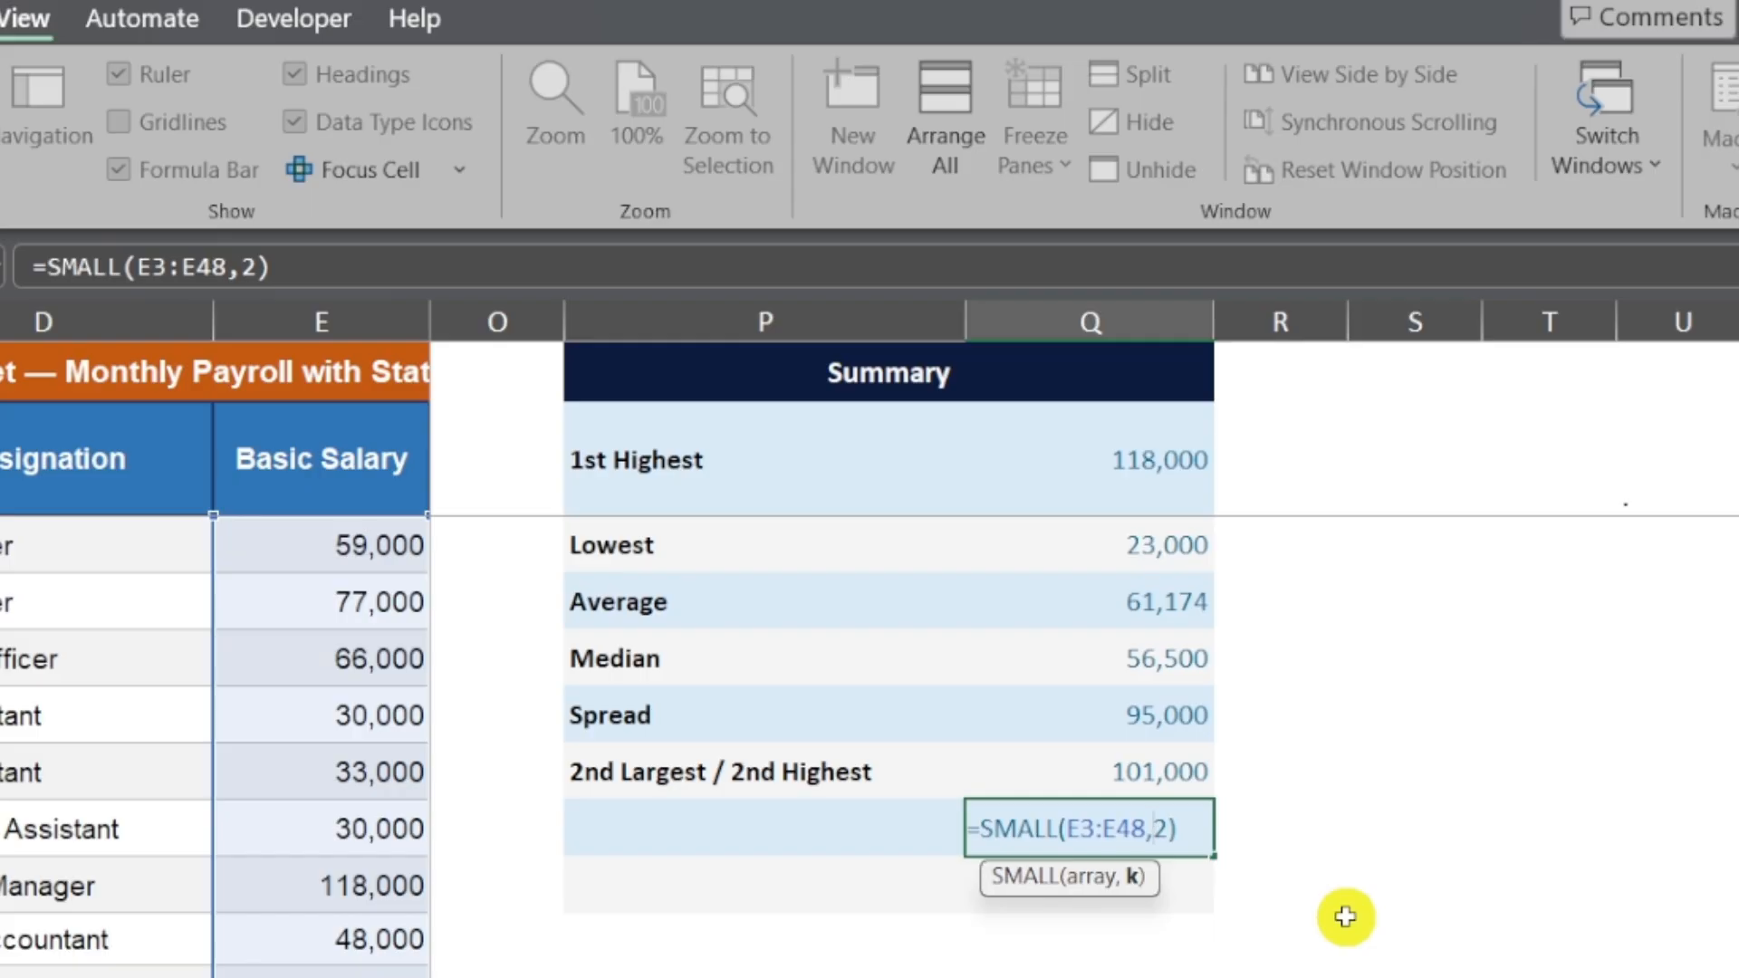
pyautogui.press('Escape')
# Clear the label and the LARGE and SMALL formulas from P7:Q8 of the Summary
pyautogui.press('Up')
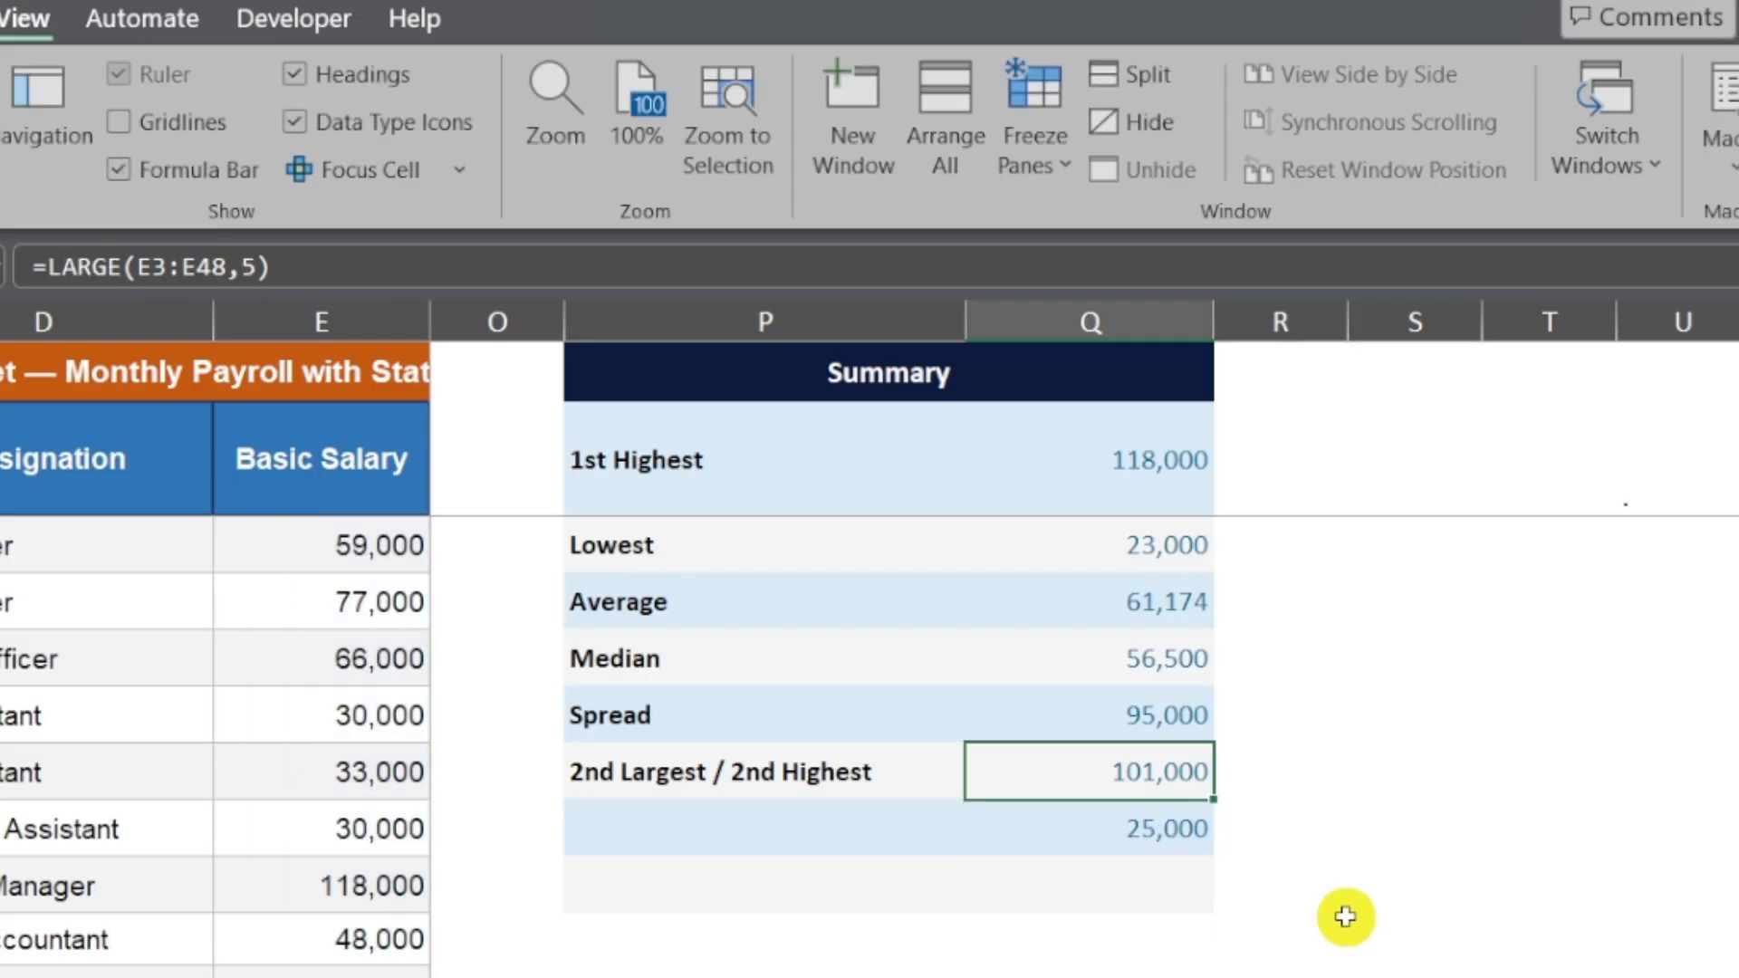
pyautogui.press('Left')
pyautogui.hotkey('shift', 'Right')
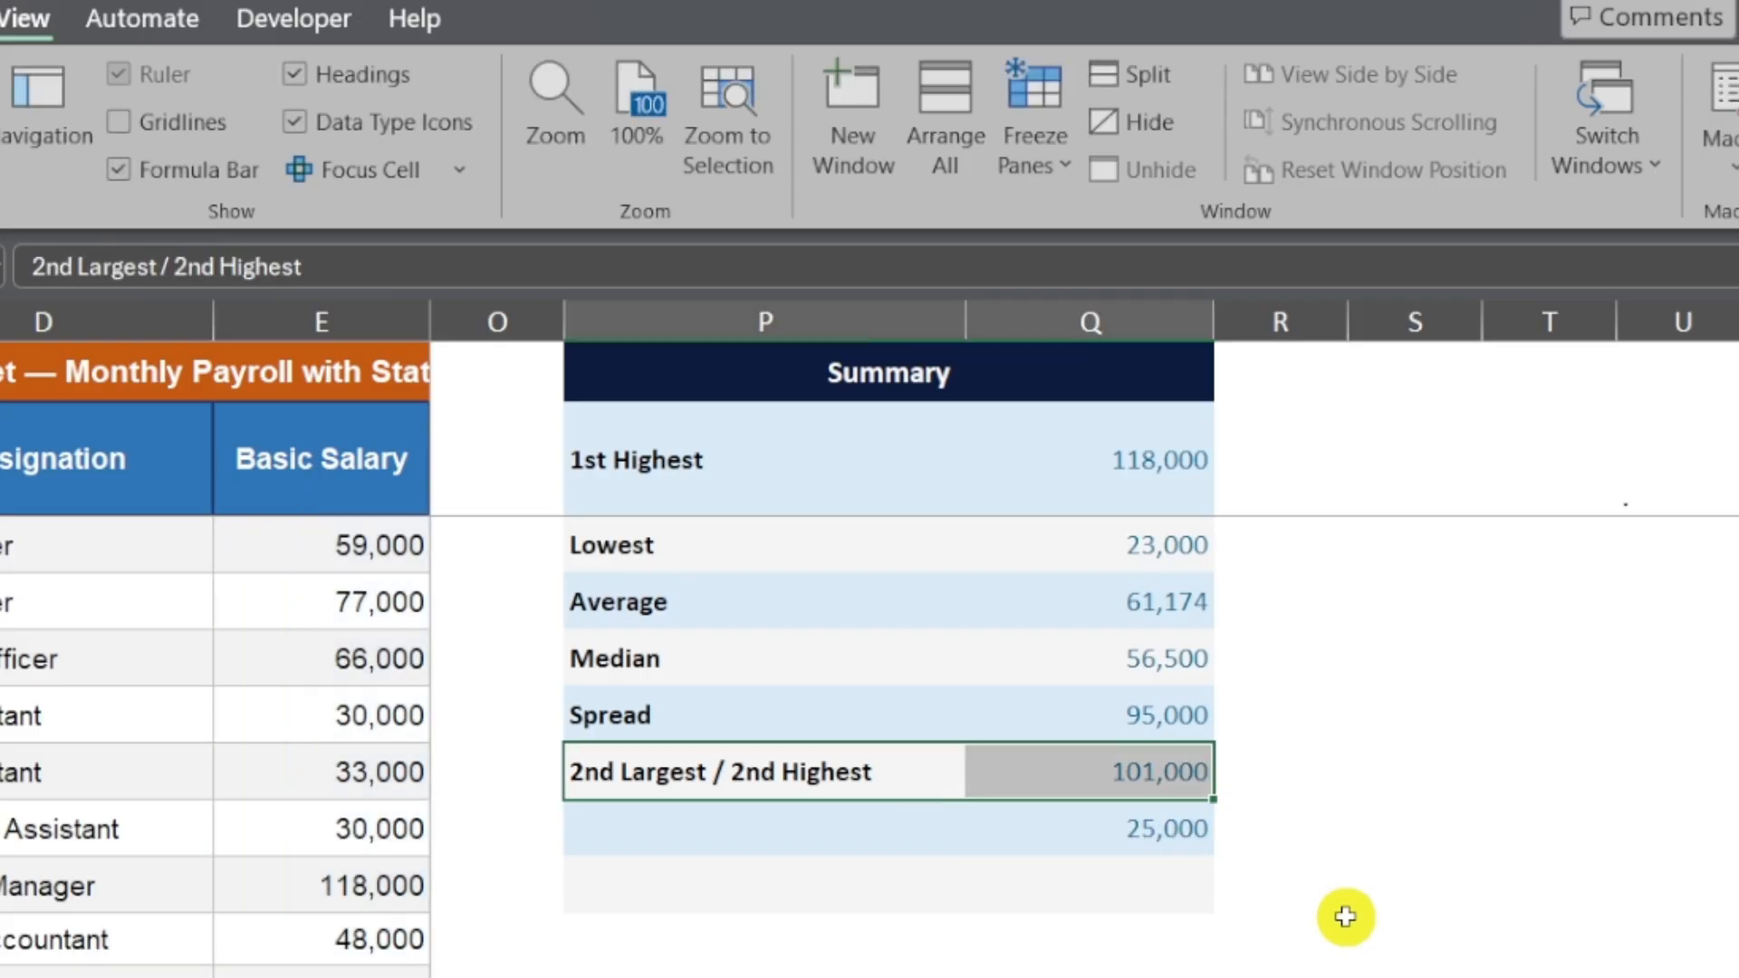
pyautogui.hotkey('shift', 'Down')
pyautogui.press('Delete')
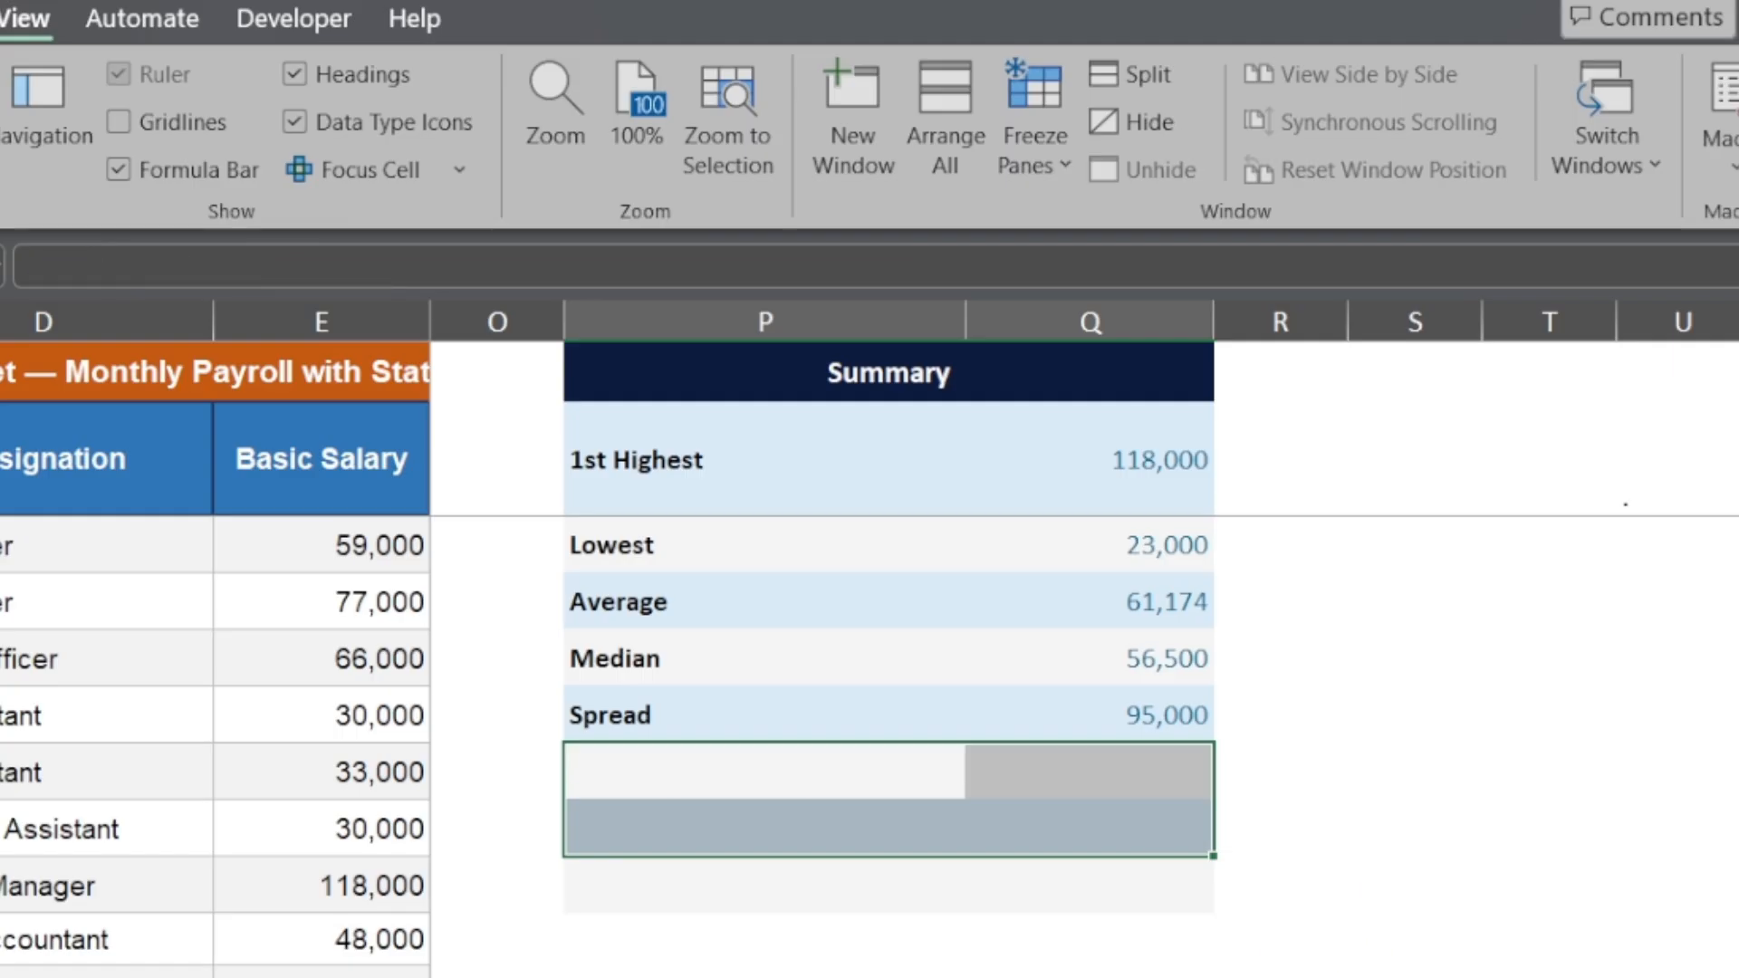
# Add the labels Highest, 2nd Highest and 3rd Highest in P7:P9 of the Summary
pyautogui.click(716, 781)
pyautogui.write('Highest')
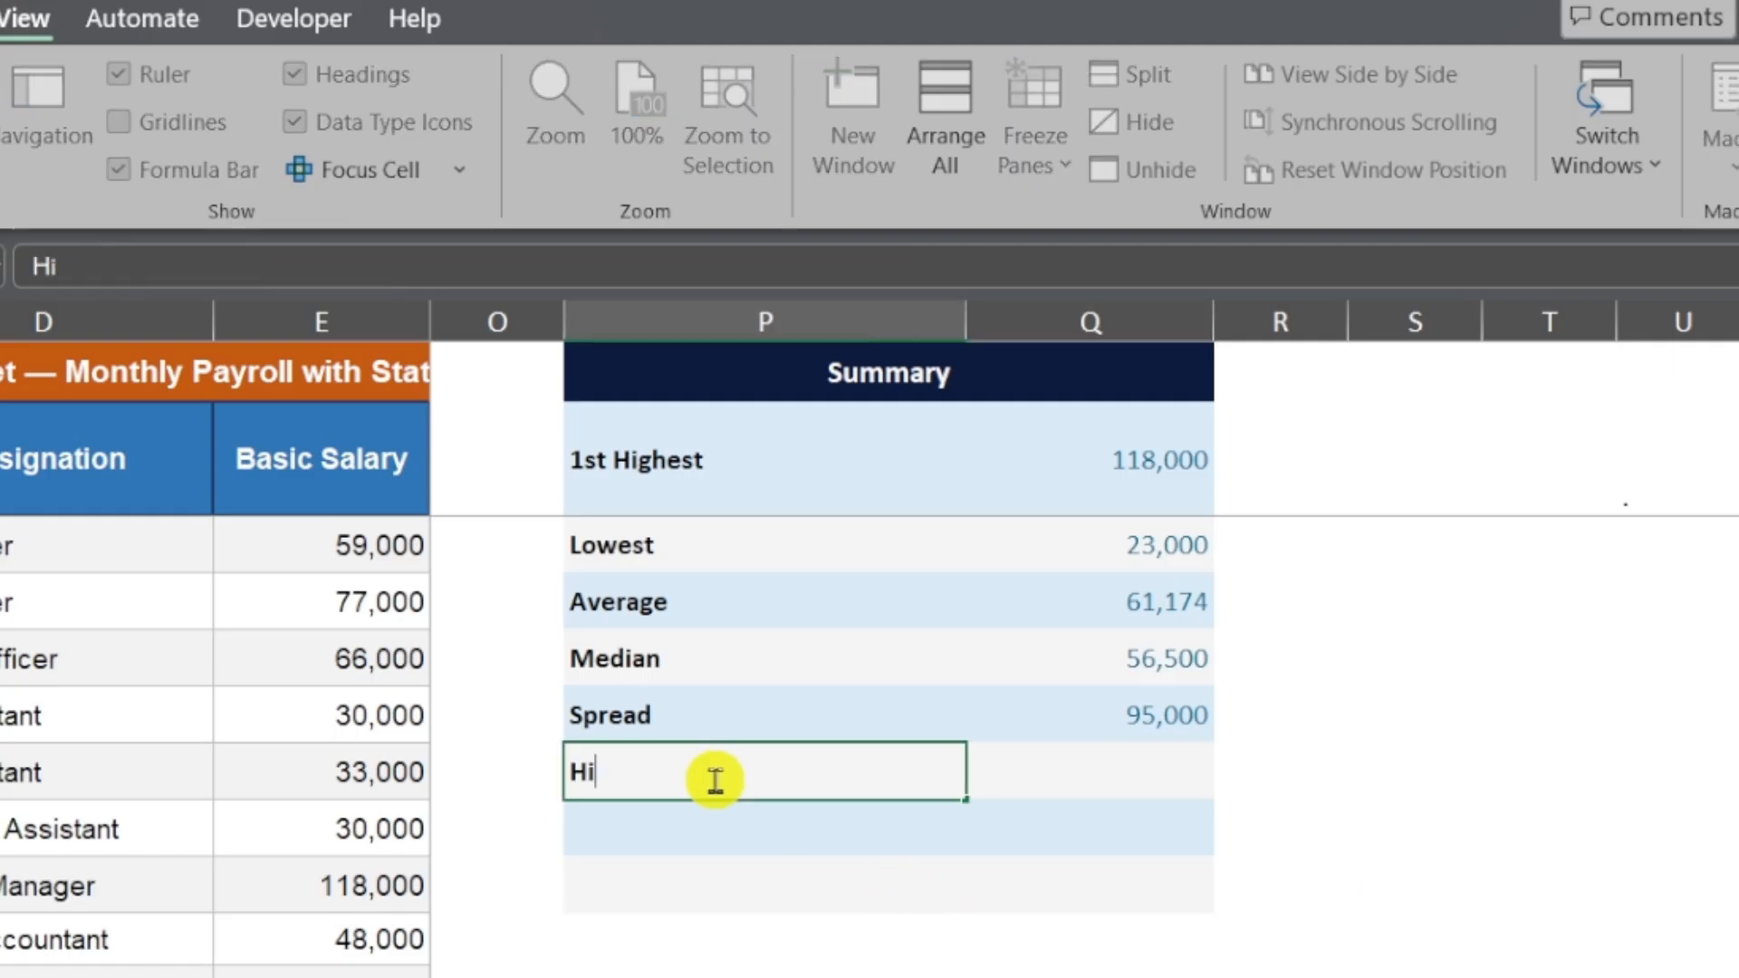
pyautogui.press('Return')
pyautogui.write('2nd')
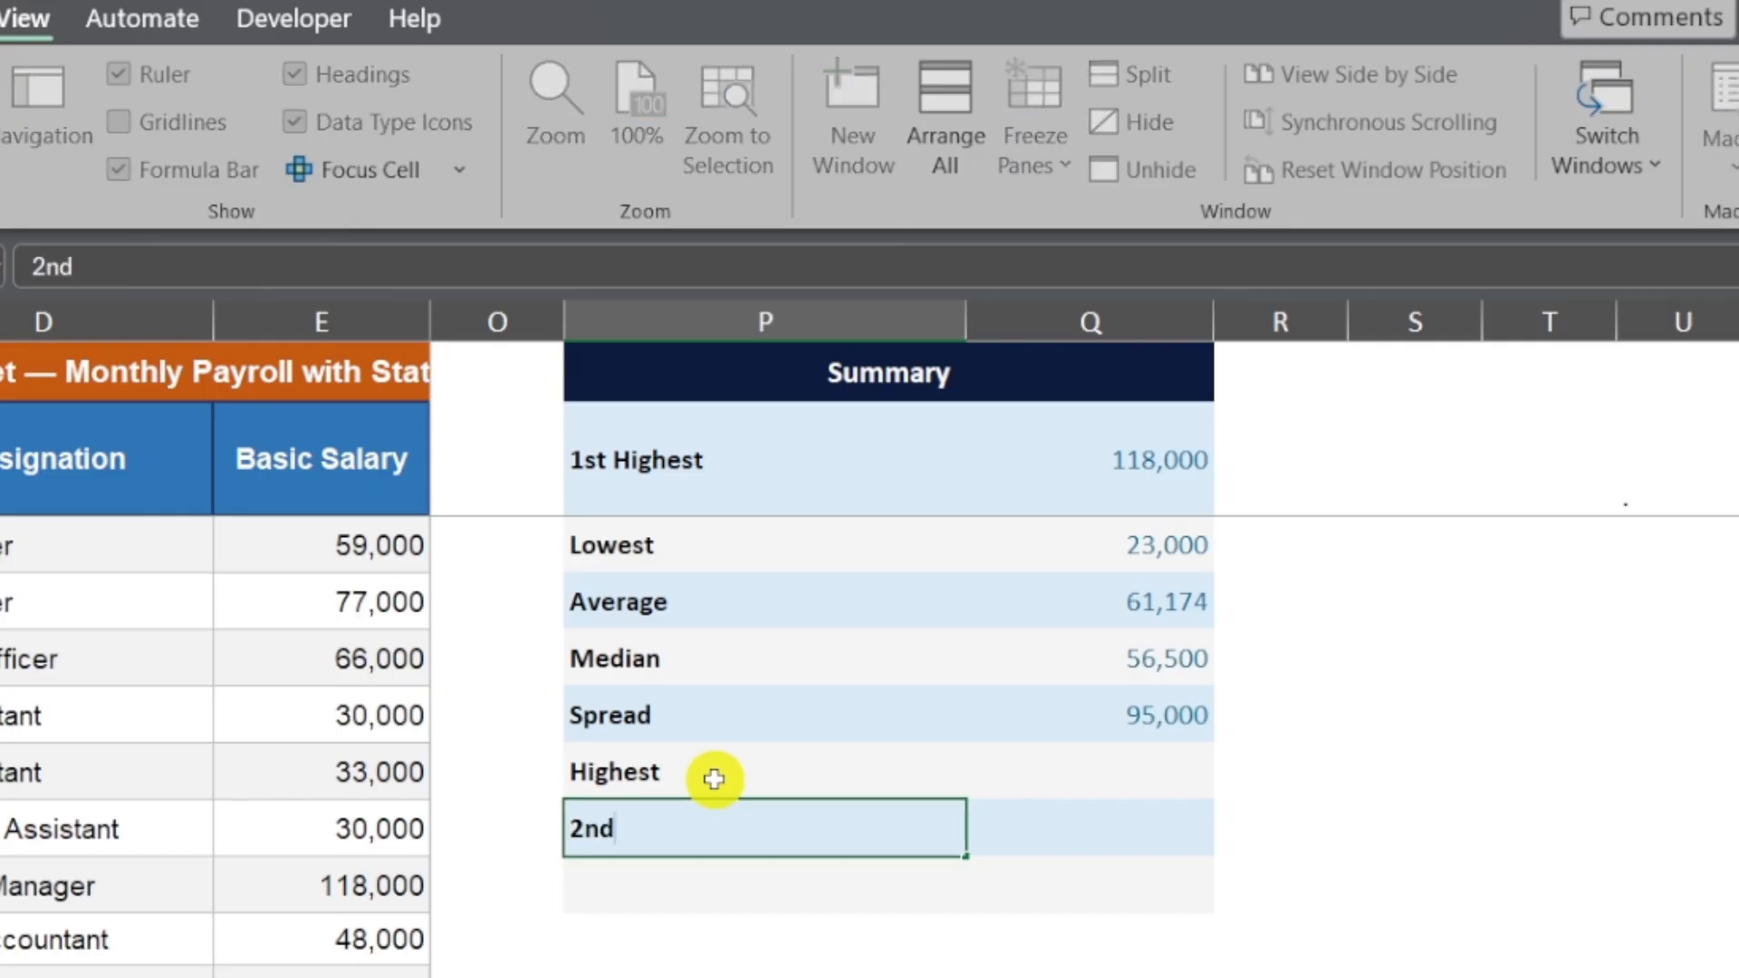
pyautogui.write(' Highest')
pyautogui.press('Return')
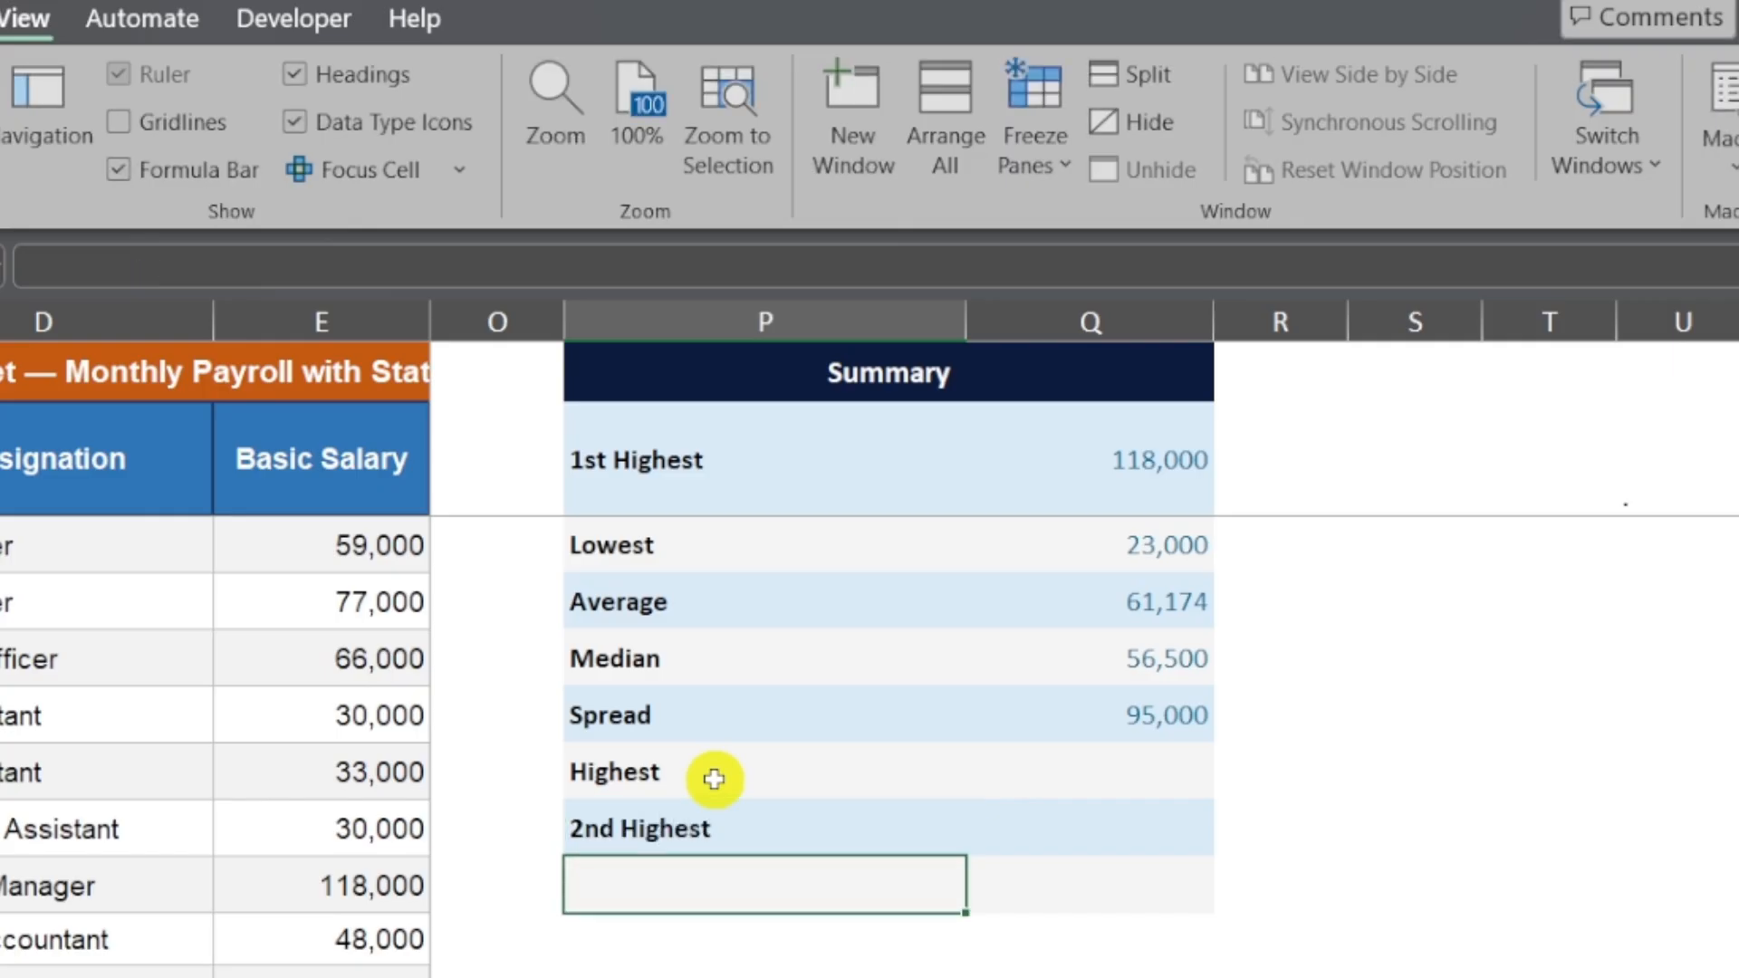
pyautogui.write('3rd Highest')
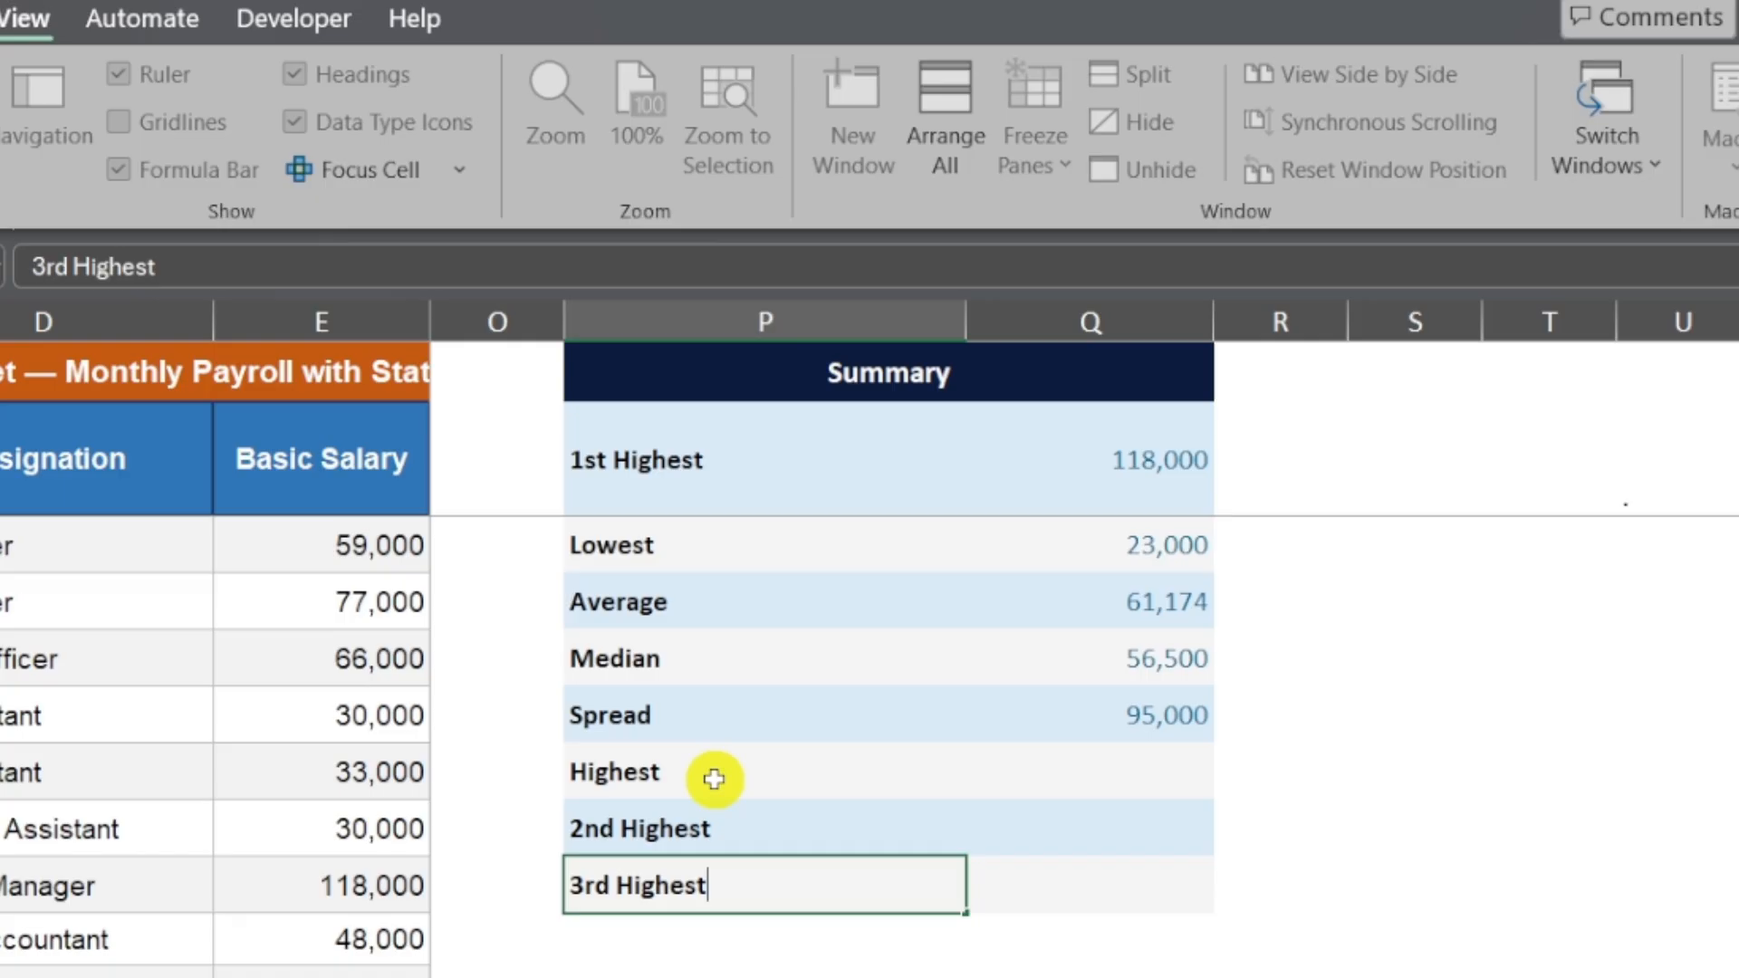
pyautogui.press('Return')
# Enter =LARGE(E3:E48,1) in Q7 for the Summary's Highest row below Spread
pyautogui.click(1190, 782)
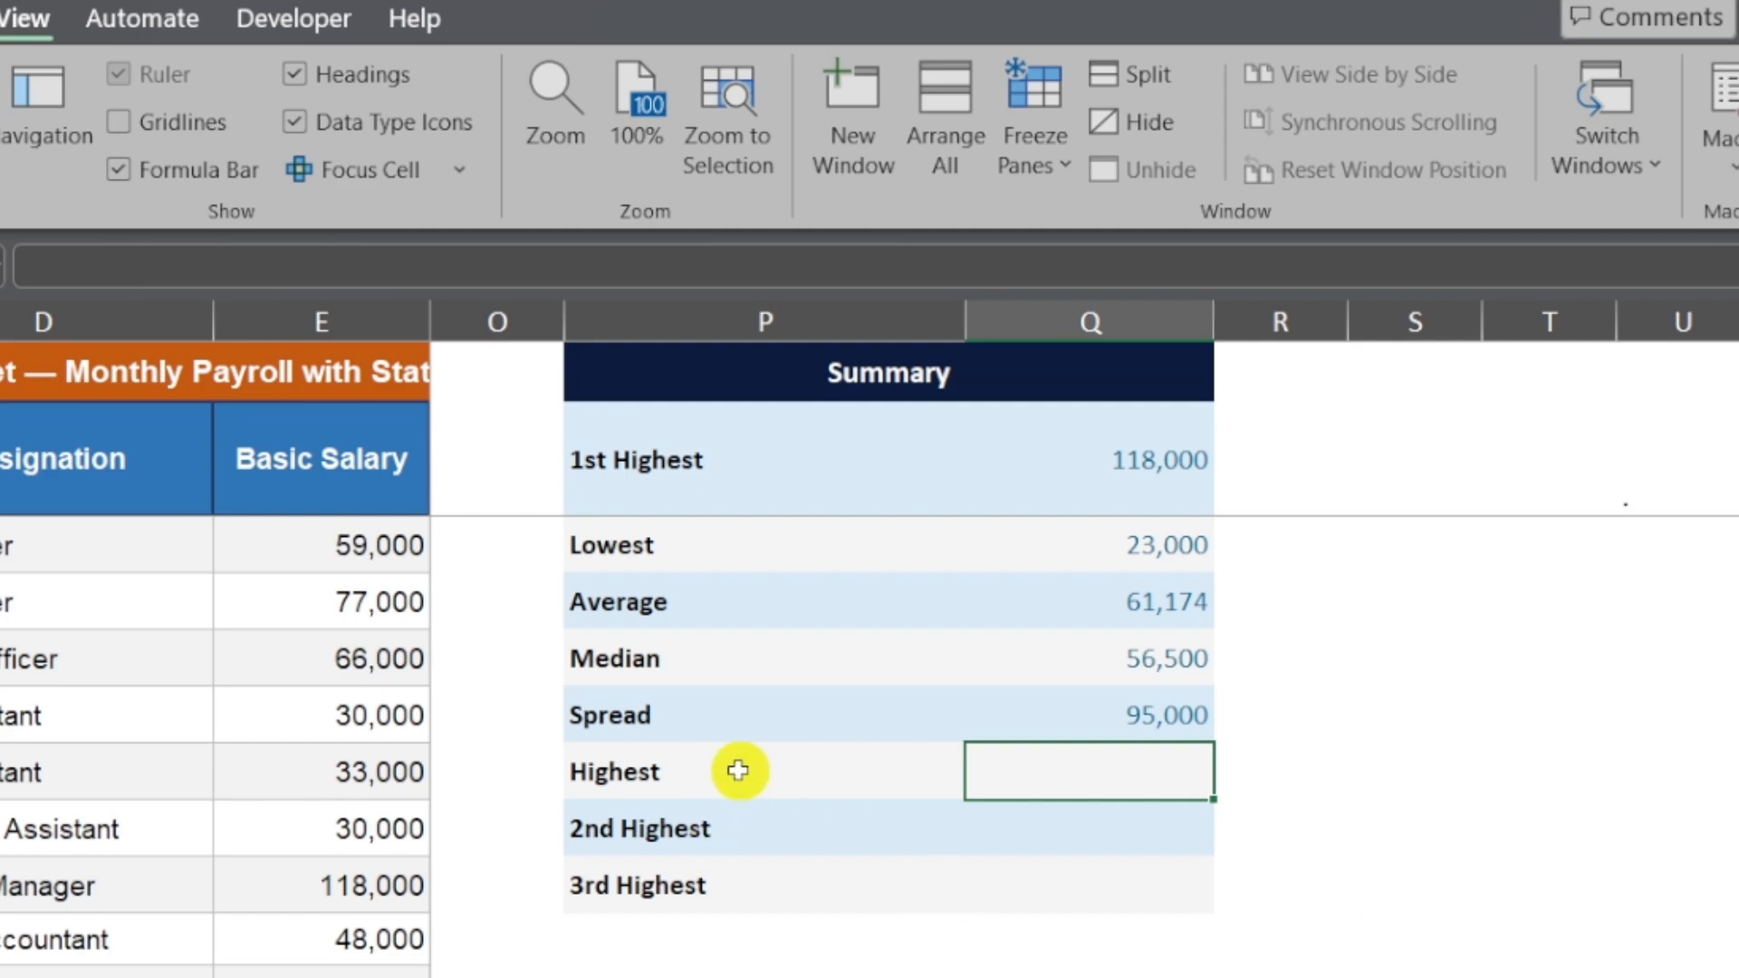
pyautogui.moveTo(687, 770); pyautogui.dragTo(1128, 894)
pyautogui.click(1089, 779)
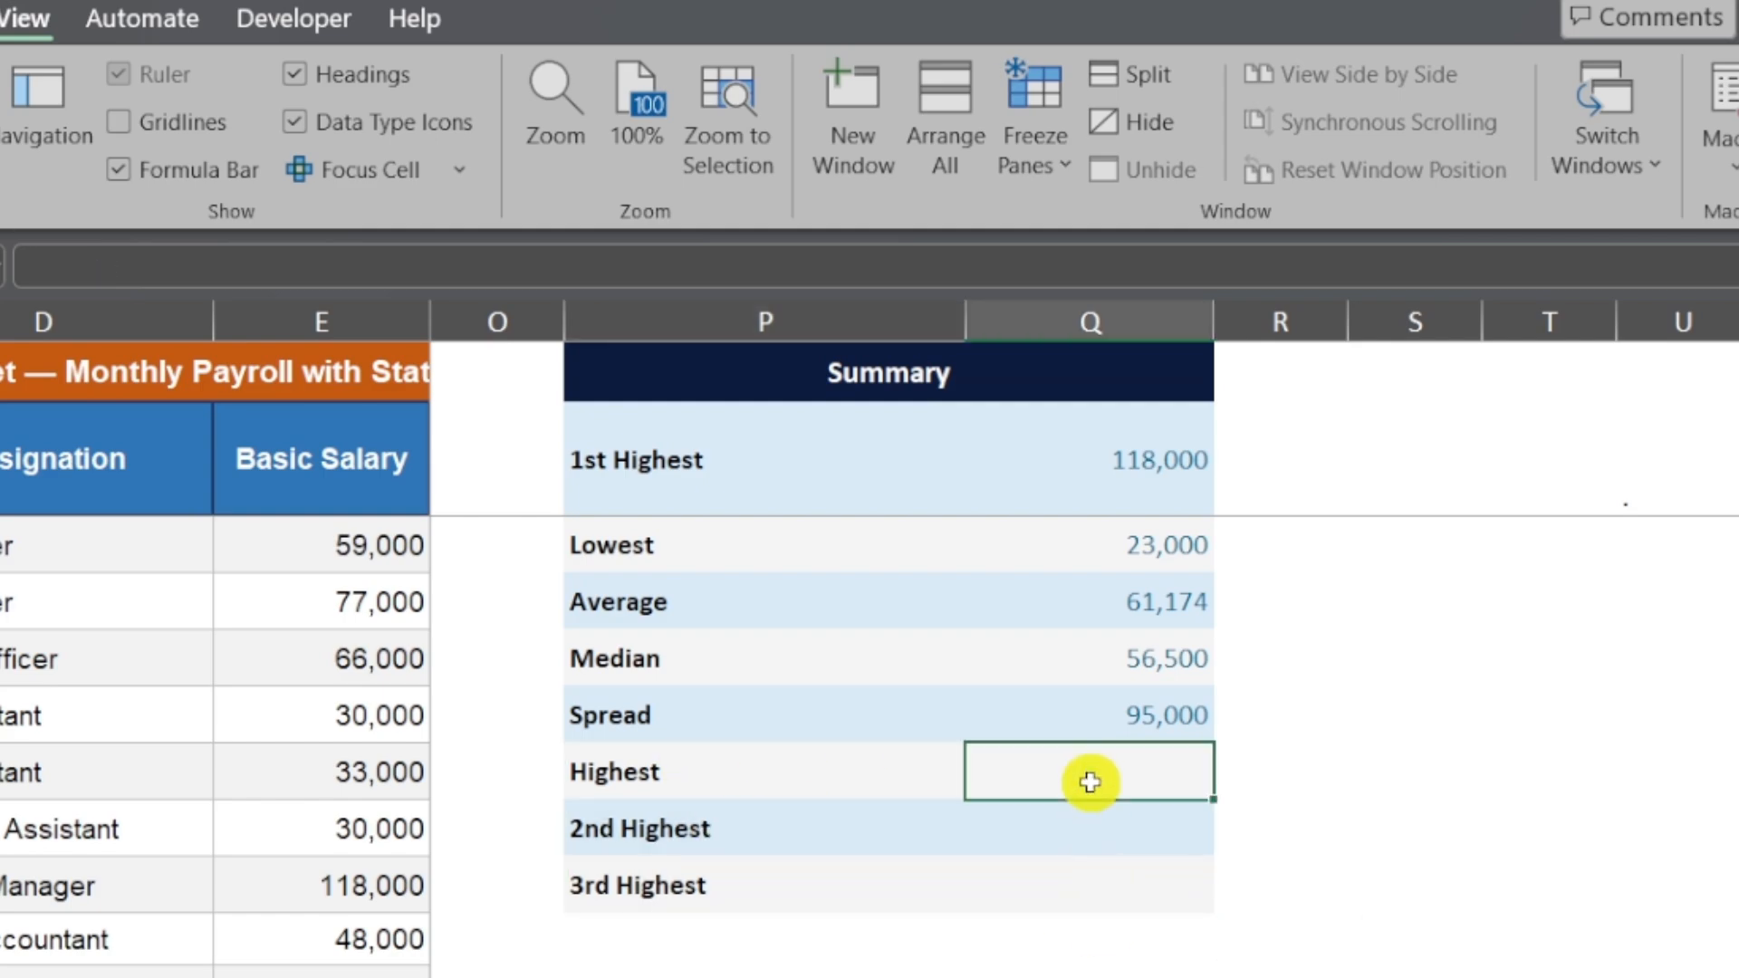
pyautogui.write('=LARGE)')
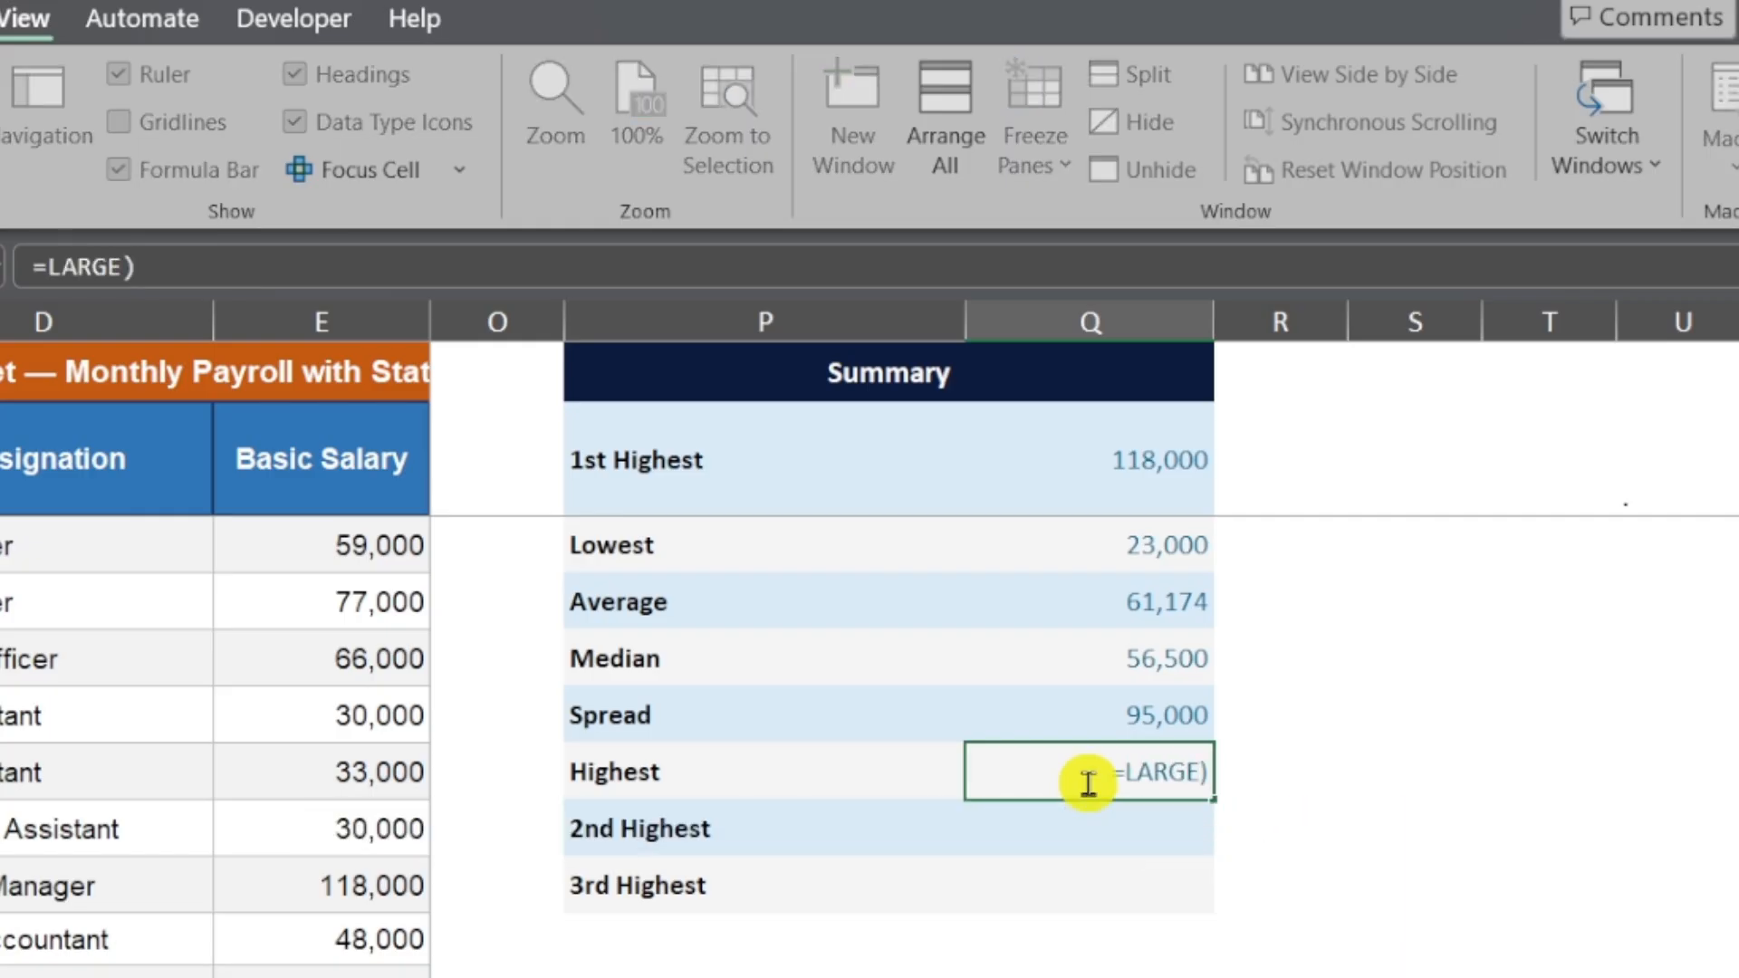
pyautogui.press('BackSpace')
pyautogui.write('(E3')
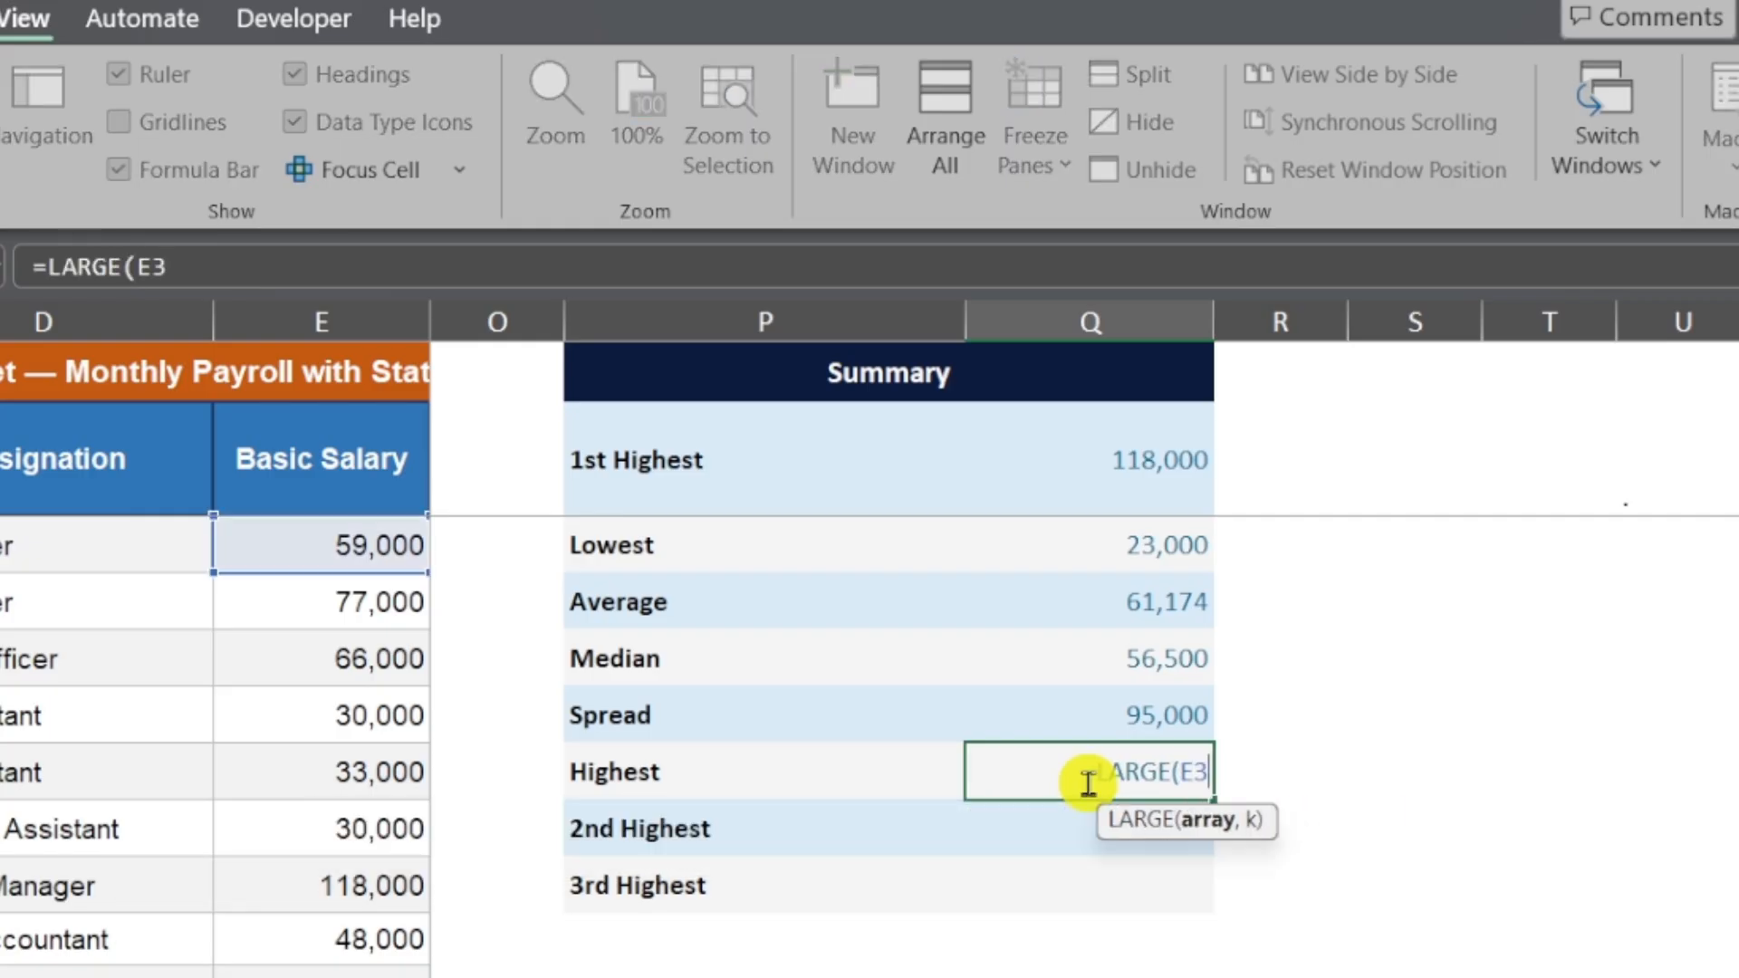
pyautogui.write(':E48,1')
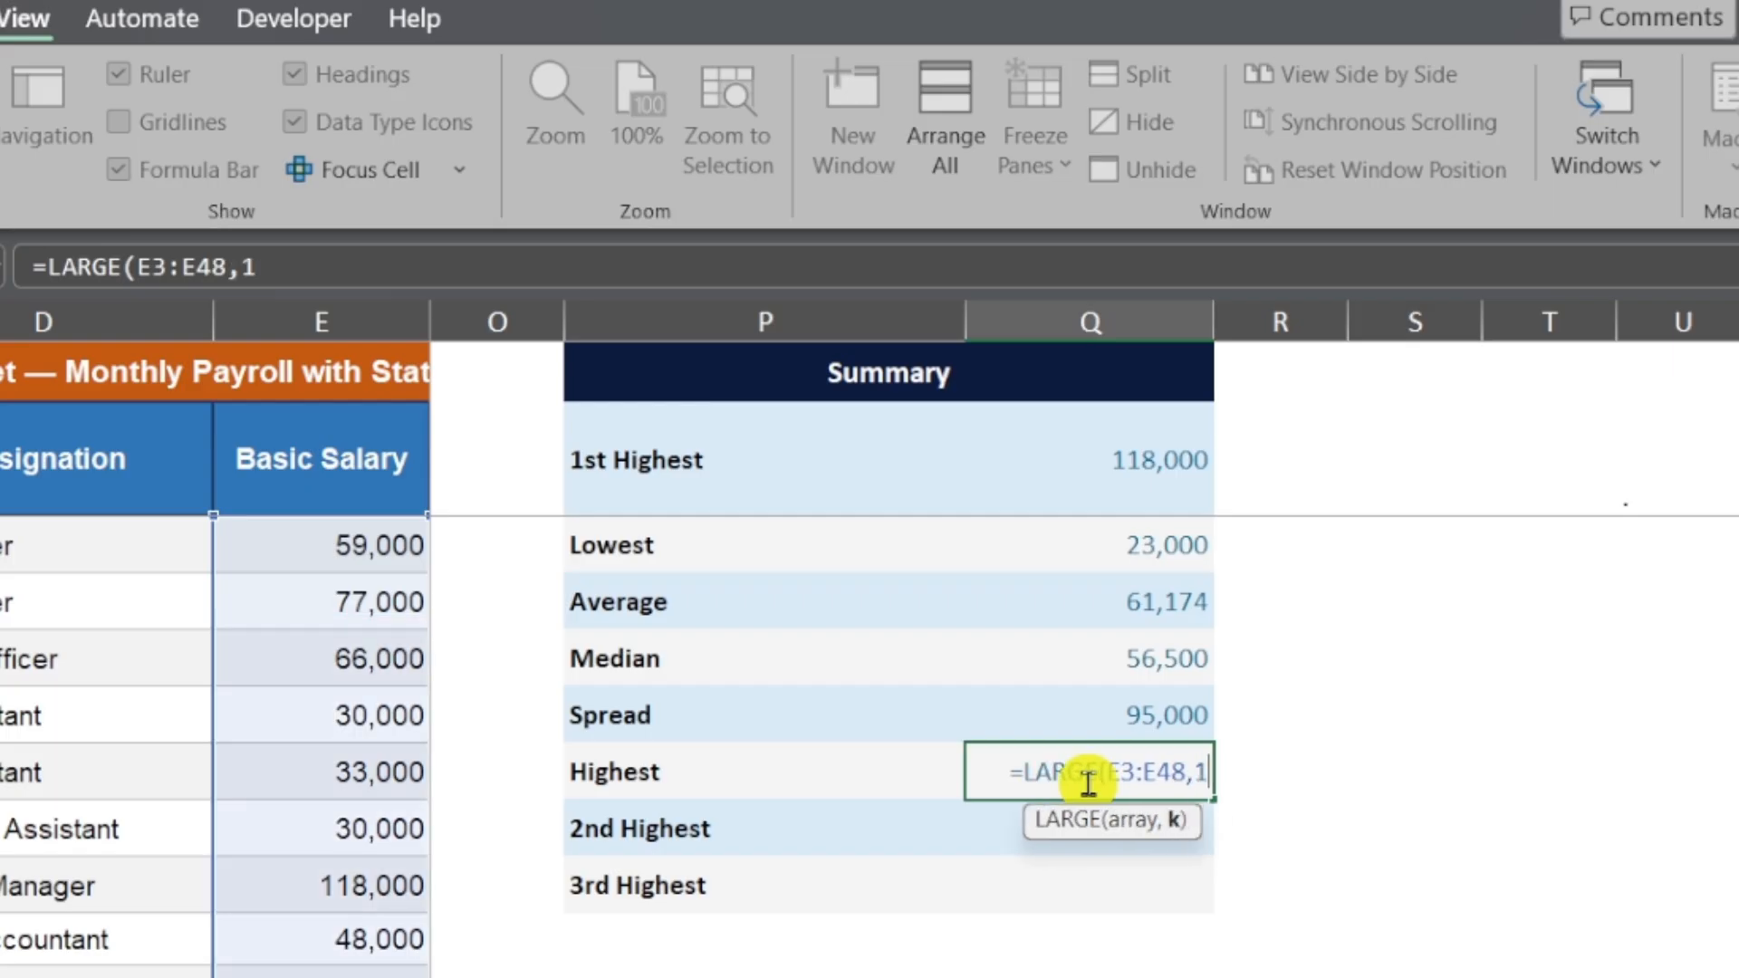
pyautogui.press('Return')
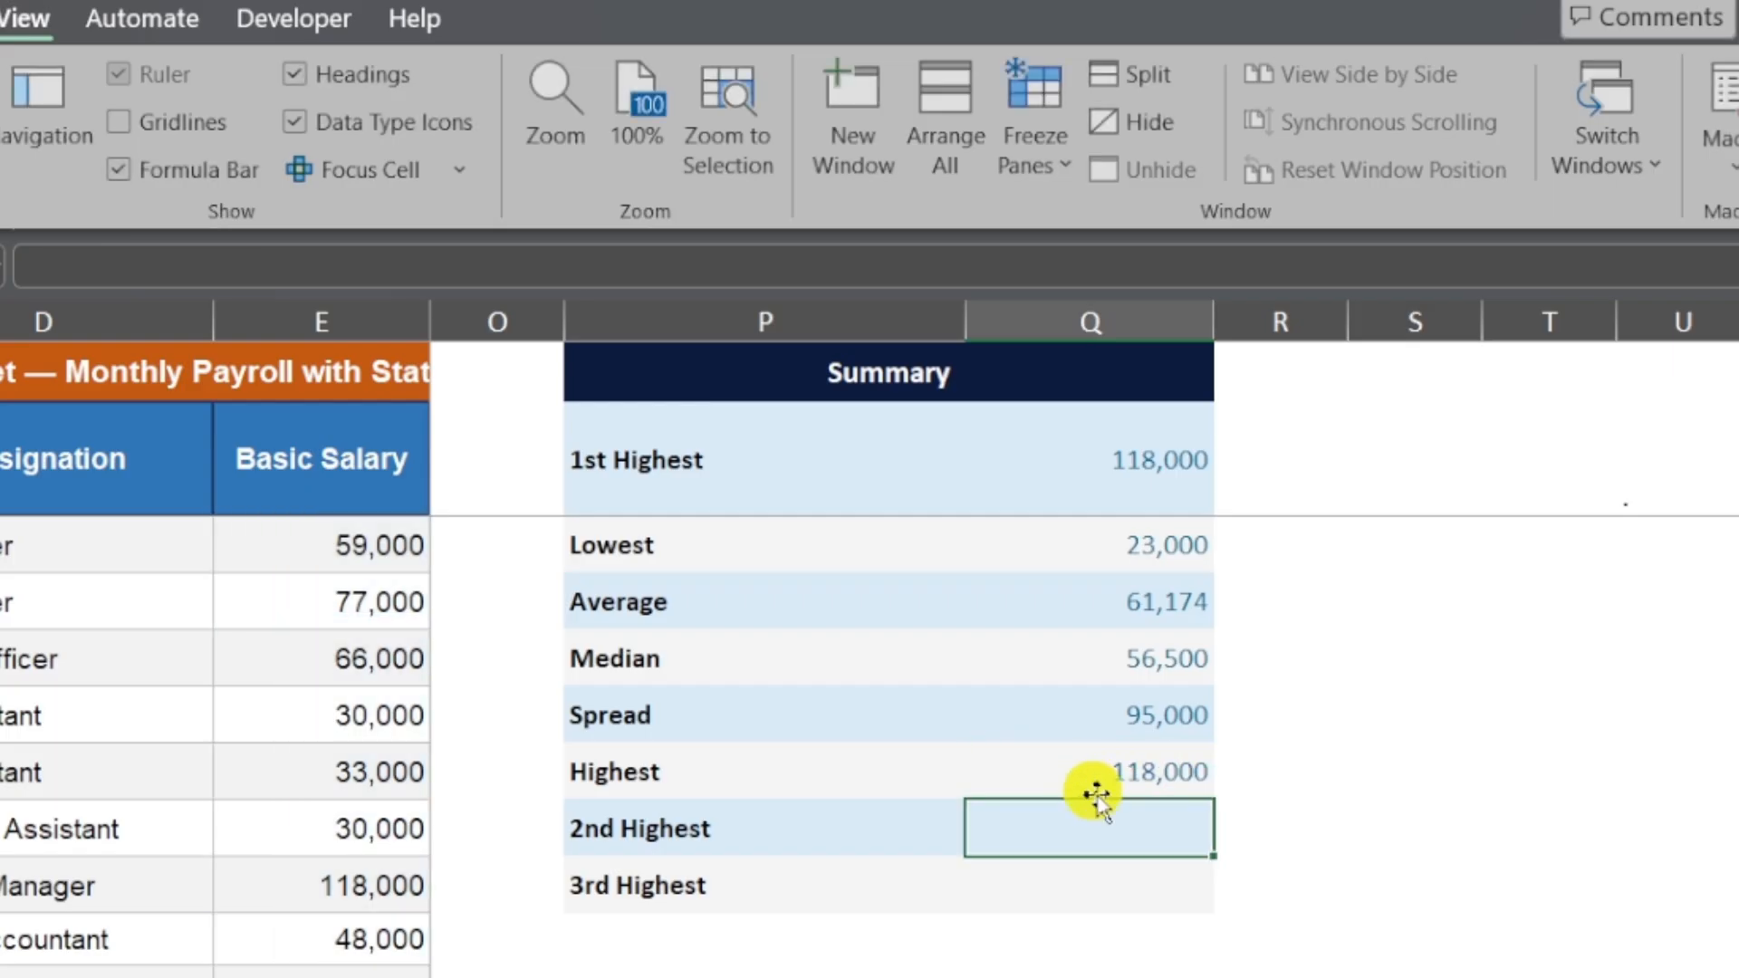
# Enter a LARGE formula over the Basic Salary range from E3 in Q8 for the Summary's 2nd Highest row
pyautogui.doubleClick(1141, 831)
pyautogui.write('=LARGE(')
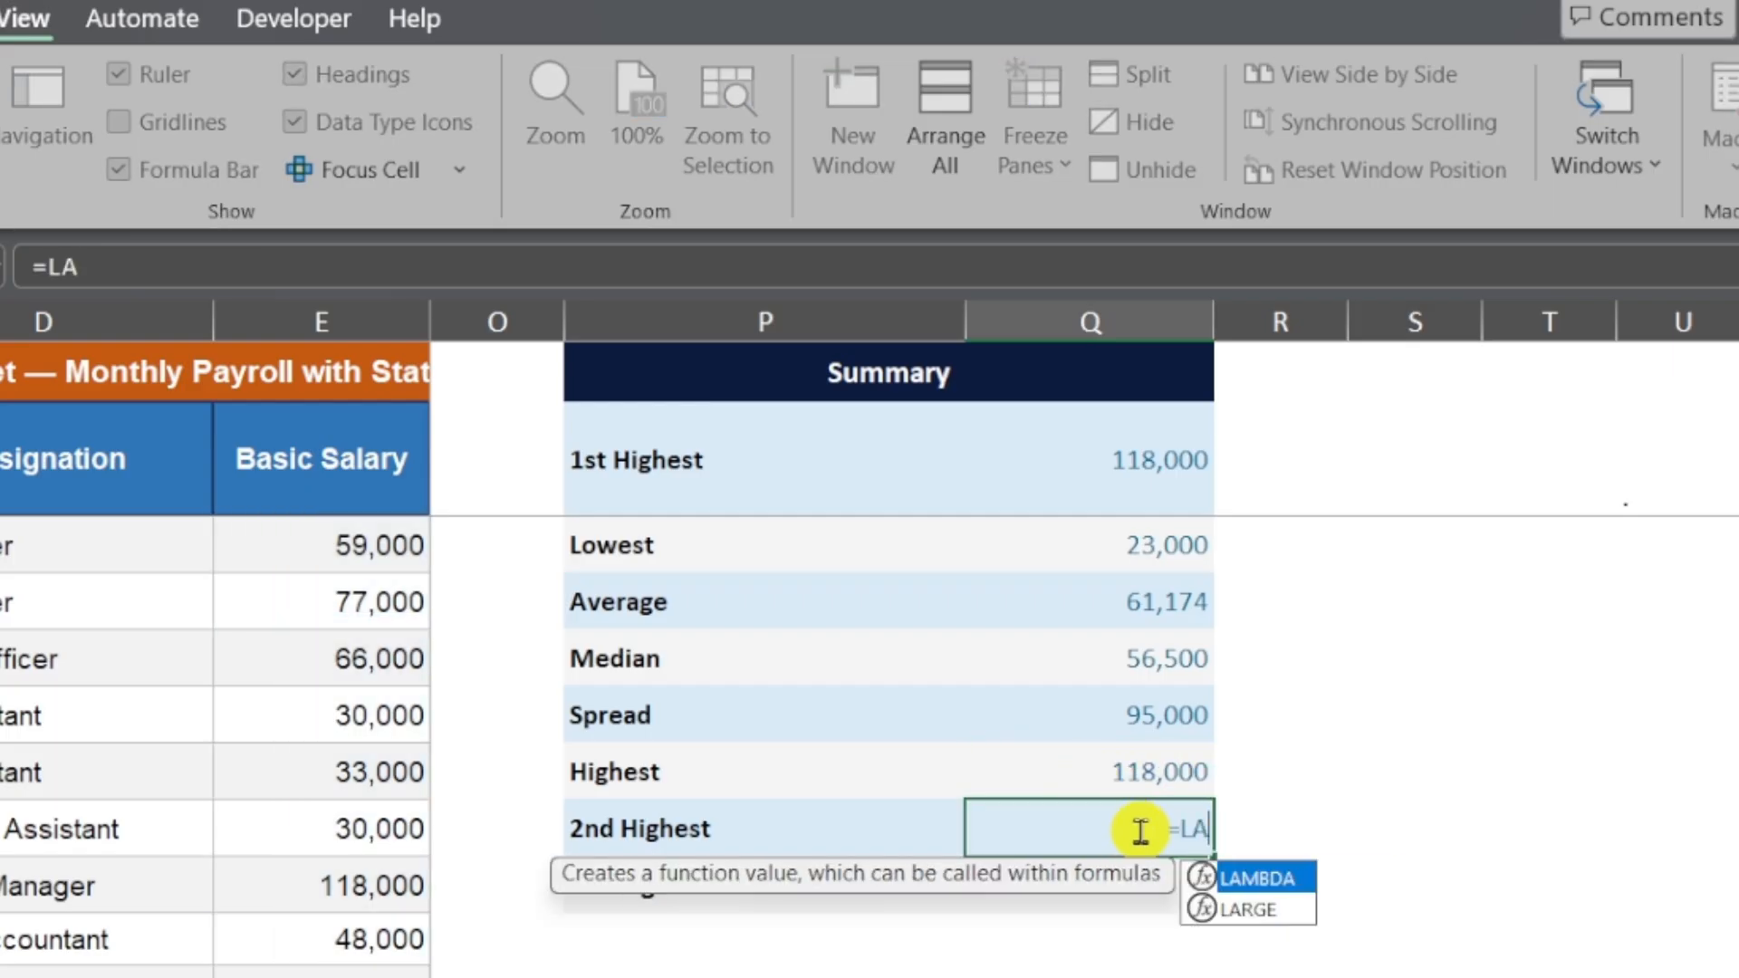
pyautogui.write('E3:E')
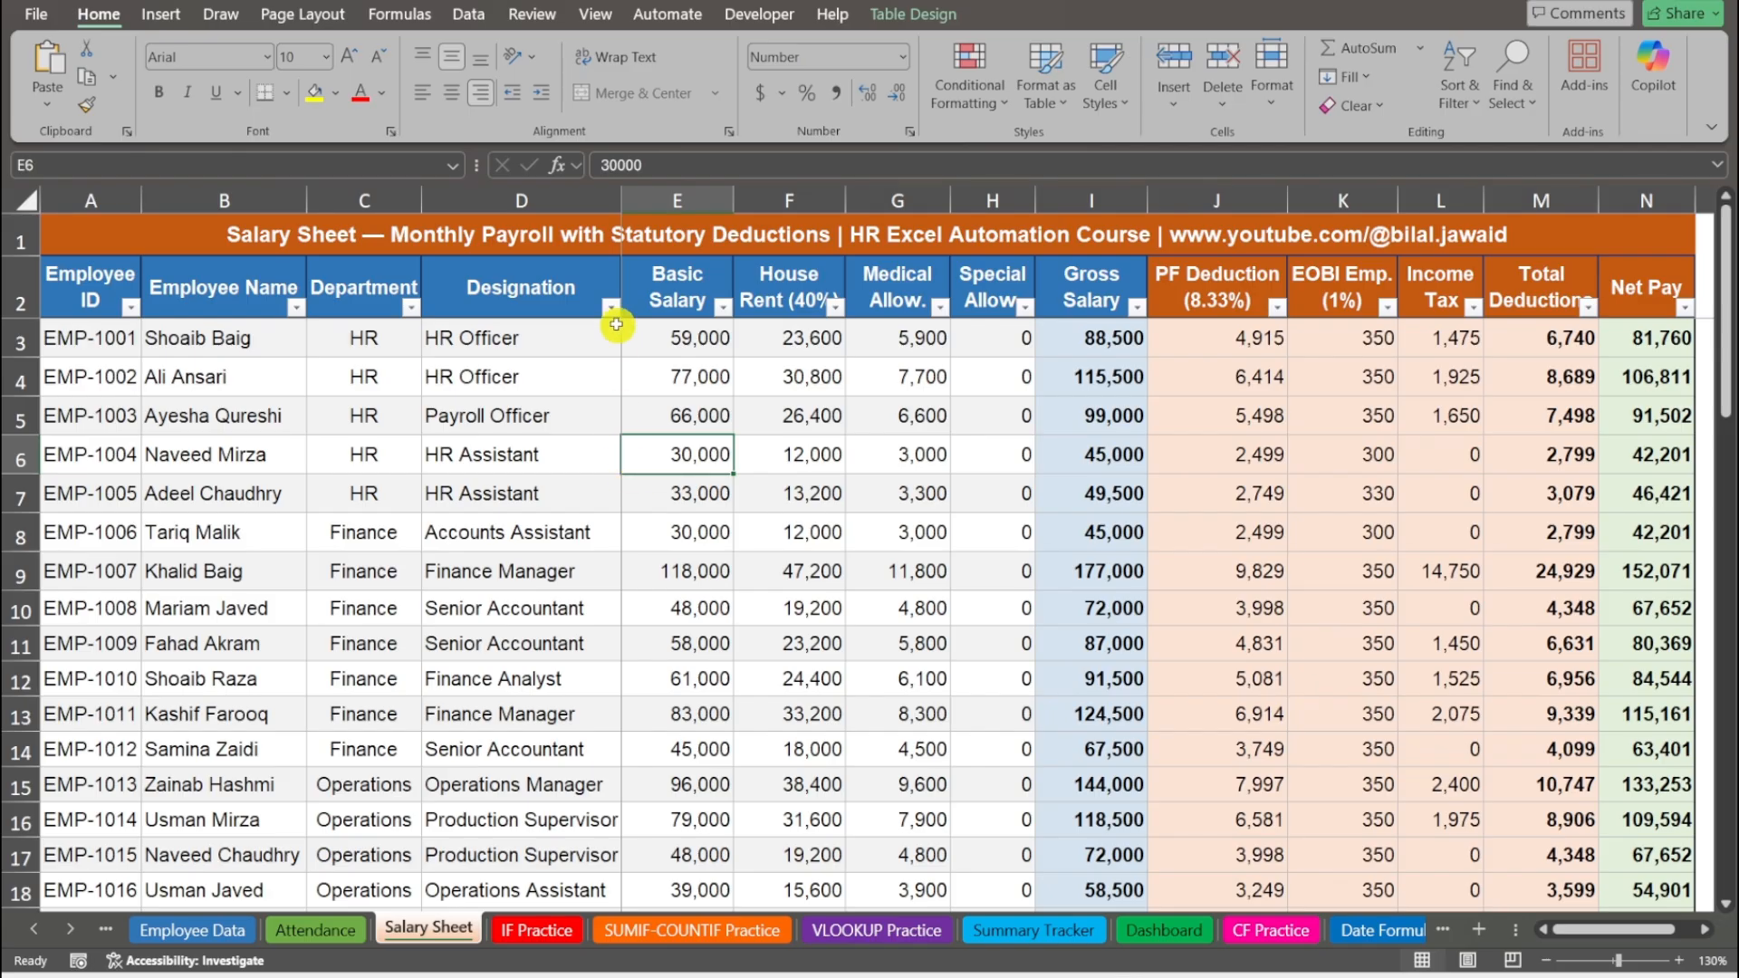
# Filter the Salary Sheet's Department column to show only Operations
pyautogui.click(411, 308)
pyautogui.click(217, 601)
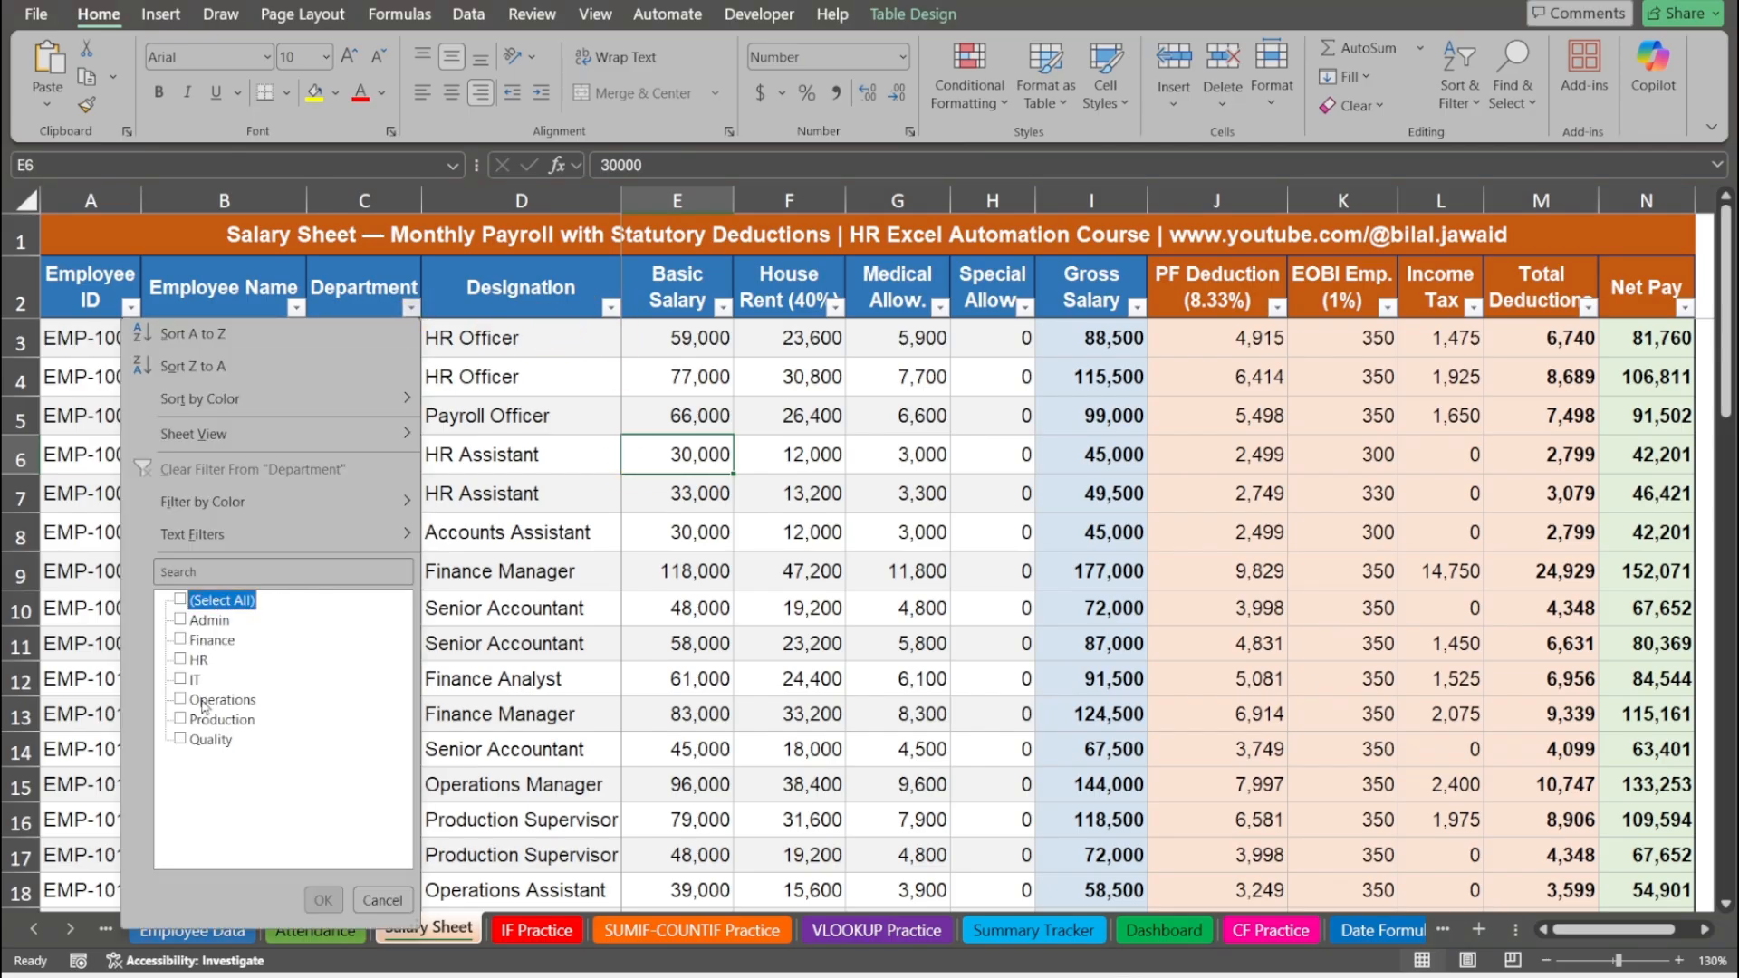
pyautogui.click(210, 701)
pyautogui.click(323, 900)
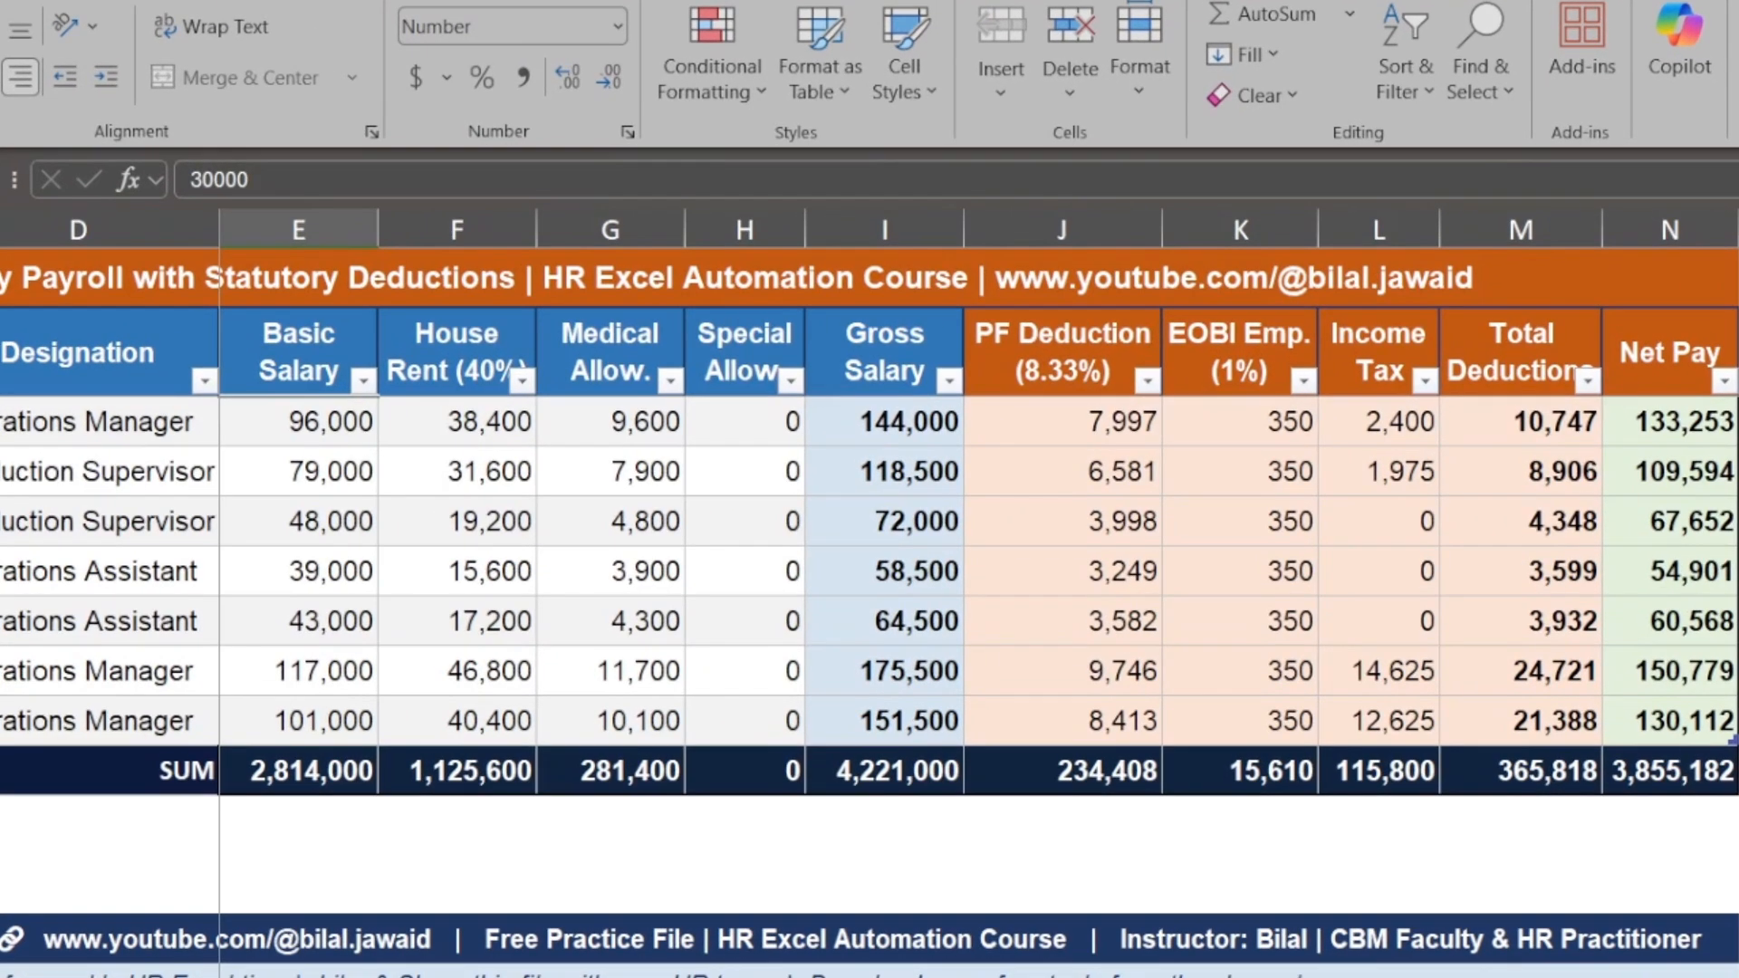
# Inspect the SUM row below the Operations rows, including the Net Pay total's formula
pyautogui.click(20, 585)
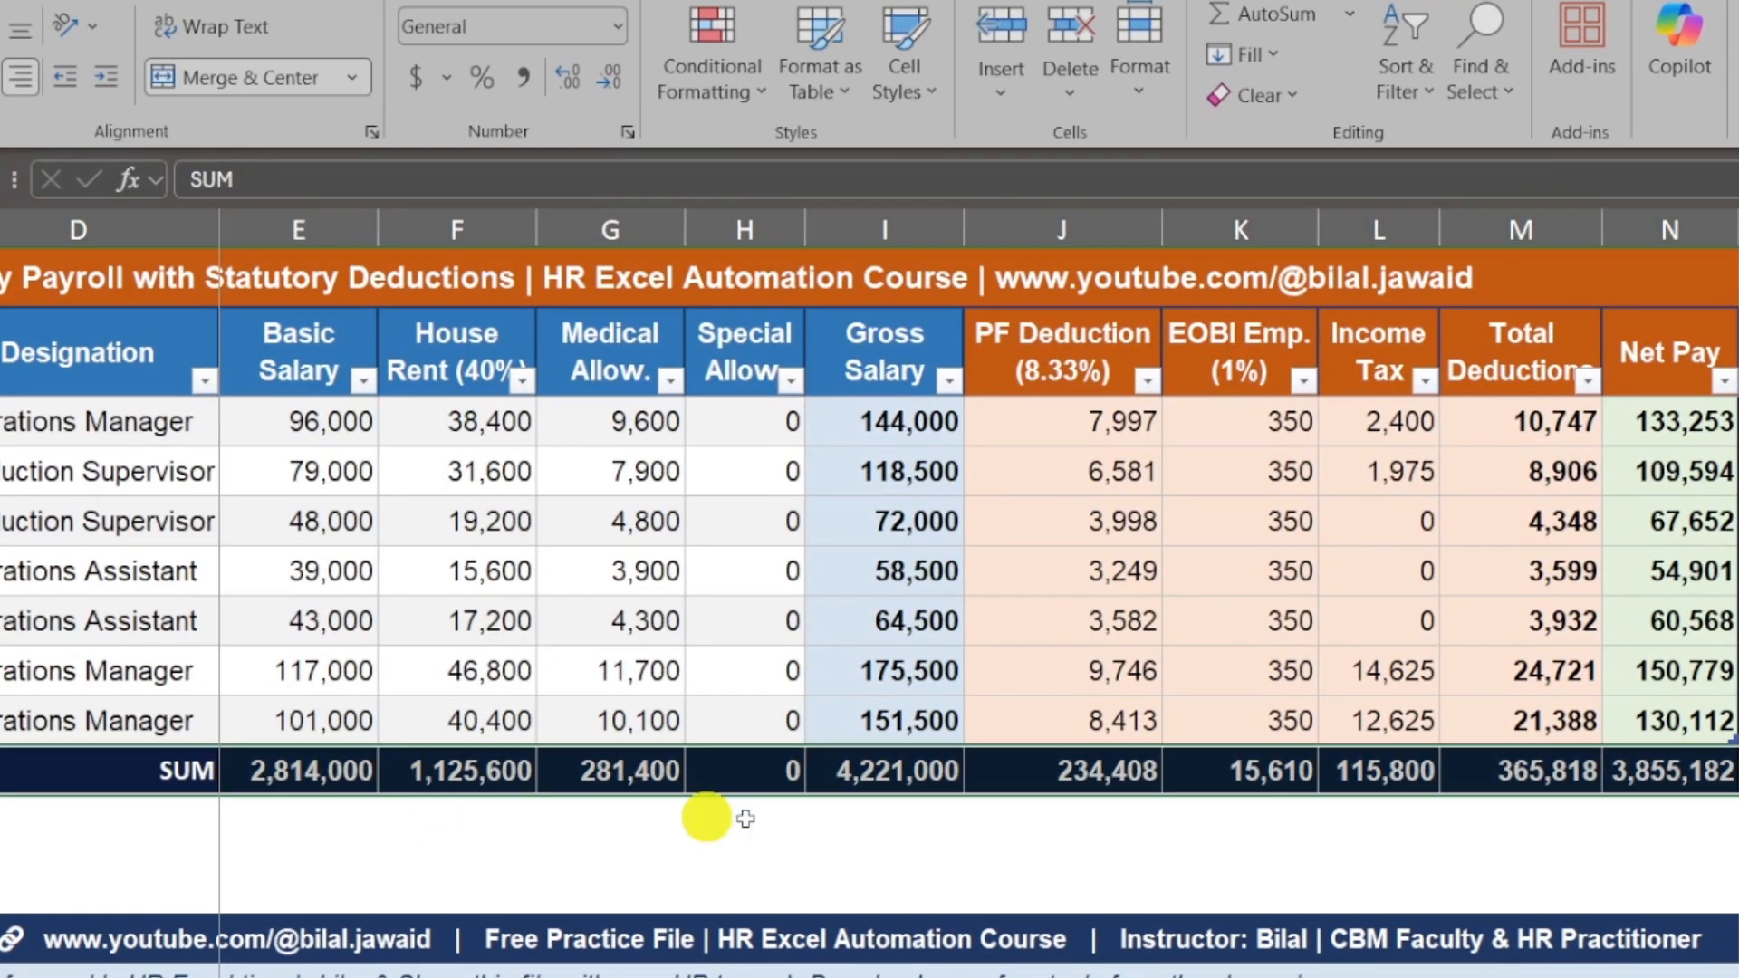
pyautogui.click(1645, 784)
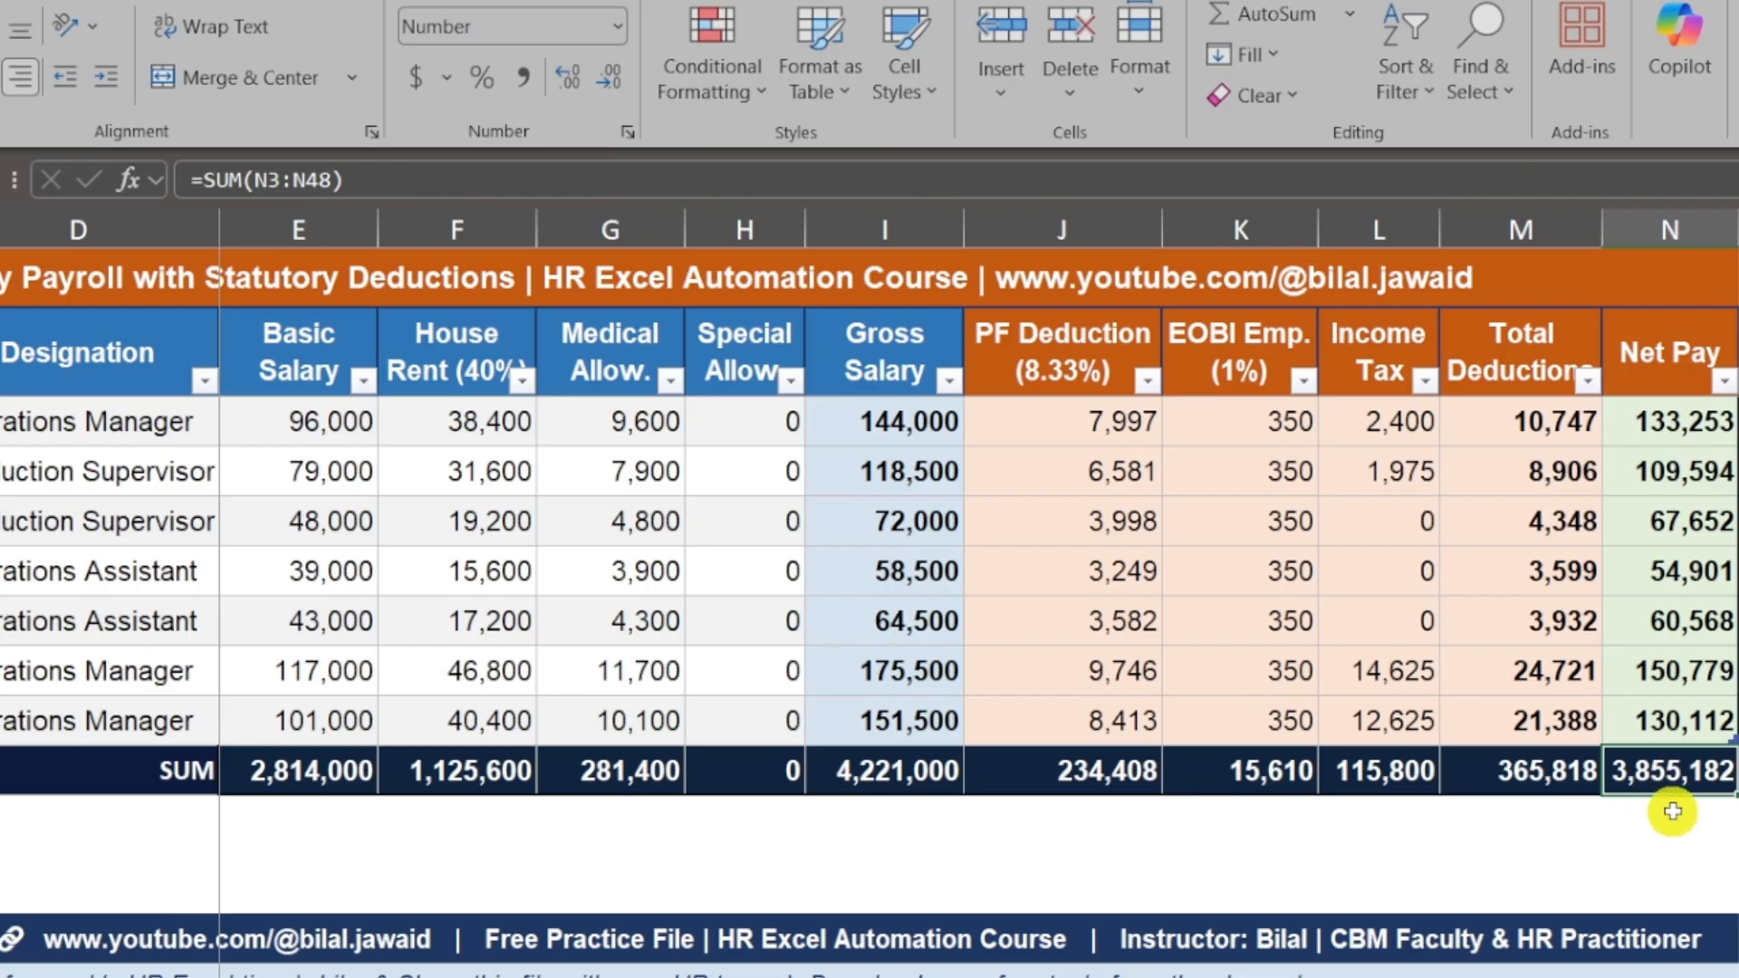
pyautogui.click(1296, 567)
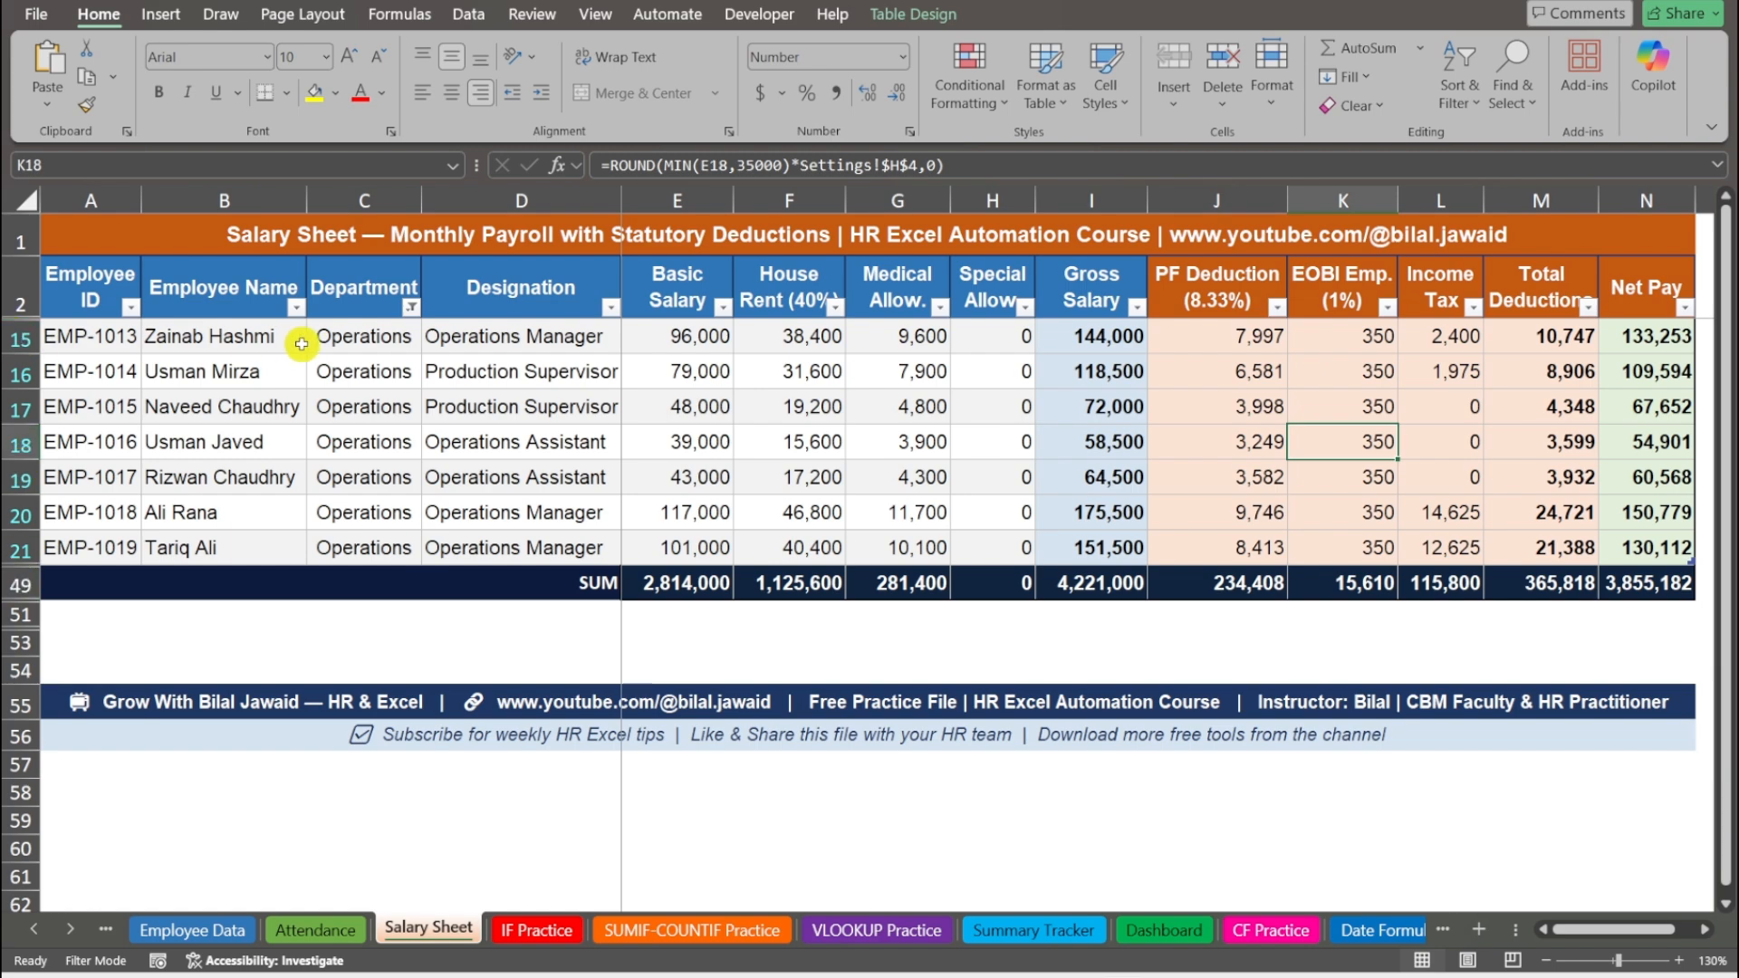
# Clear the Operations filter from the Department column
pyautogui.click(412, 309)
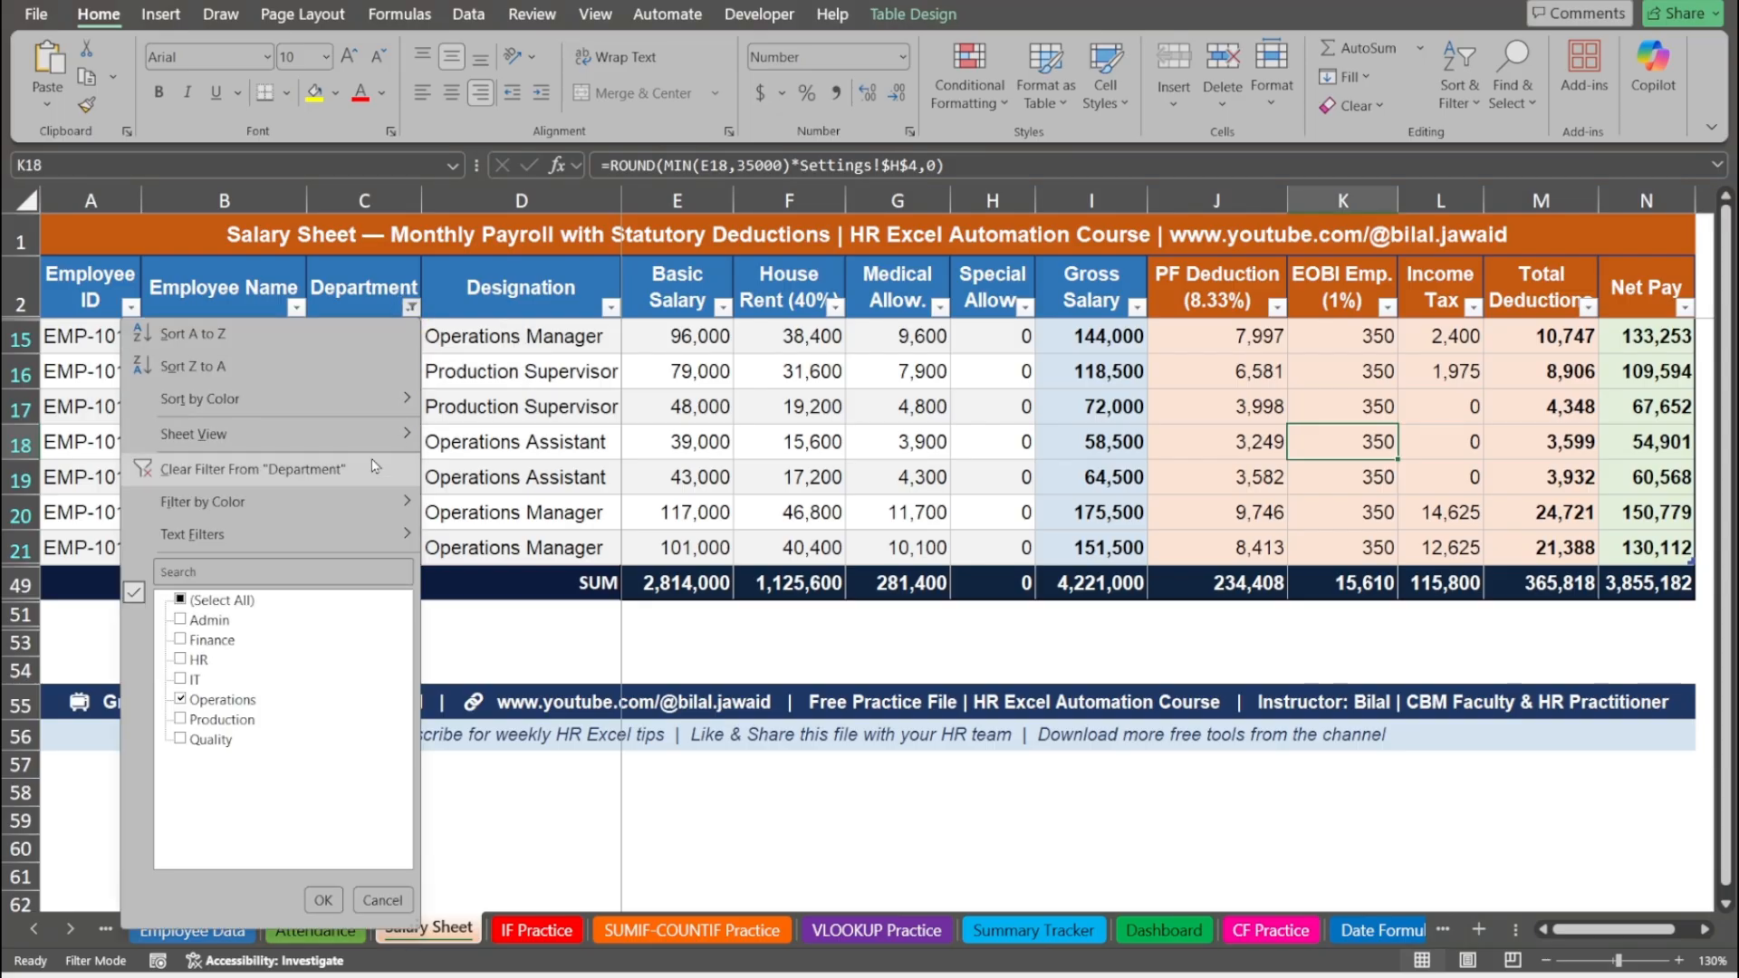
pyautogui.click(257, 472)
pyautogui.click(536, 543)
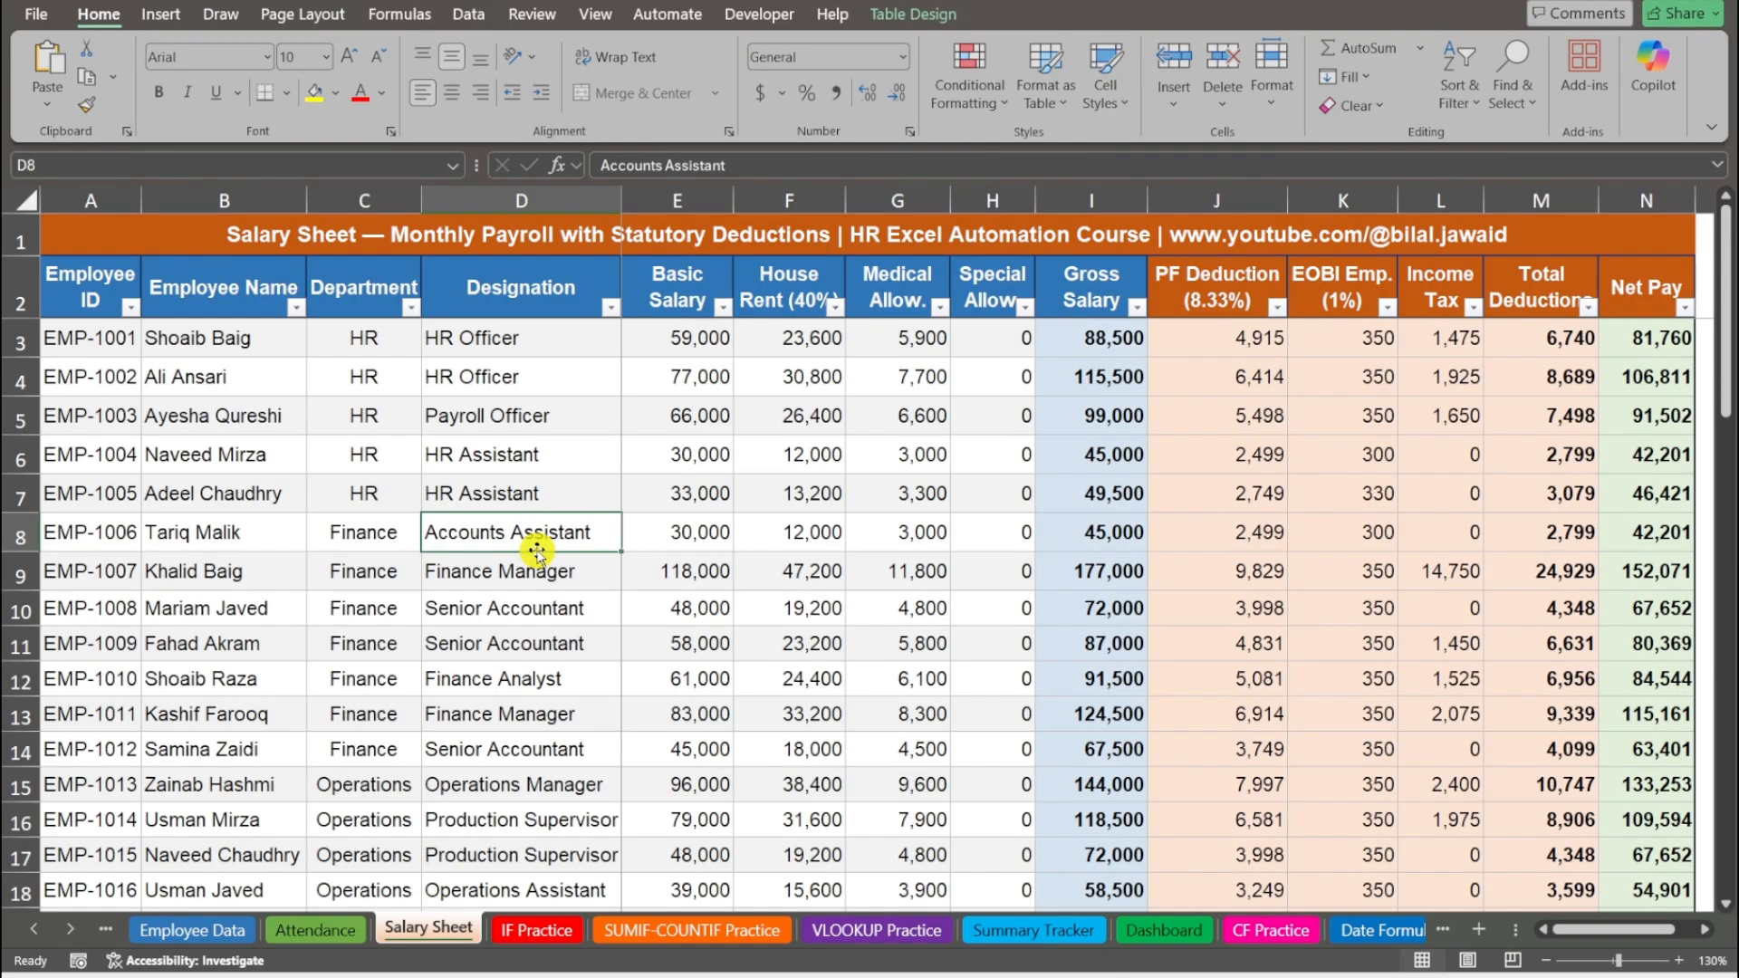
# Widen the Basic Salary column slightly and inspect the SUBTOTAL row with its formula in E50
pyautogui.moveTo(737, 203); pyautogui.dragTo(776, 210)
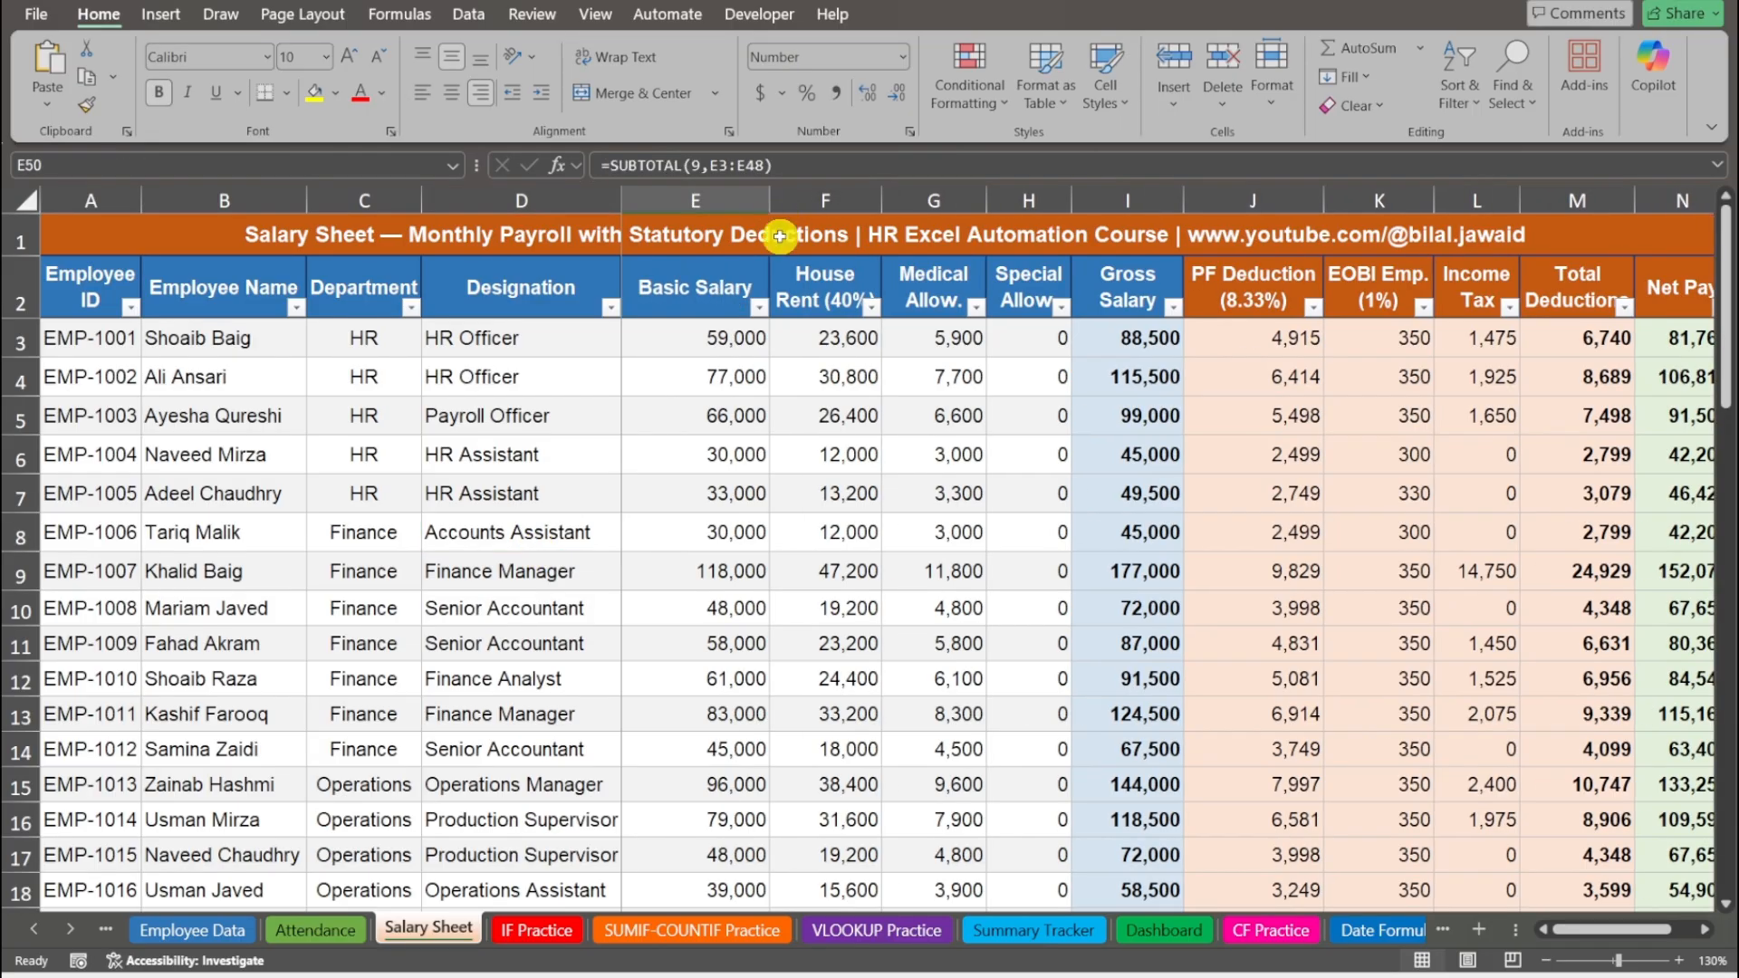
pyautogui.scroll(-3, 730, 408)
pyautogui.scroll(3, 730, 404)
pyautogui.scroll(-12, 732, 395)
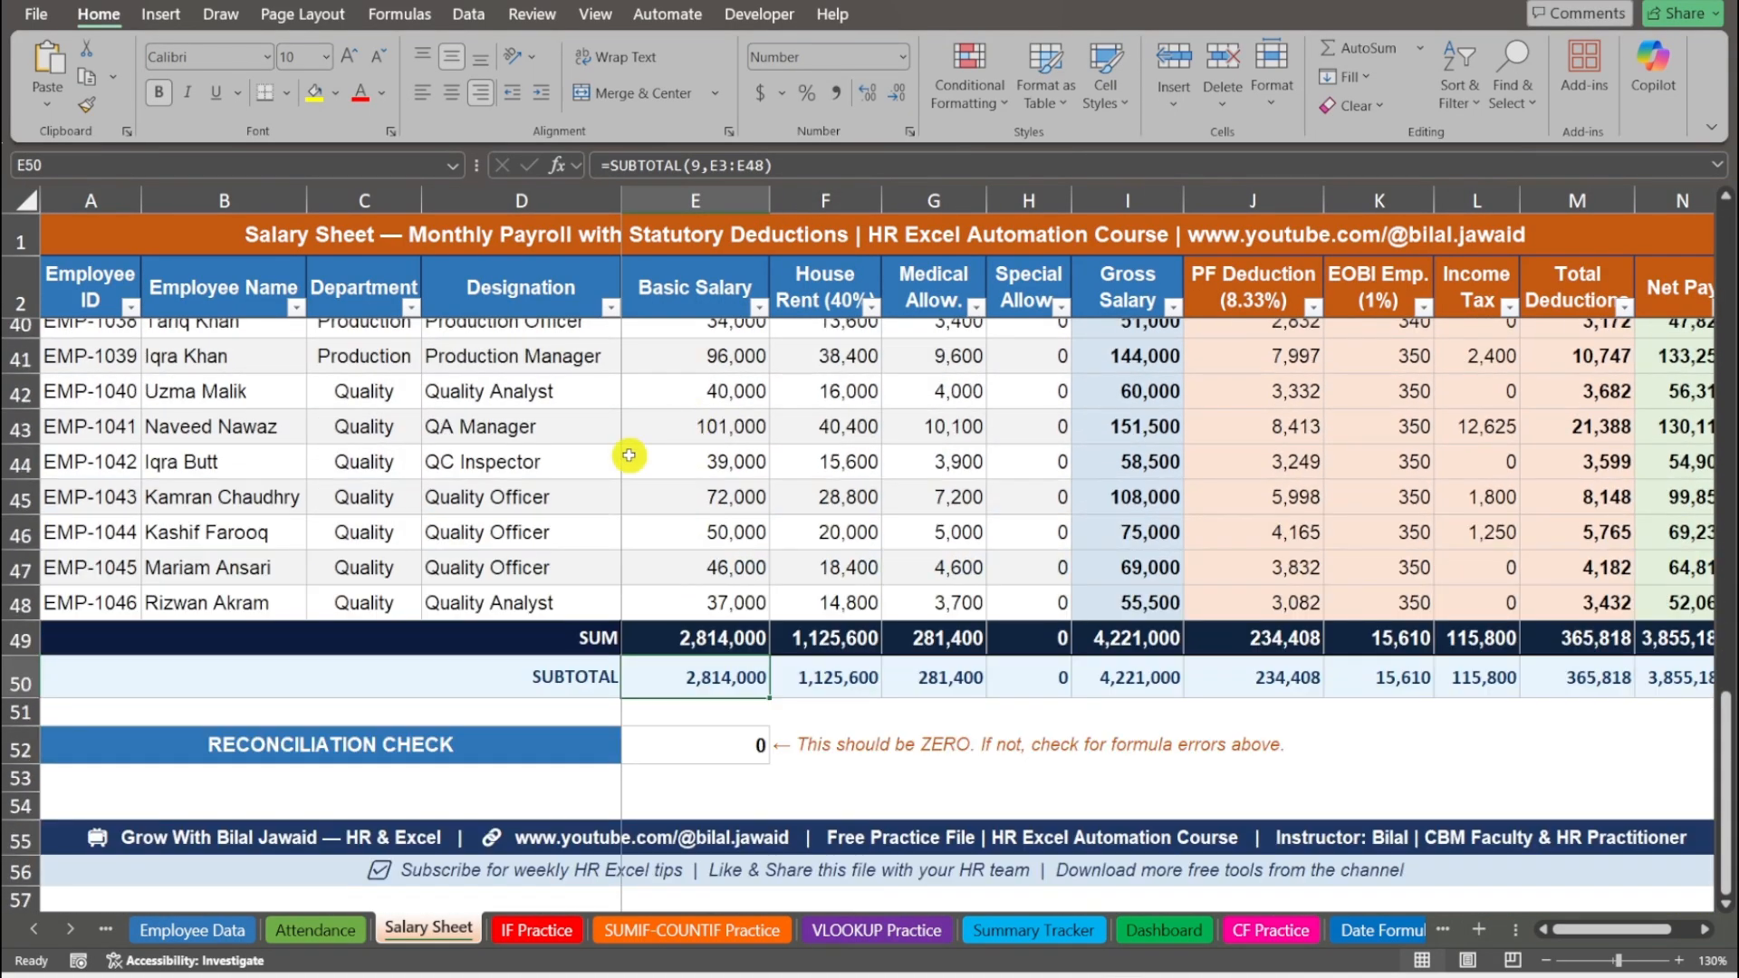
pyautogui.click(19, 679)
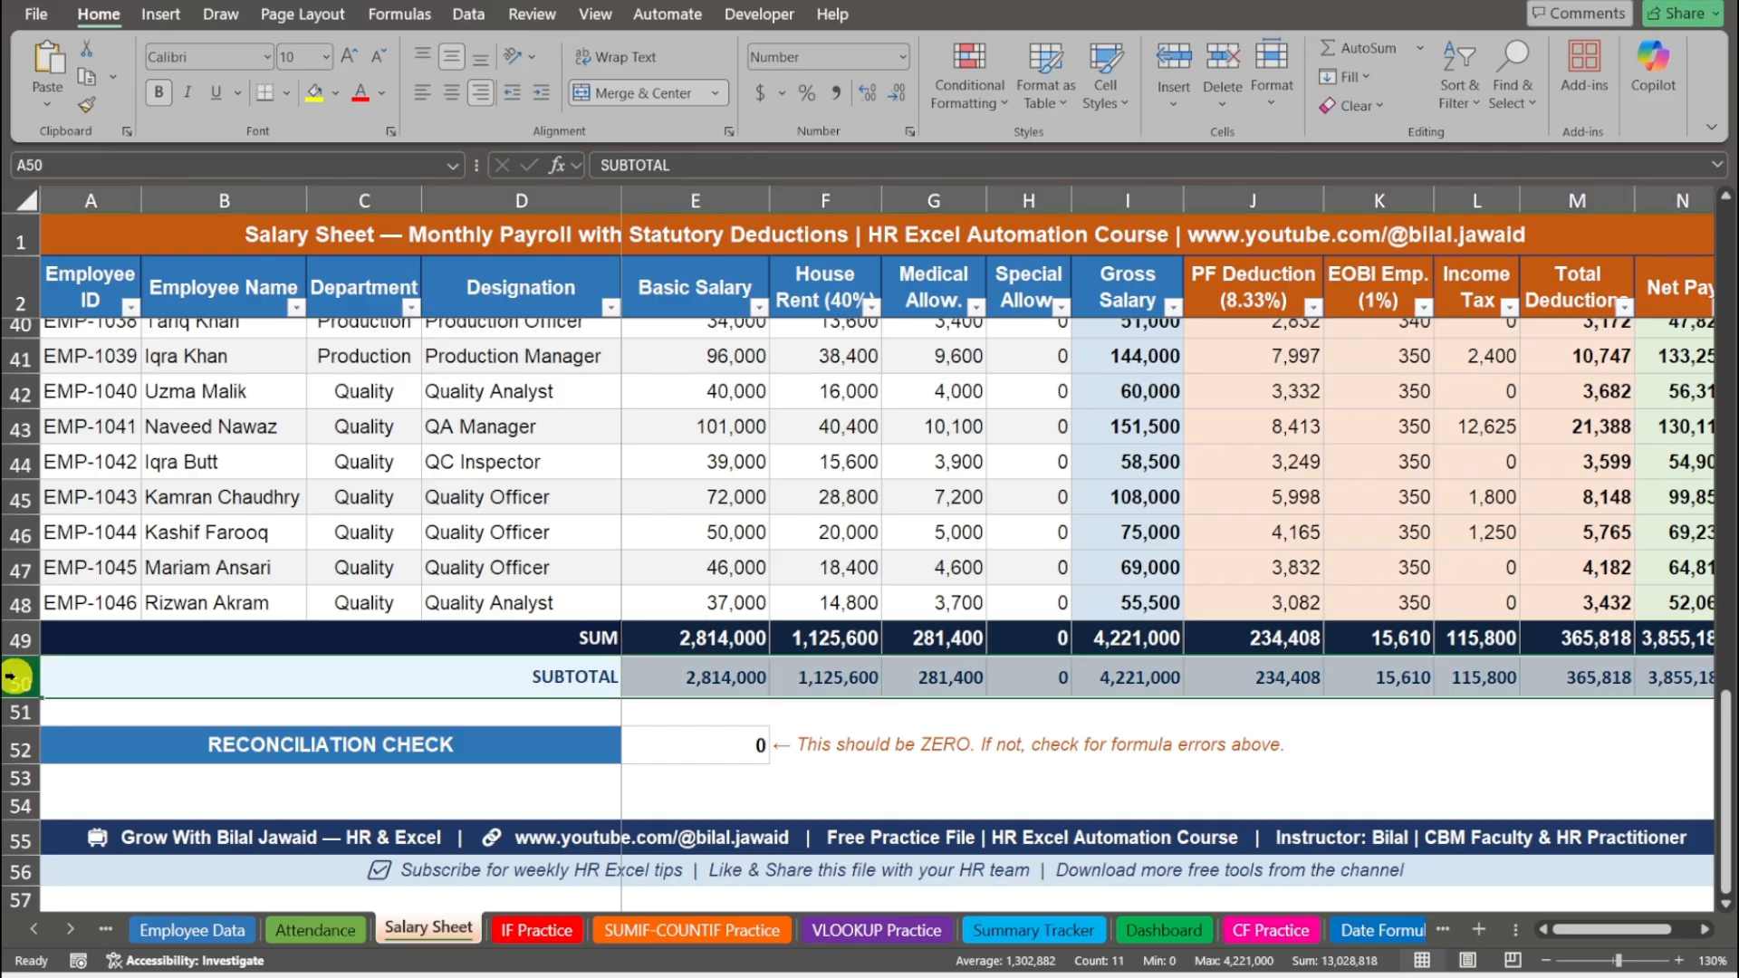
pyautogui.click(734, 684)
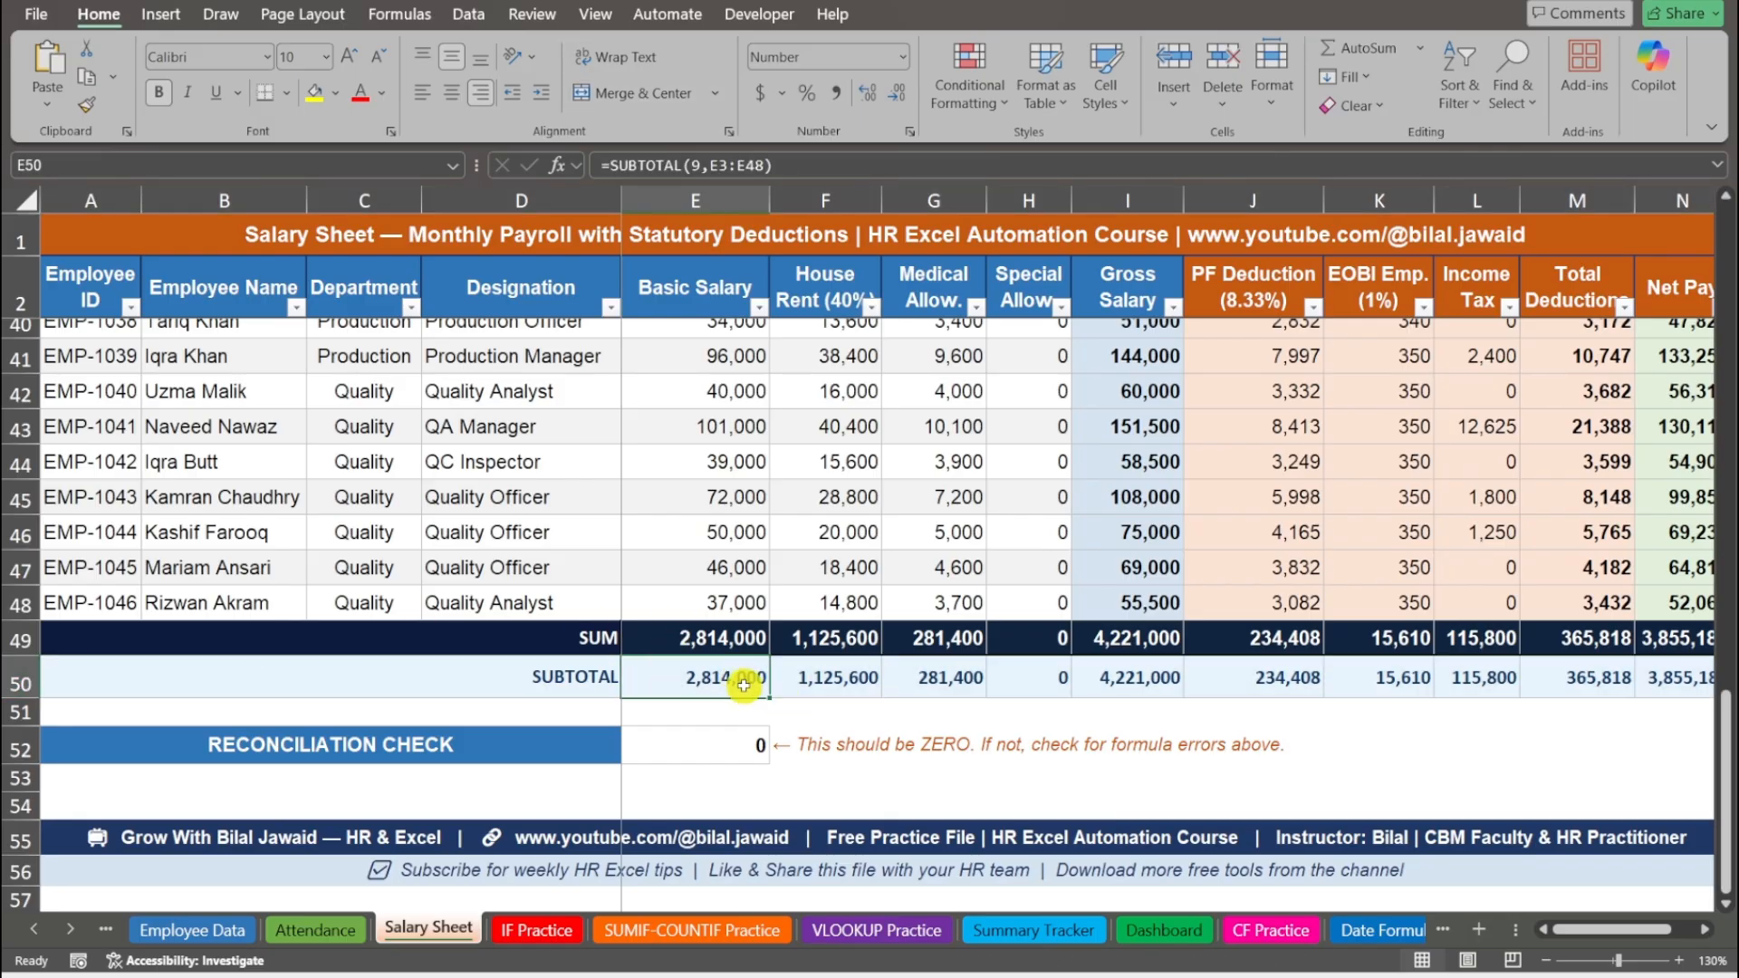
# Filter the Department column to HR only and check the SUBTOTAL row against the SUM row
pyautogui.click(410, 307)
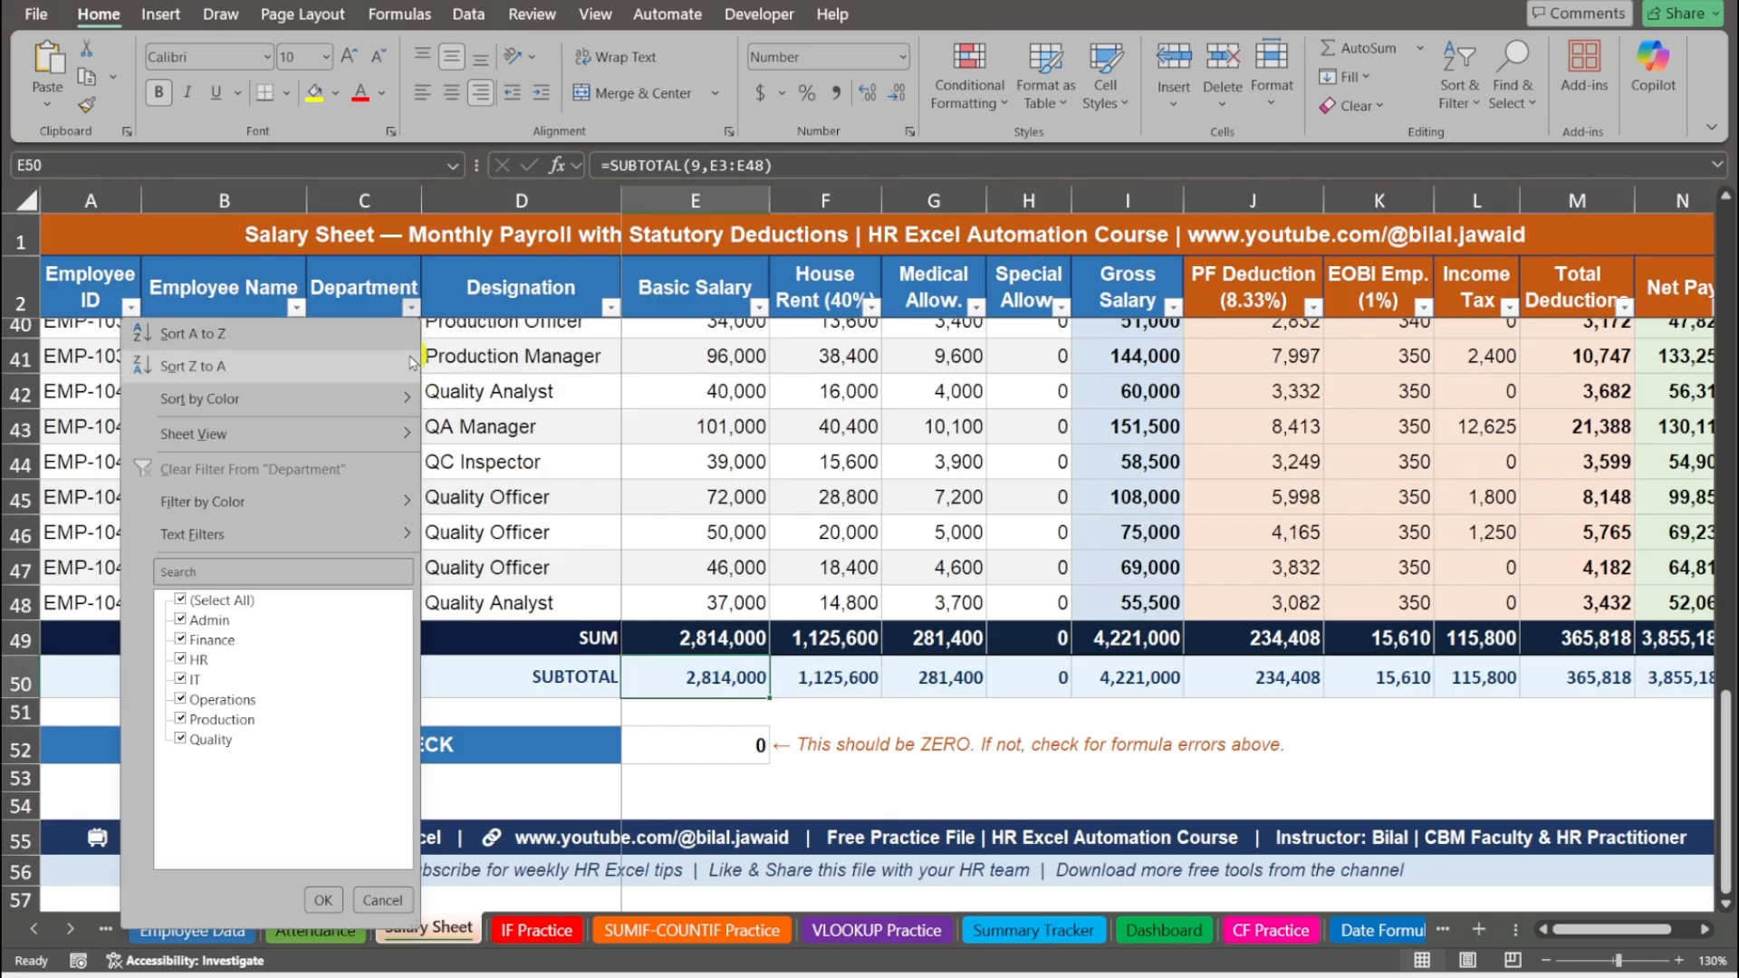
pyautogui.click(217, 601)
pyautogui.click(200, 663)
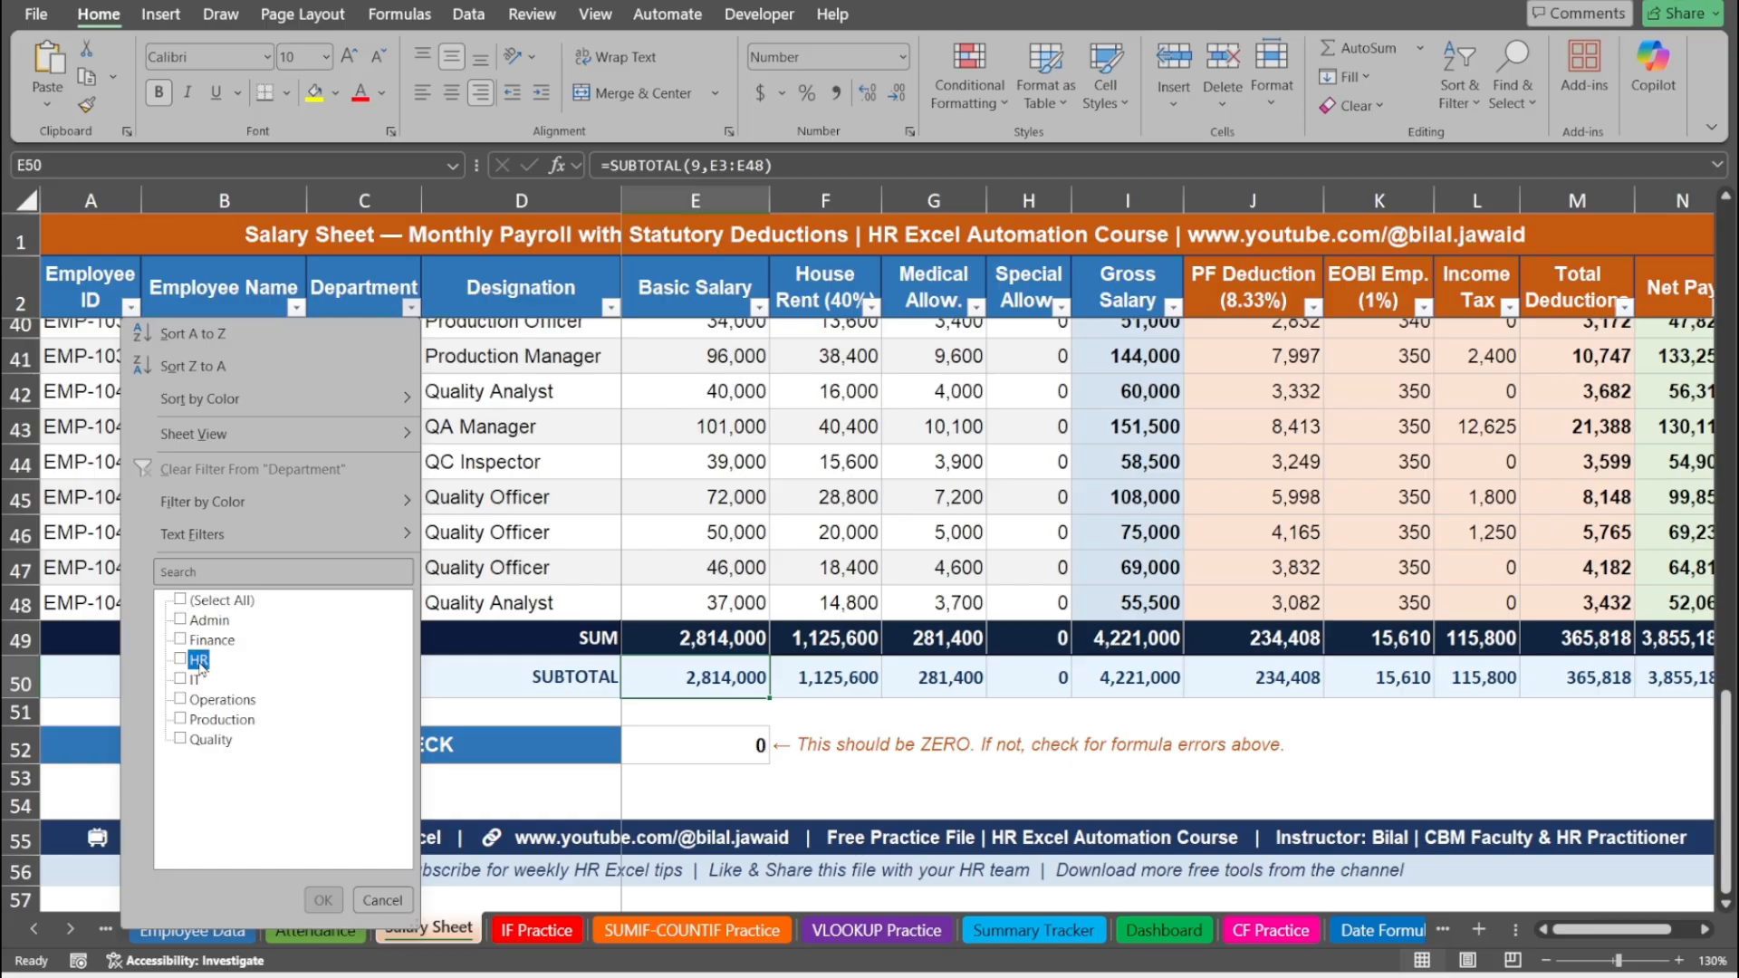
pyautogui.click(323, 900)
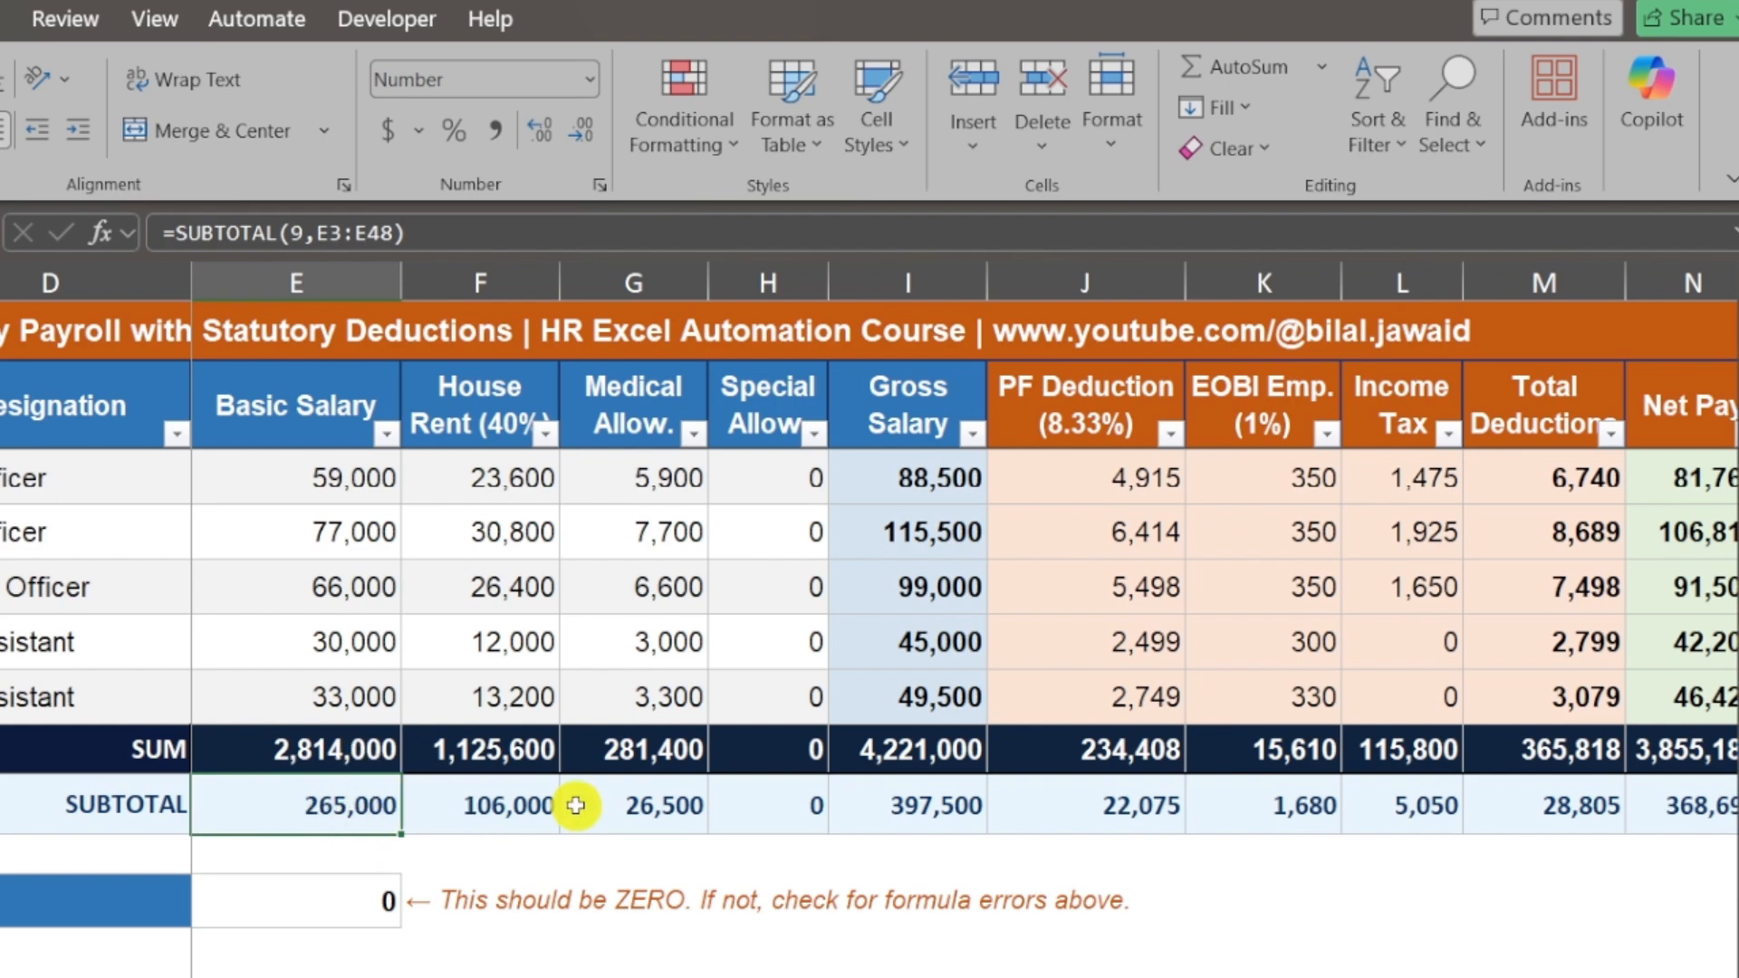
pyautogui.click(0, 805)
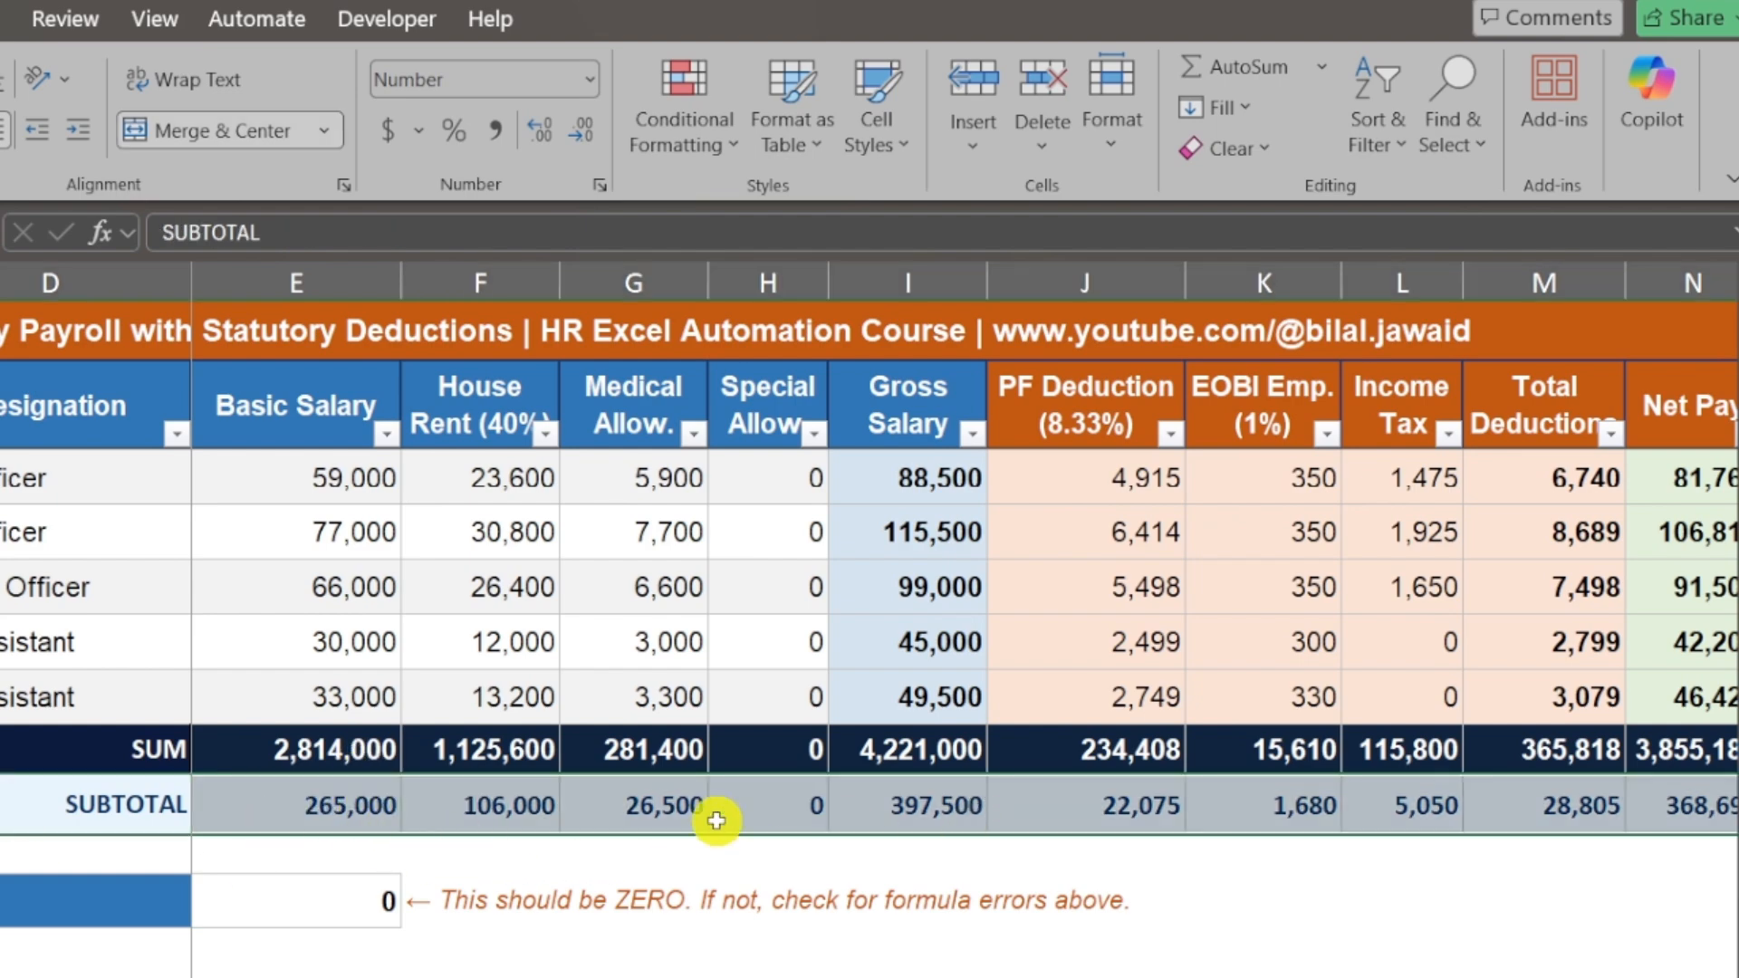
pyautogui.click(345, 807)
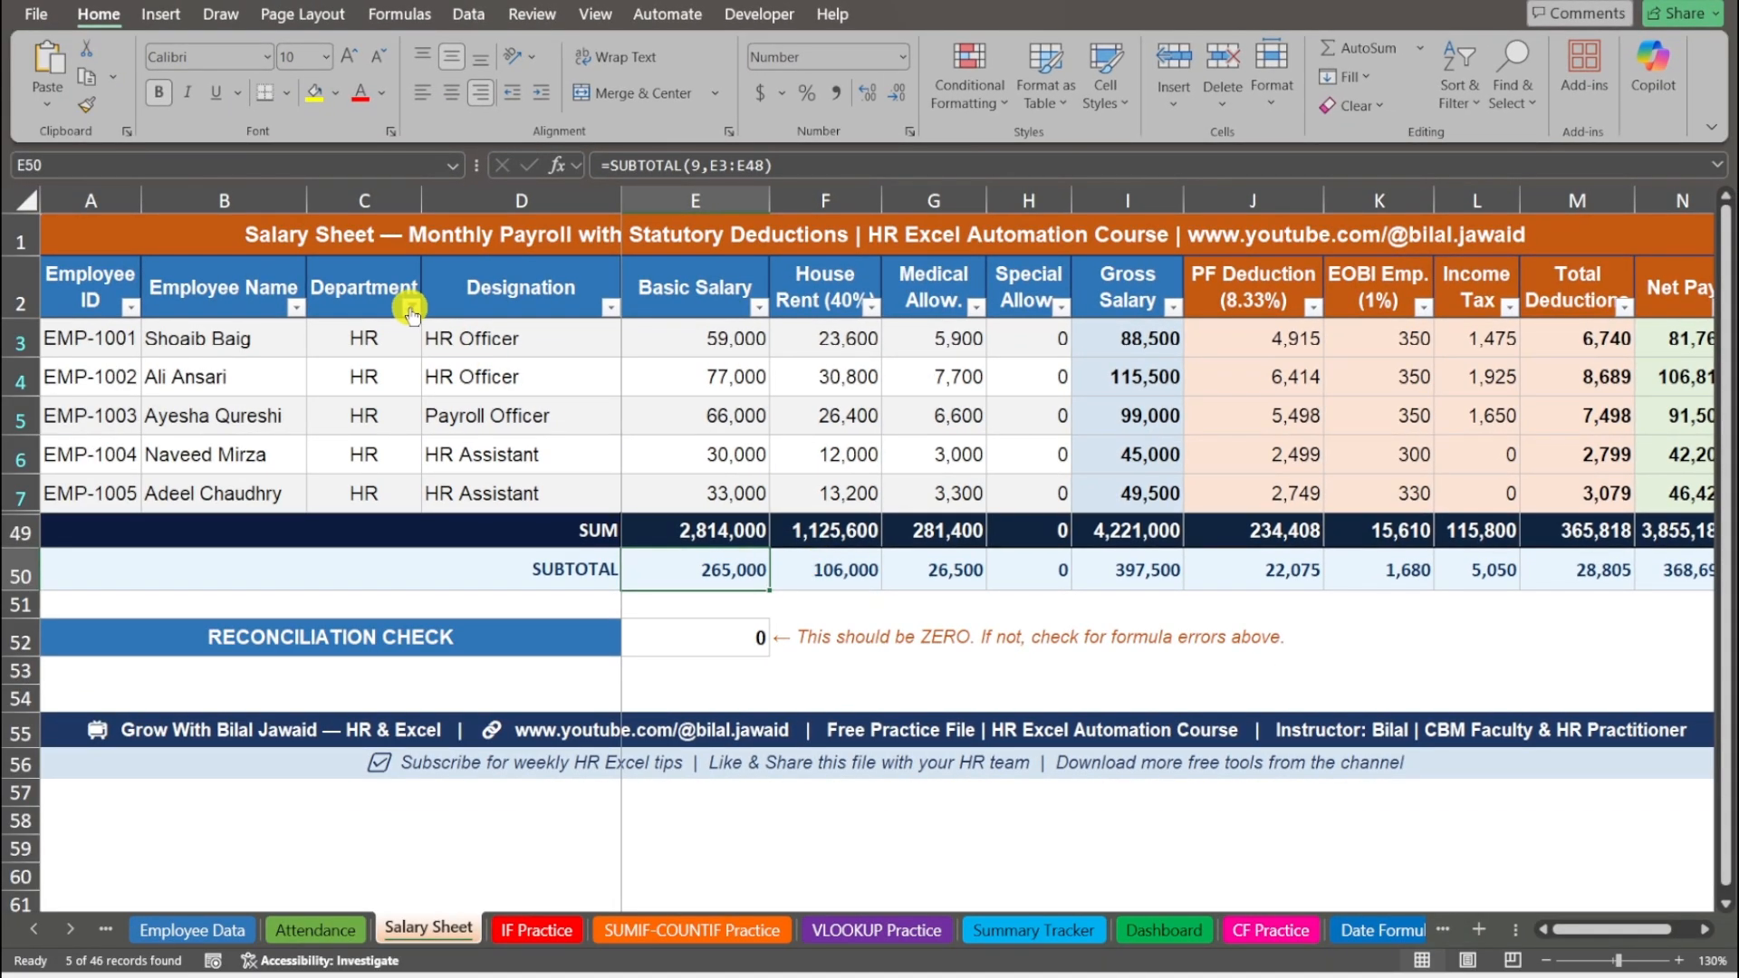
# Clear the HR filter from the Department column and select the whole SUBTOTAL row 50
pyautogui.click(412, 307)
pyautogui.click(237, 471)
pyautogui.scroll(-12, 634, 675)
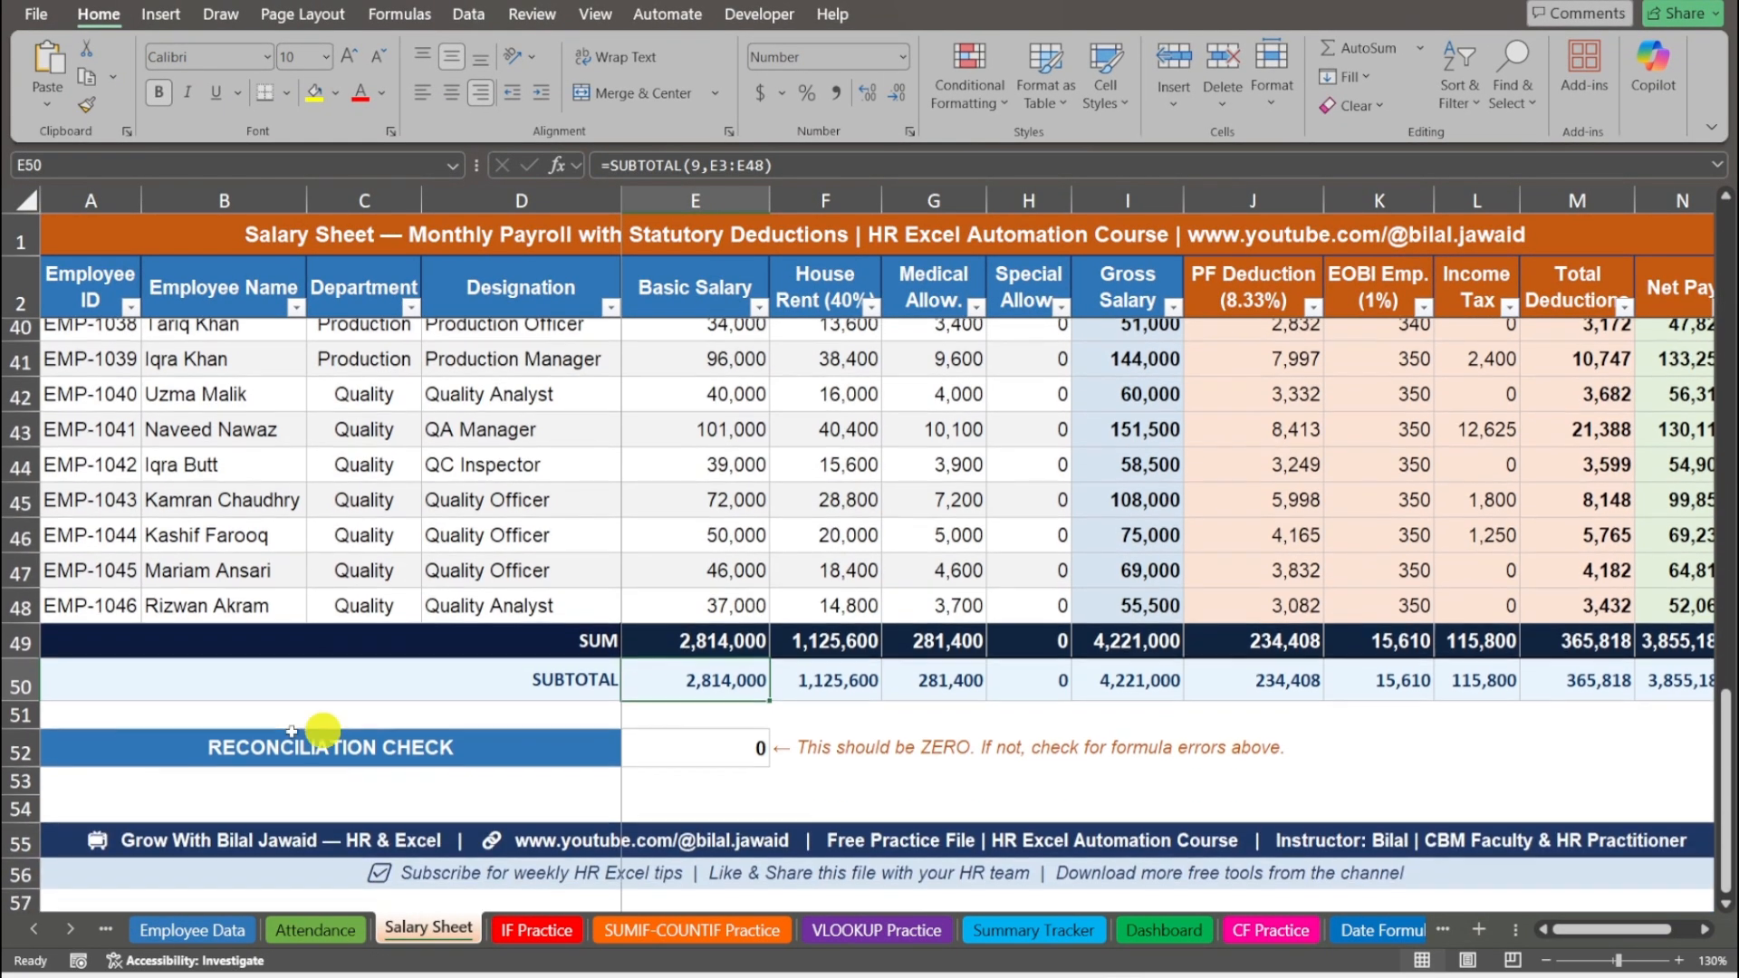
pyautogui.click(20, 679)
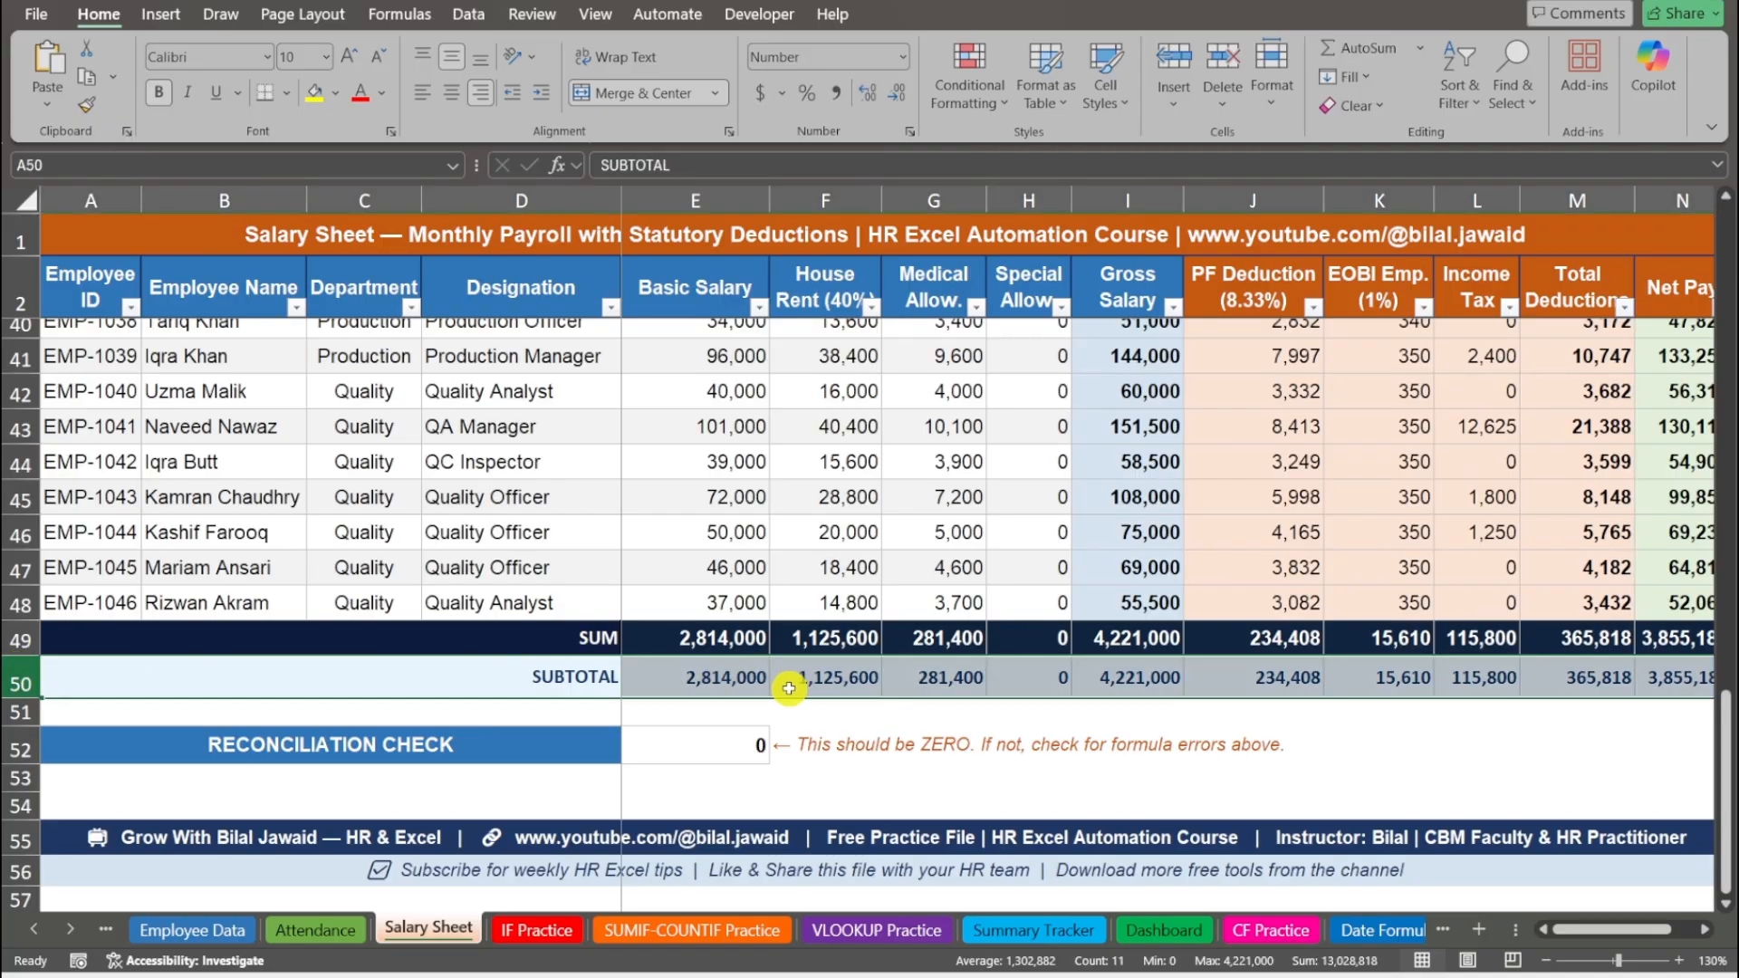
# Replace the Basic Salary subtotal in E50 by re-entering the formula =SUBTOTAL(9,E3:E48)
pyautogui.click(759, 681)
pyautogui.doubleClick(645, 686)
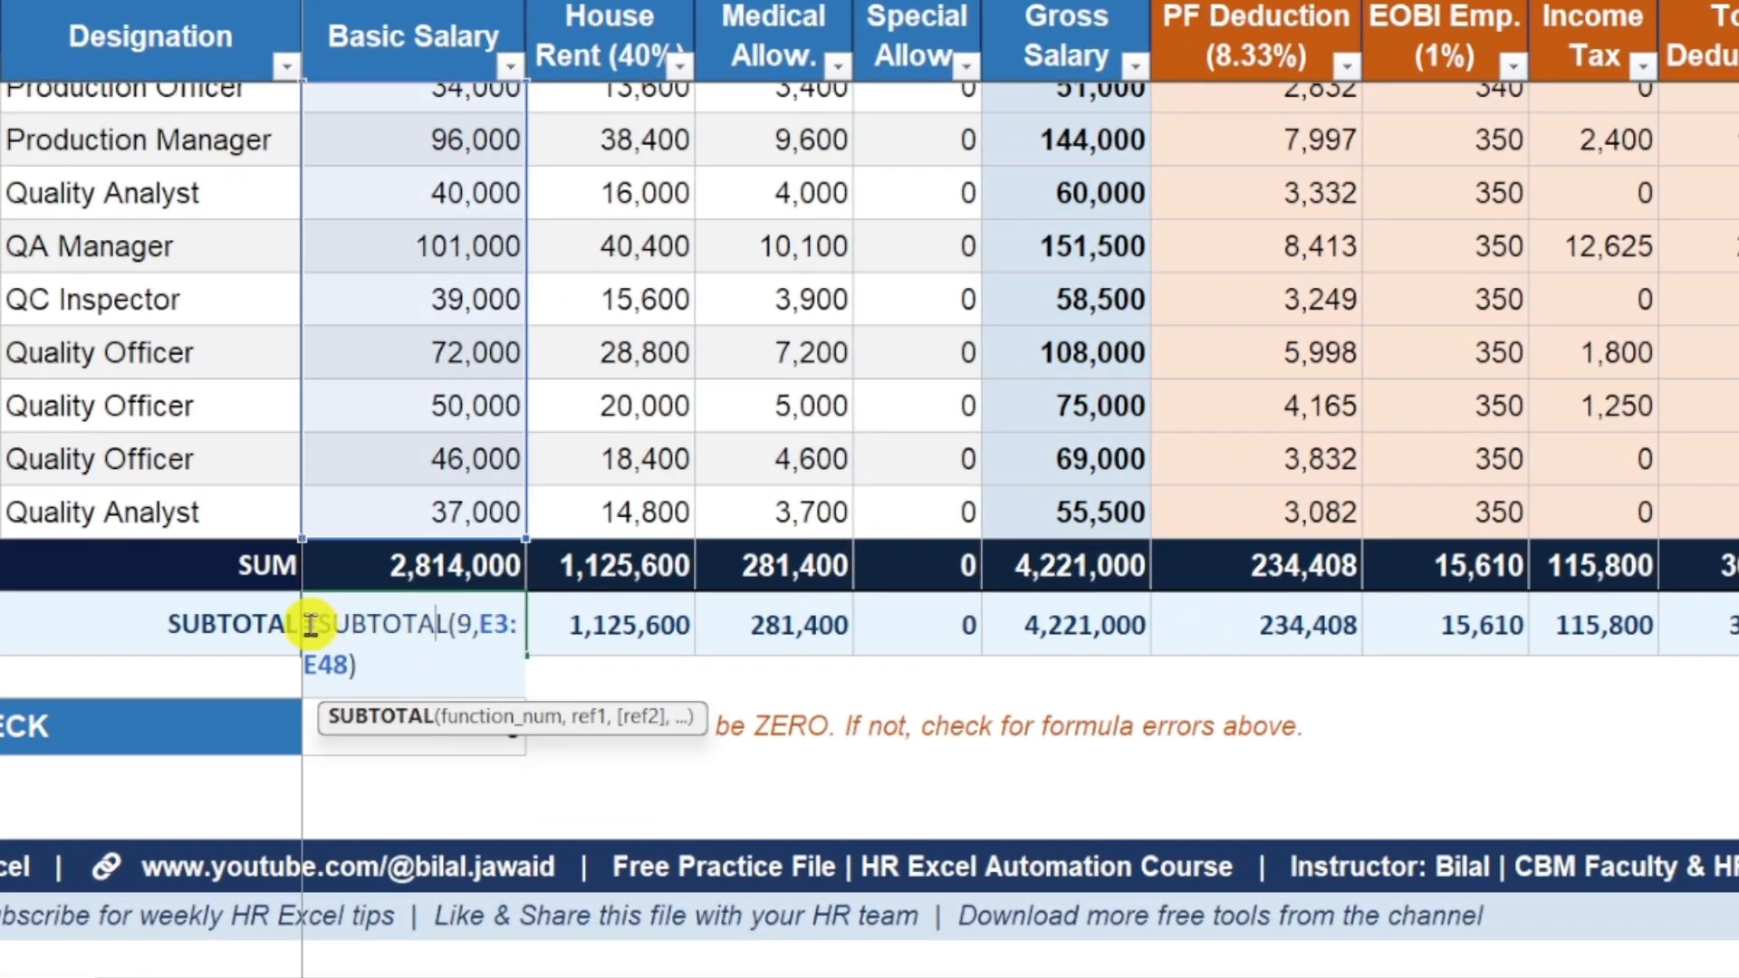
pyautogui.moveTo(306, 625); pyautogui.dragTo(453, 679)
pyautogui.write('=SUBTOTAL')
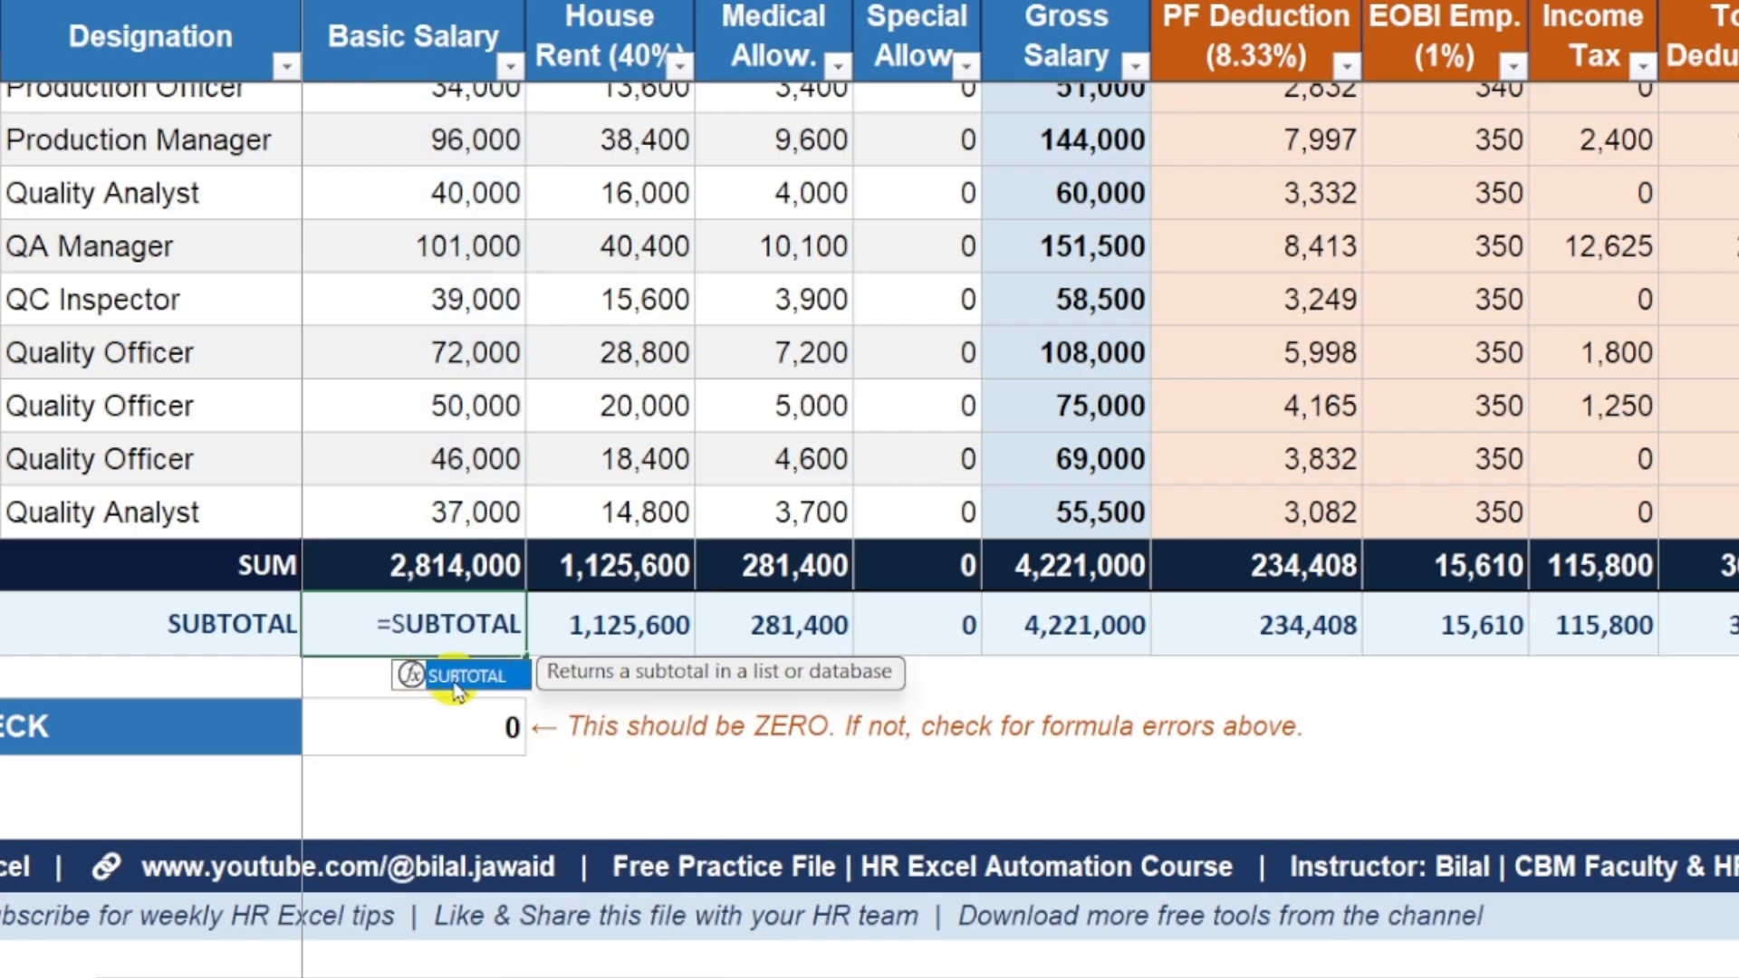
pyautogui.doubleClick(457, 689)
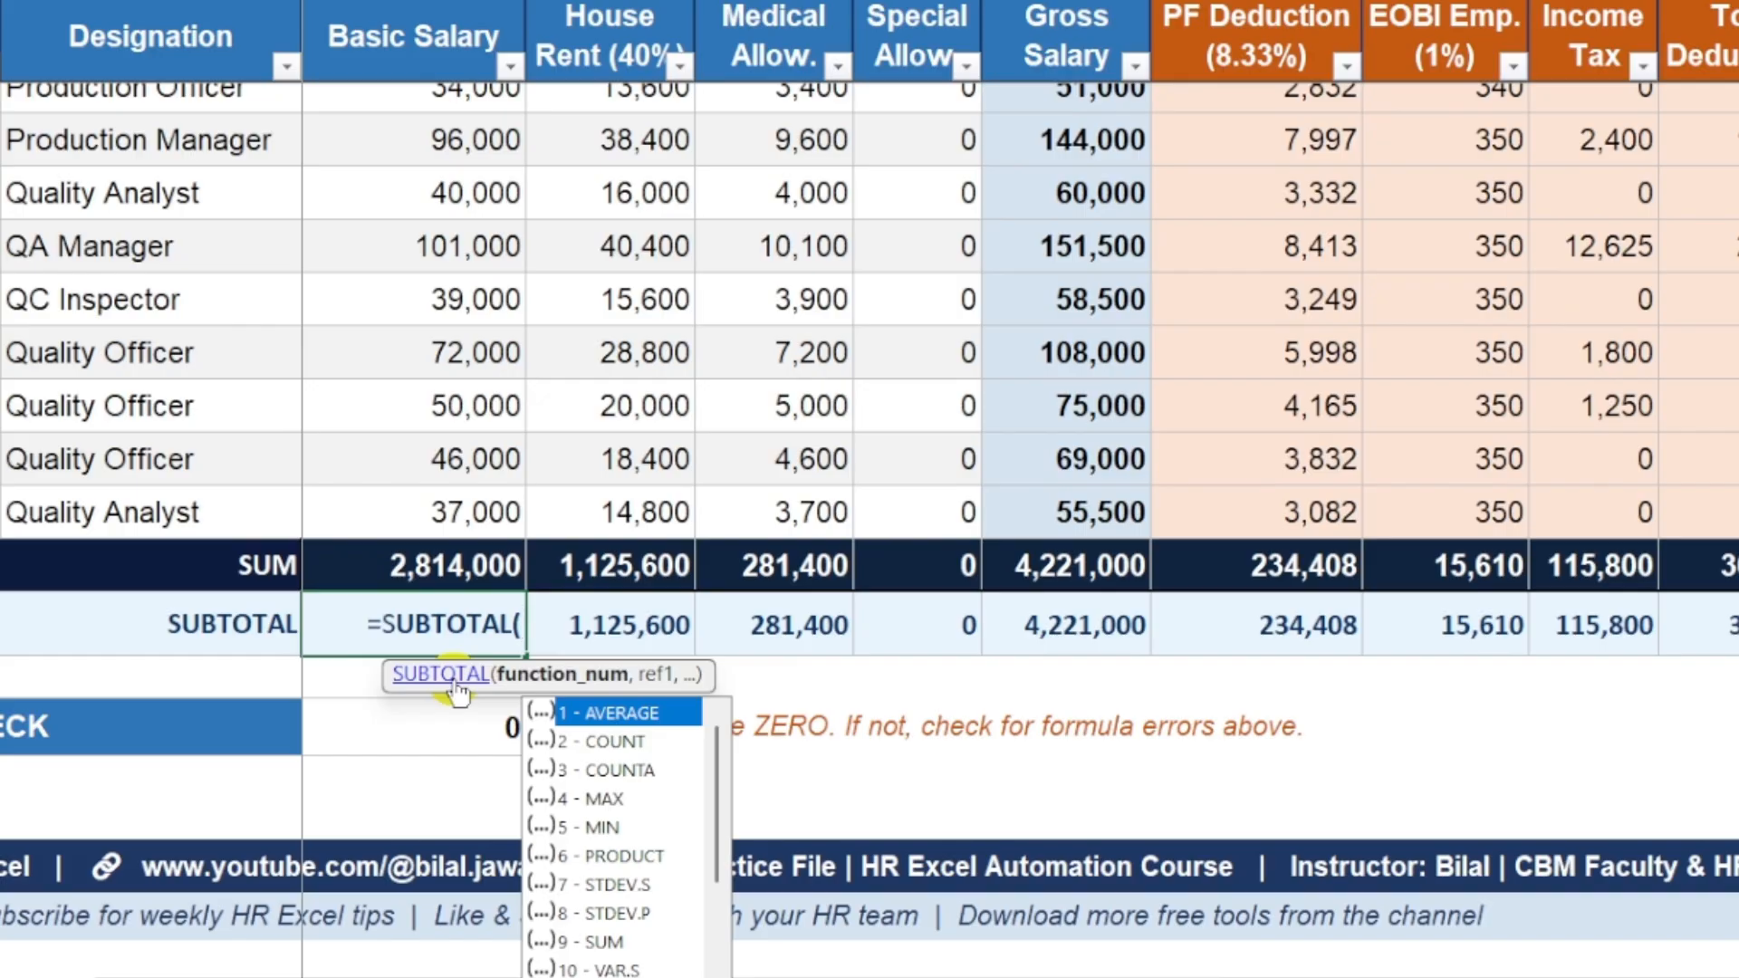
pyautogui.write('9,E3')
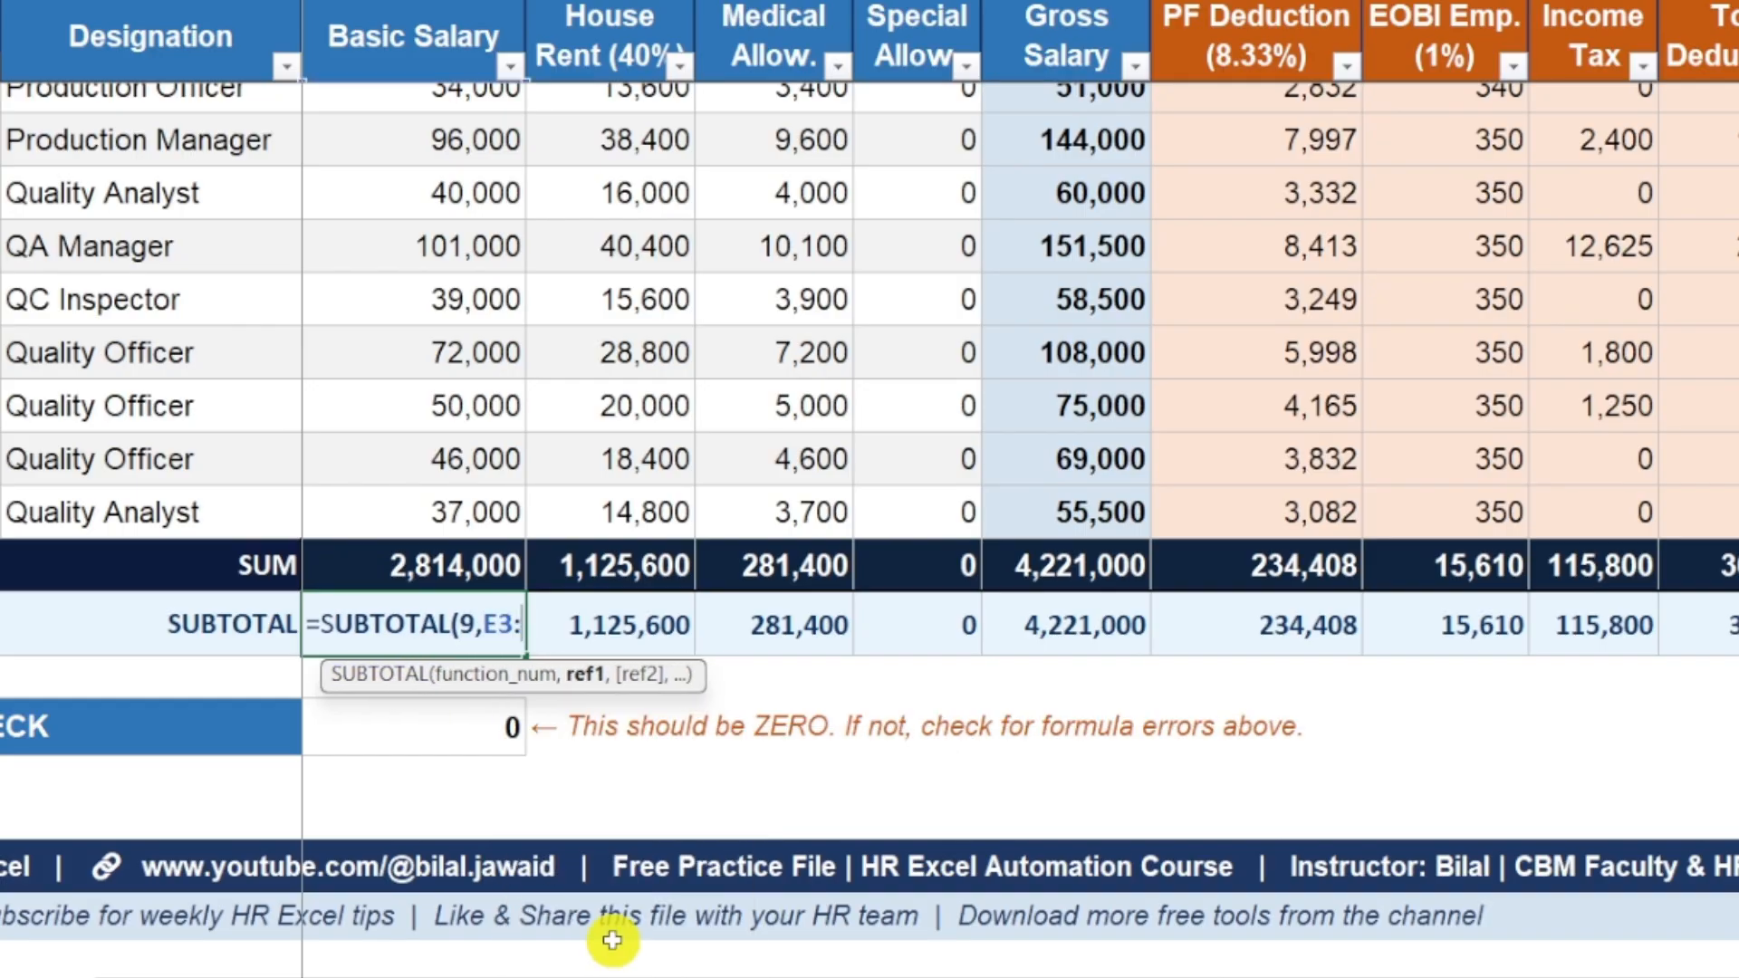
pyautogui.write(':E48)')
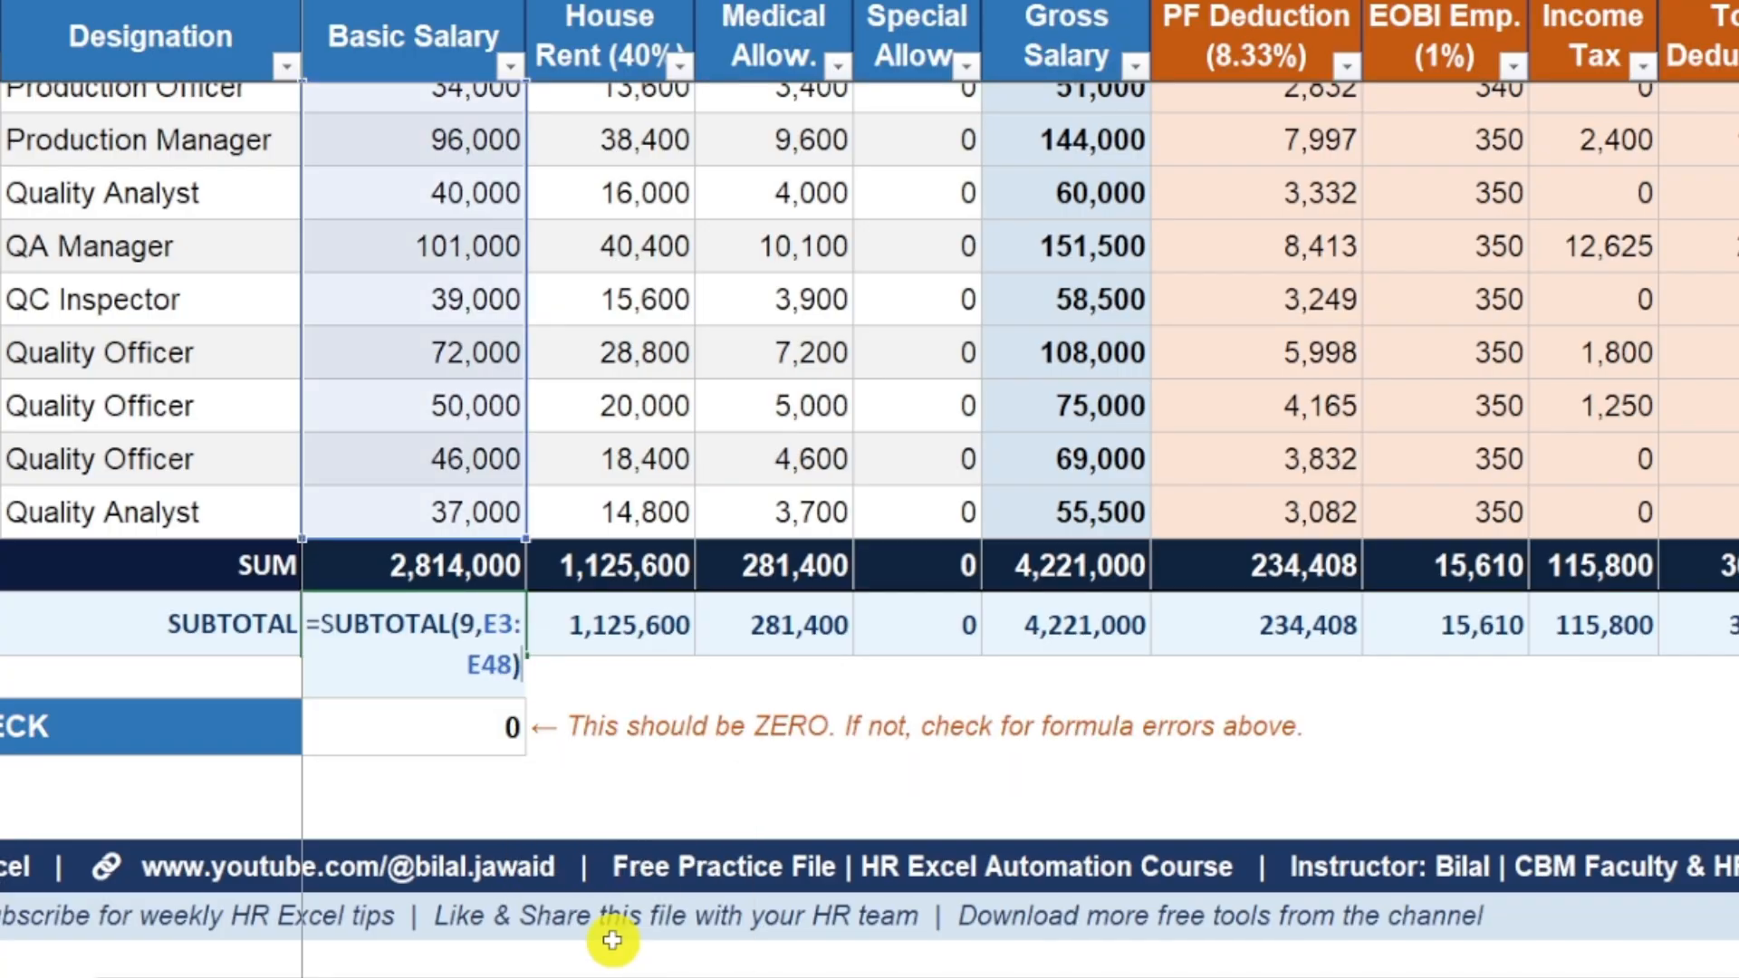
pyautogui.press('Return')
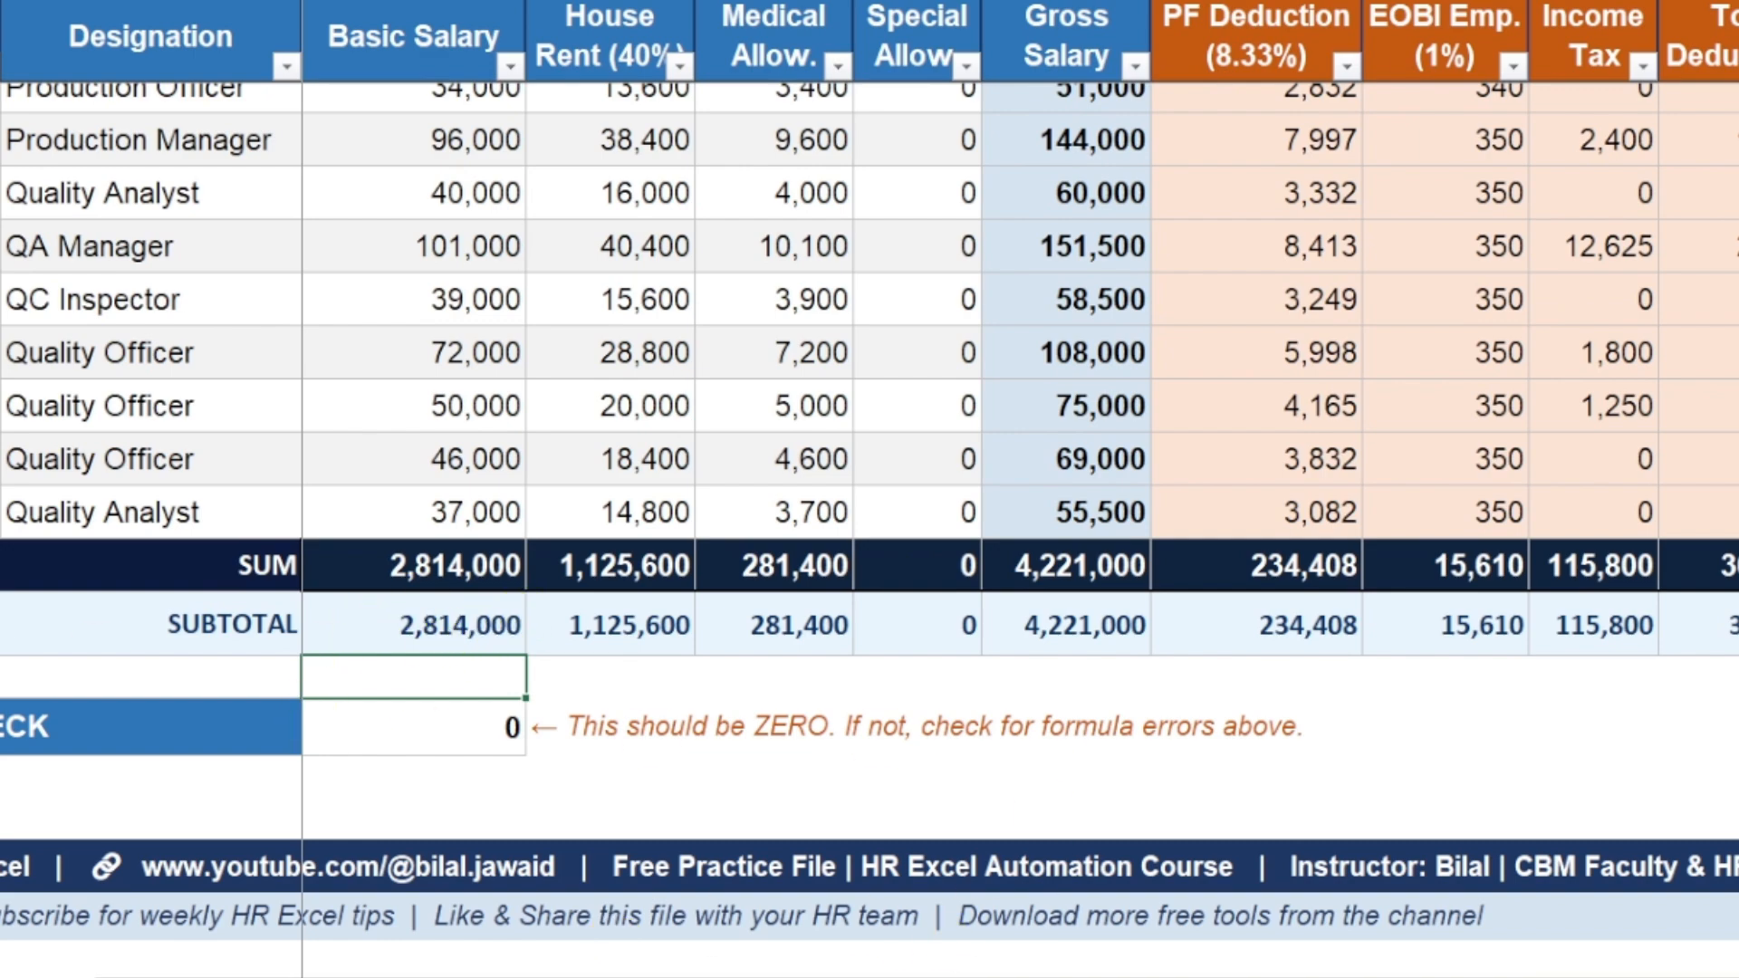
# Examine the range used by the SUM formula in E49 without editing it
pyautogui.click(460, 564)
pyautogui.doubleClick(459, 563)
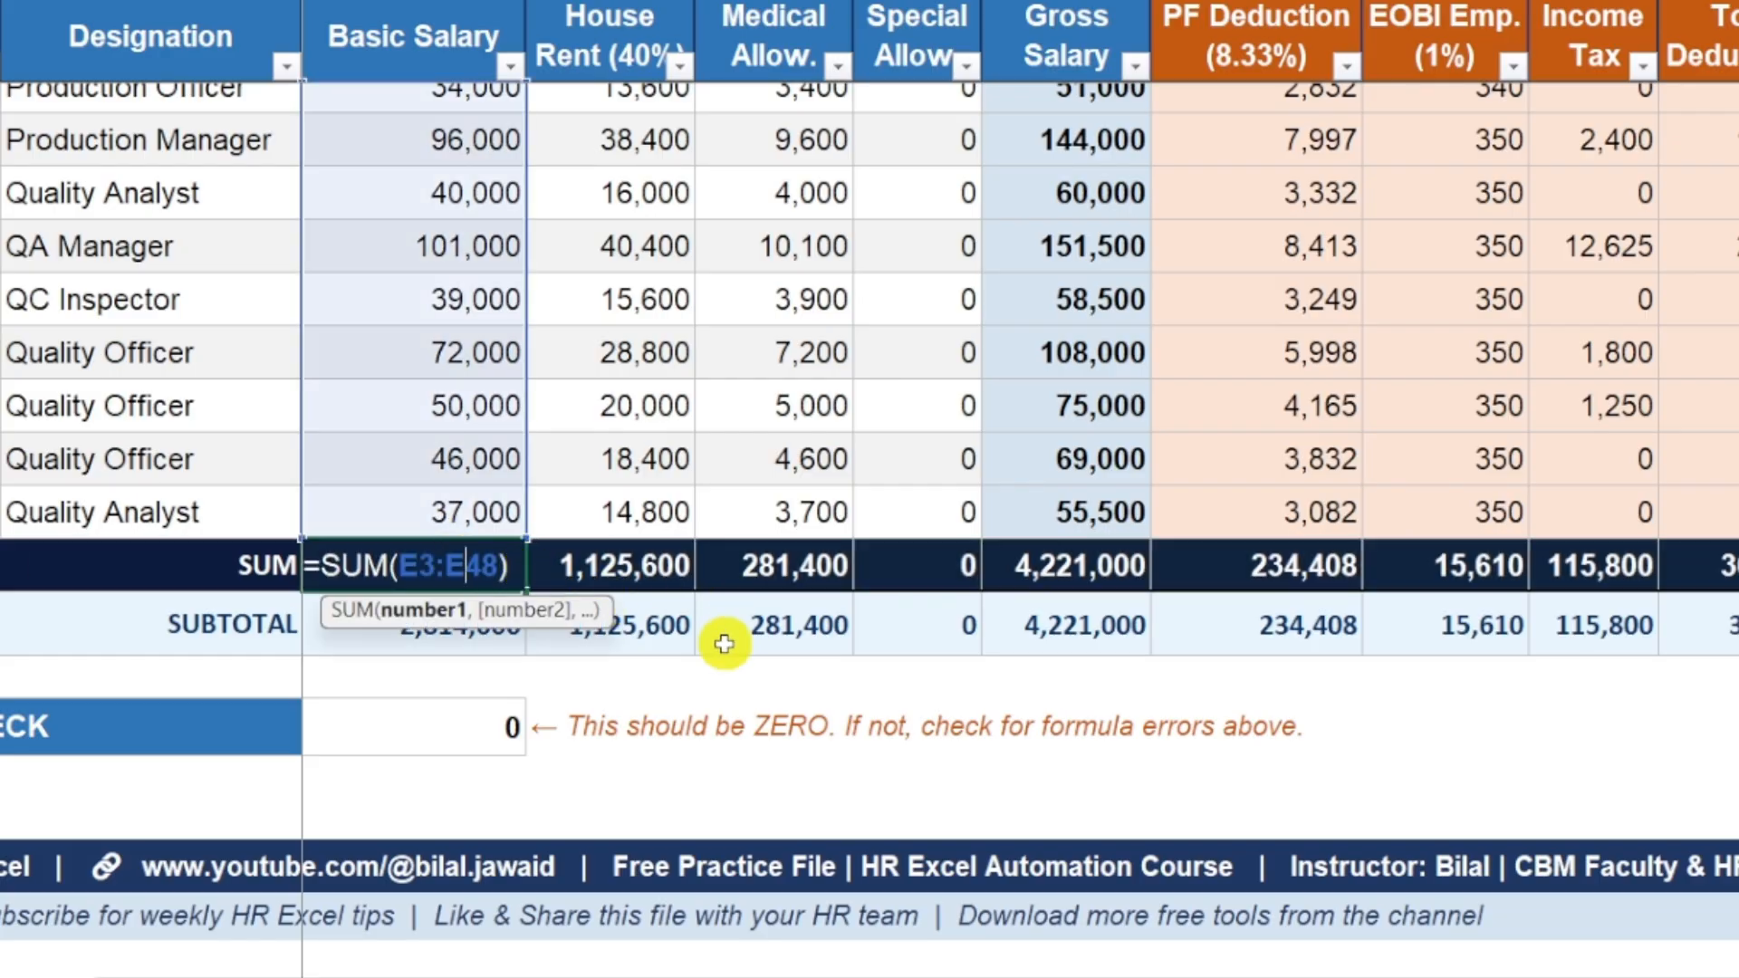
pyautogui.press('Escape')
# Examine the SUBTOTAL formula in E50 and the available function-number options, leaving the formula as it is
pyautogui.doubleClick(460, 621)
pyautogui.press('Escape')
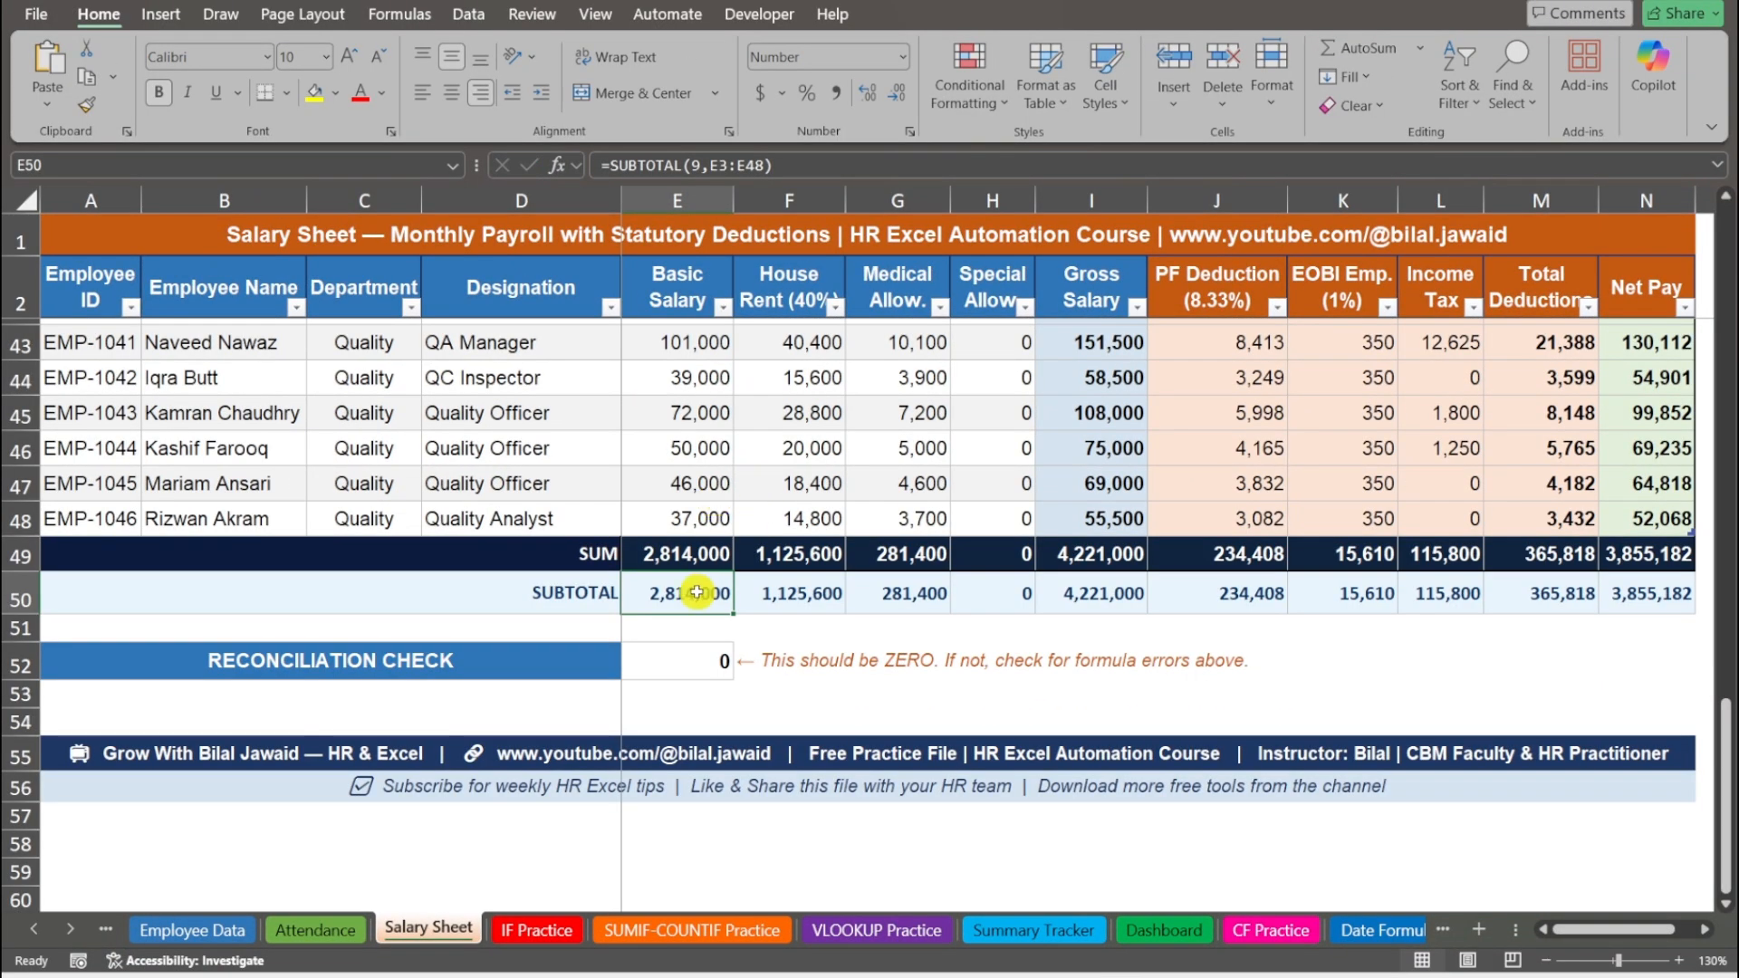
pyautogui.write('=SUBTOTAL(')
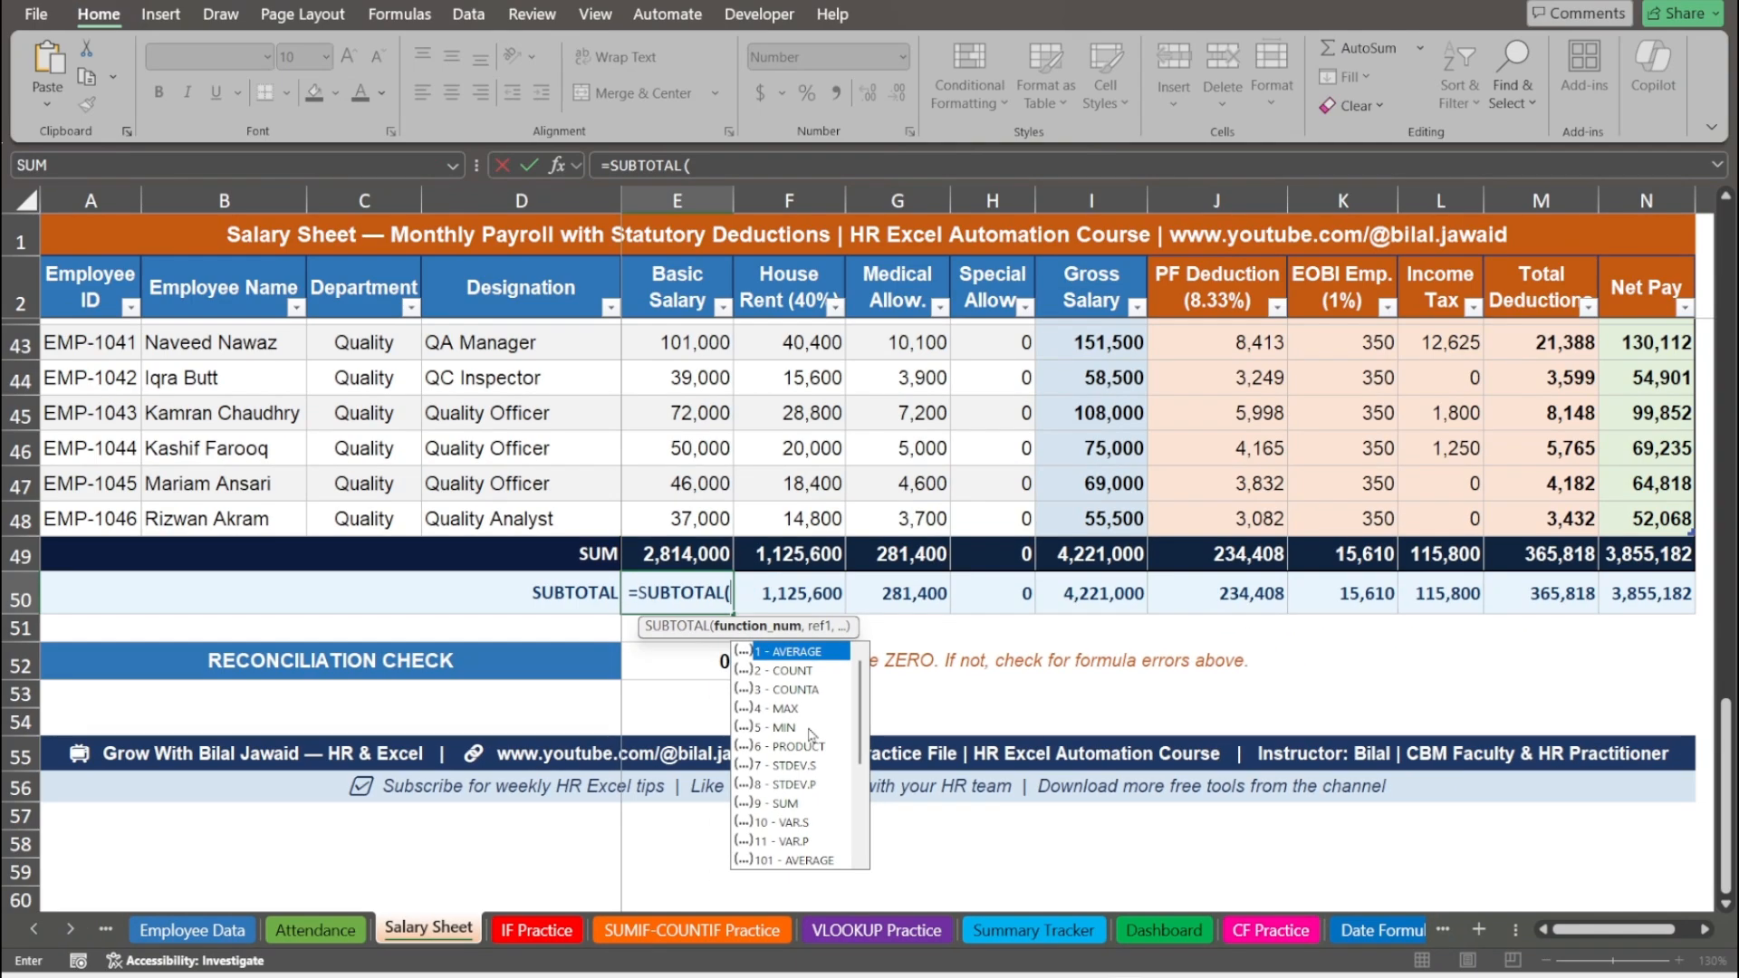
pyautogui.press('Escape')
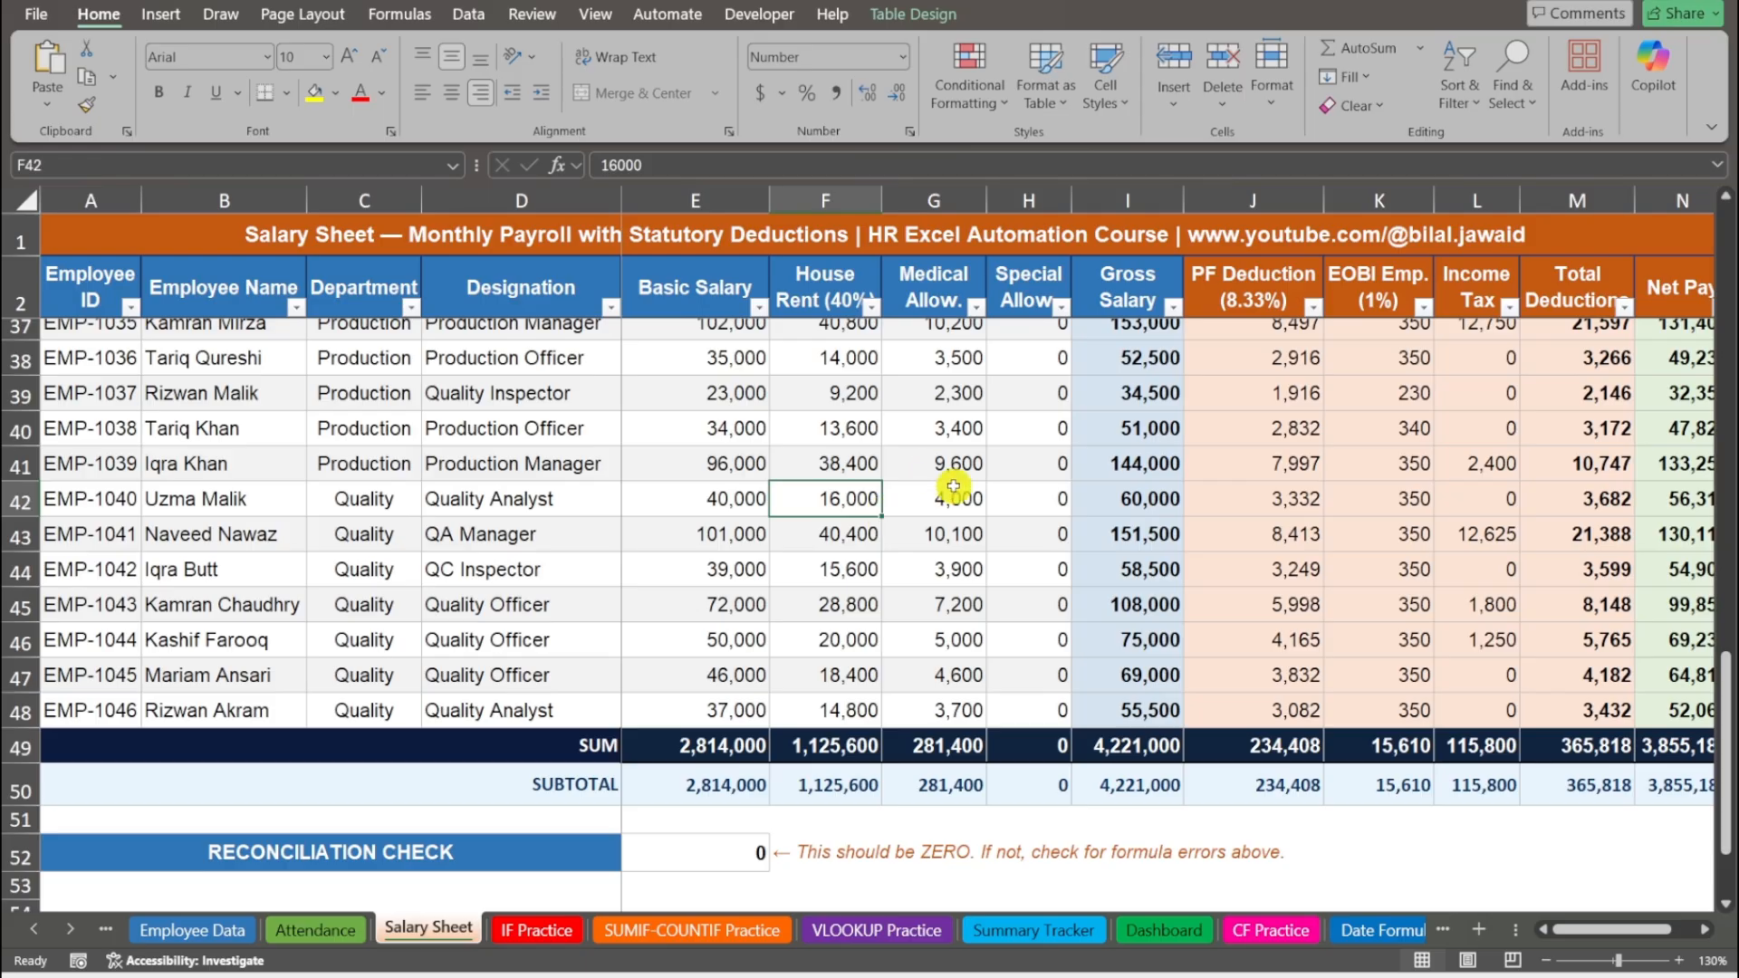
# Check the SUM row's label and its House Rent total in row 49 below the payroll table
pyautogui.click(593, 747)
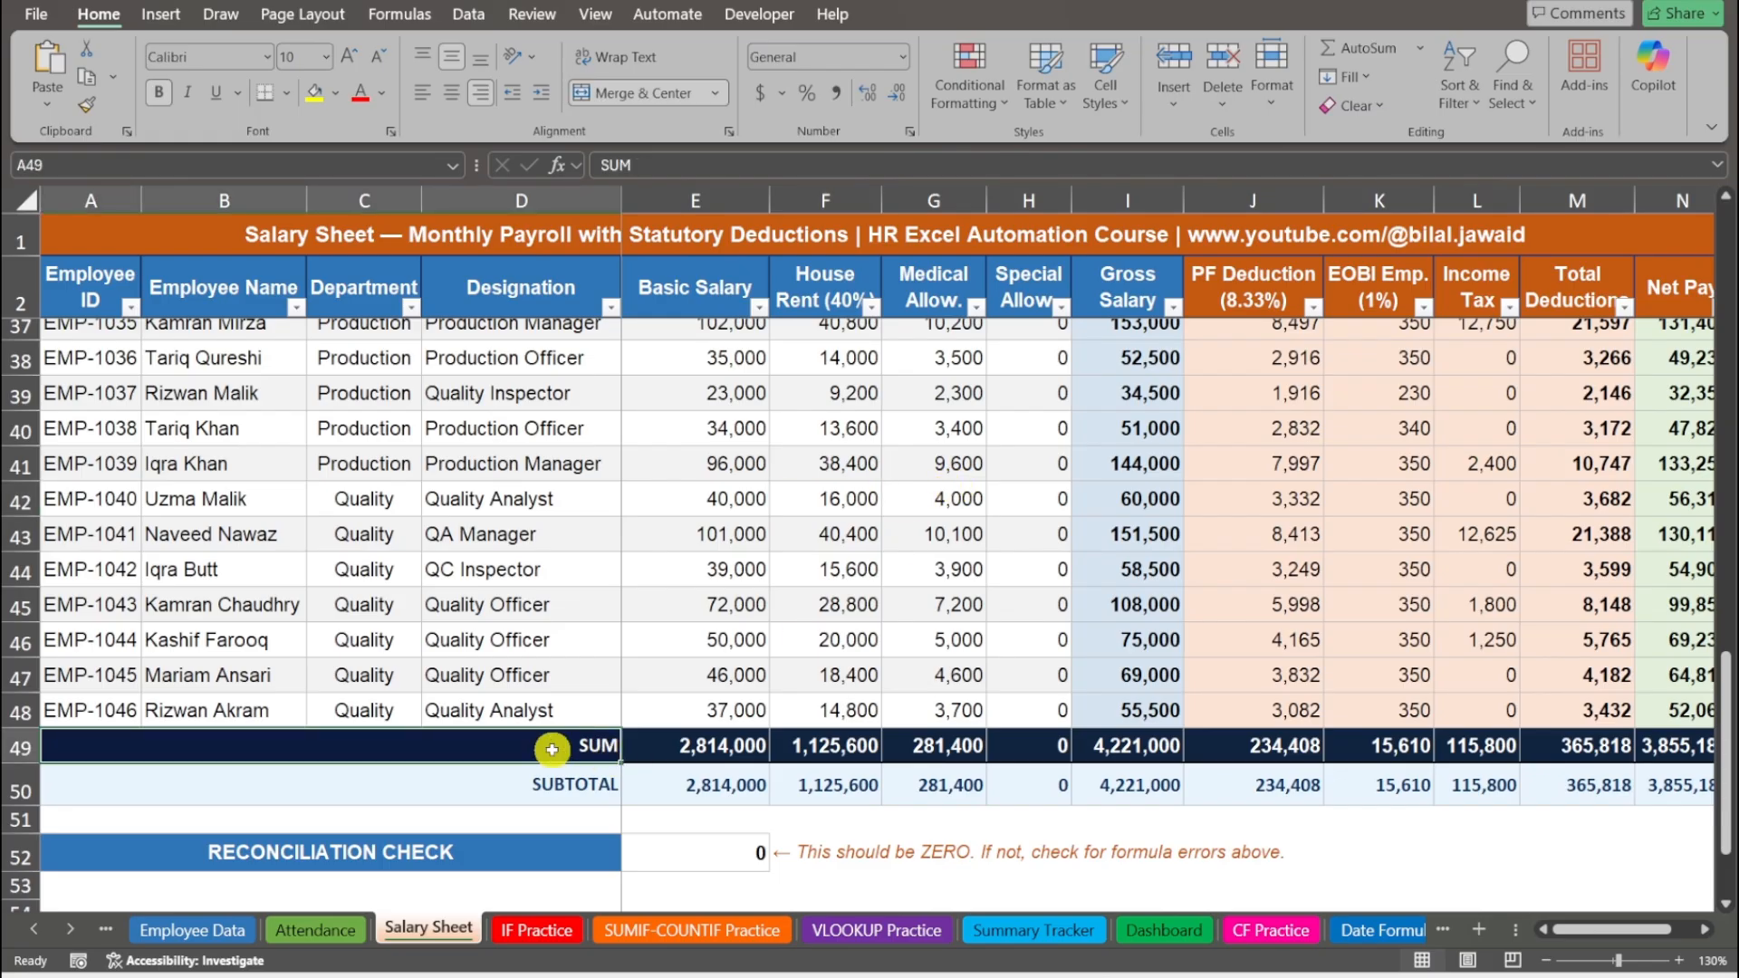
pyautogui.click(845, 747)
pyautogui.click(764, 501)
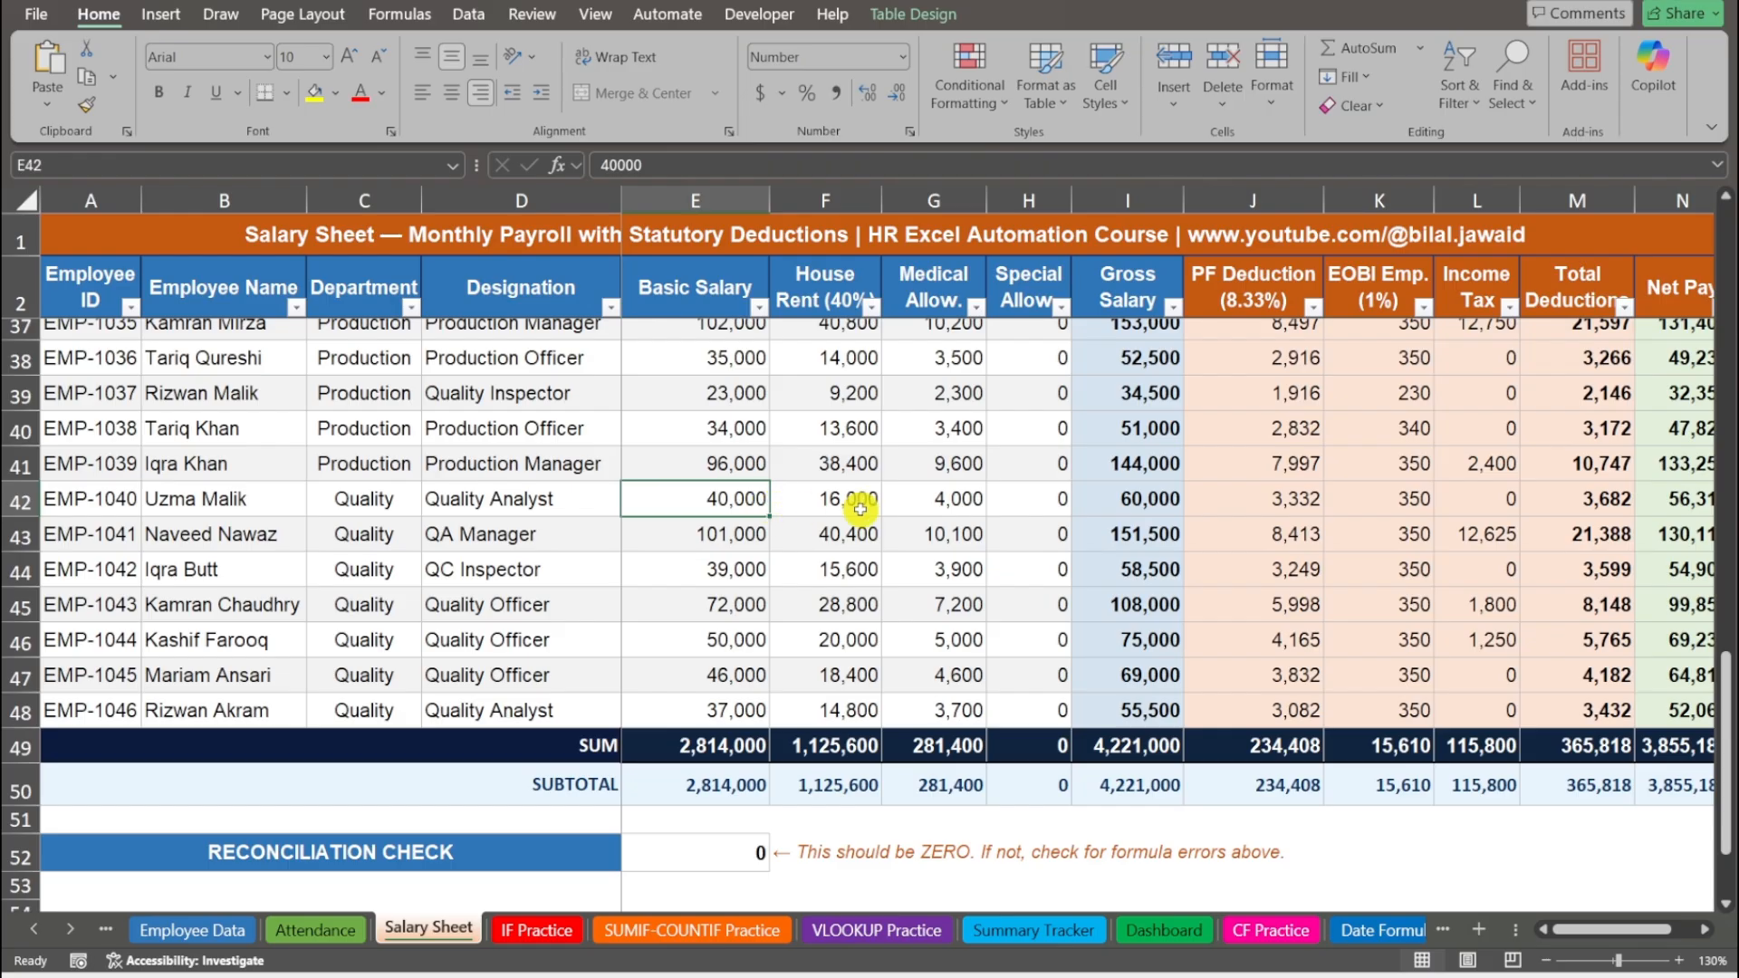
# Turn on the Total Row for the payroll table Table1
pyautogui.click(856, 460)
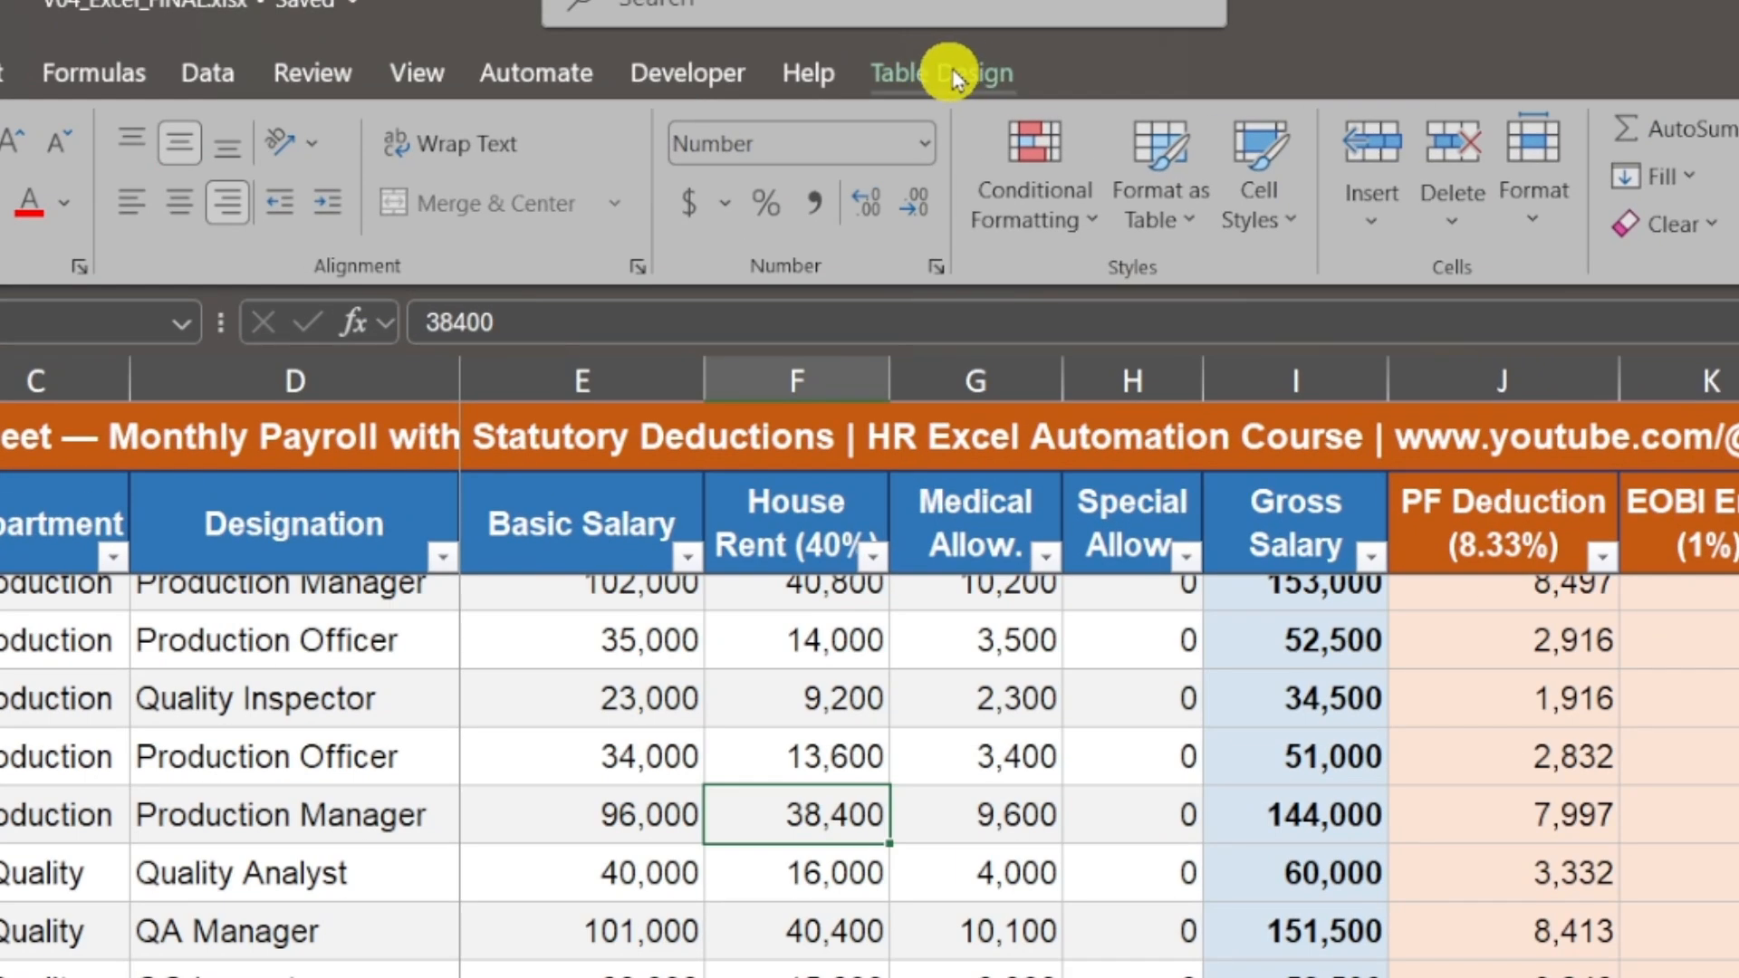
pyautogui.click(919, 17)
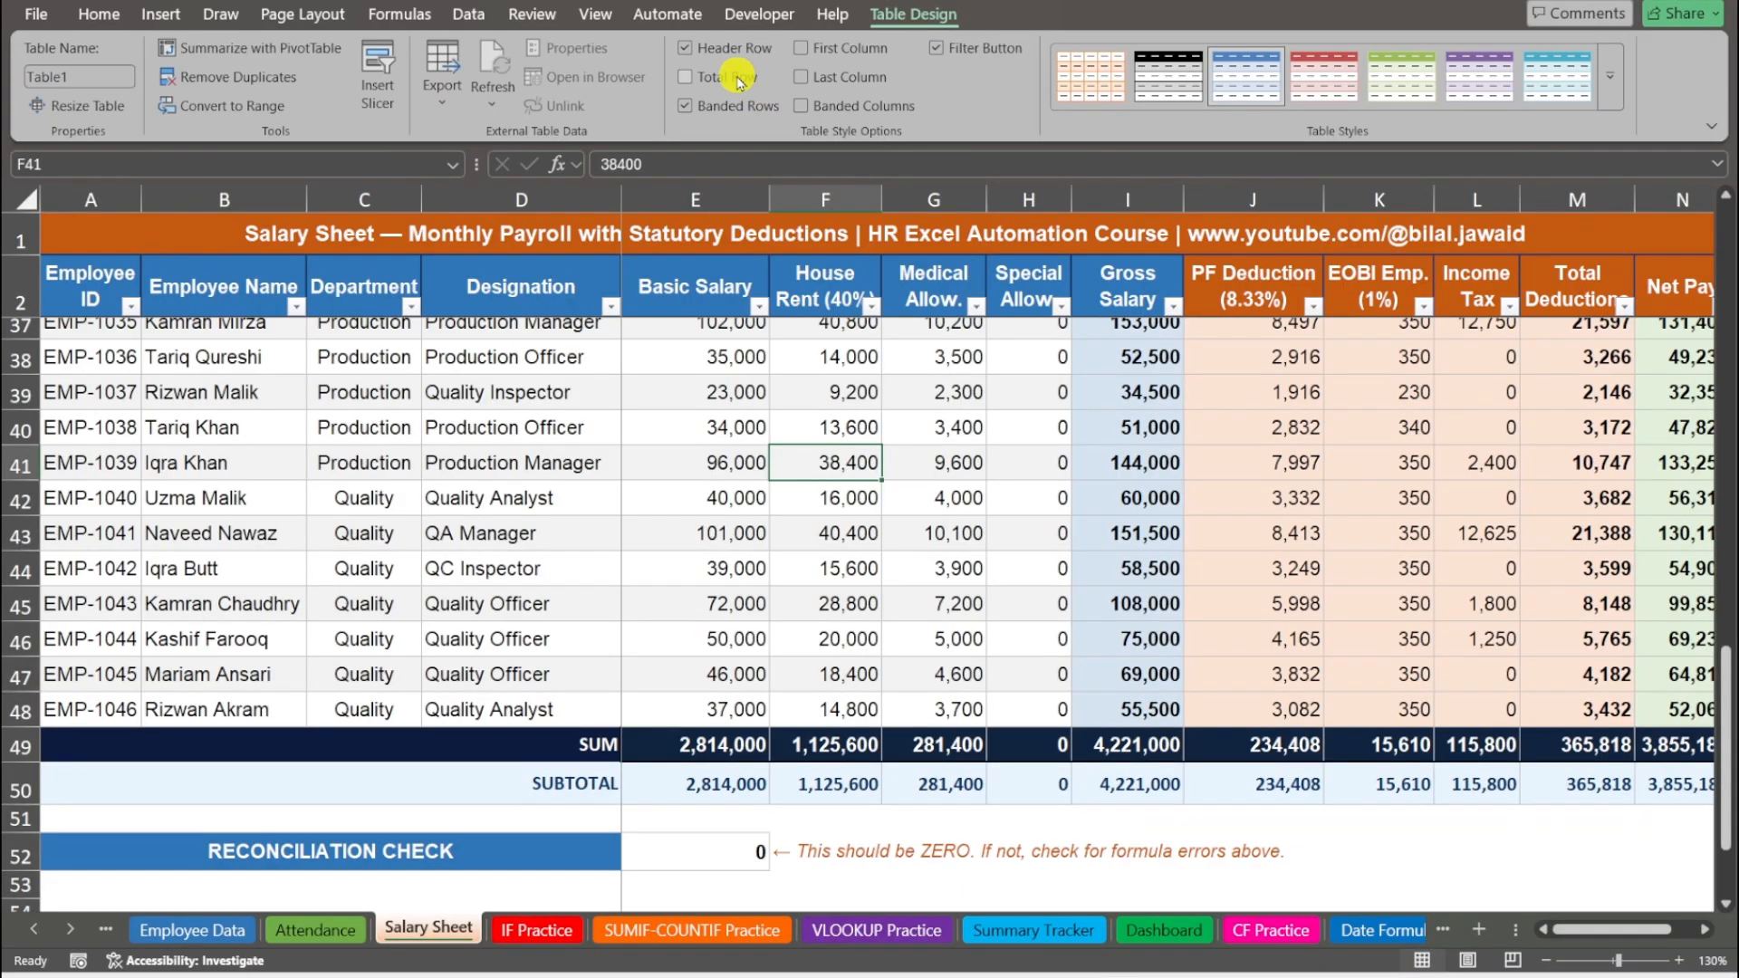
pyautogui.click(740, 79)
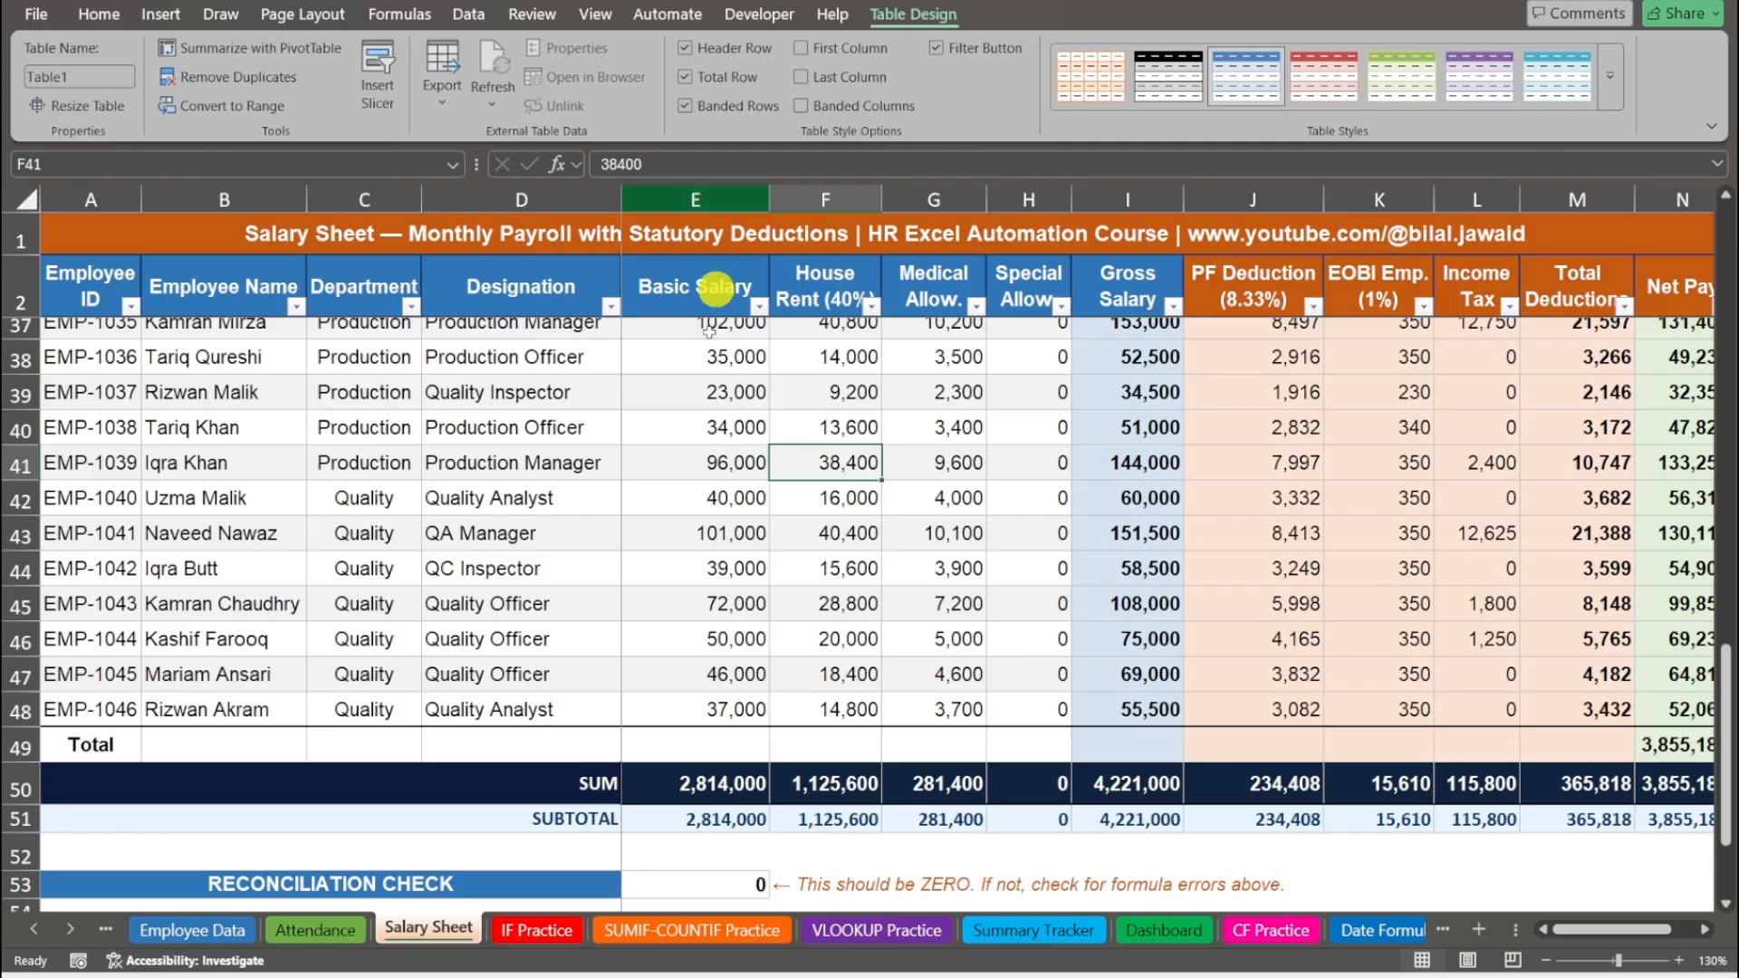
# Examine the table's new Total row in row 49 and the formula in its Net Pay cell
pyautogui.click(13, 734)
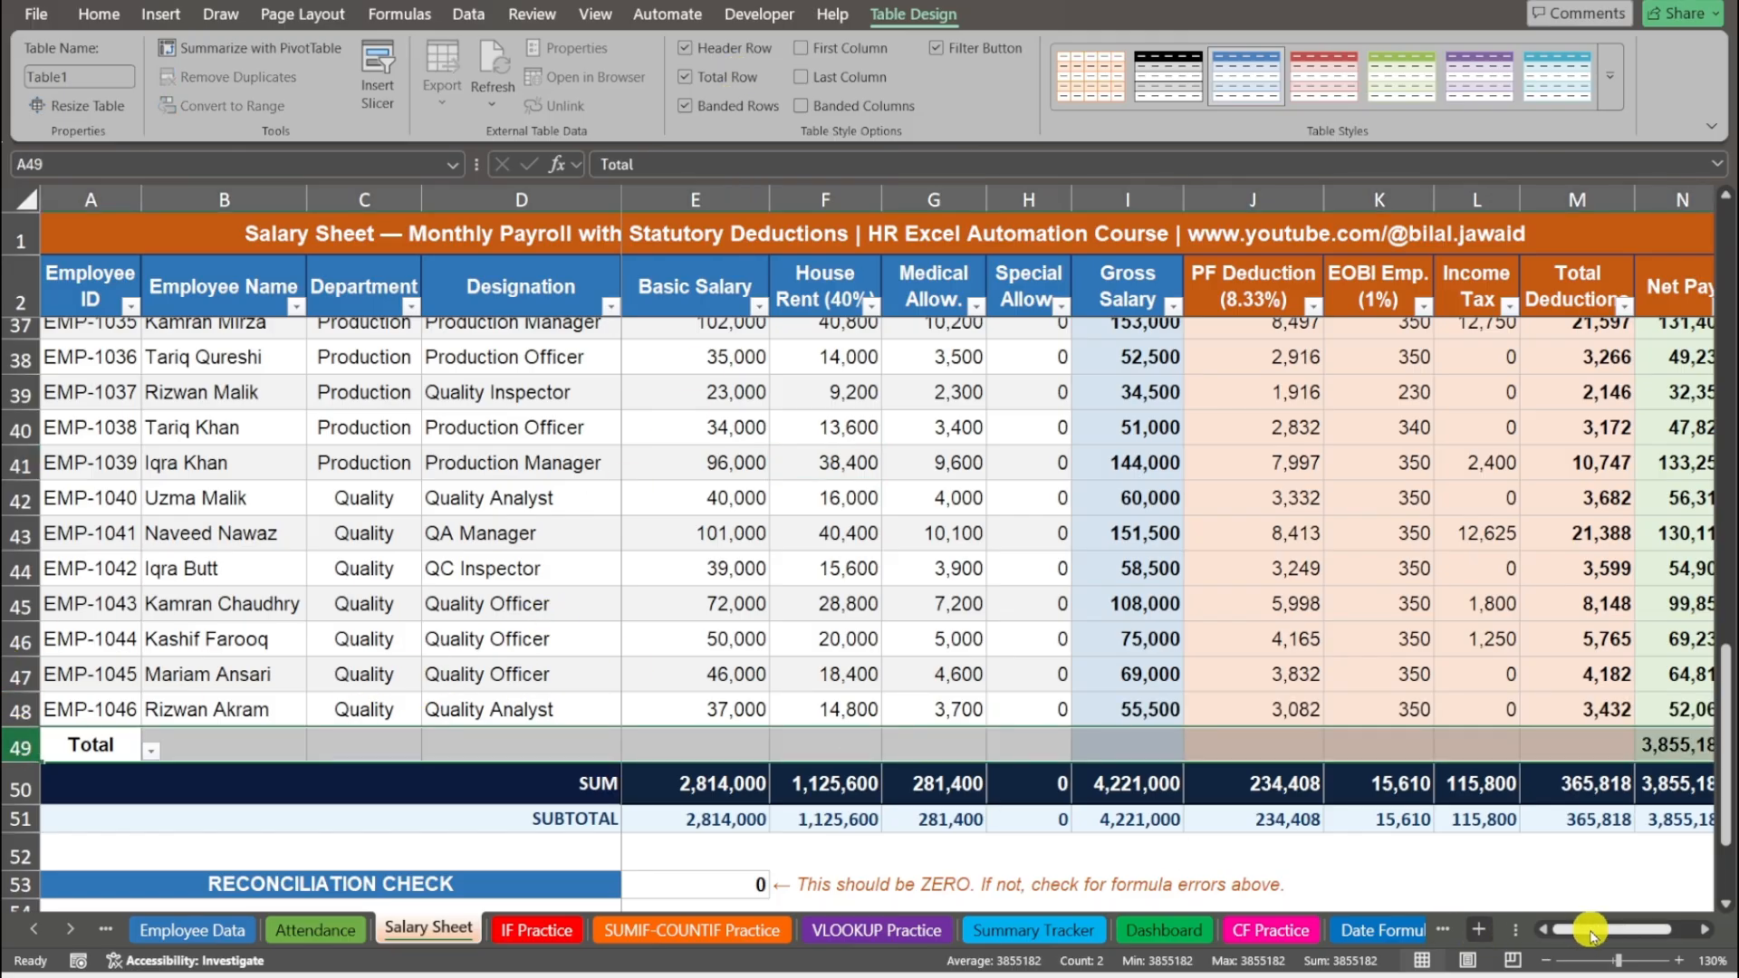
pyautogui.moveTo(1588, 930); pyautogui.dragTo(1605, 931)
pyautogui.click(1592, 743)
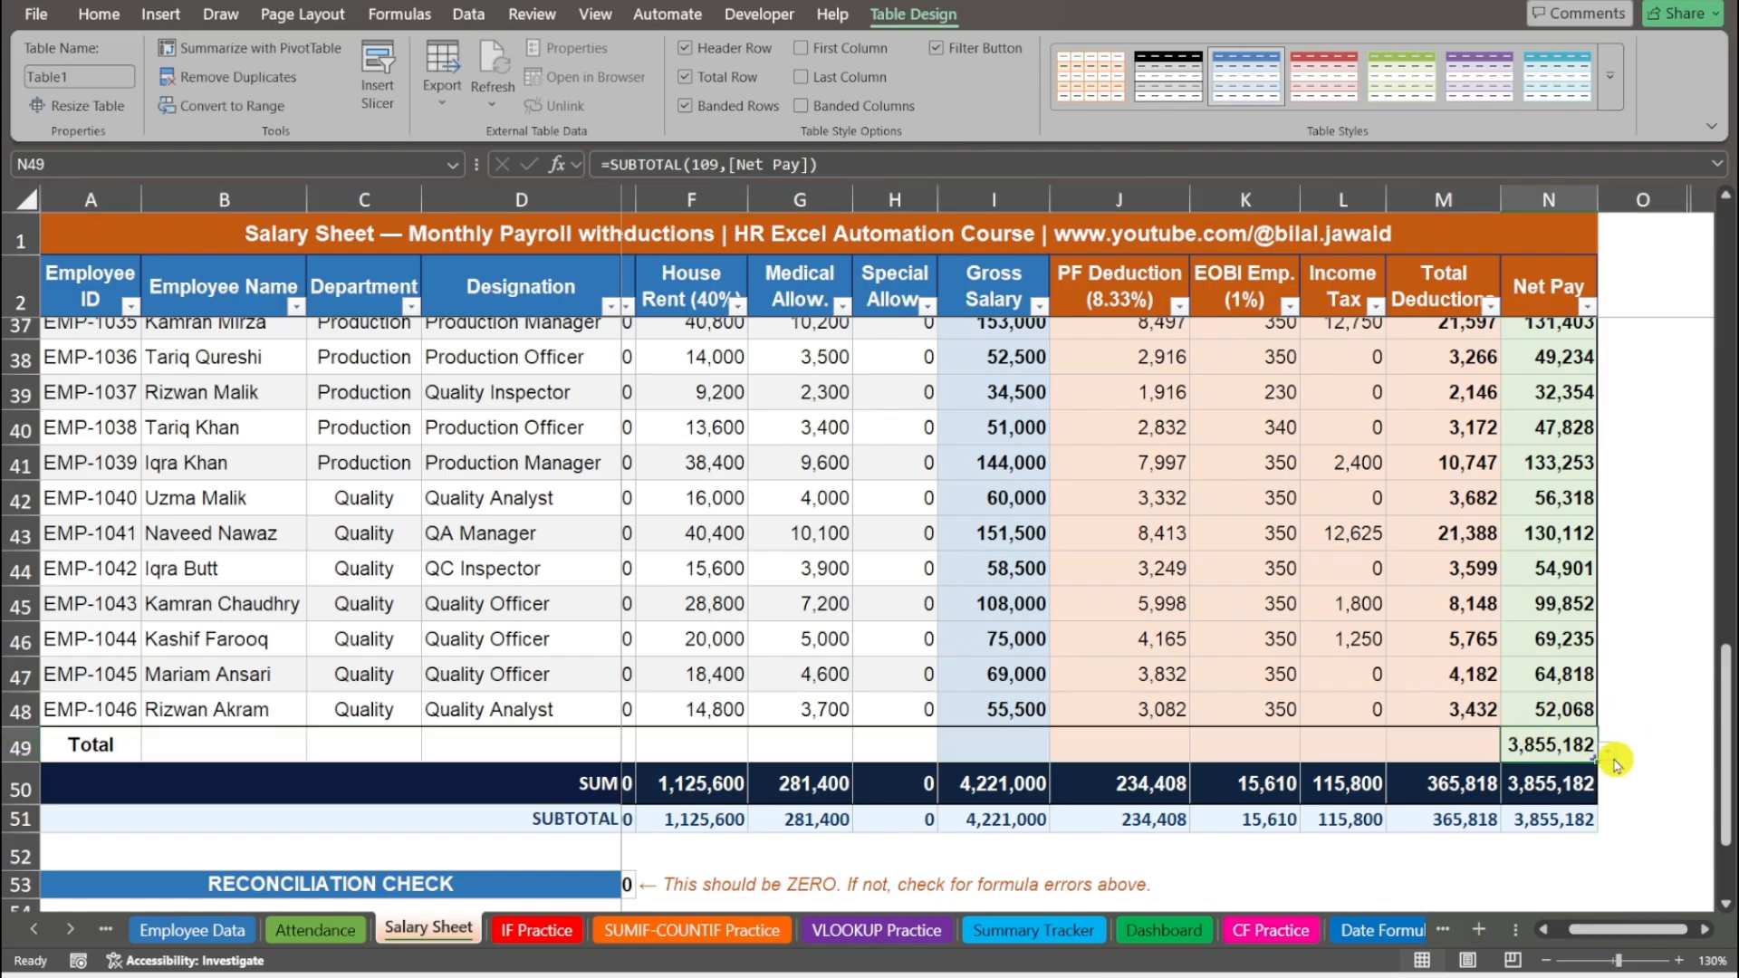
pyautogui.click(1060, 449)
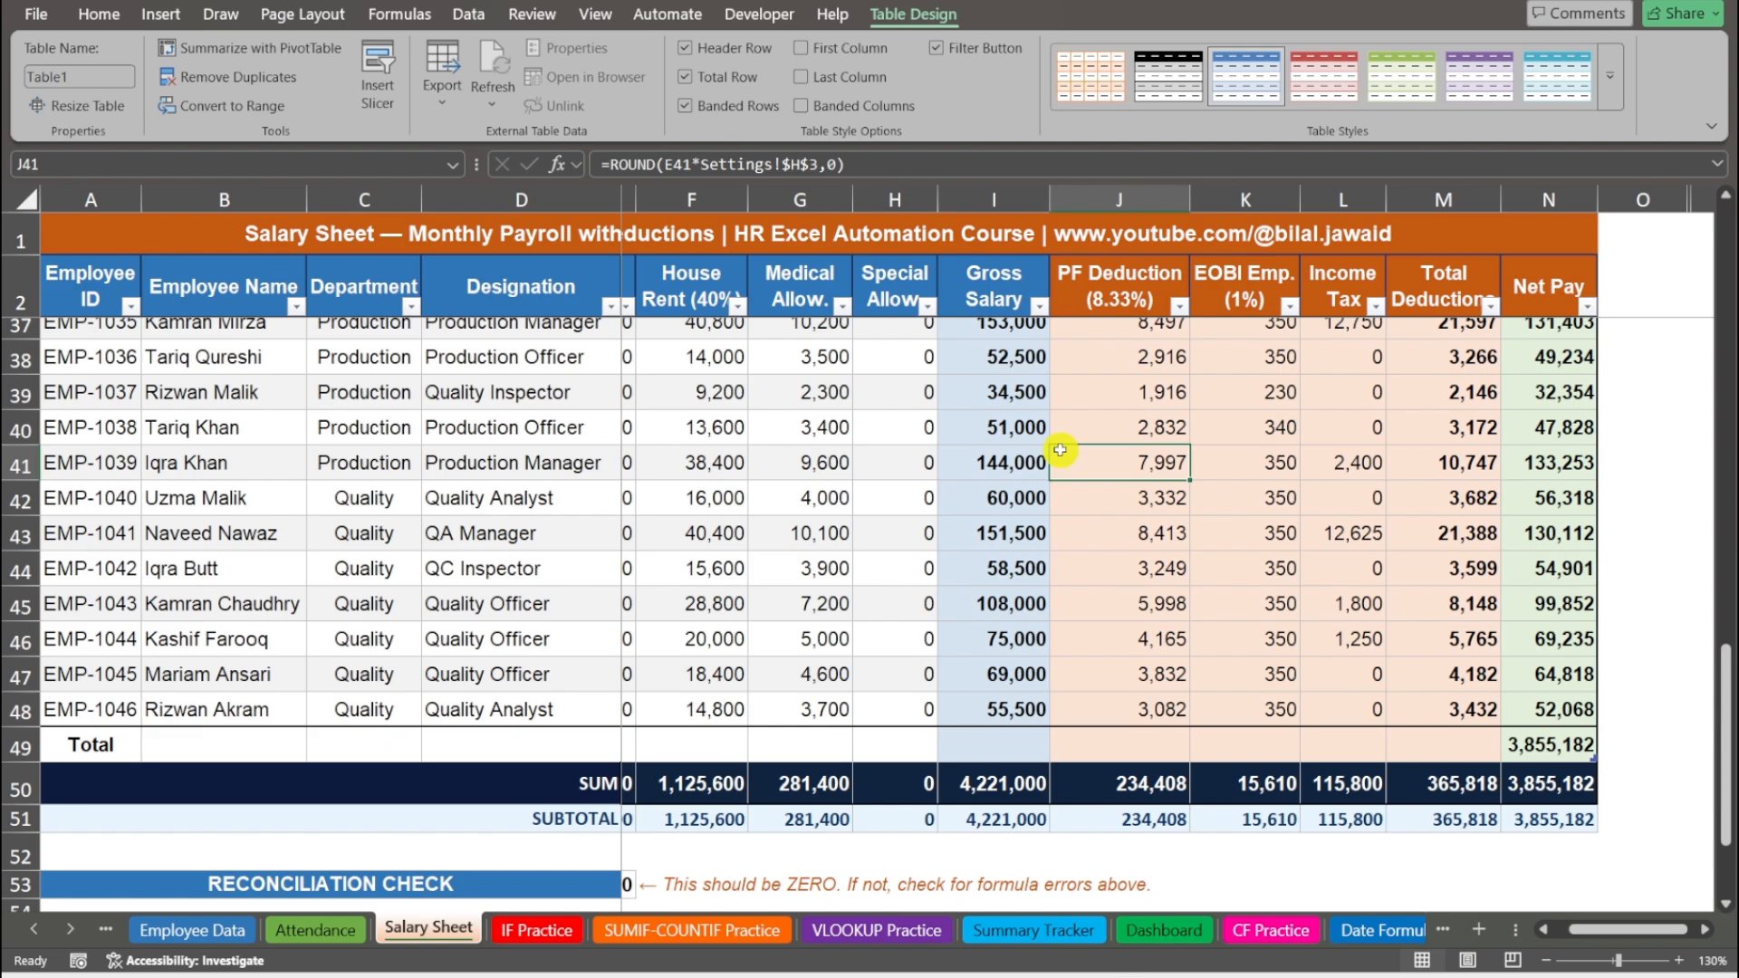
# Narrow the Basic Salary column so that the payroll table fits in view through the Net Pay column
pyautogui.moveTo(1621, 931); pyautogui.dragTo(1605, 930)
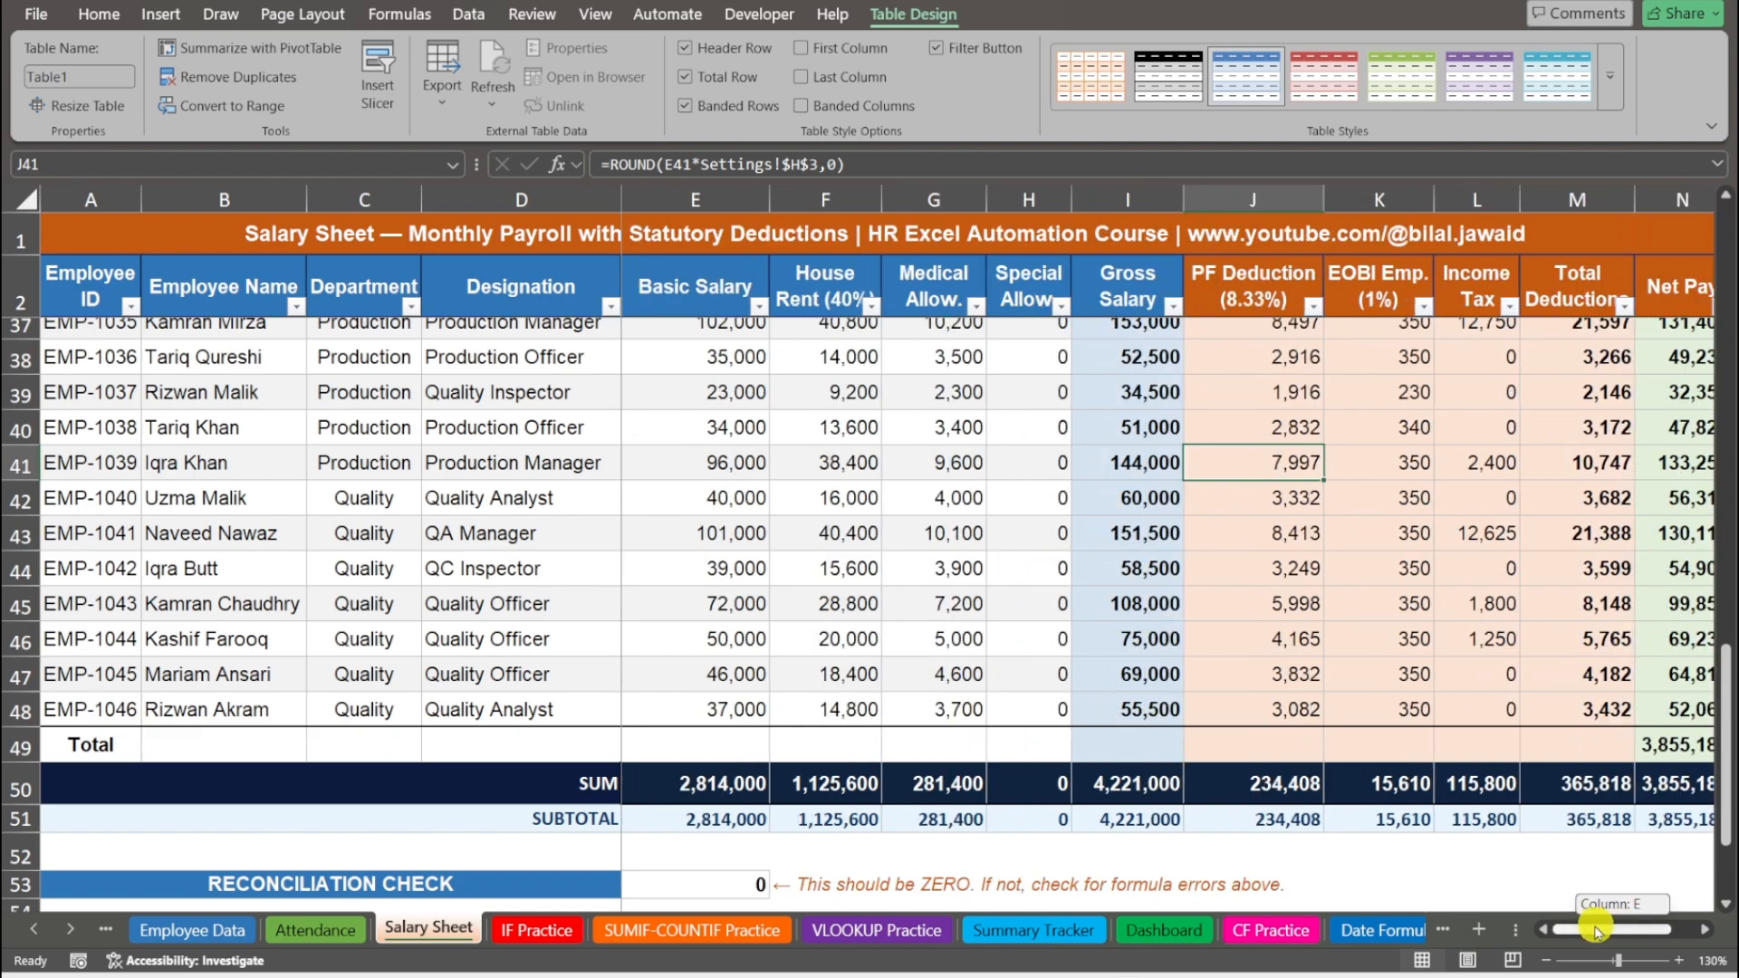
pyautogui.click(1291, 571)
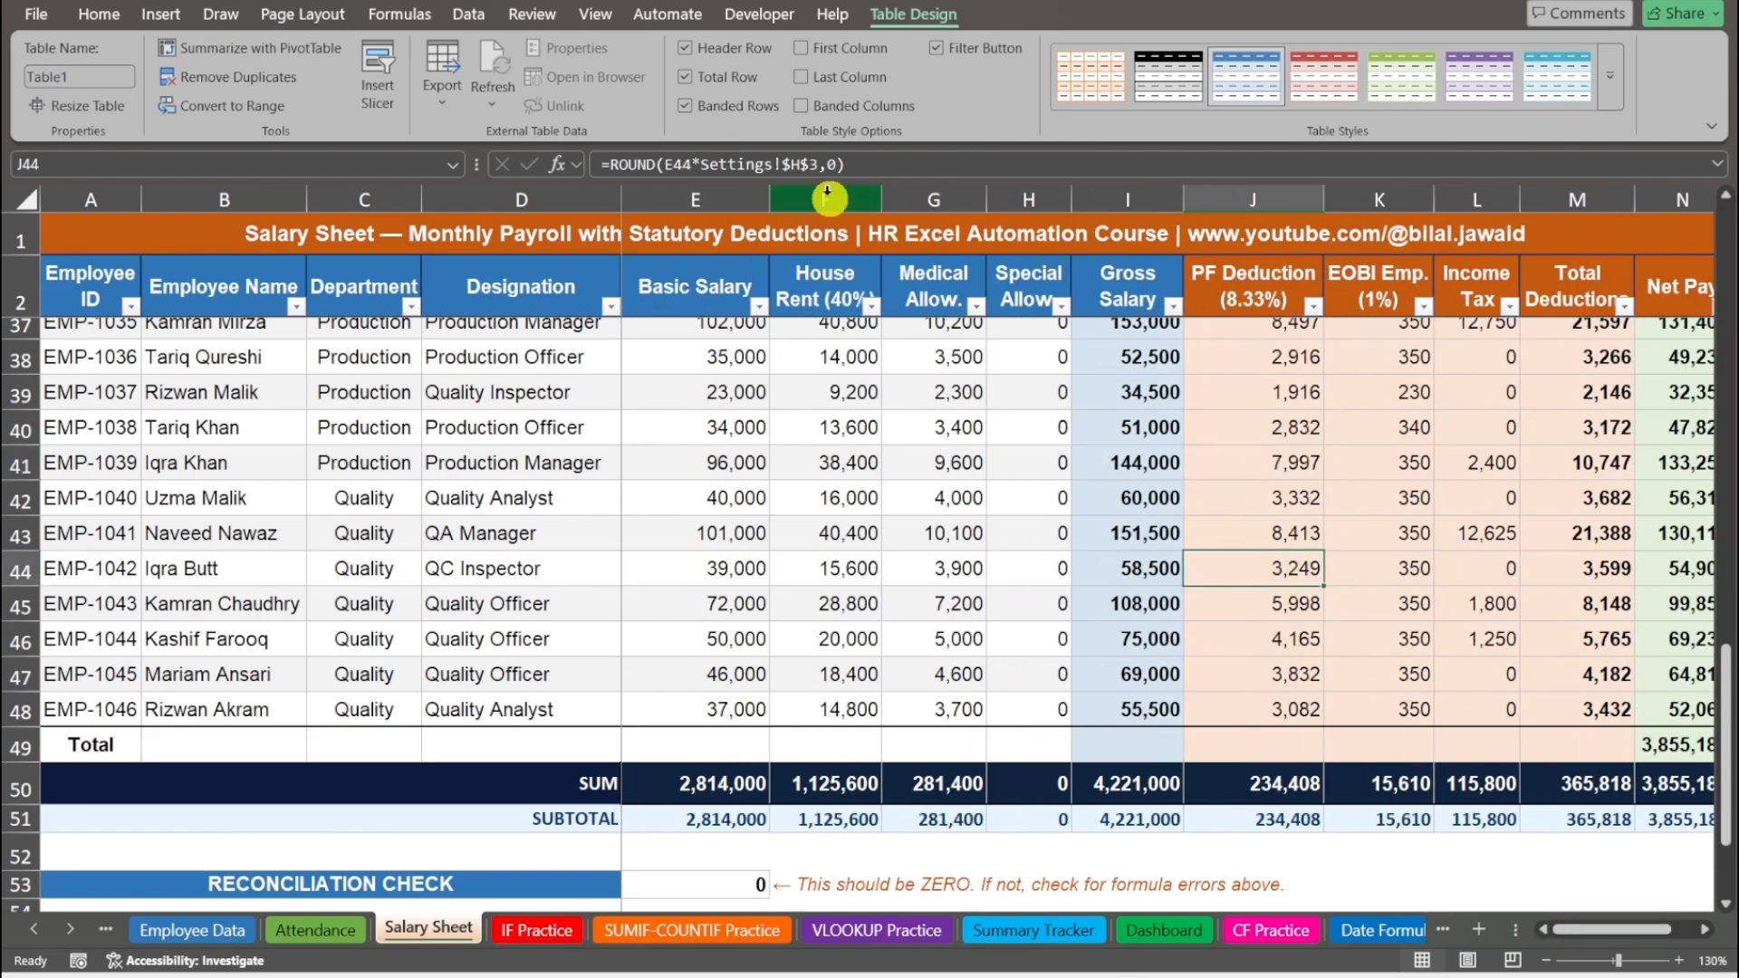
pyautogui.moveTo(770, 186); pyautogui.dragTo(741, 185)
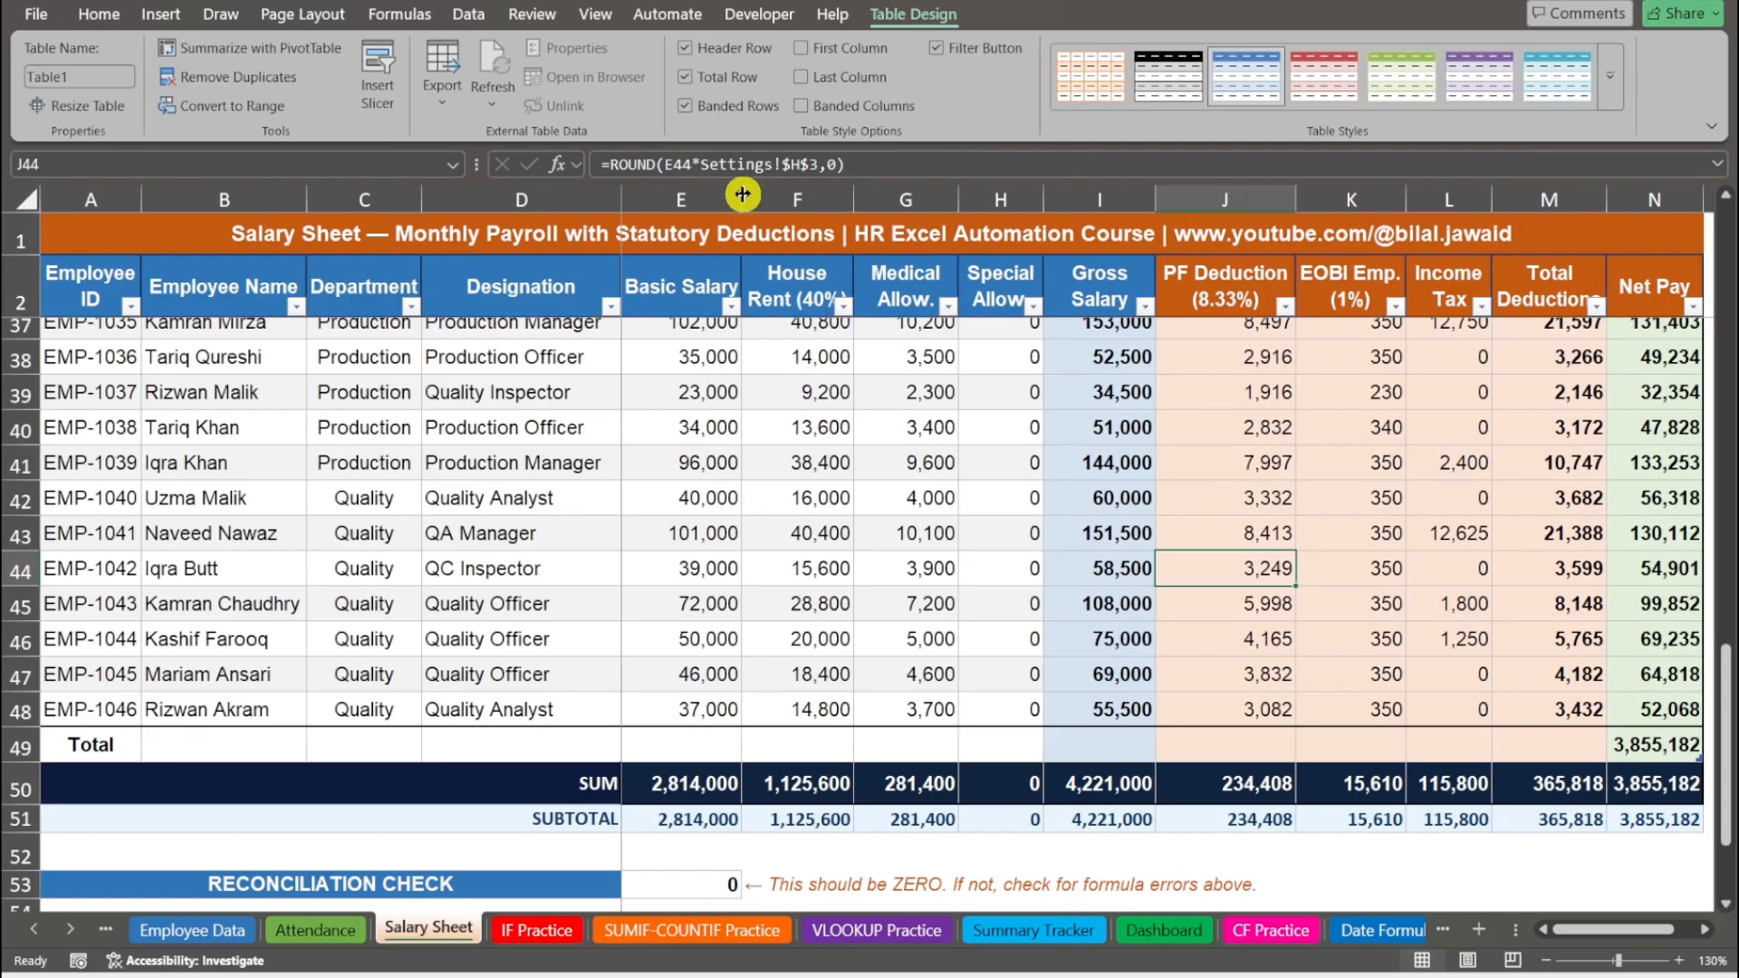